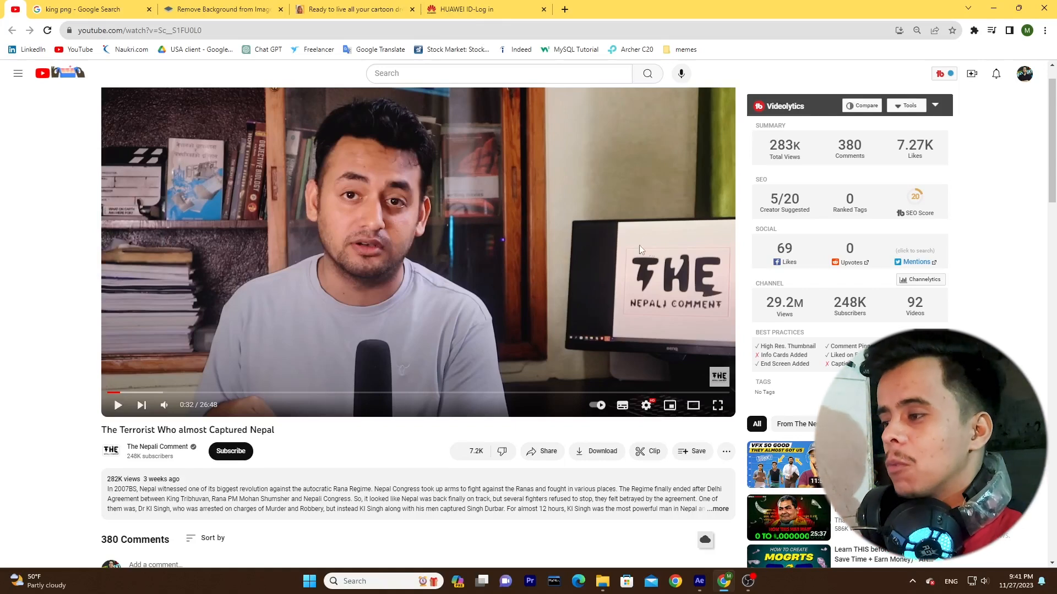
Play and pause the reference video around 0:38 to 0:42 to examine how the map, portrait and flag are animated
{"action": "left_click", "coordinate": [652, 230]}
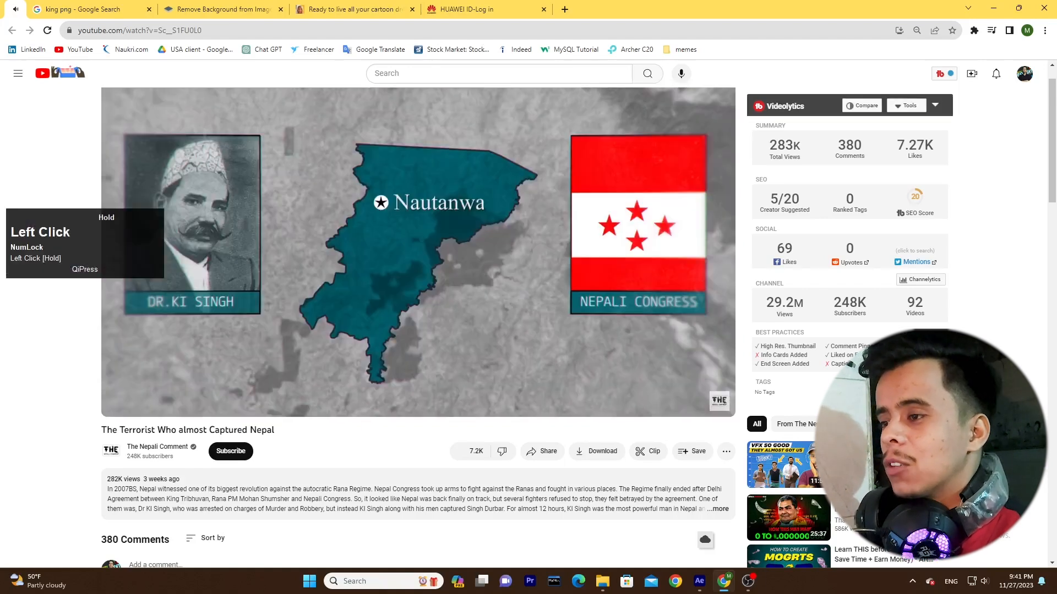
{"action": "key", "text": "space"}
{"action": "key", "text": "space"}
{"action": "key", "text": "Left"}
{"action": "left_click", "coordinate": [612, 233]}
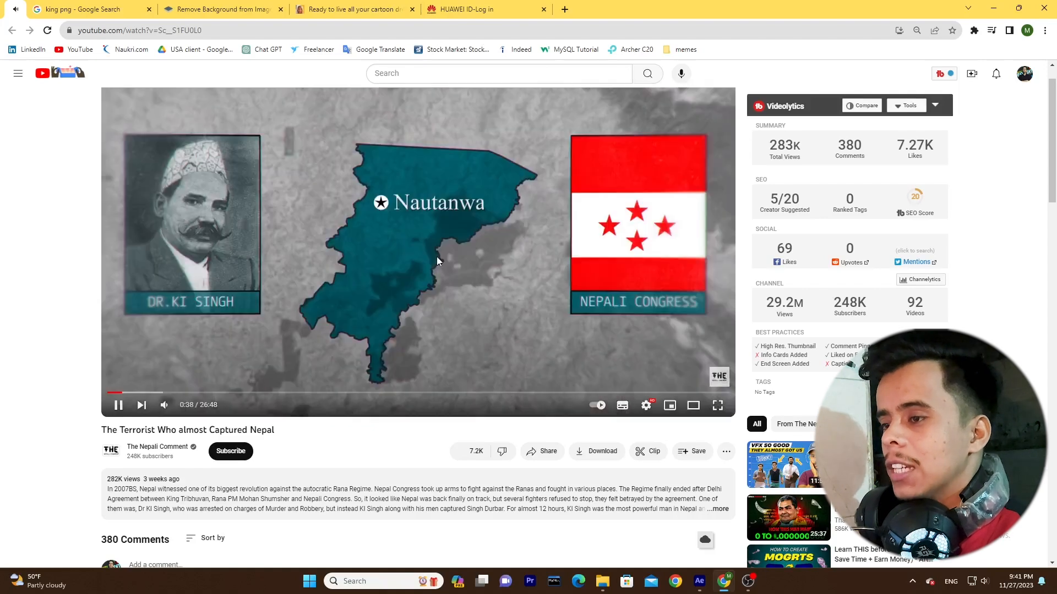
{"action": "key", "text": "space"}
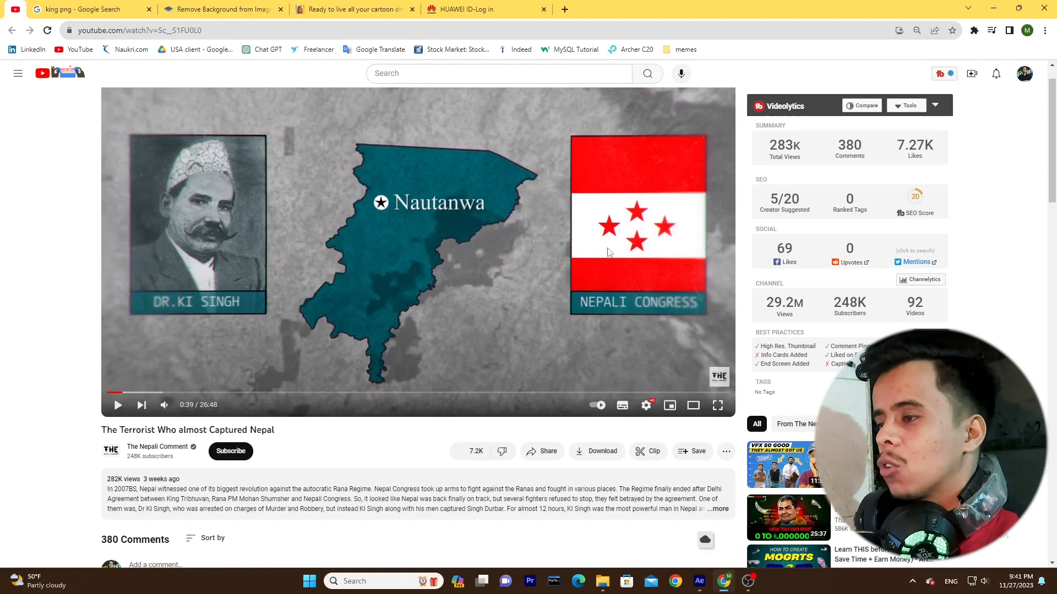
{"action": "key", "text": "space"}
{"action": "key", "text": "space"}
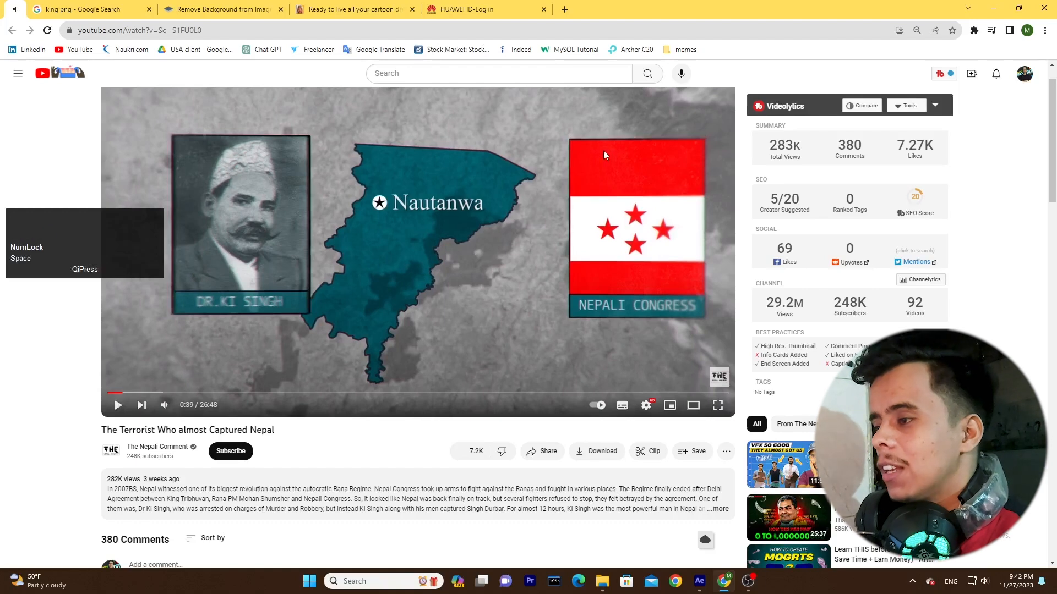
{"action": "key", "text": "space"}
{"action": "key", "text": "space"}
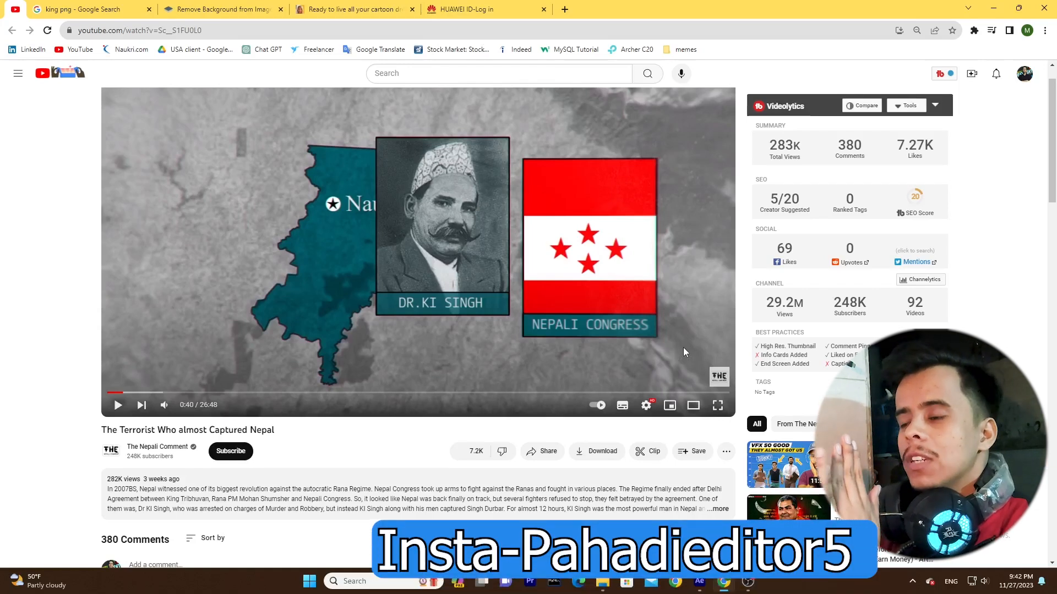
{"action": "key", "text": "space"}
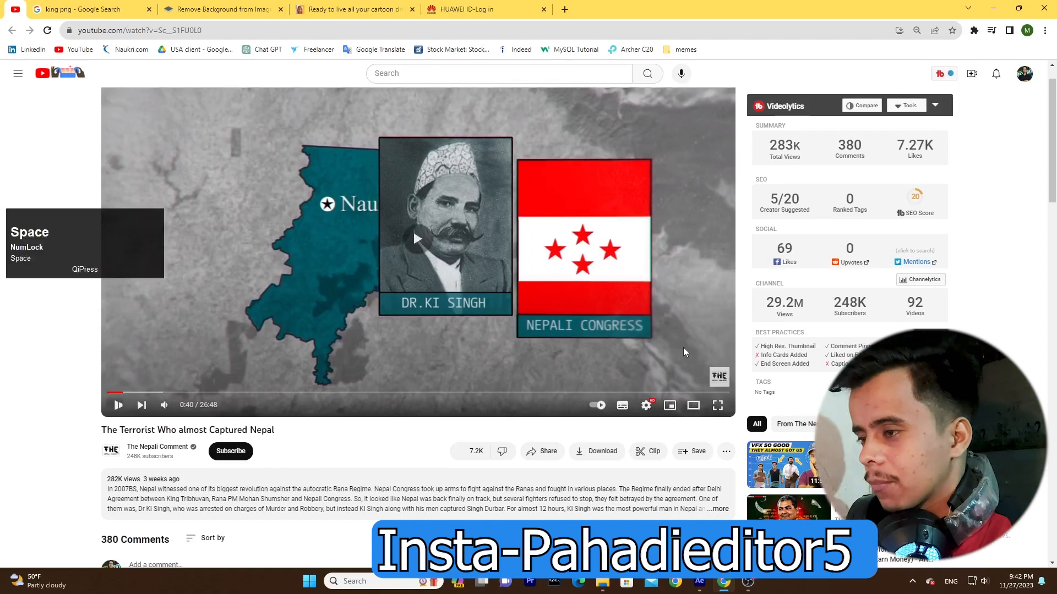
{"action": "left_click", "coordinate": [551, 286]}
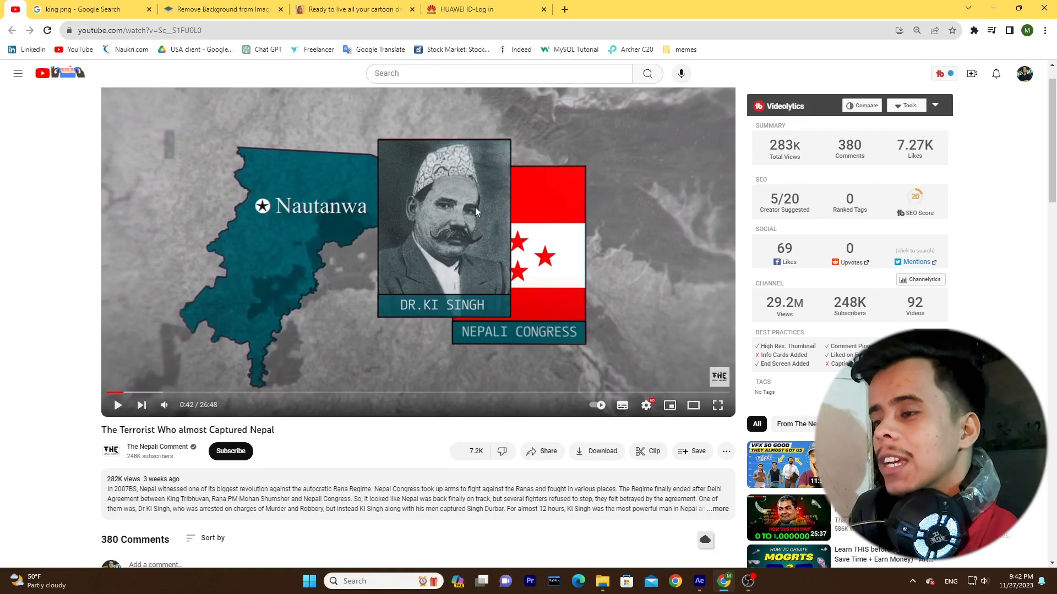
Switch to After Effects and create a 1920 x 1080 composition named "map animation 1st"
{"action": "mouse_move", "coordinate": [700, 581]}
{"action": "left_click", "coordinate": [683, 549]}
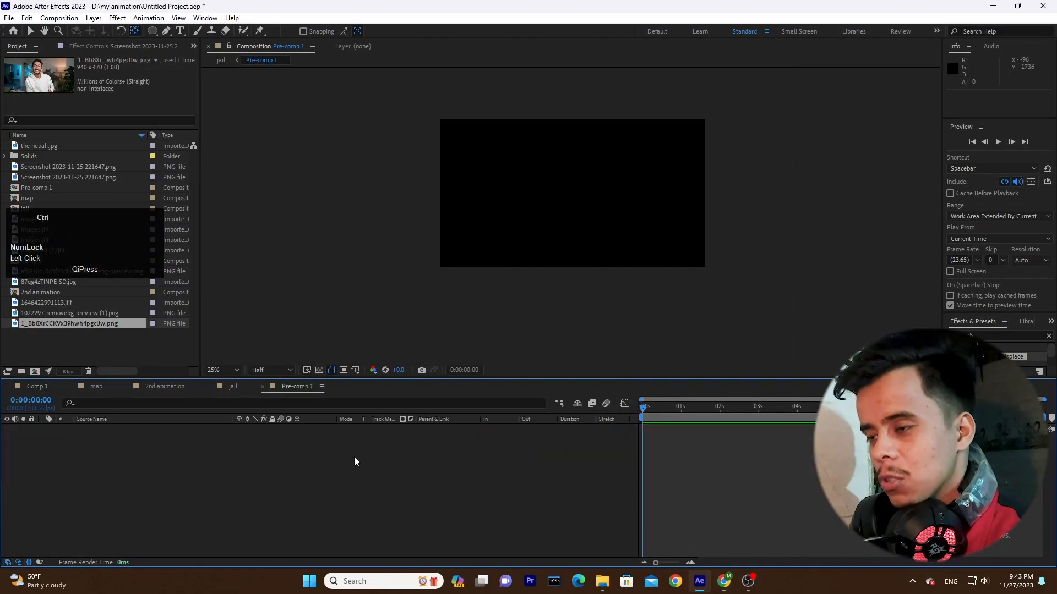
{"action": "key", "text": "ctrl+n"}
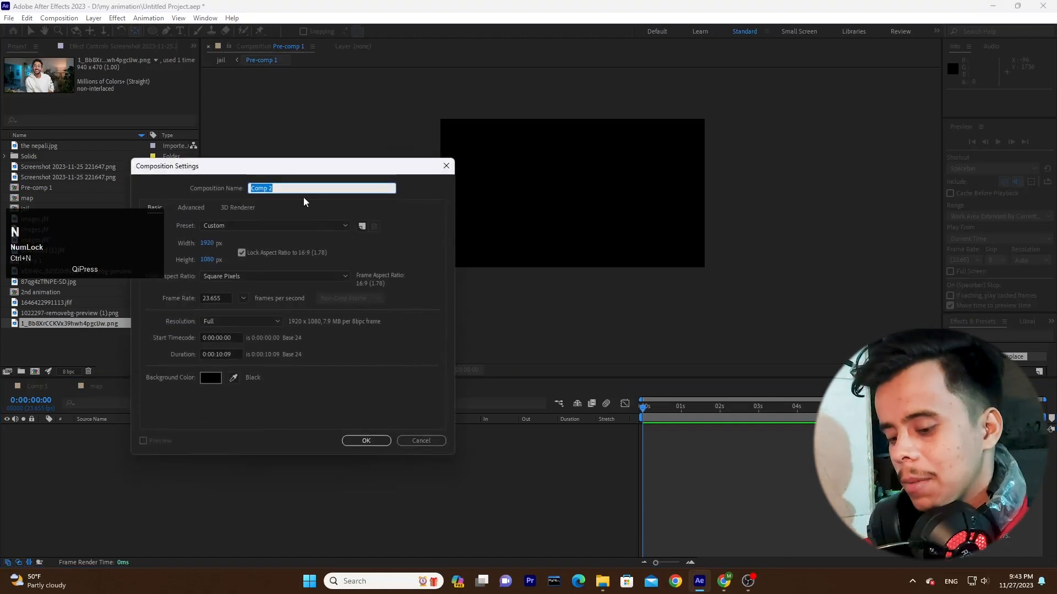
{"action": "type", "text": "map ani"}
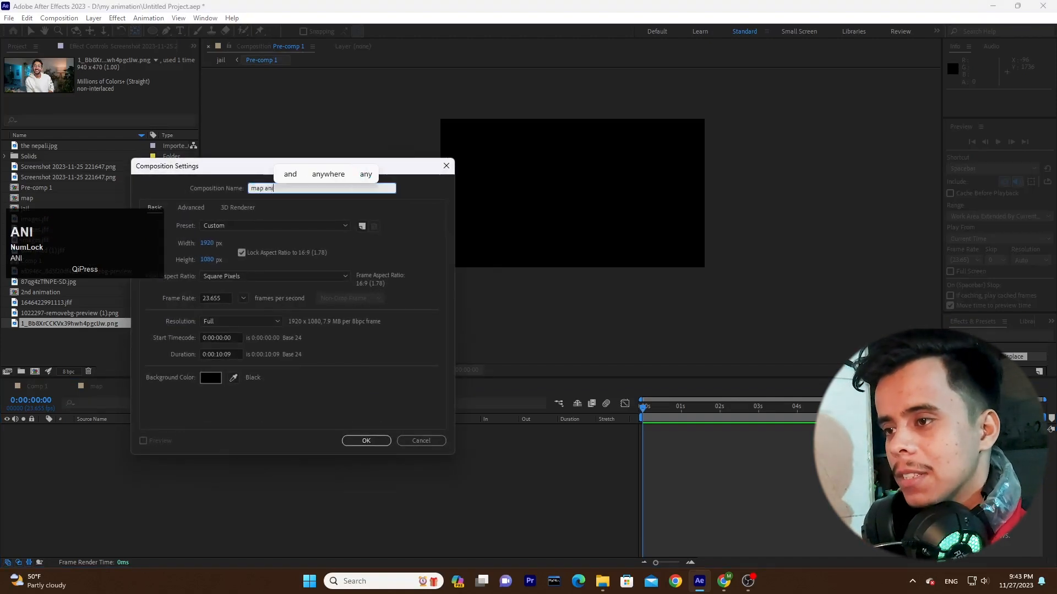
{"action": "type", "text": "mation "}
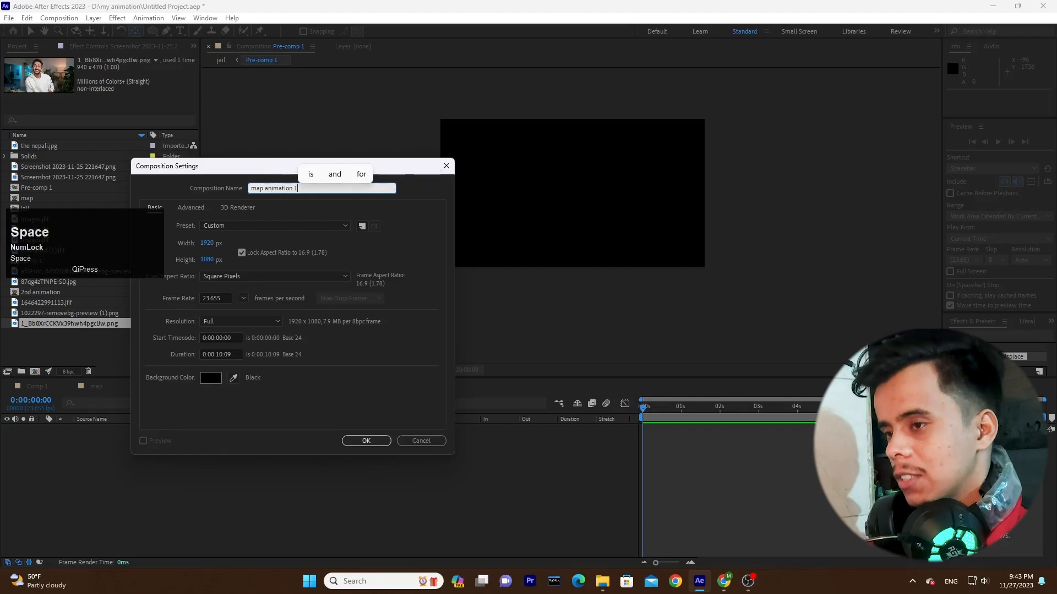
{"action": "type", "text": "1st"}
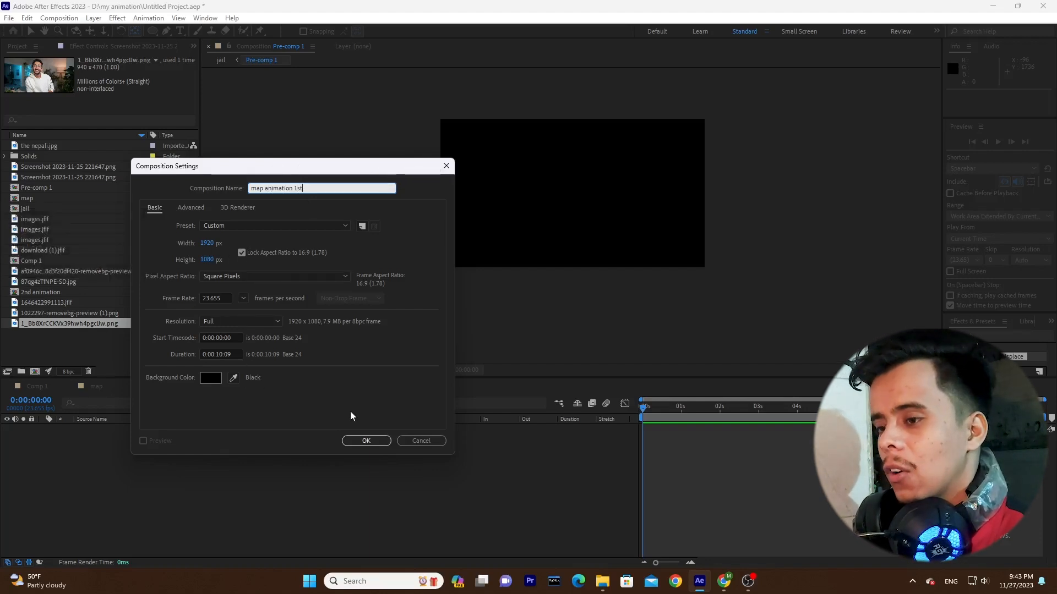
{"action": "left_click", "coordinate": [361, 441]}
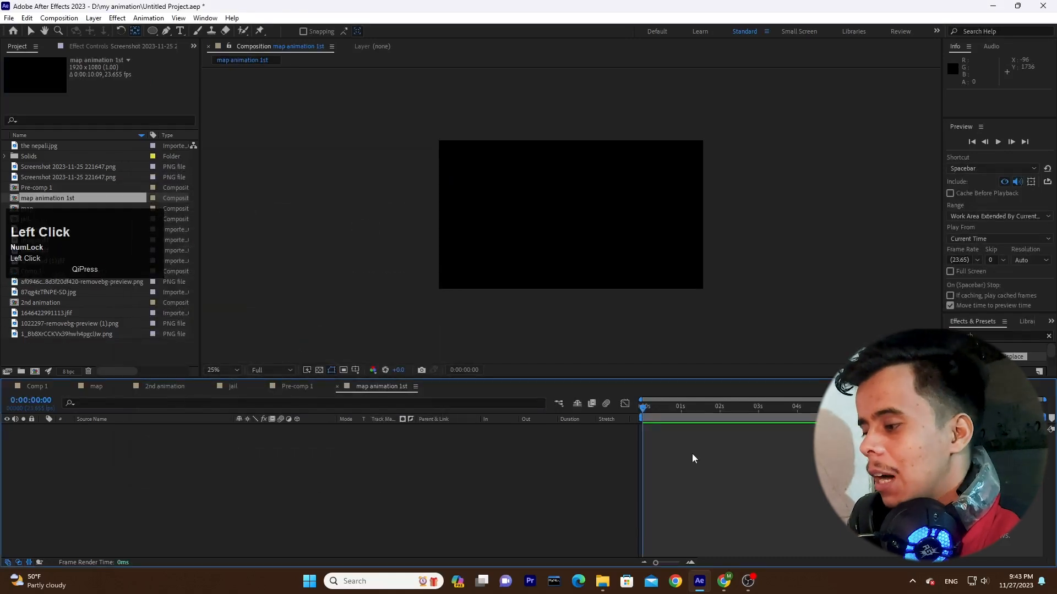
Bring the India map image "Screenshot 2023-11-25 221647.png" from the Downloads folder into the new composition
{"action": "left_click", "coordinate": [724, 581]}
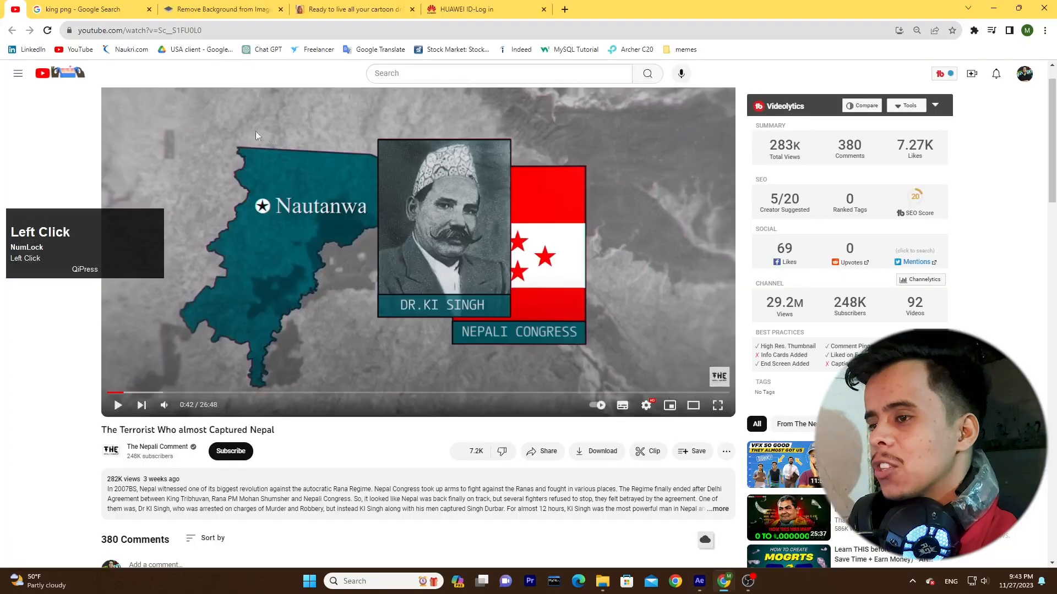
{"action": "left_click", "coordinate": [603, 581]}
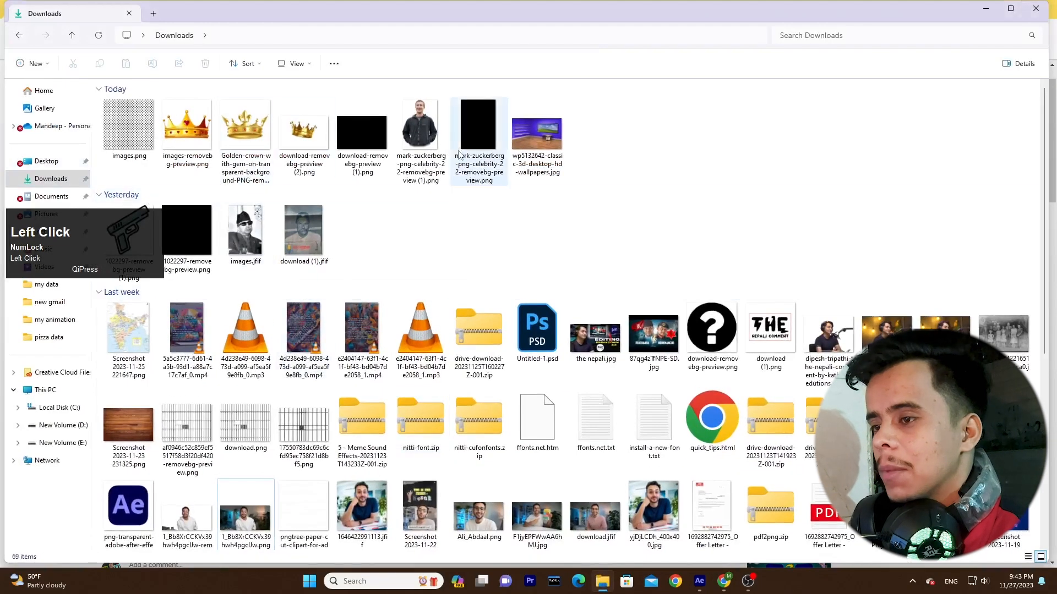
{"action": "left_click_drag", "start_coordinate": [128, 333], "coordinate": [565, 242]}
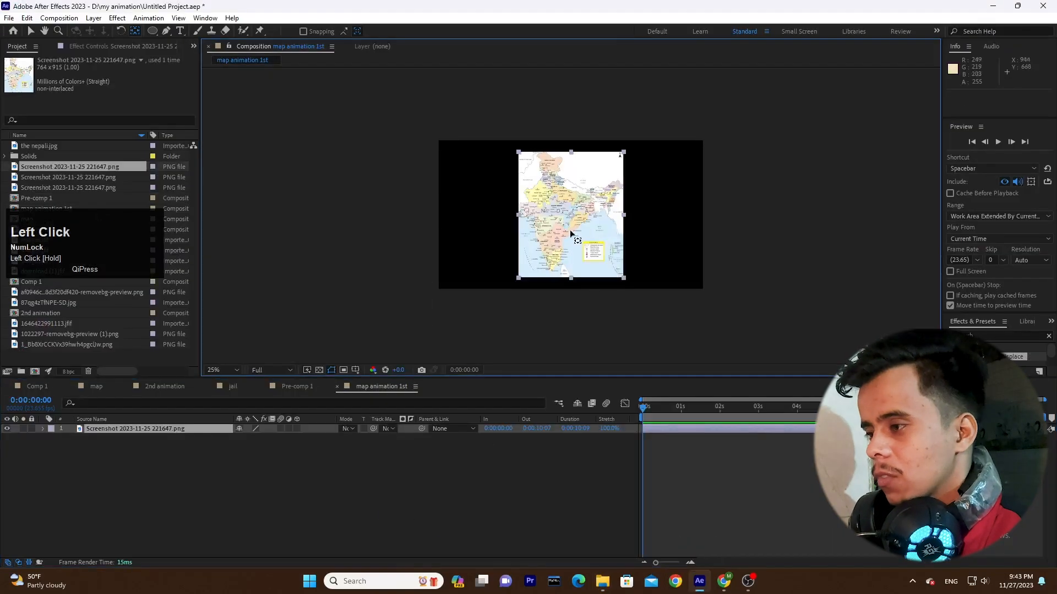
Enlarge the map layer until it covers the whole frame and move it to about position 1020, 736
{"action": "left_click", "coordinate": [733, 314]}
{"action": "left_click", "coordinate": [600, 245]}
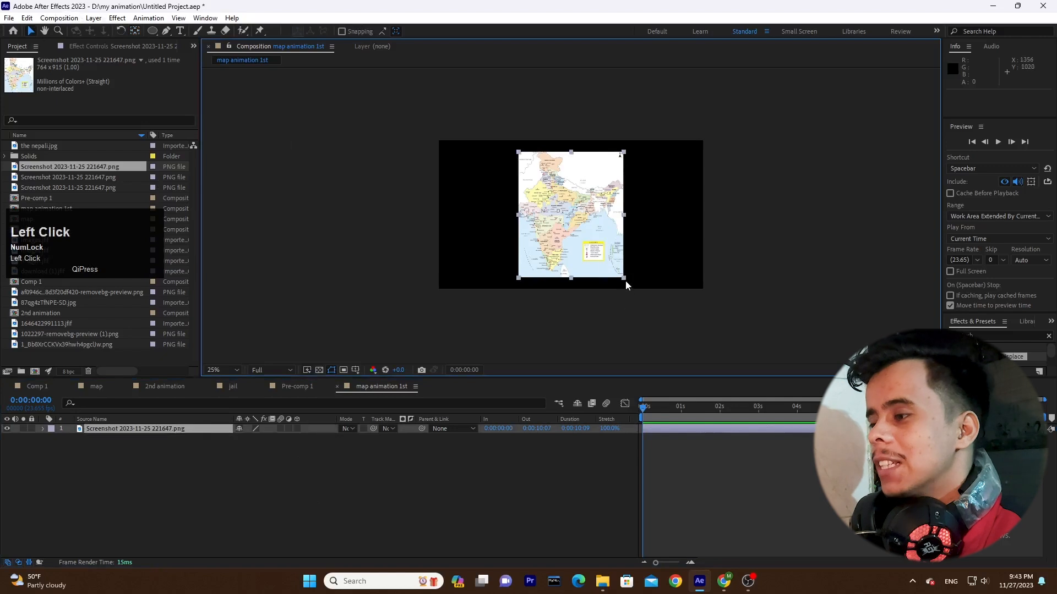
{"action": "left_click_drag", "start_coordinate": [625, 280], "coordinate": [726, 330]}
{"action": "left_click", "coordinate": [448, 495]}
{"action": "left_click_drag", "start_coordinate": [540, 215], "coordinate": [547, 243]}
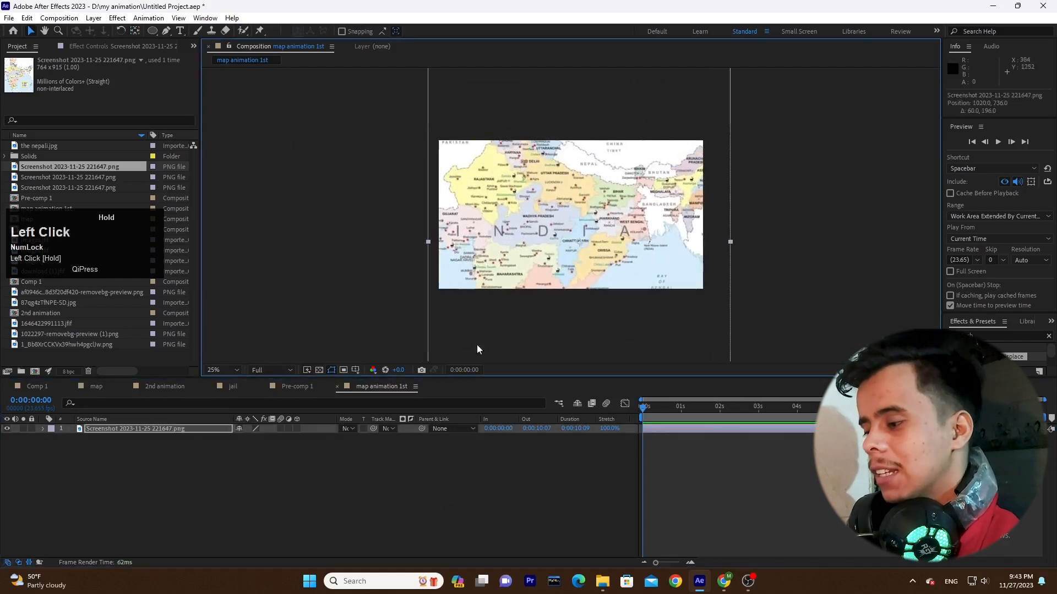
Check the reference video's grey look, switch to the Small Screen workspace, and apply the Tint effect to the map layer
{"action": "left_click", "coordinate": [724, 581]}
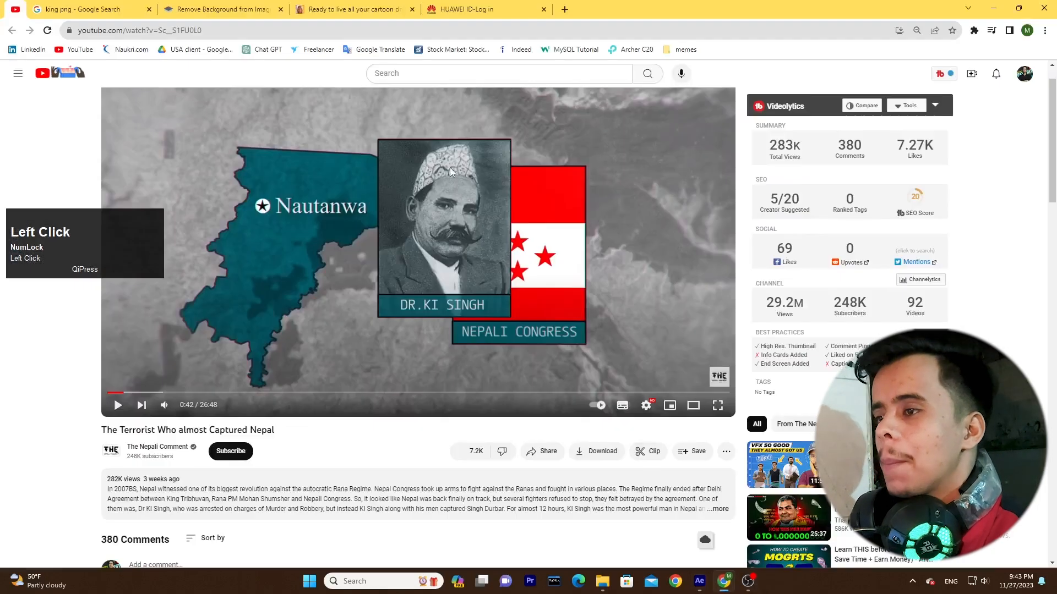
{"action": "left_click", "coordinate": [699, 581]}
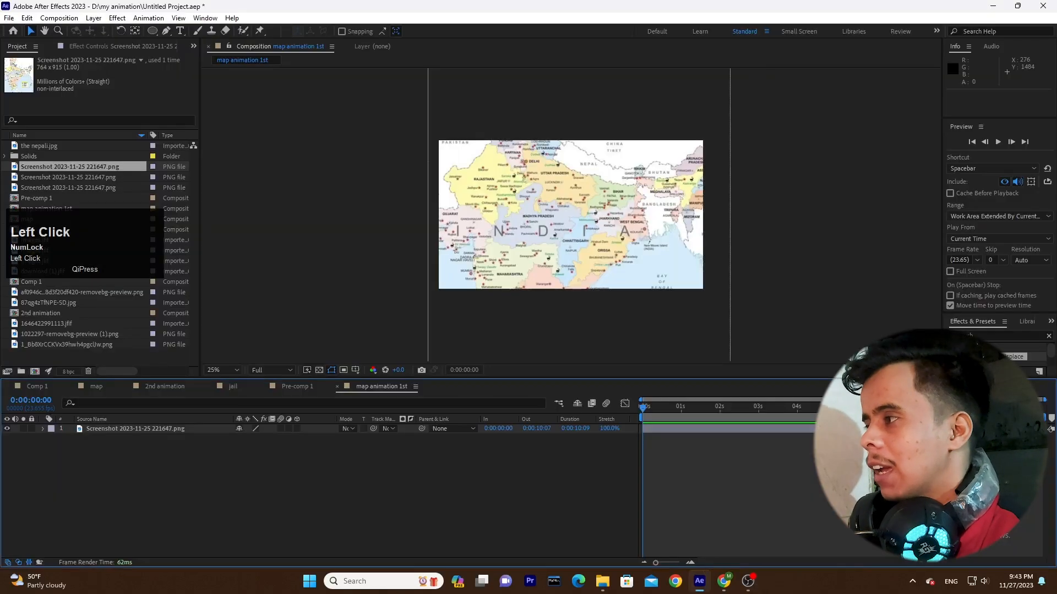
{"action": "left_click", "coordinate": [978, 53]}
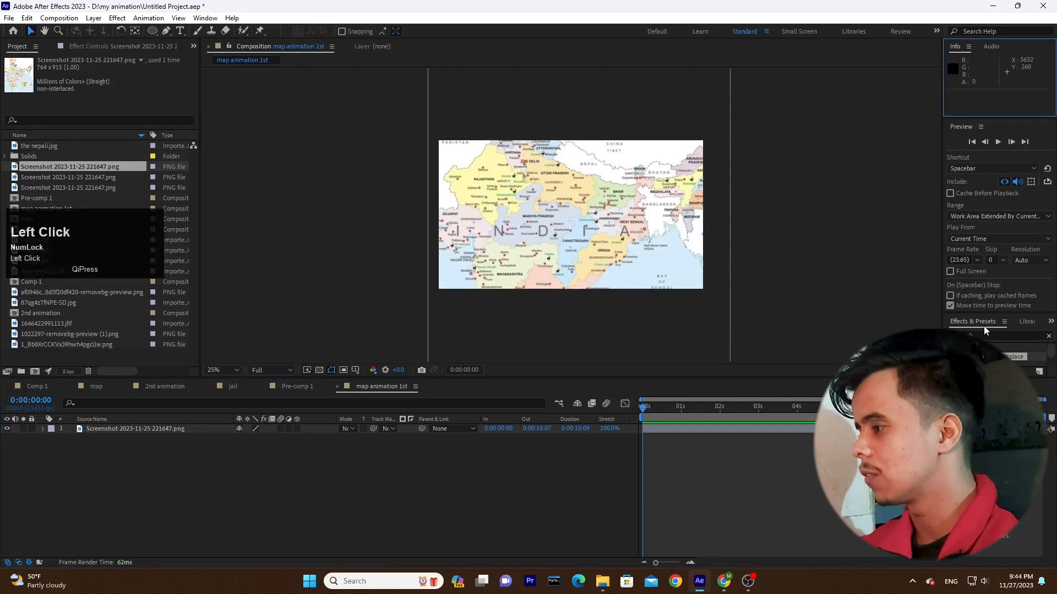
{"action": "left_click", "coordinate": [960, 334]}
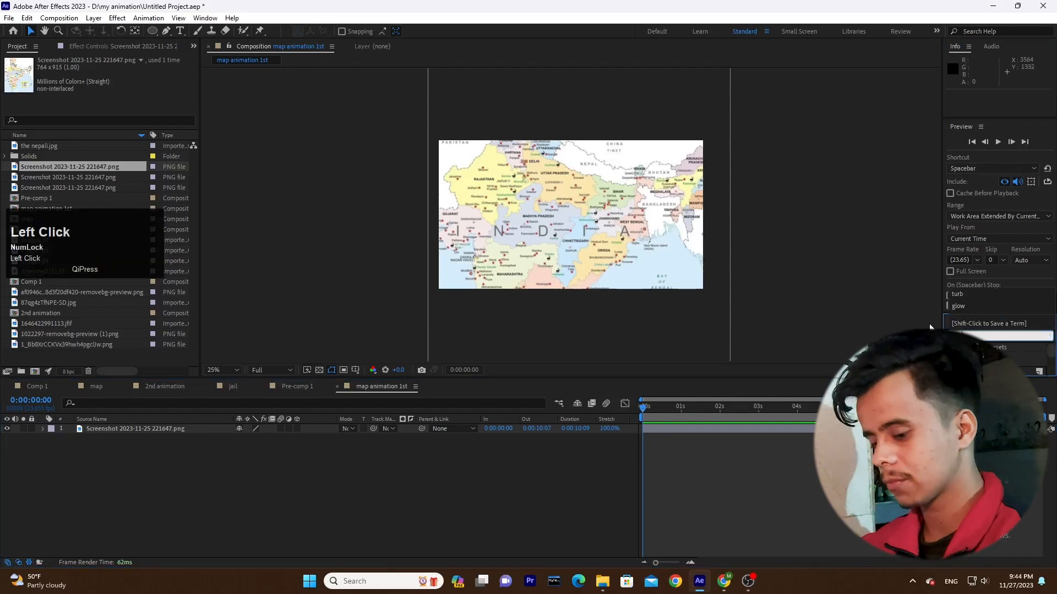
{"action": "scroll", "coordinate": [930, 327], "scroll_direction": "up", "scroll_amount": 2}
{"action": "type", "text": "tint"}
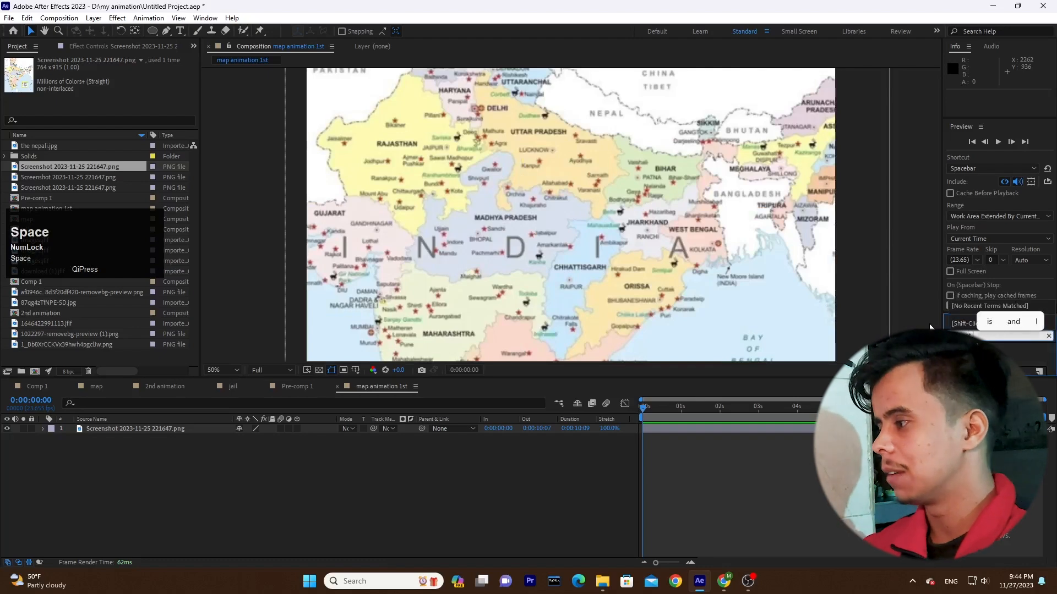
{"action": "scroll", "coordinate": [930, 327], "scroll_direction": "down", "scroll_amount": 2}
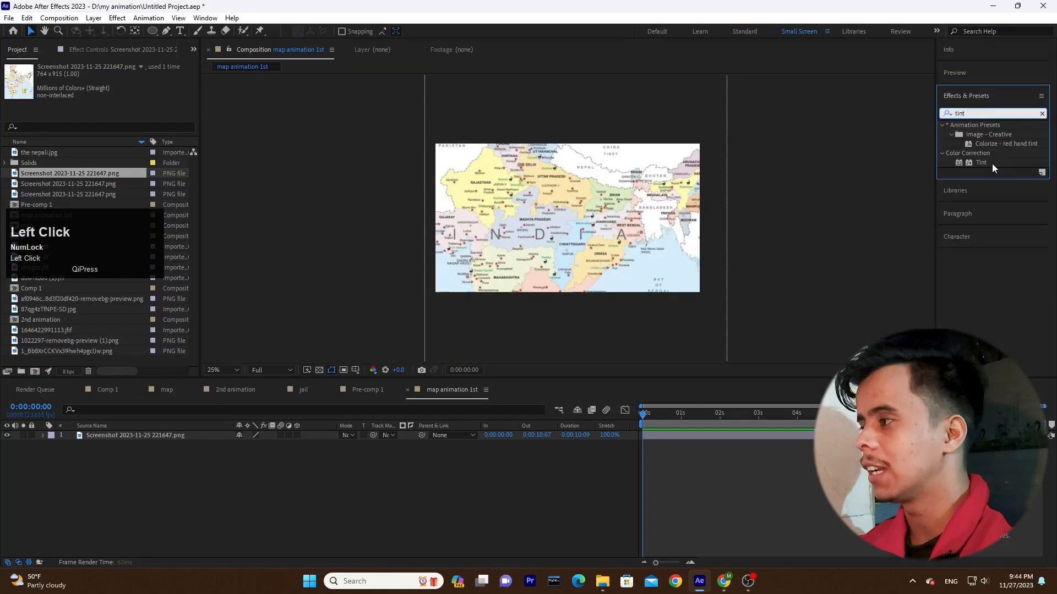
{"action": "left_click_drag", "start_coordinate": [992, 163], "coordinate": [107, 435]}
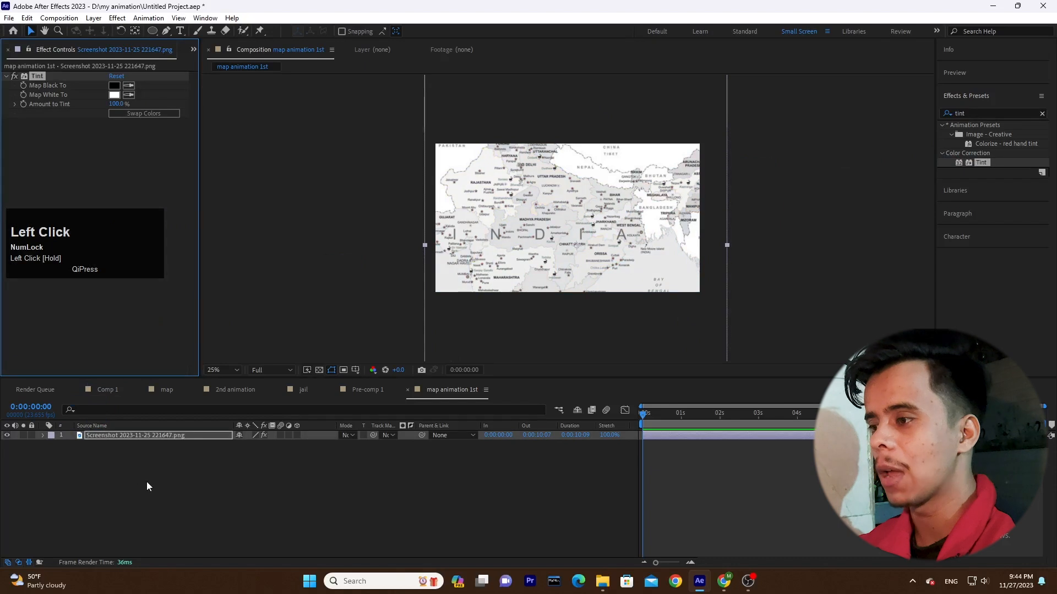
Search the effects for "black" and try to apply the Black & White effect to the map layer
{"action": "left_click", "coordinate": [82, 132]}
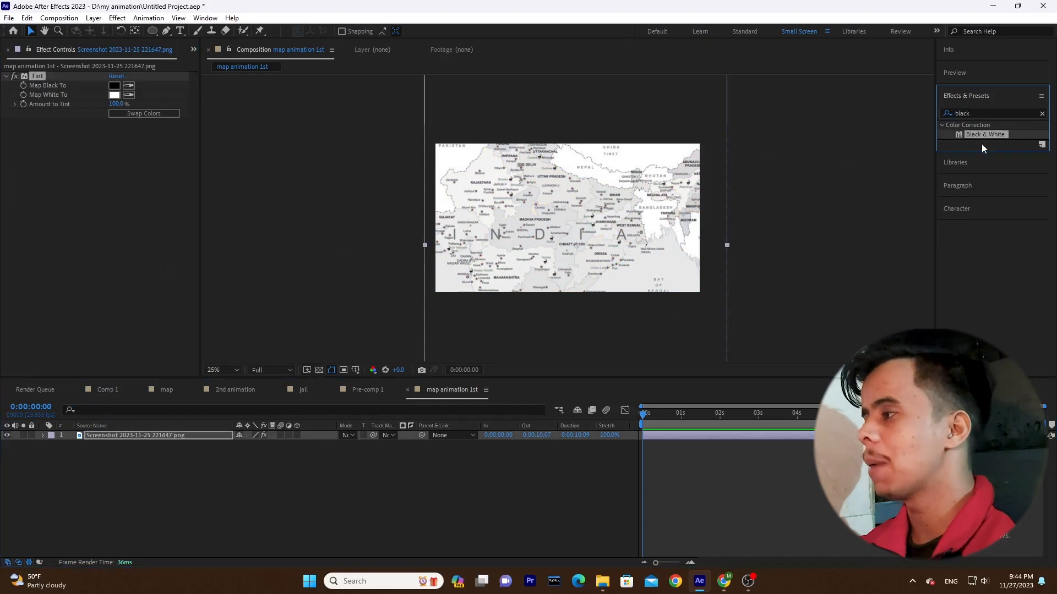
{"action": "left_click_drag", "start_coordinate": [983, 137], "coordinate": [358, 391]}
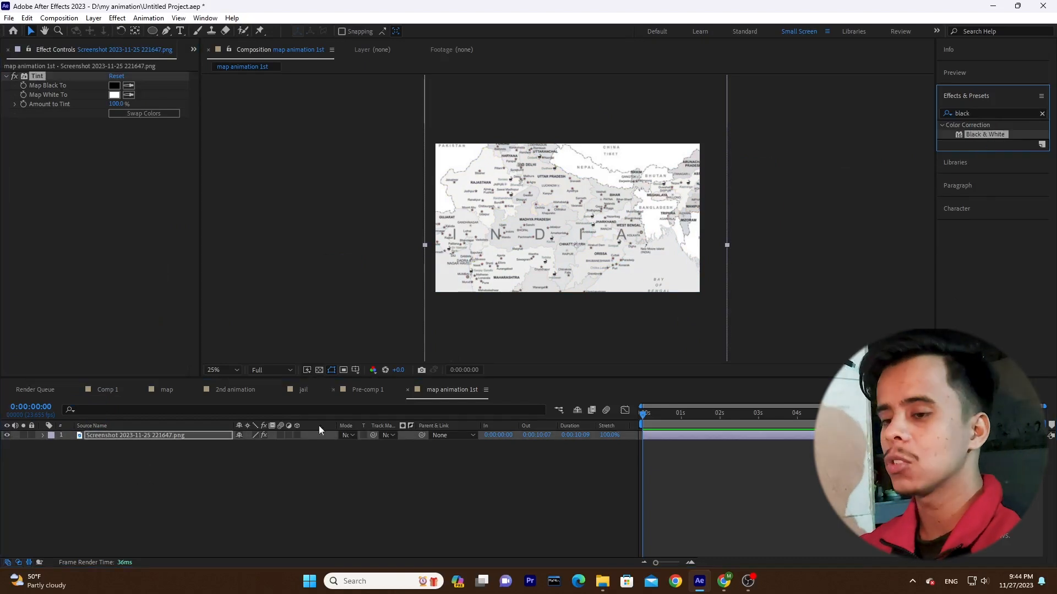
{"action": "left_click", "coordinate": [295, 500]}
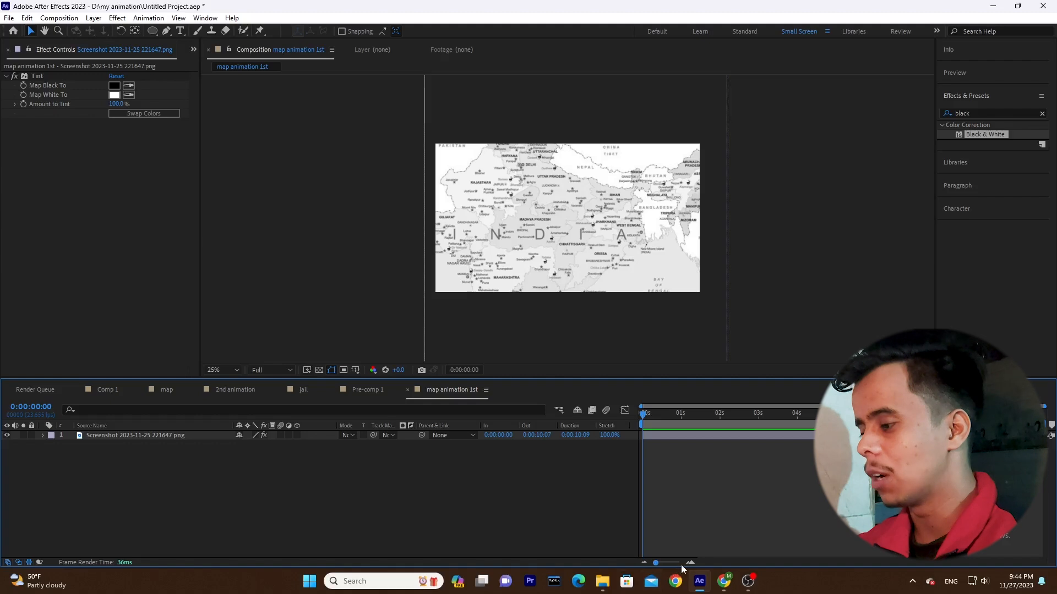
Compare the tinted map with the reference video and examine the state borders around Jharkhand and West Bengal up close
{"action": "left_click", "coordinate": [724, 581]}
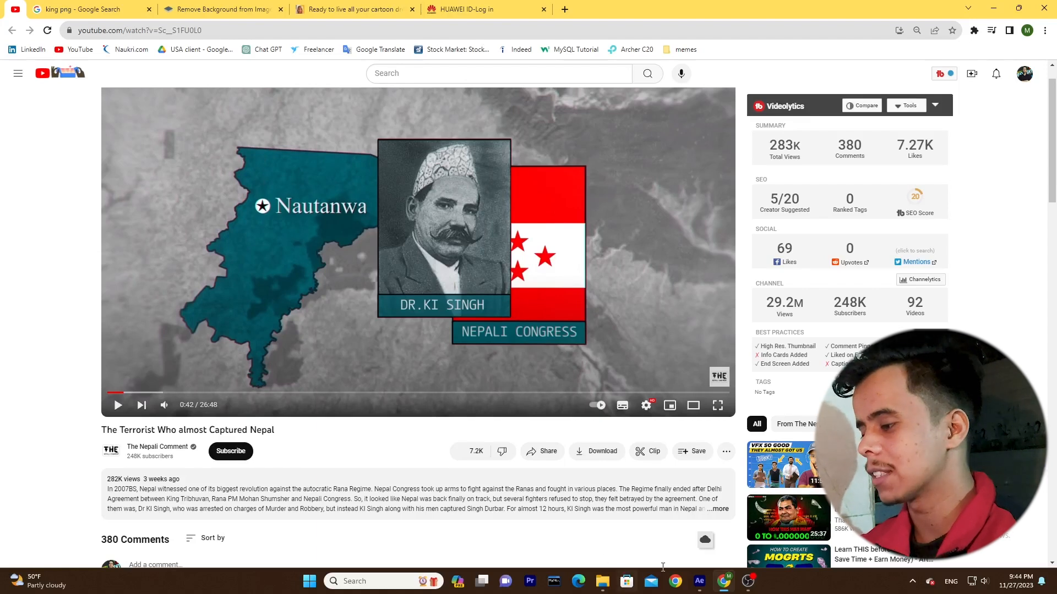
{"action": "left_click", "coordinate": [699, 581]}
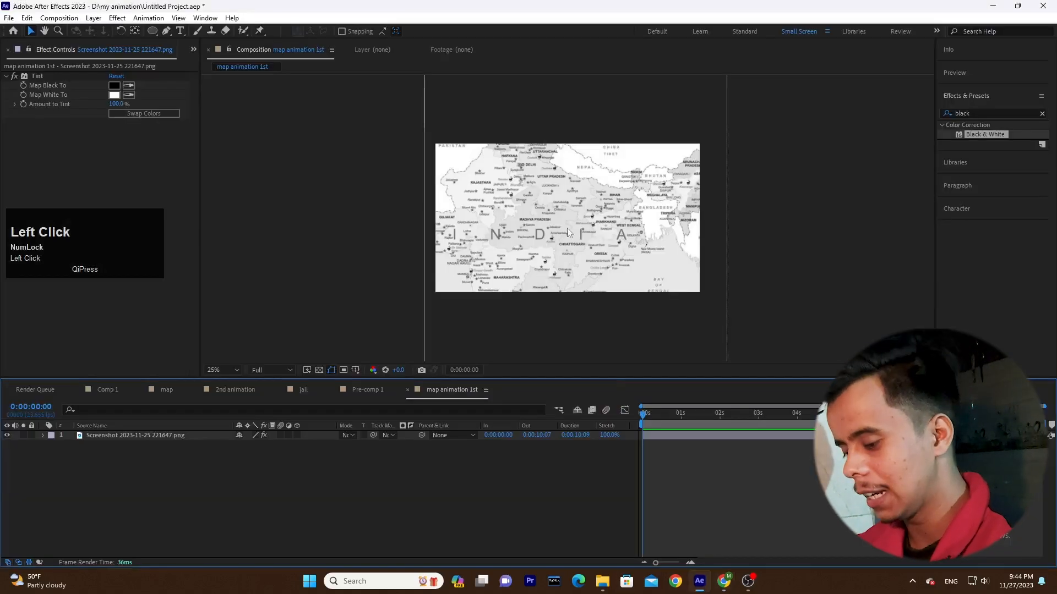
{"action": "key", "text": "ctrl+equal"}
{"action": "key", "text": "ctrl+minus"}
{"action": "key", "text": "ctrl+equal"}
{"action": "key", "text": "ctrl+minus"}
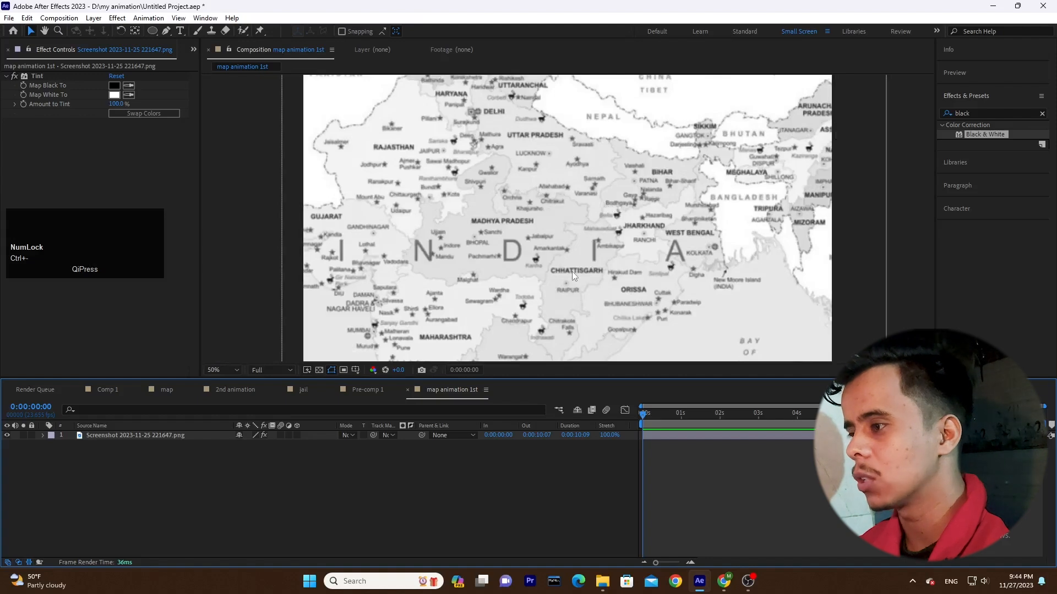
{"action": "key", "text": "ctrl+minus"}
{"action": "key", "text": "ctrl+equal"}
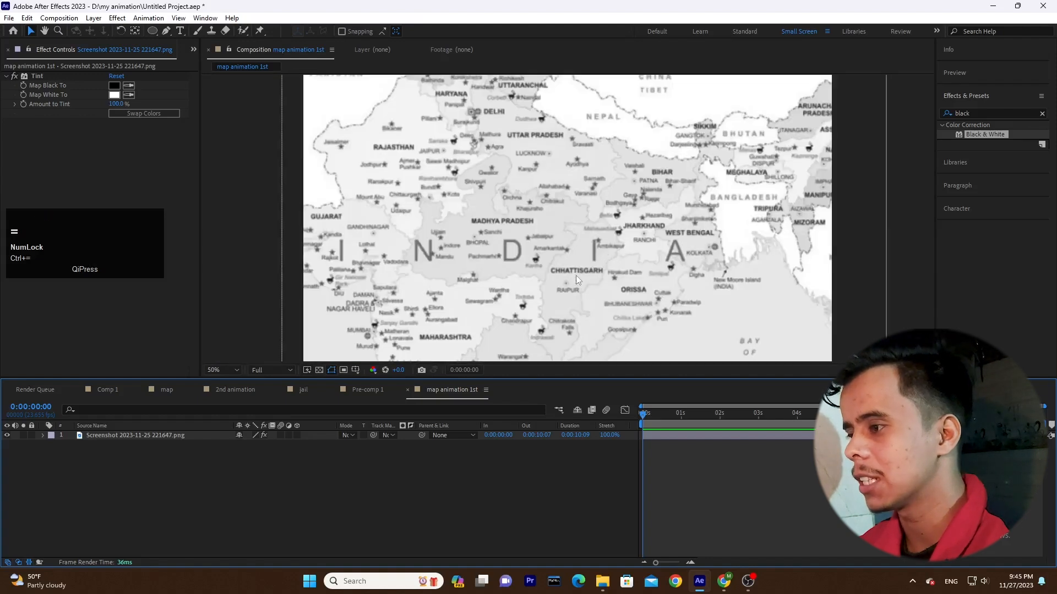
{"action": "key", "text": "ctrl+minus"}
{"action": "key", "text": "ctrl+0"}
{"action": "key", "text": "ctrl+equal"}
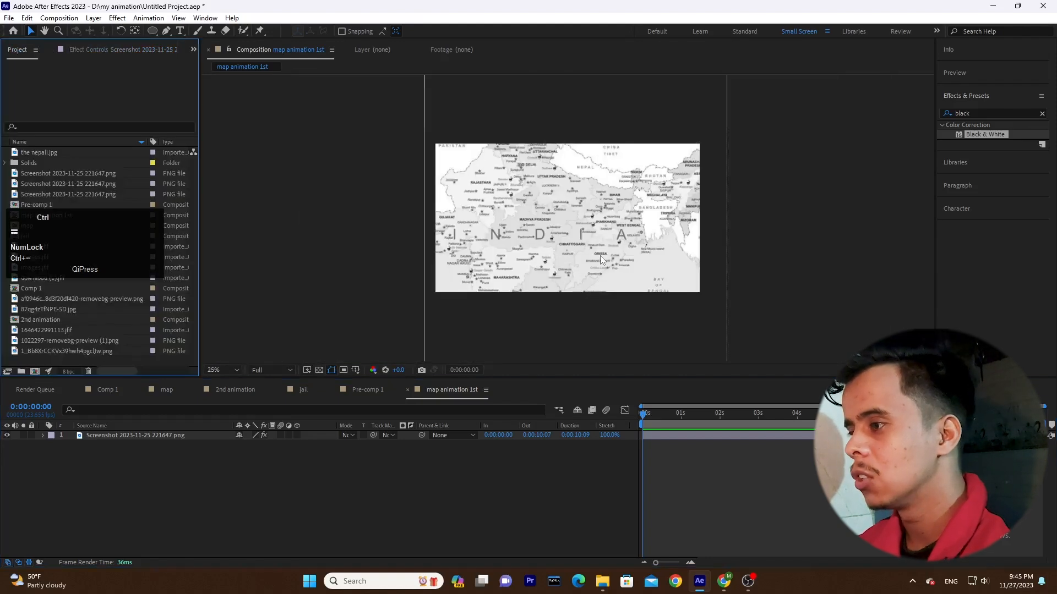
{"action": "left_click", "coordinate": [632, 234]}
{"action": "key", "text": "ctrl+equal"}
{"action": "key", "text": "ctrl+equal"}
{"action": "key", "text": "ctrl+minus"}
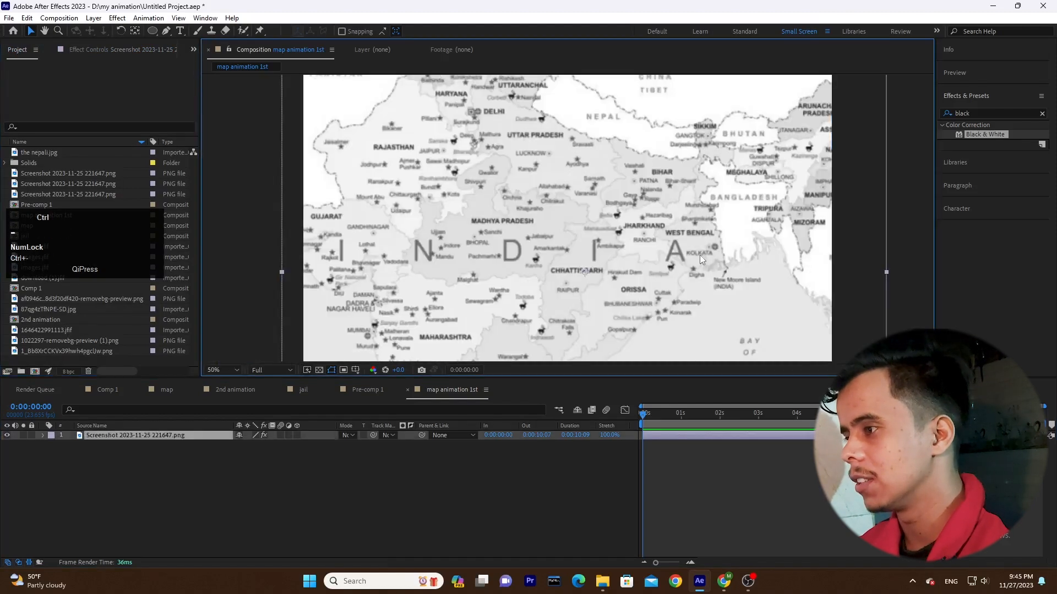
{"action": "key", "text": "ctrl+equal"}
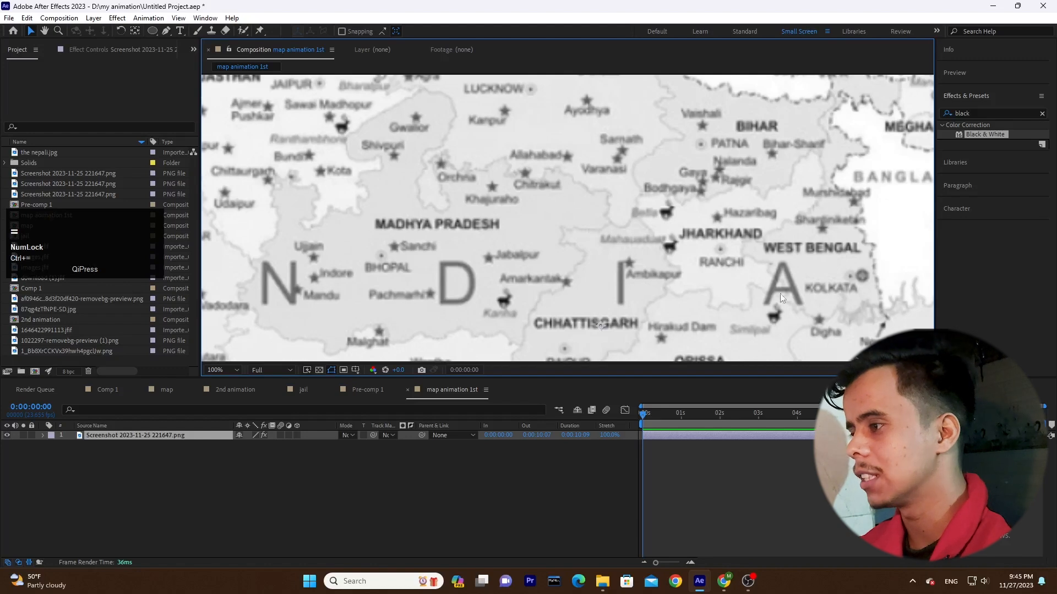
Duplicate the map screenshot layer and hide the lower copy
{"action": "left_click", "coordinate": [175, 444]}
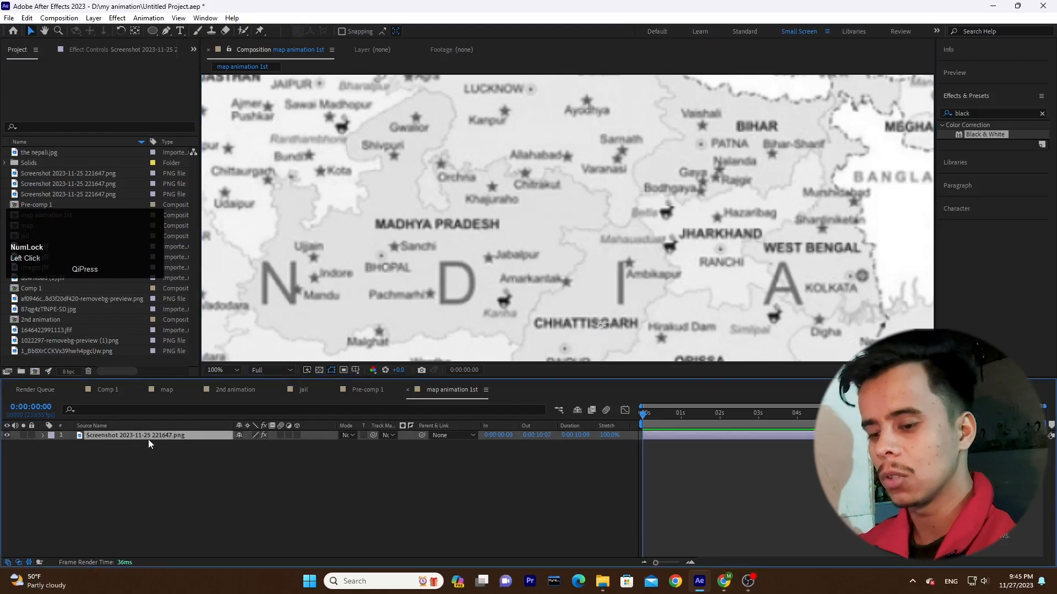
{"action": "key", "text": "ctrl+d"}
{"action": "left_click", "coordinate": [31, 458]}
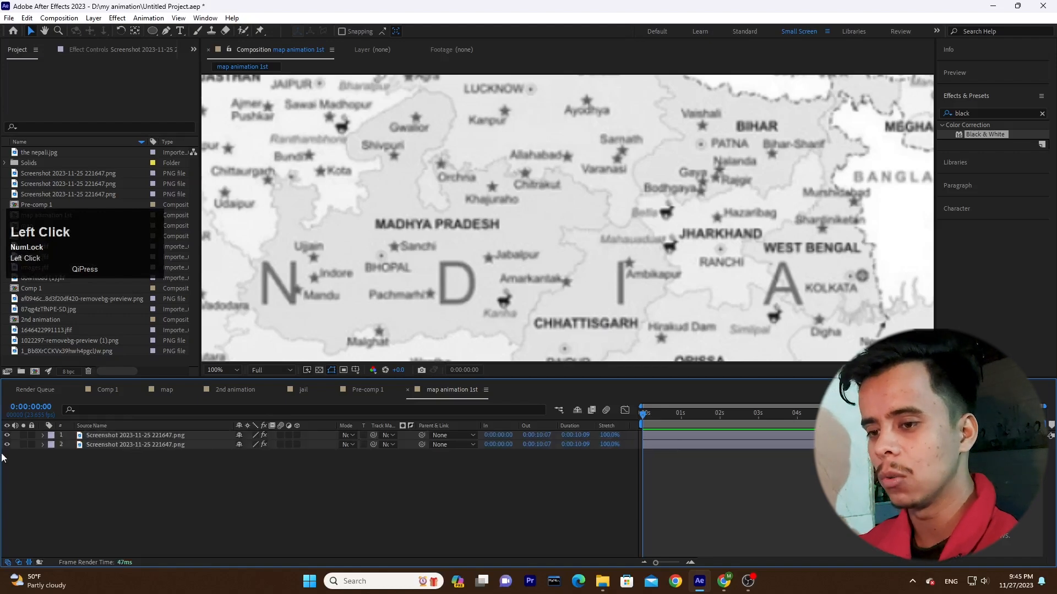
{"action": "left_click", "coordinate": [8, 446]}
{"action": "left_click", "coordinate": [145, 445]}
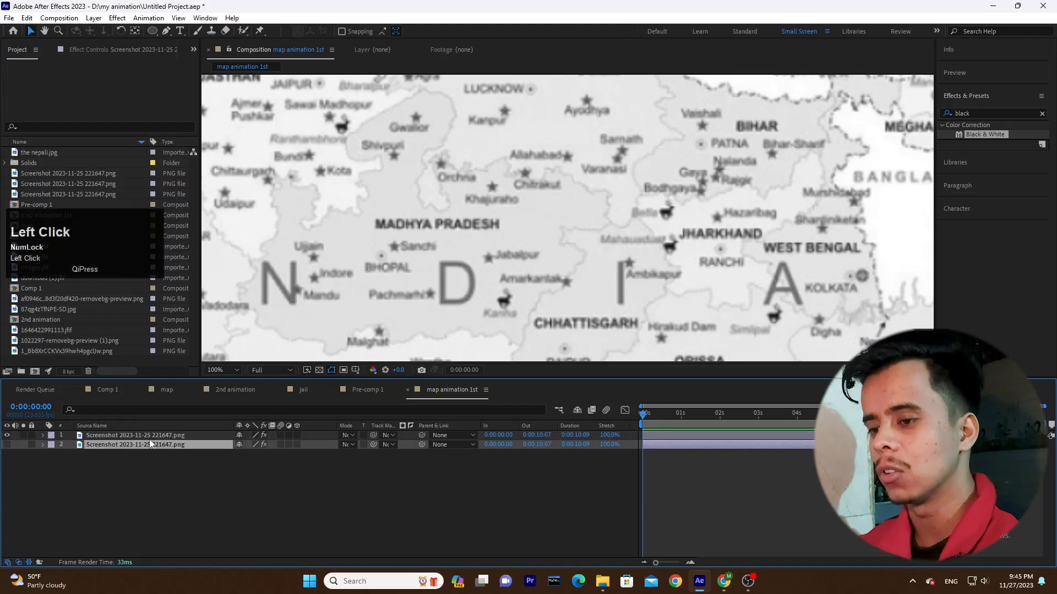
Start a Pen tool mask on the upper map layer, tracing Jharkhand's southern border from its southwest corner eastward
{"action": "left_click", "coordinate": [153, 438]}
{"action": "left_click", "coordinate": [166, 31]}
{"action": "left_click", "coordinate": [137, 437]}
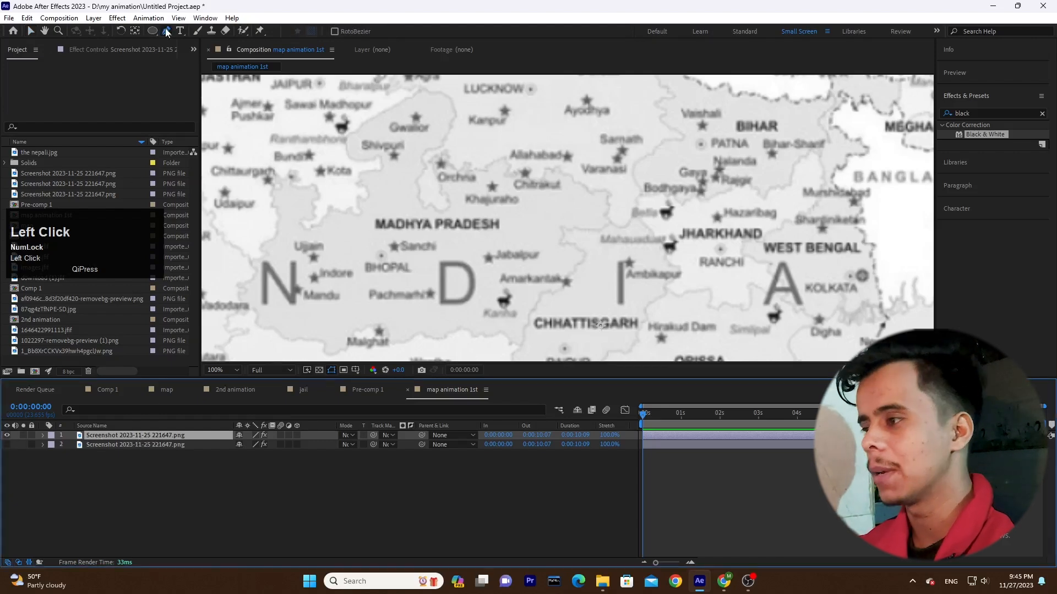
{"action": "left_click_drag", "start_coordinate": [687, 245], "coordinate": [618, 238]}
{"action": "scroll", "coordinate": [602, 290], "scroll_direction": "up", "scroll_amount": 2}
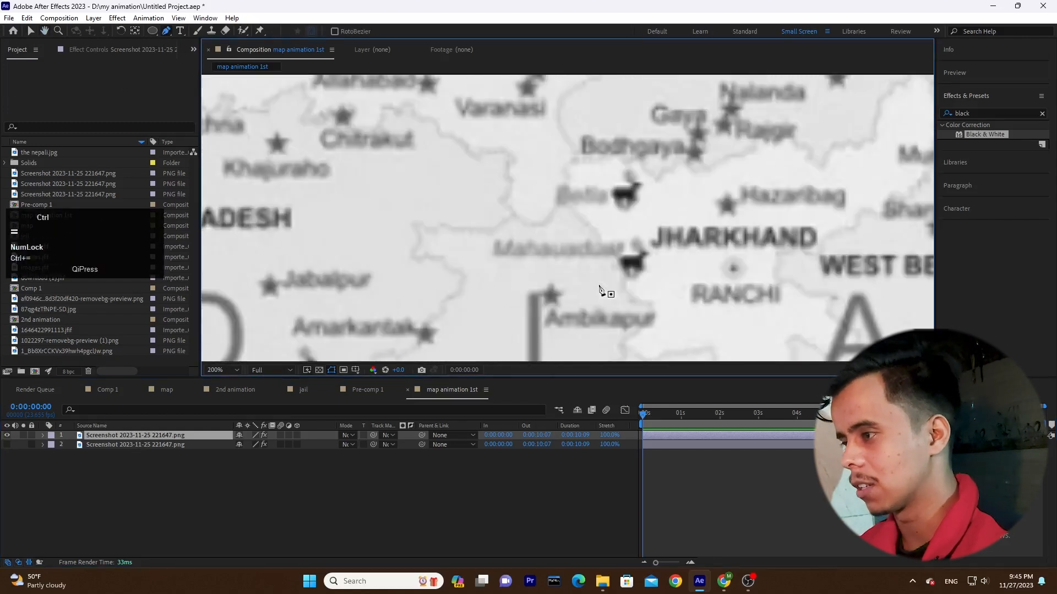
{"action": "left_click_drag", "start_coordinate": [636, 288], "coordinate": [594, 159]}
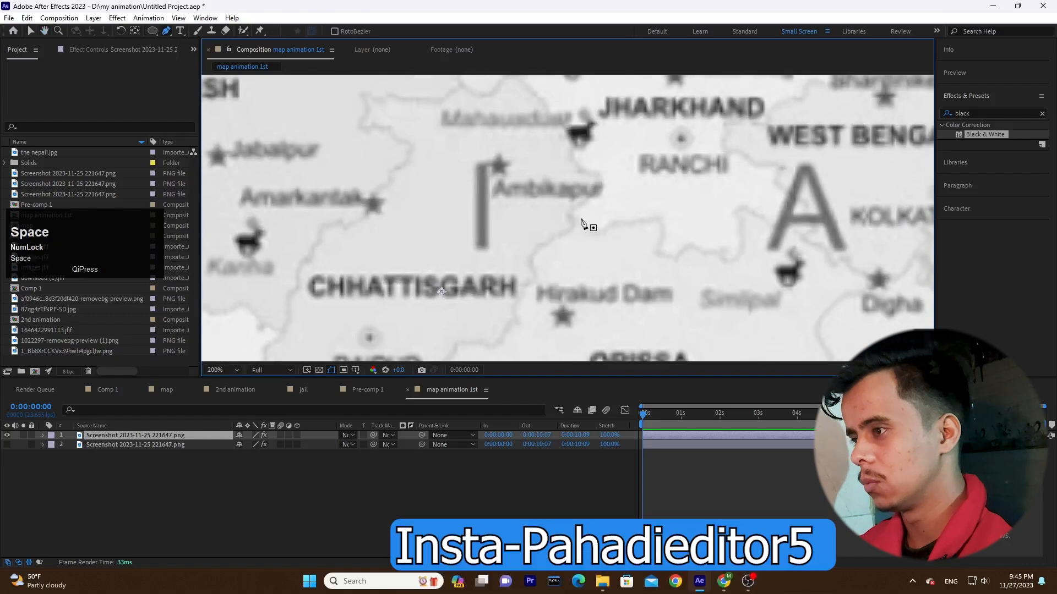
{"action": "key", "text": "ctrl+minus"}
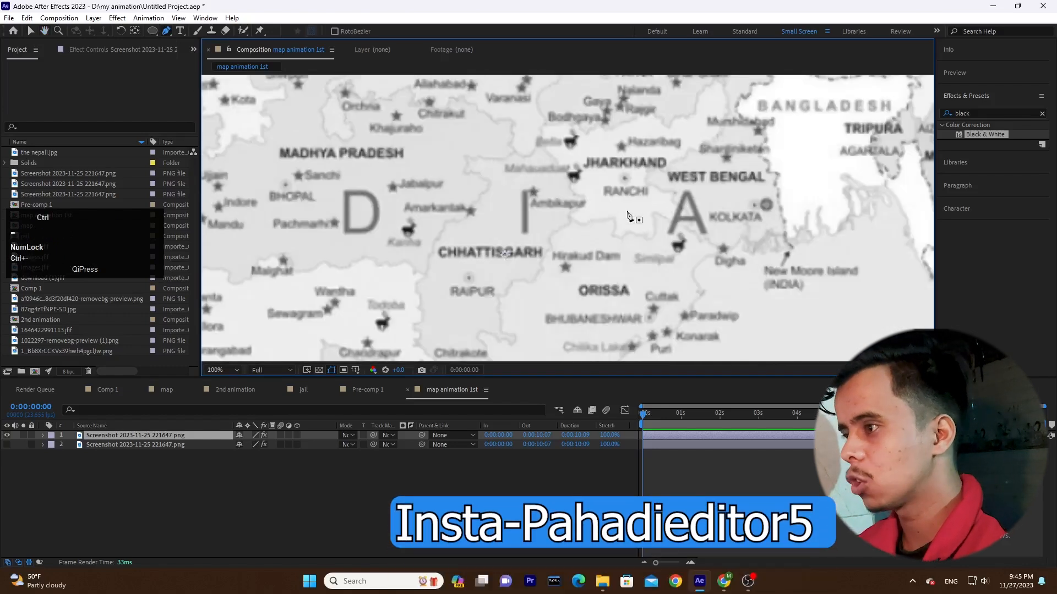
{"action": "left_click_drag", "start_coordinate": [606, 201], "coordinate": [603, 228]}
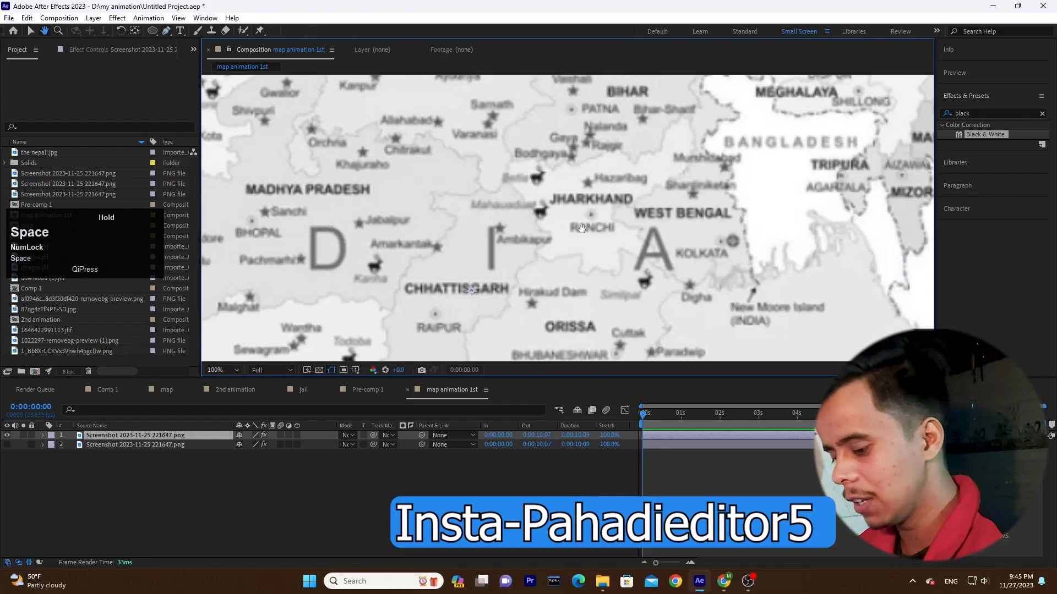
{"action": "key", "text": "ctrl+equal"}
{"action": "left_click", "coordinate": [505, 290]}
{"action": "left_click", "coordinate": [542, 297]}
{"action": "left_click", "coordinate": [553, 296]}
{"action": "left_click", "coordinate": [569, 294]}
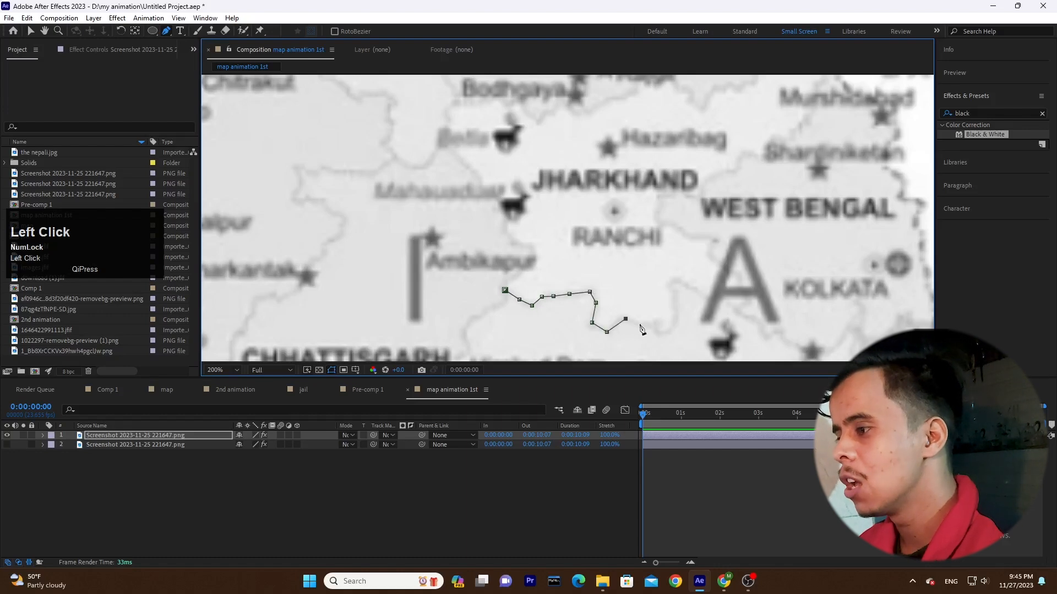
{"action": "left_click", "coordinate": [659, 336]}
{"action": "left_click", "coordinate": [674, 326]}
{"action": "left_click", "coordinate": [668, 287]}
{"action": "left_click", "coordinate": [686, 286]}
{"action": "left_click", "coordinate": [709, 300]}
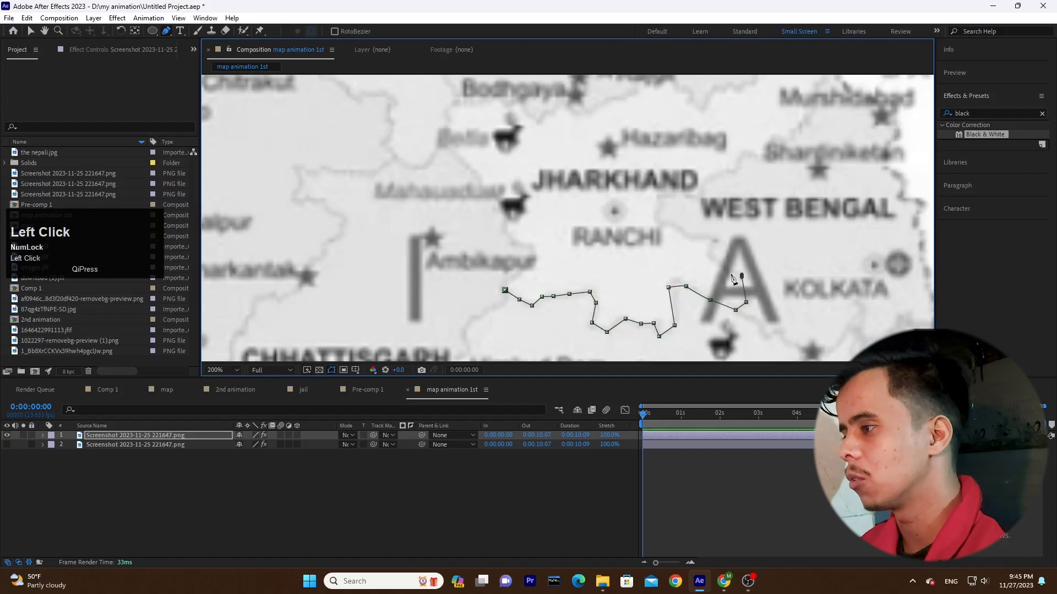
Continue the mask path along Jharkhand's eastern border with West Bengal up to the state's northeast tip
{"action": "left_click", "coordinate": [717, 236]}
{"action": "left_click", "coordinate": [701, 241]}
{"action": "left_click", "coordinate": [683, 233]}
{"action": "left_click", "coordinate": [661, 222]}
{"action": "left_click", "coordinate": [659, 200]}
{"action": "left_click", "coordinate": [700, 191]}
{"action": "left_click", "coordinate": [727, 170]}
{"action": "left_click", "coordinate": [744, 153]}
{"action": "left_click", "coordinate": [769, 148]}
{"action": "left_click", "coordinate": [794, 129]}
{"action": "left_click", "coordinate": [806, 109]}
{"action": "left_click_drag", "start_coordinate": [807, 109], "coordinate": [736, 226]}
{"action": "left_click", "coordinate": [752, 194]}
{"action": "left_click", "coordinate": [748, 132]}
Trace the mask path westward along Jharkhand's northern border with Bihar to the northwest corner
{"action": "left_click", "coordinate": [701, 147]}
{"action": "left_click", "coordinate": [629, 230]}
{"action": "left_click", "coordinate": [621, 211]}
{"action": "left_click", "coordinate": [596, 192]}
{"action": "left_click", "coordinate": [561, 209]}
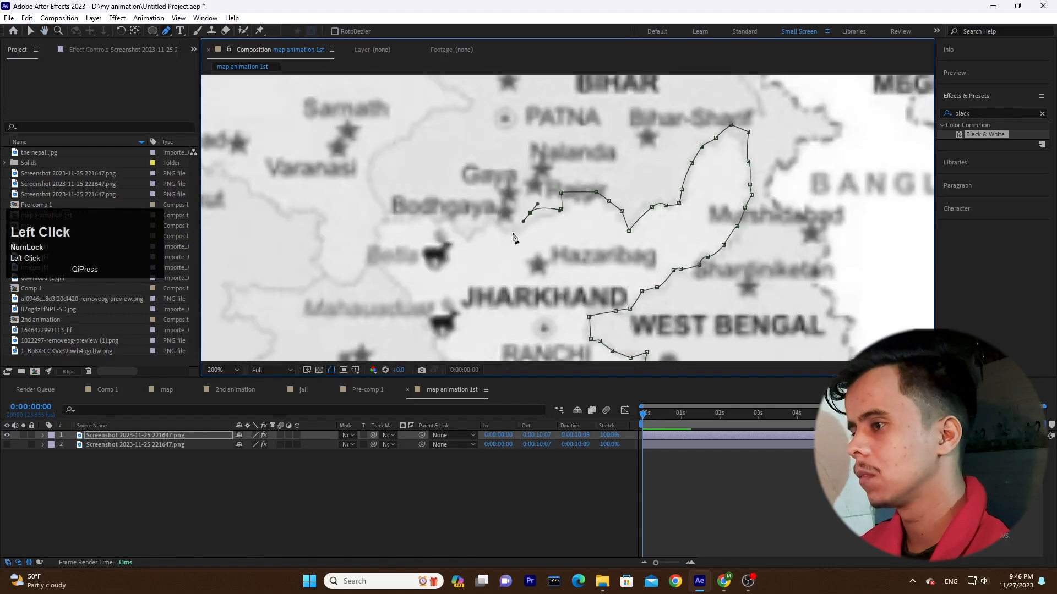
{"action": "left_click", "coordinate": [511, 233]}
{"action": "left_click", "coordinate": [449, 242]}
{"action": "left_click_drag", "start_coordinate": [487, 250], "coordinate": [535, 232]}
{"action": "left_click", "coordinate": [434, 207]}
Trace Jharkhand's western border down to the starting point and close the mask
{"action": "left_click", "coordinate": [430, 222]}
{"action": "left_click", "coordinate": [420, 237]}
{"action": "left_click", "coordinate": [439, 261]}
{"action": "left_click", "coordinate": [455, 276]}
{"action": "left_click", "coordinate": [464, 293]}
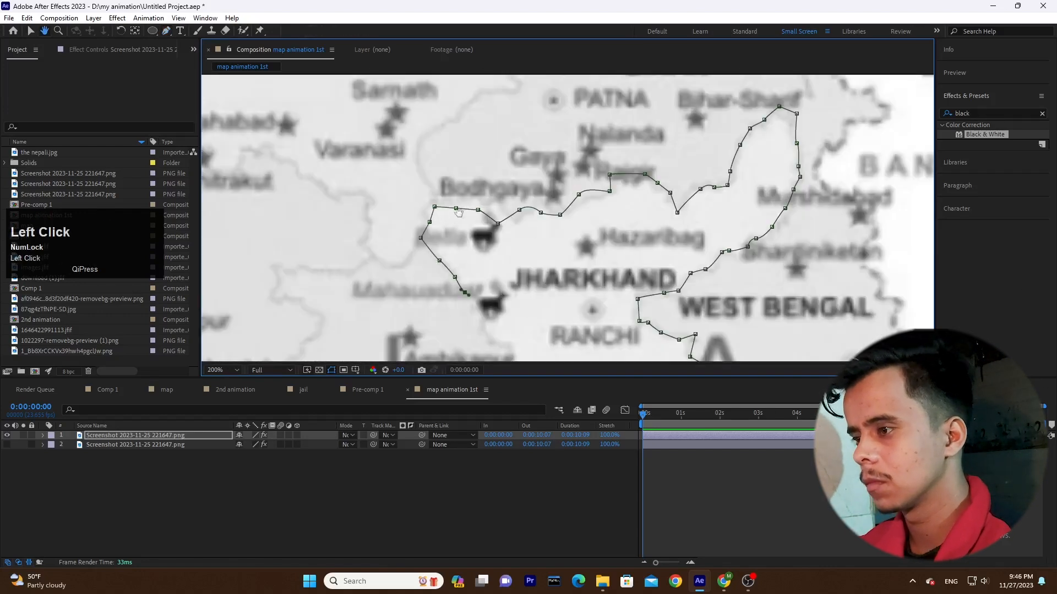
{"action": "left_click_drag", "start_coordinate": [471, 253], "coordinate": [432, 142]}
{"action": "left_click", "coordinate": [450, 190]}
{"action": "left_click", "coordinate": [464, 187]}
{"action": "left_click", "coordinate": [463, 202]}
{"action": "left_click", "coordinate": [444, 278]}
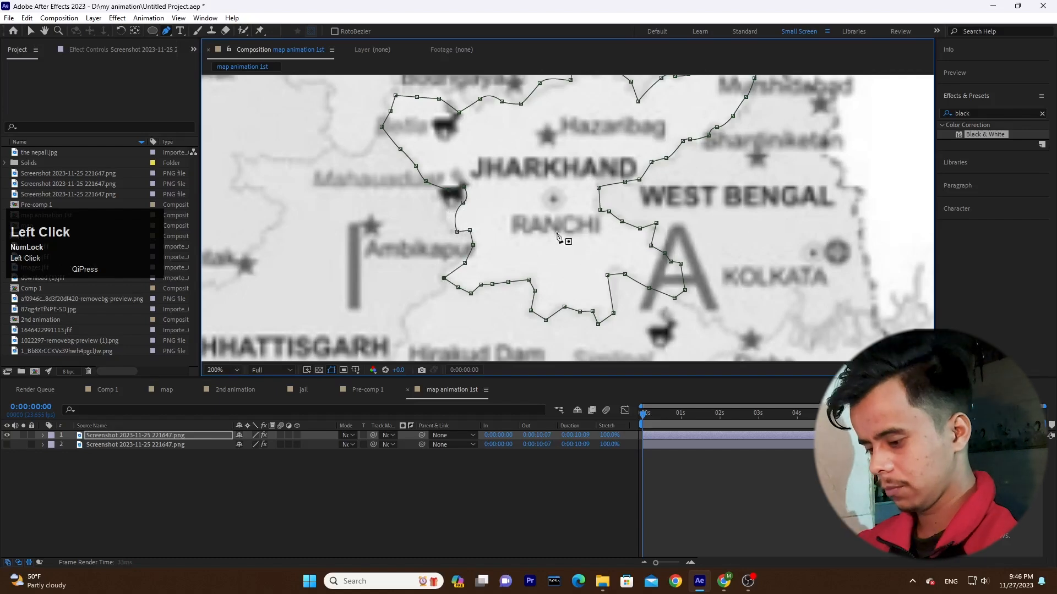
Deselect the finished mask, show the lower map layer again, and check the mask outline against the full map
{"action": "key", "text": "F2"}
{"action": "key", "text": "comma"}
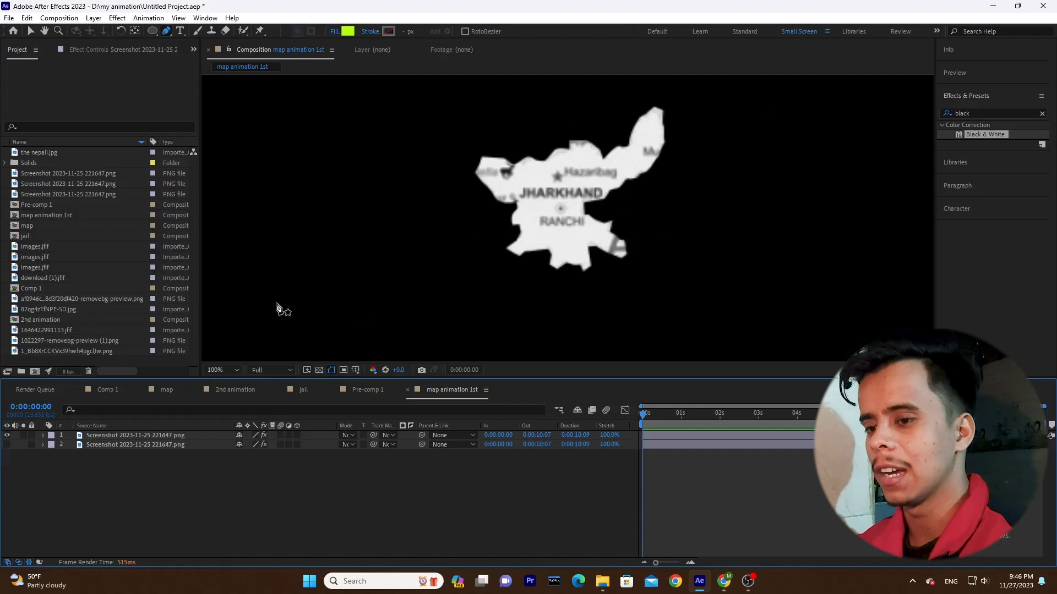
{"action": "left_click", "coordinate": [97, 444]}
{"action": "left_click", "coordinate": [7, 444]}
{"action": "left_click", "coordinate": [119, 473]}
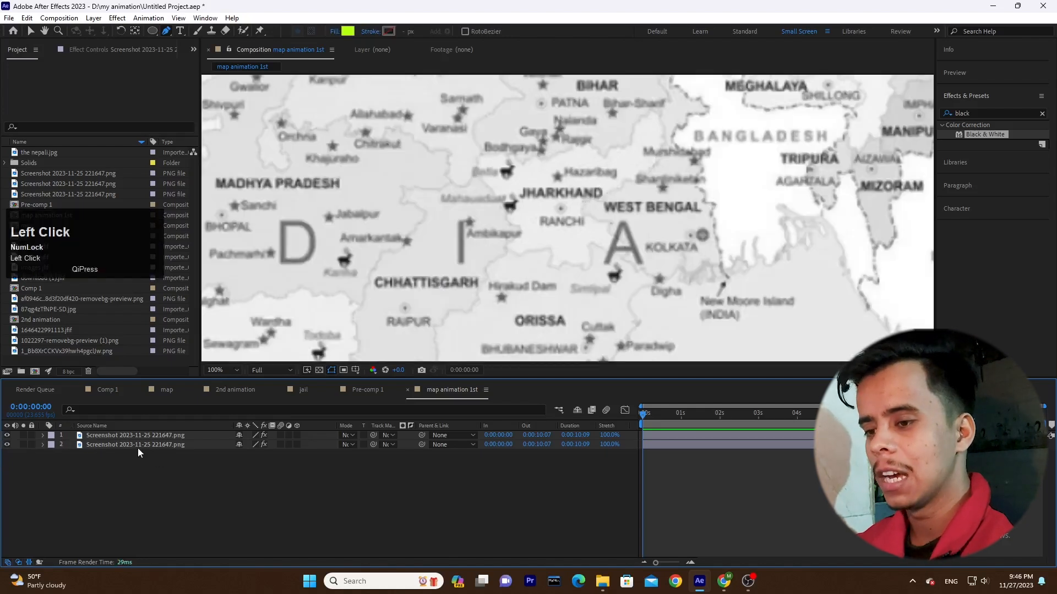
{"action": "key", "text": "ctrl+minus"}
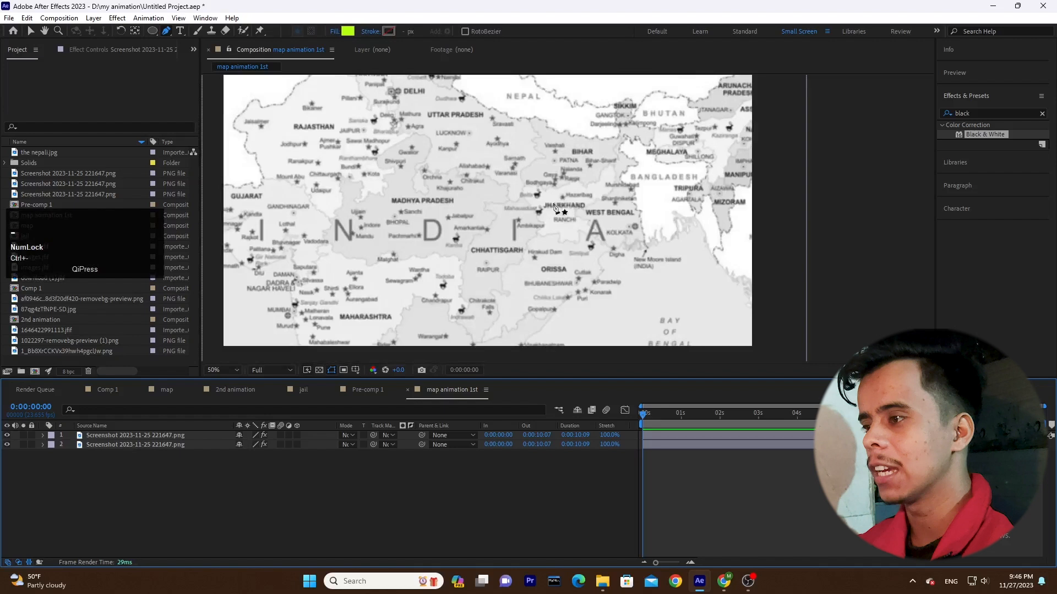
{"action": "left_click", "coordinate": [126, 433]}
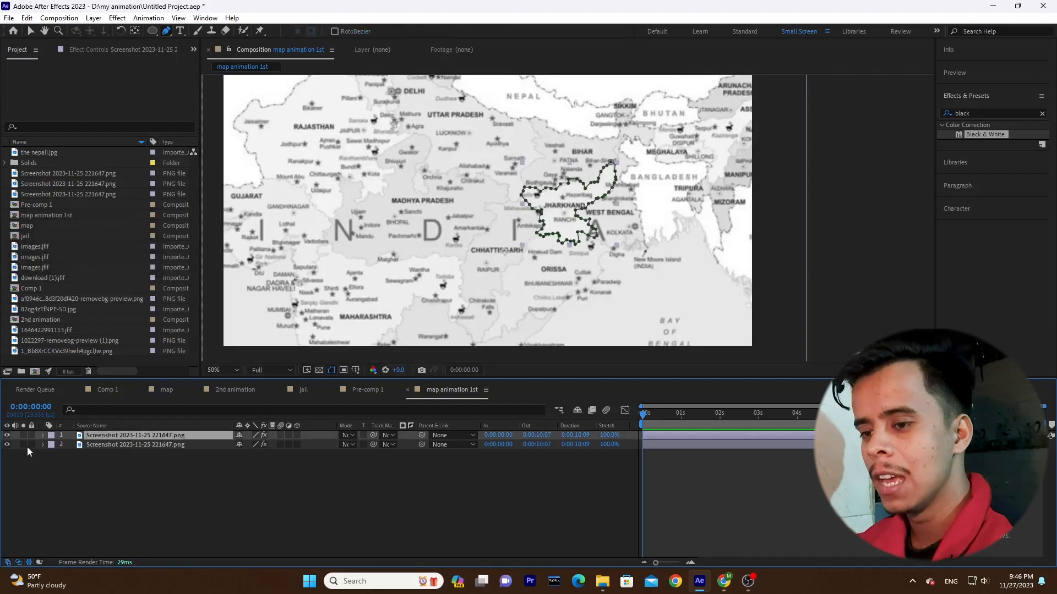
{"action": "left_click", "coordinate": [331, 477]}
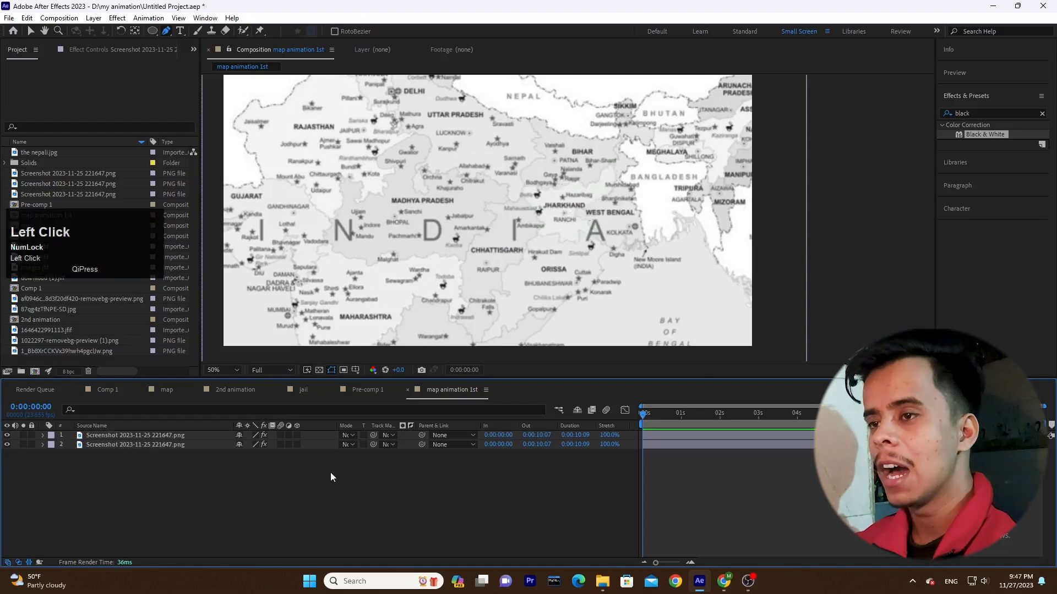
Draw a rectangle on a new shape layer over Jharkhand and position it to cover the whole state
{"action": "left_click_drag", "start_coordinate": [153, 31], "coordinate": [230, 34]}
{"action": "left_click_drag", "start_coordinate": [518, 163], "coordinate": [596, 228]}
{"action": "left_click_drag", "start_coordinate": [638, 257], "coordinate": [639, 258]}
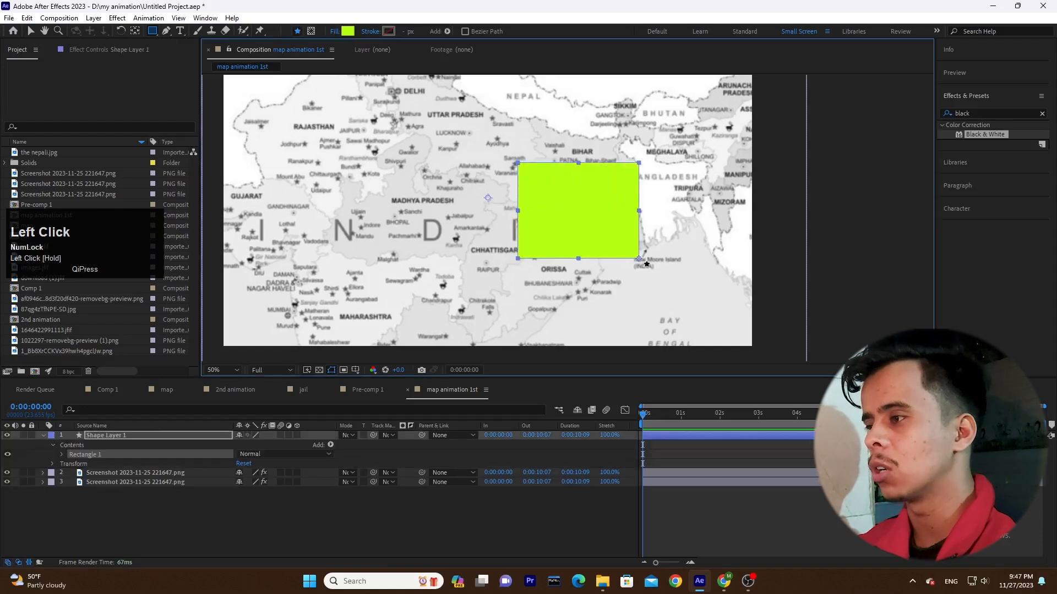
{"action": "left_click", "coordinate": [31, 31]}
{"action": "left_click_drag", "start_coordinate": [599, 201], "coordinate": [552, 193]}
{"action": "left_click_drag", "start_coordinate": [595, 328], "coordinate": [597, 201]}
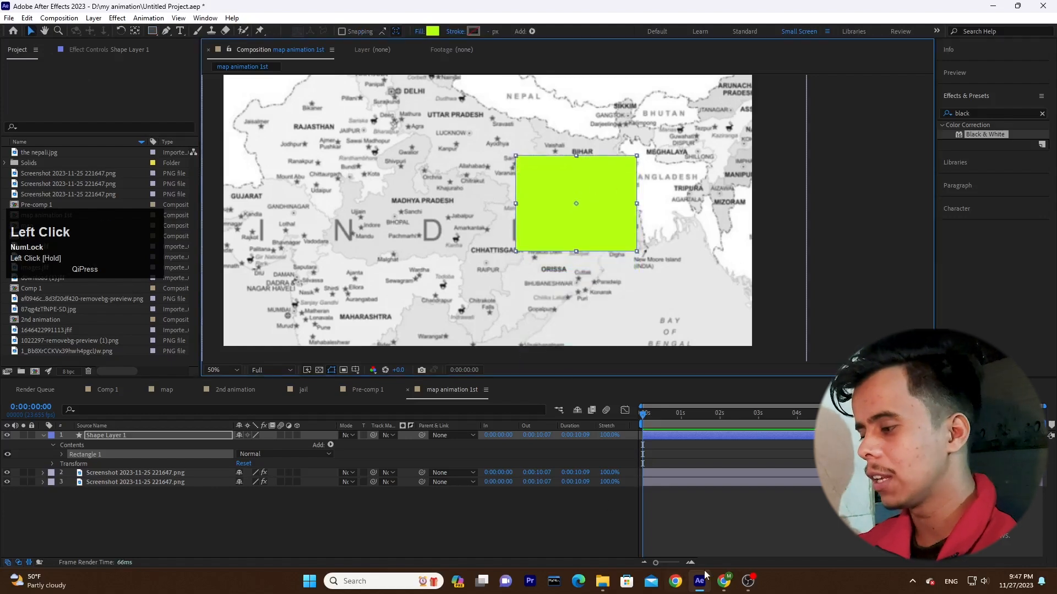
Change the rectangle's fill to teal blue 1A7C95, comparing it with the state colour in the reference video
{"action": "left_click", "coordinate": [724, 582]}
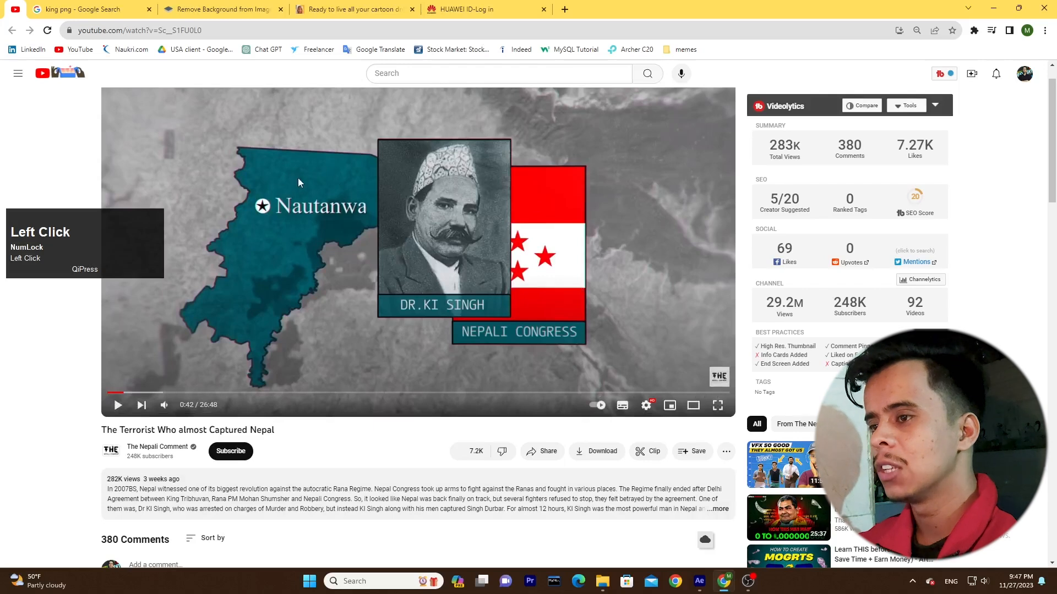
{"action": "left_click", "coordinate": [706, 588]}
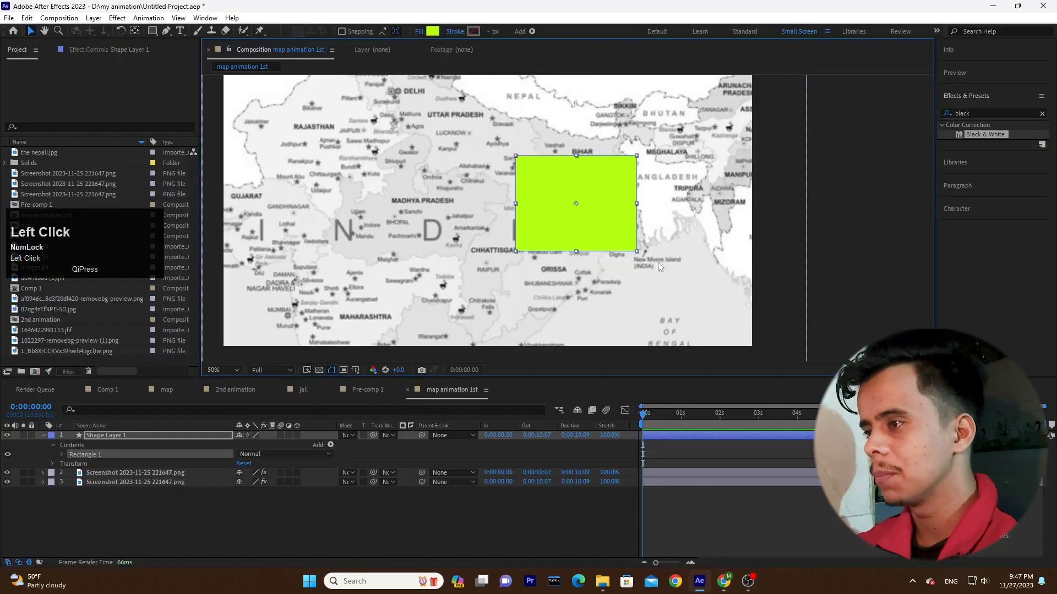
{"action": "left_click", "coordinate": [433, 31]}
{"action": "left_click_drag", "start_coordinate": [291, 233], "coordinate": [252, 236]}
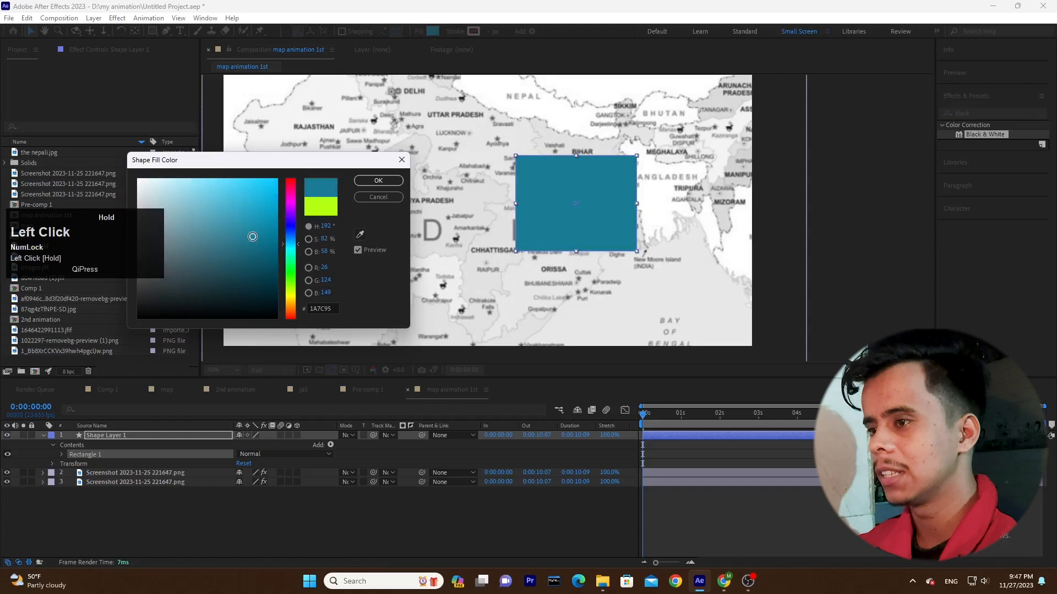
{"action": "left_click", "coordinate": [364, 182]}
{"action": "left_click", "coordinate": [730, 582]}
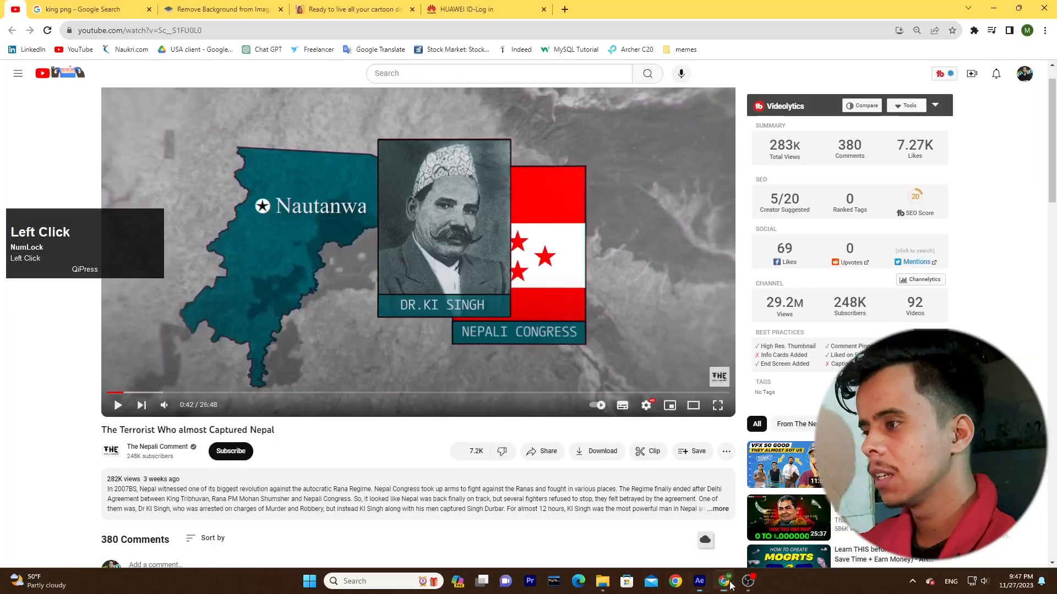
{"action": "left_click", "coordinate": [726, 582]}
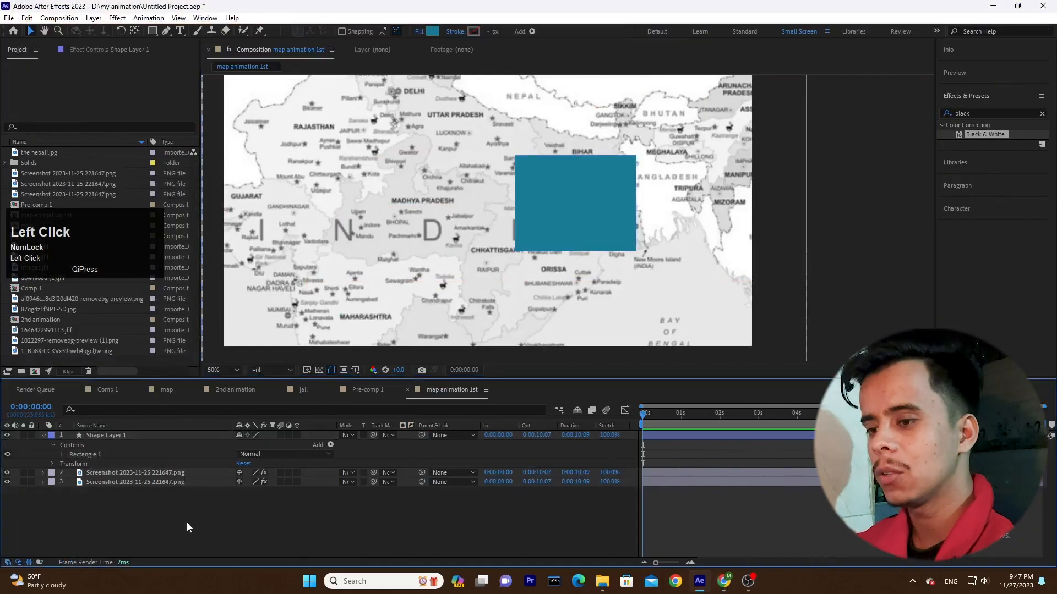
Use the masked map layer as the track matte for Shape Layer 1 and turn off Mask 1's inversion
{"action": "left_click", "coordinate": [170, 437]}
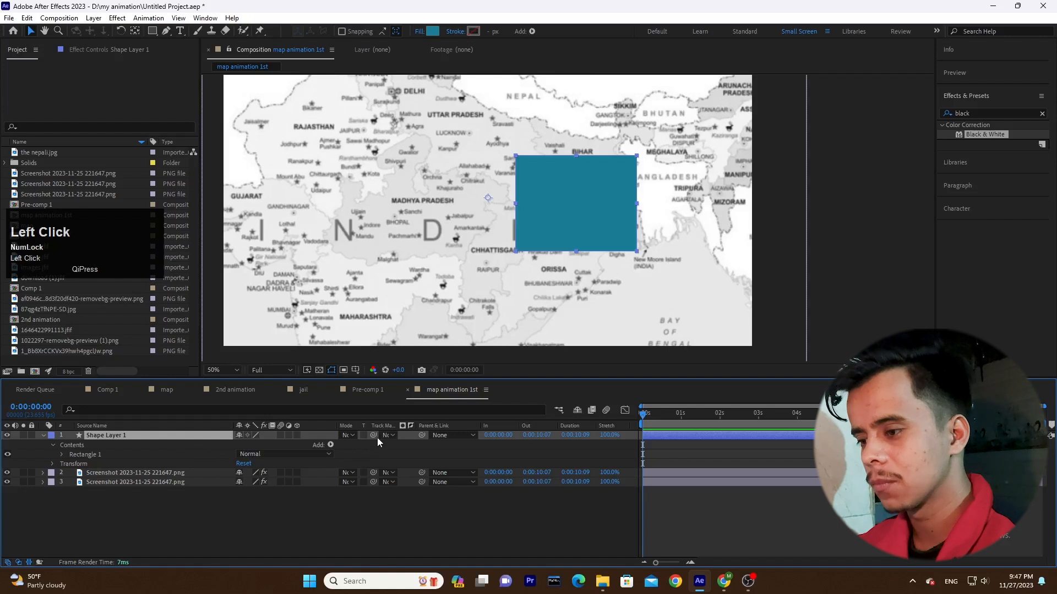
{"action": "left_click_drag", "start_coordinate": [370, 437], "coordinate": [153, 477]}
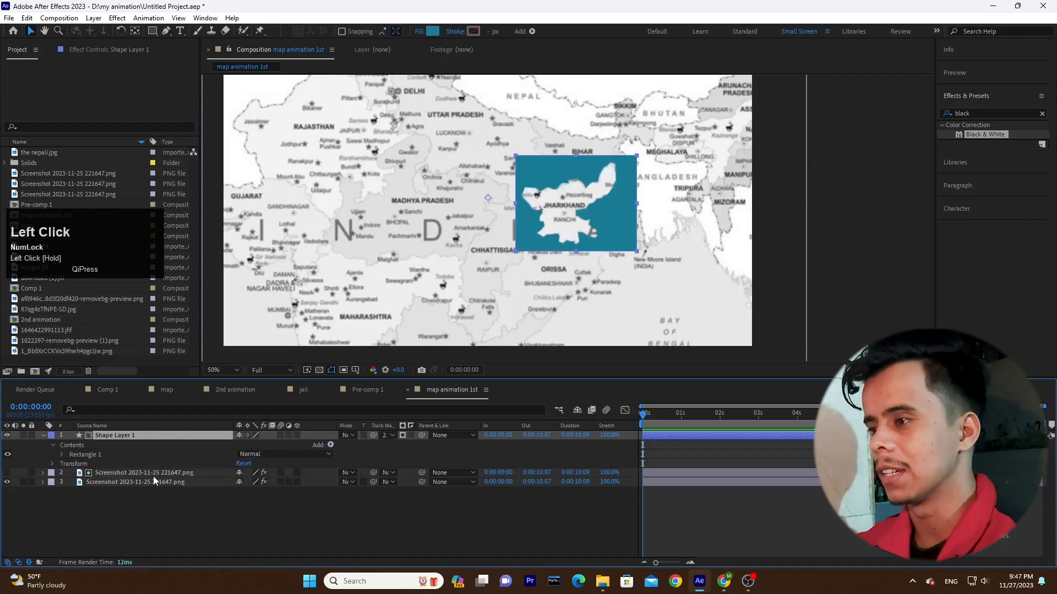
{"action": "left_click", "coordinate": [151, 472]}
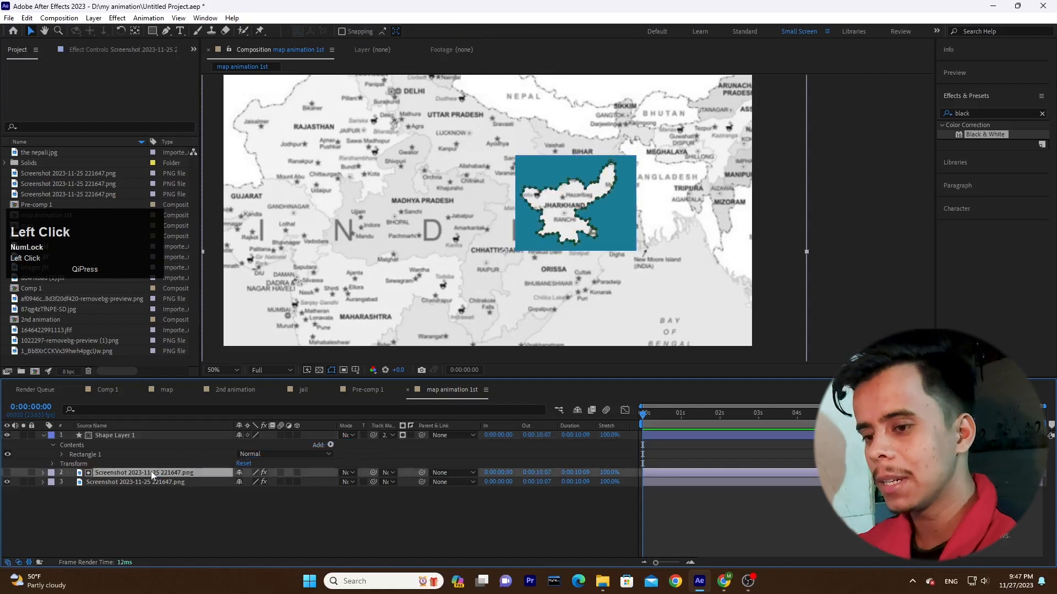
{"action": "left_click", "coordinate": [43, 473]}
{"action": "left_click", "coordinate": [291, 491]}
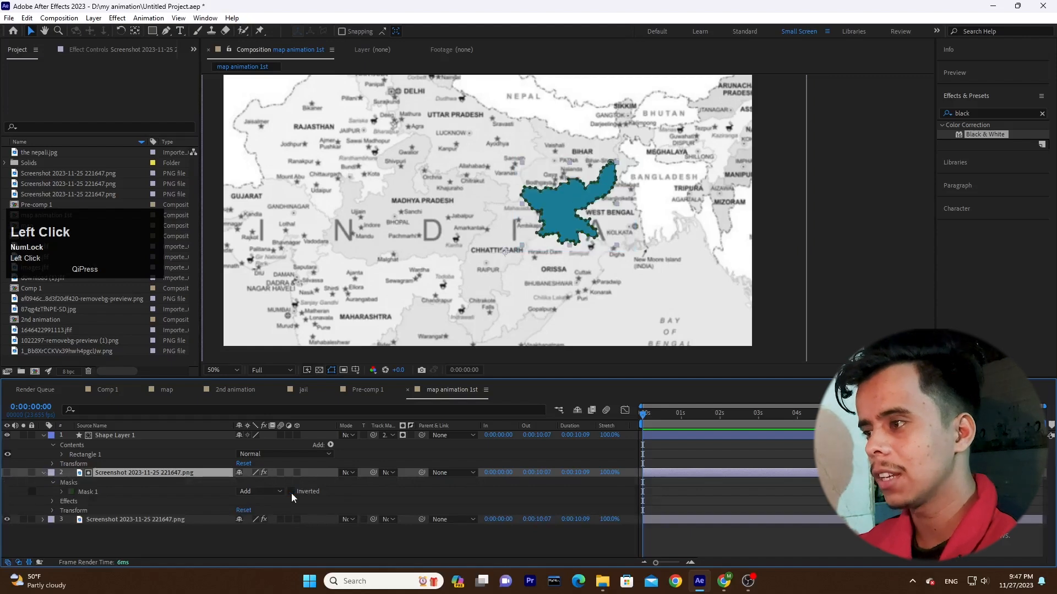
Try inverting Mask 1 on the matte layer, switch the inversion back off, and reselect the shape layer
{"action": "left_click", "coordinate": [44, 436]}
{"action": "left_click", "coordinate": [96, 436]}
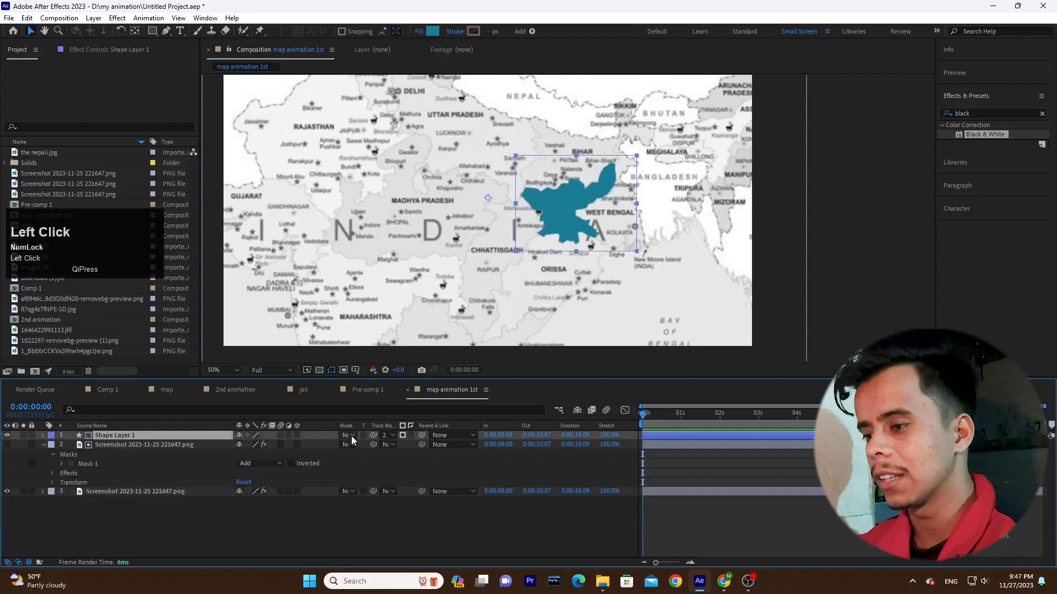
{"action": "left_click", "coordinate": [140, 444]}
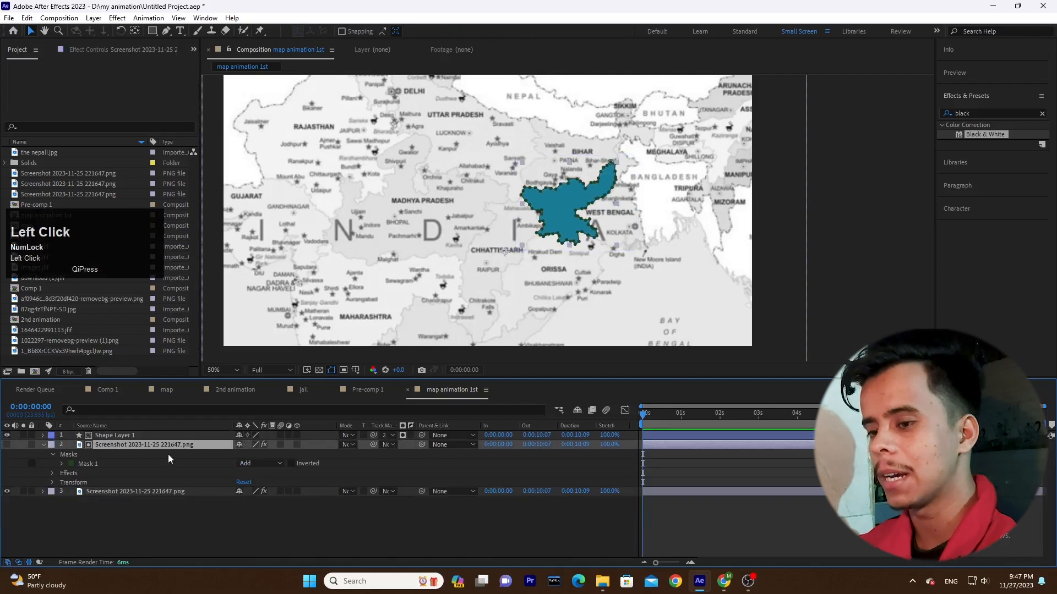
{"action": "left_click", "coordinate": [56, 455]}
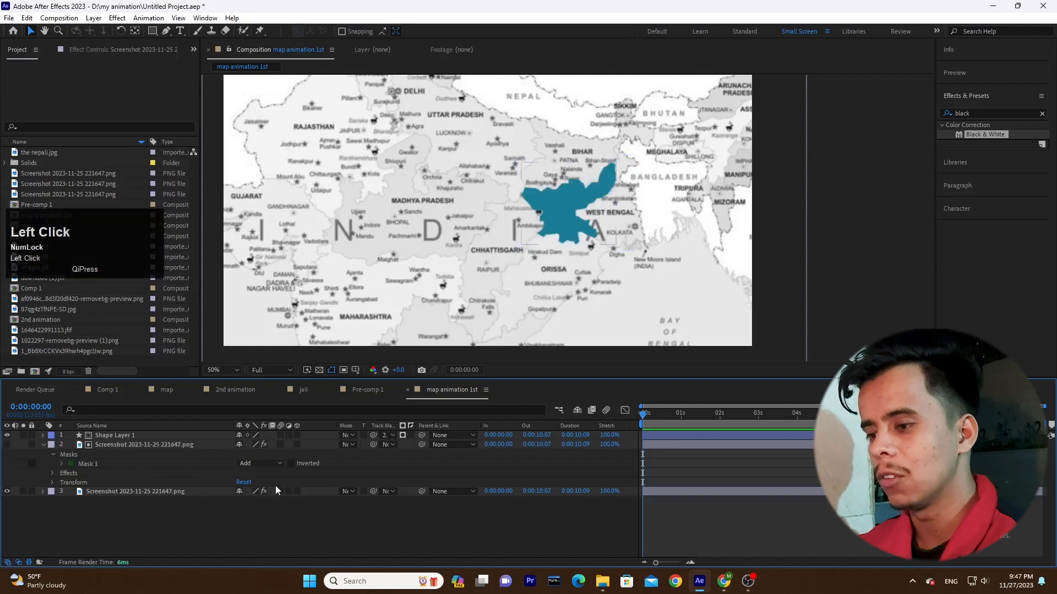
{"action": "left_click", "coordinate": [292, 463]}
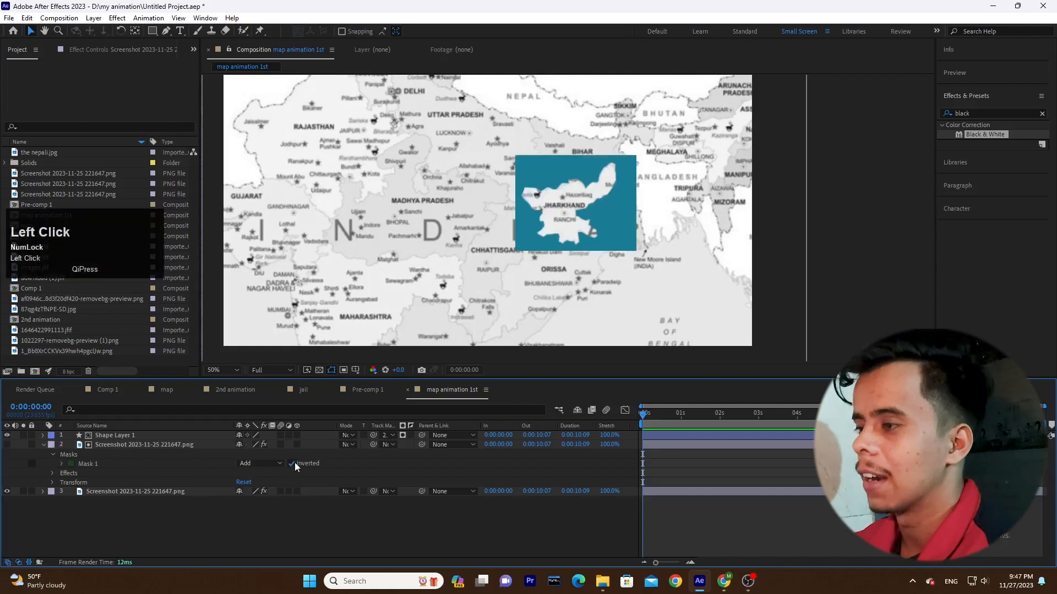
{"action": "left_click", "coordinate": [292, 464]}
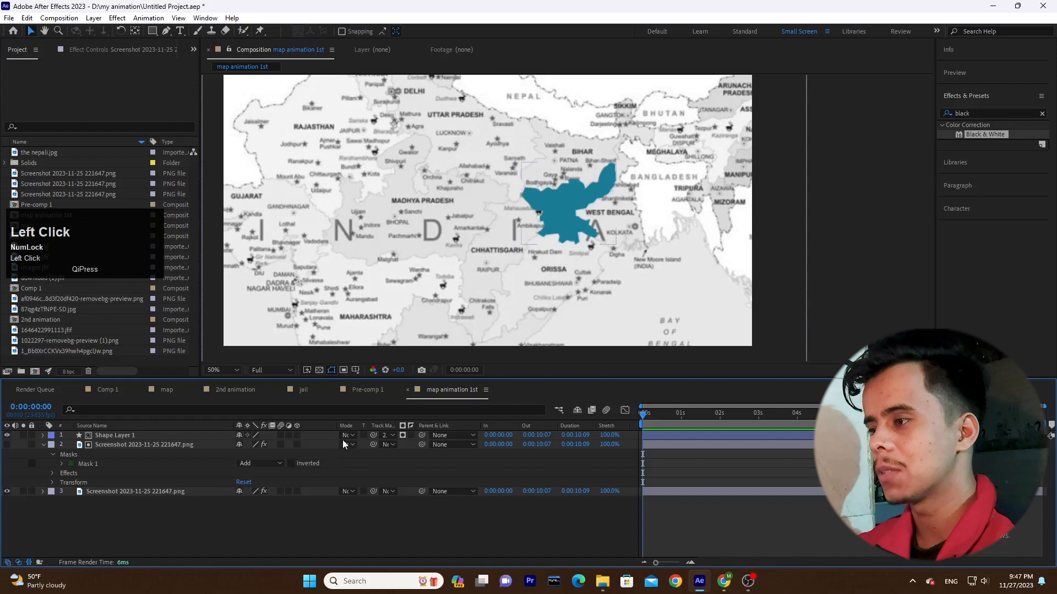
{"action": "left_click", "coordinate": [155, 435]}
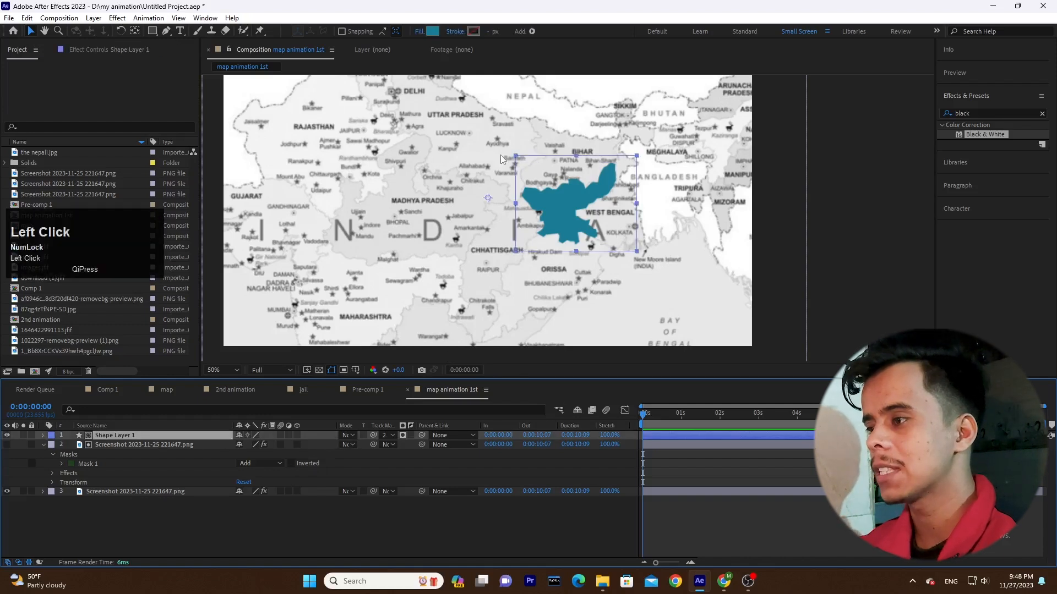
Set Shape Layer 1's blending mode to Multiply so the map labels show through the Jharkhand fill
{"action": "left_click", "coordinate": [349, 435]}
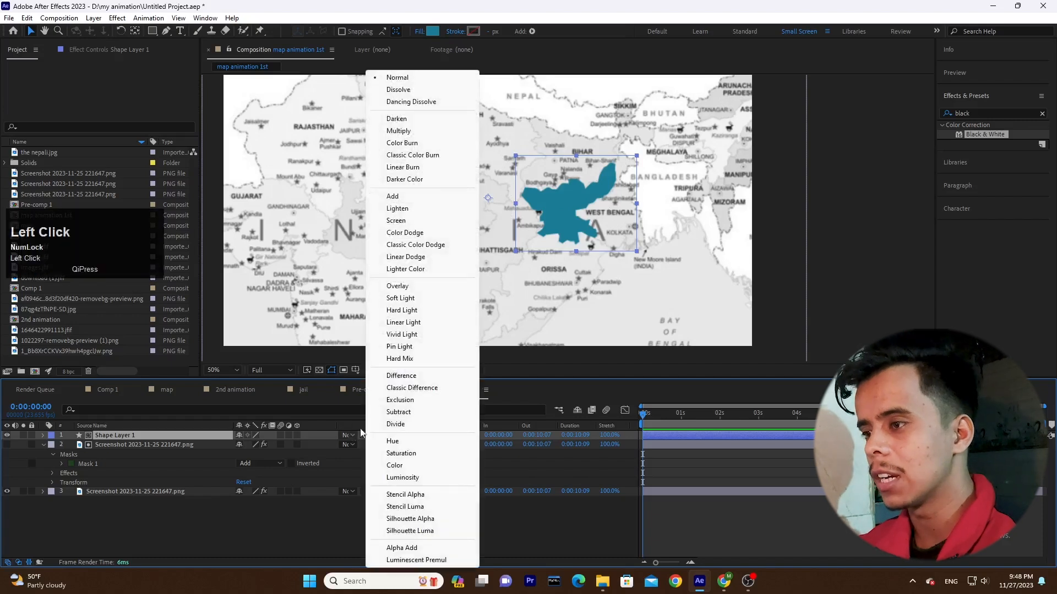
{"action": "left_click", "coordinate": [417, 131]}
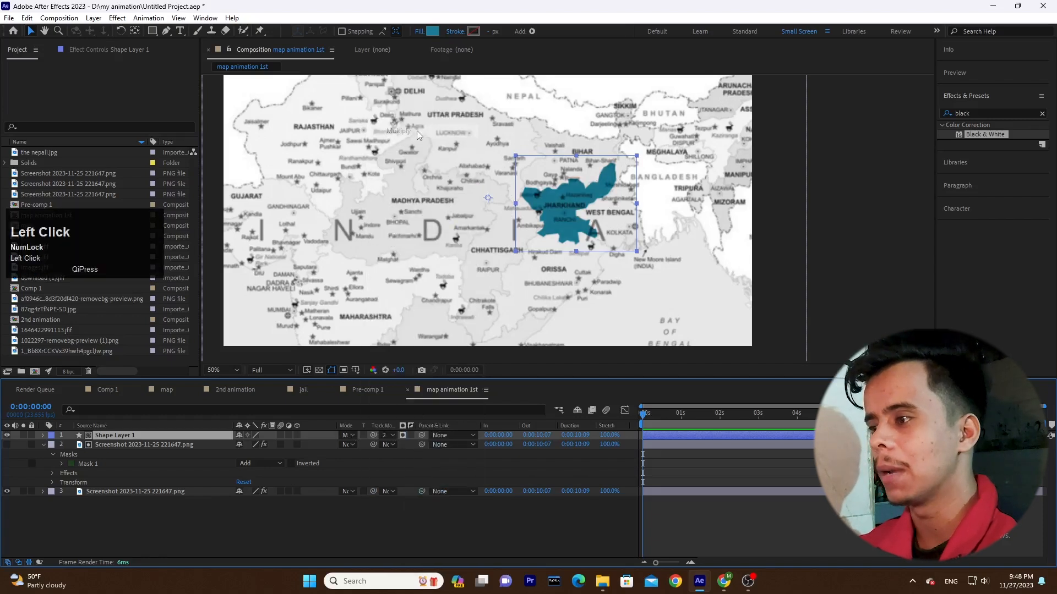
{"action": "left_click", "coordinate": [271, 520]}
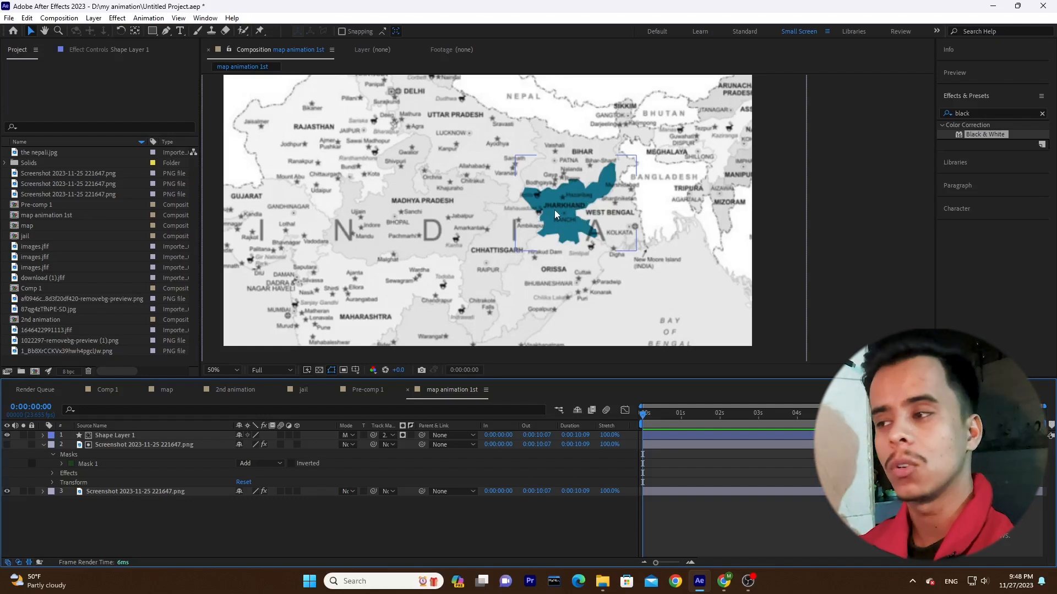
Lower Shape Layer 1's opacity to 93%, comparing the tint with the highlighted state in the reference video
{"action": "left_click", "coordinate": [158, 438]}
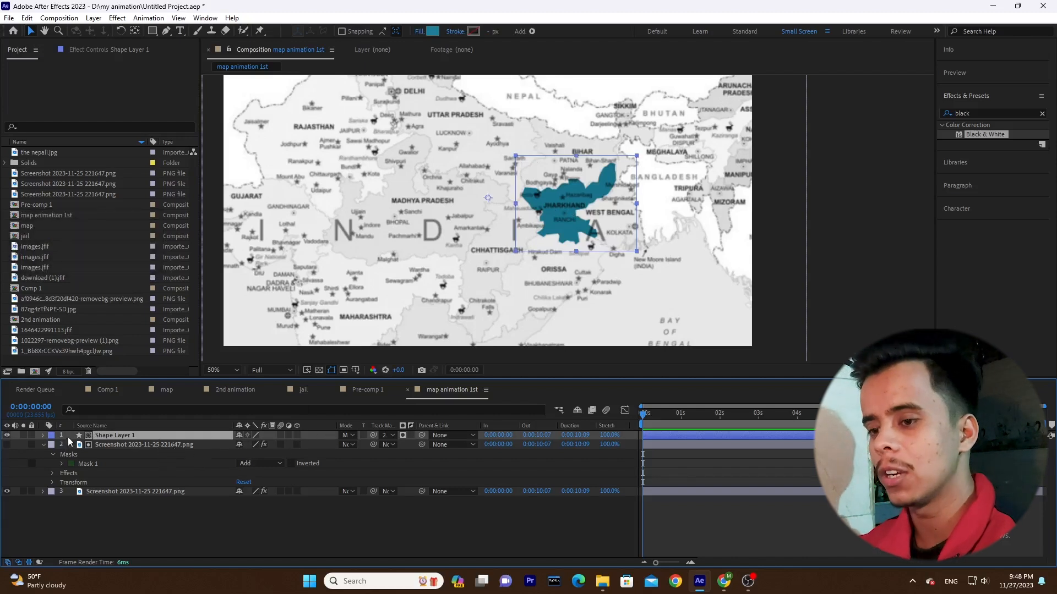
{"action": "left_click", "coordinate": [42, 435]}
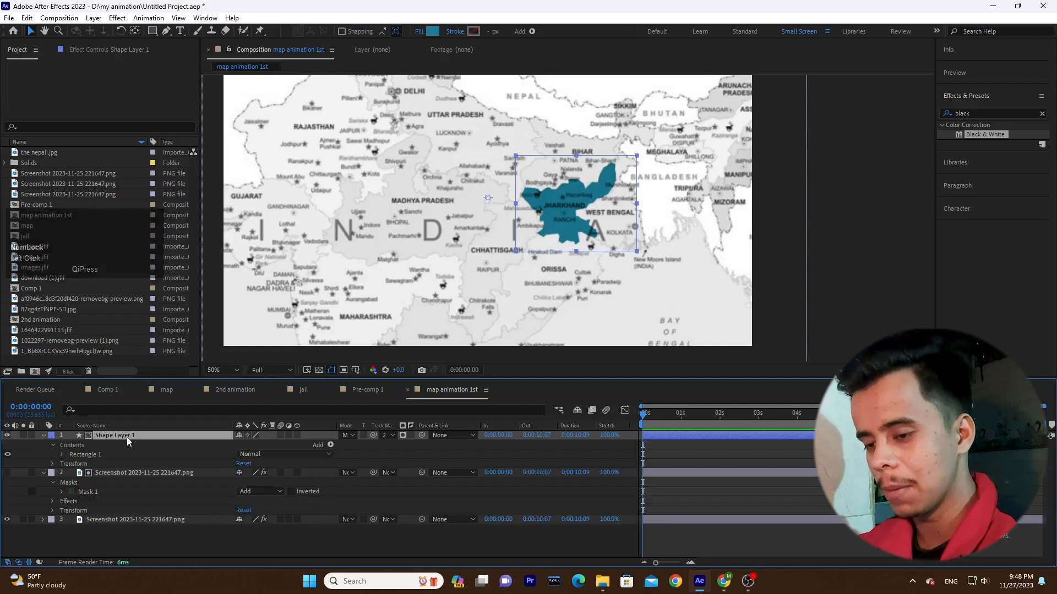
{"action": "key", "text": "t"}
{"action": "left_click", "coordinate": [153, 438]}
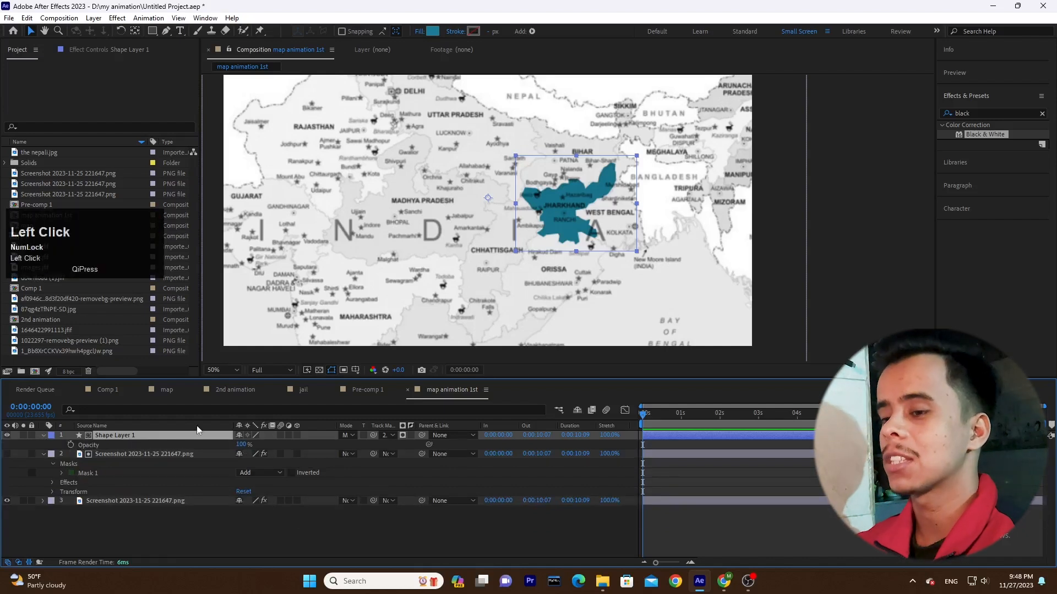
{"action": "left_click", "coordinate": [120, 451]}
{"action": "left_click", "coordinate": [202, 445]}
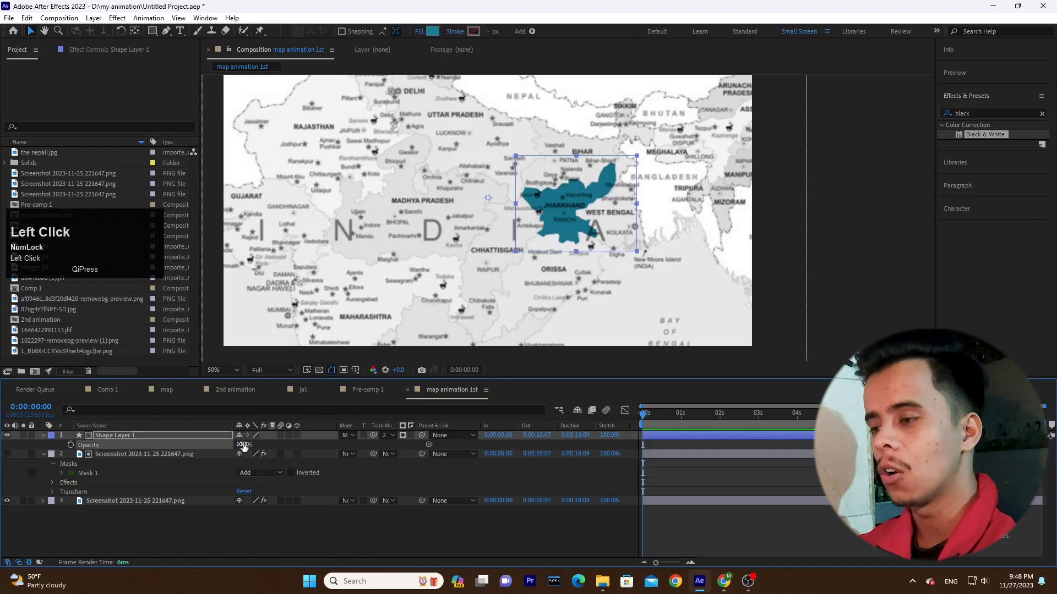
{"action": "left_click_drag", "start_coordinate": [237, 445], "coordinate": [225, 446]}
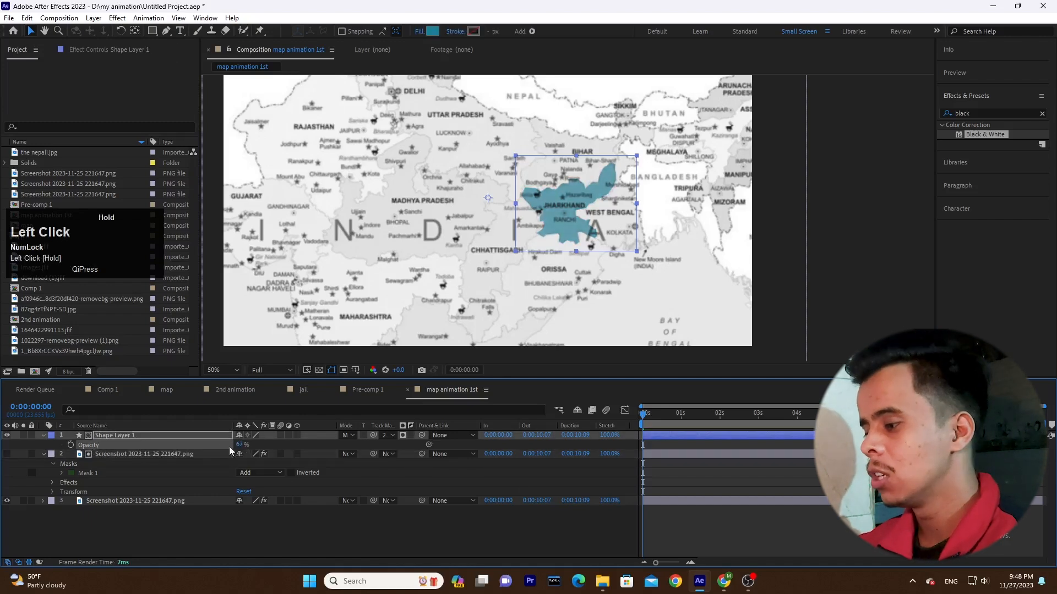
{"action": "left_click", "coordinate": [724, 581]}
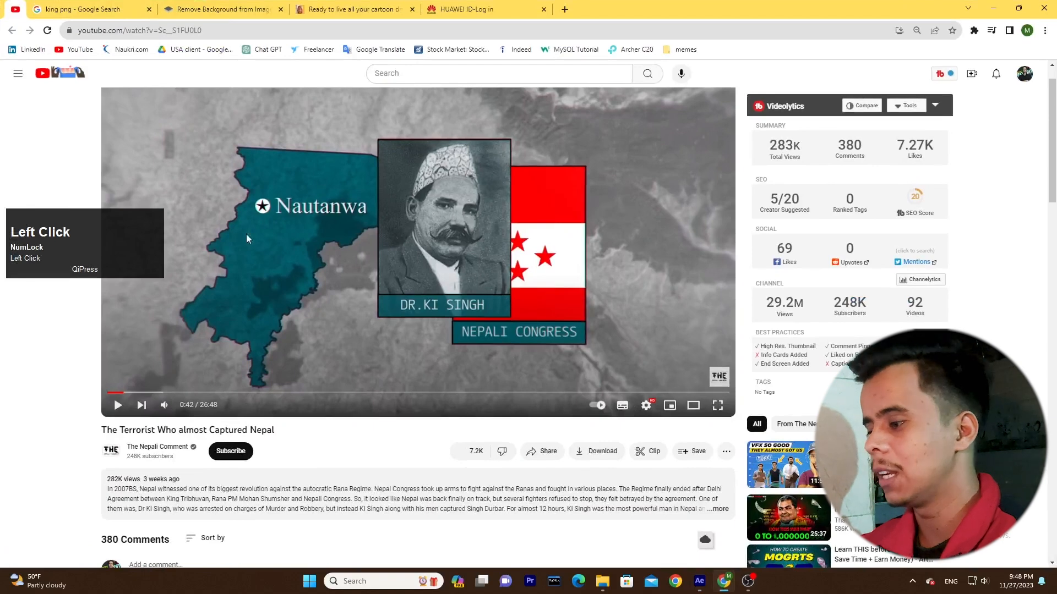
{"action": "left_click", "coordinate": [699, 581]}
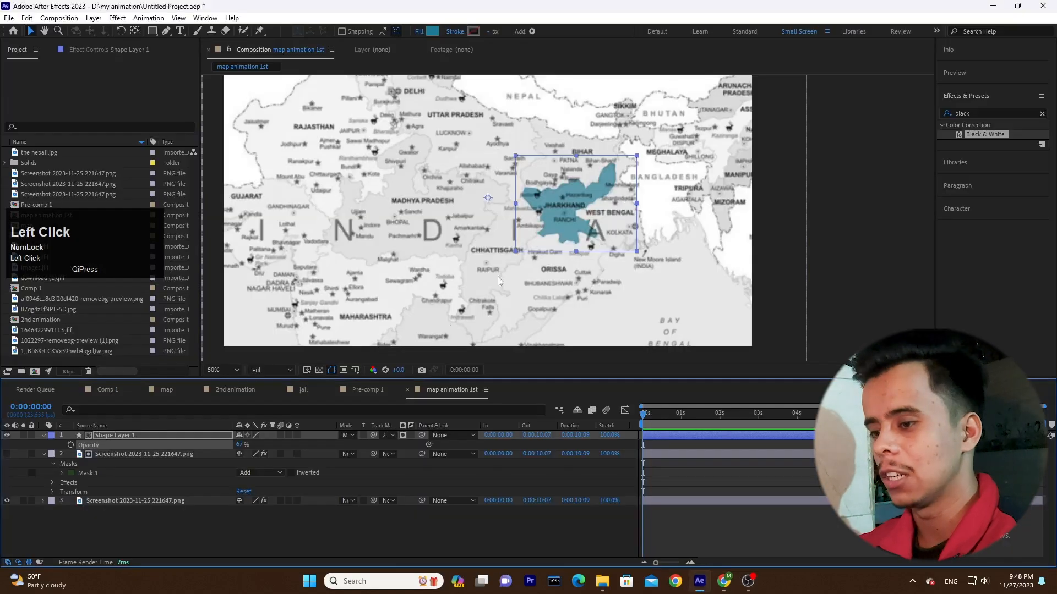
{"action": "mouse_move", "coordinate": [232, 448]}
{"action": "left_mouse_down"}
{"action": "mouse_move", "coordinate": [246, 447]}
{"action": "mouse_move", "coordinate": [242, 462]}
{"action": "left_mouse_up"}
Change Shape Layer 1's fill to a bright turquoise green, about 00F4B8
{"action": "left_click", "coordinate": [108, 435]}
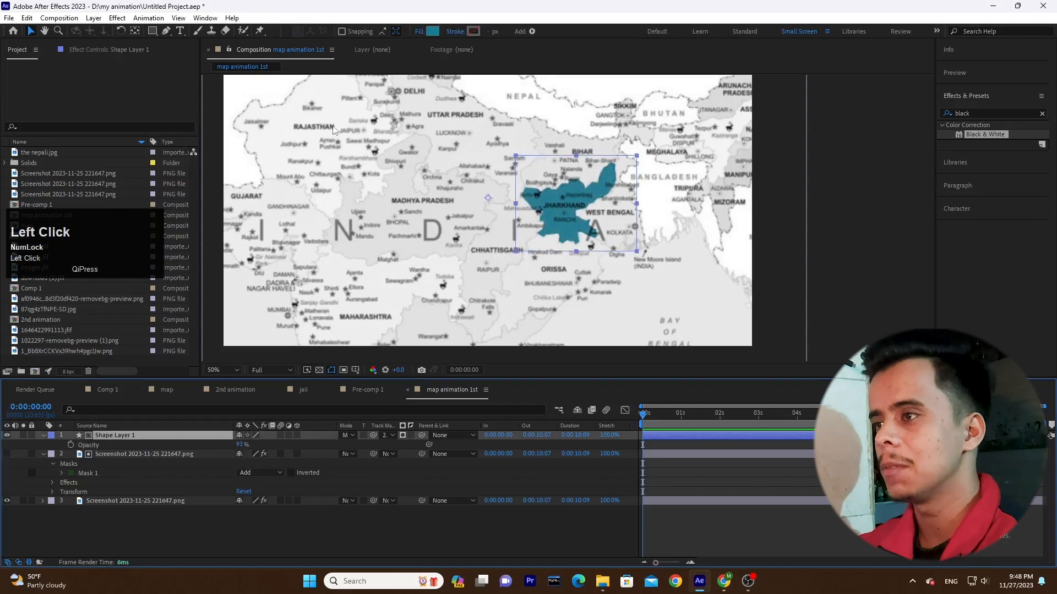
{"action": "left_click", "coordinate": [432, 31]}
{"action": "left_click", "coordinate": [291, 188]}
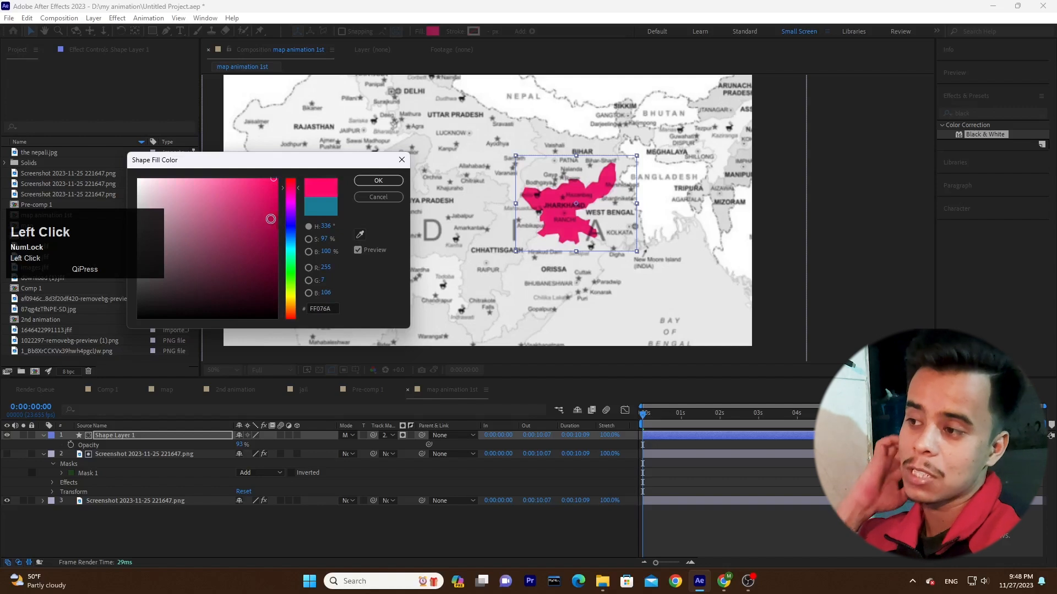
{"action": "mouse_move", "coordinate": [288, 248]}
{"action": "left_mouse_down"}
{"action": "mouse_move", "coordinate": [288, 320]}
{"action": "mouse_move", "coordinate": [288, 225]}
{"action": "mouse_move", "coordinate": [288, 254]}
{"action": "left_mouse_up"}
{"action": "left_click", "coordinate": [276, 184]}
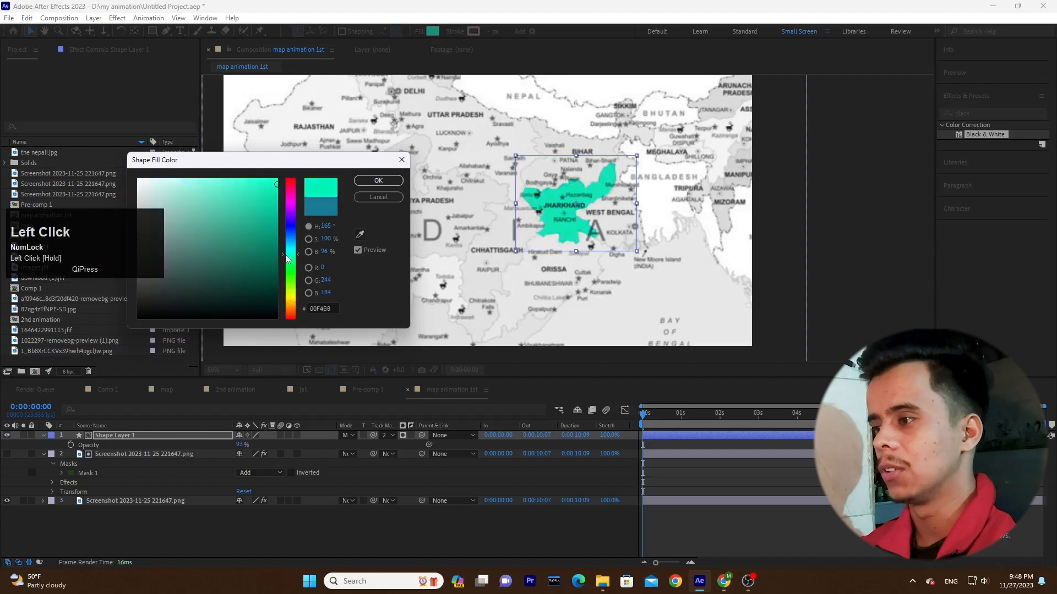
{"action": "left_click", "coordinate": [378, 181]}
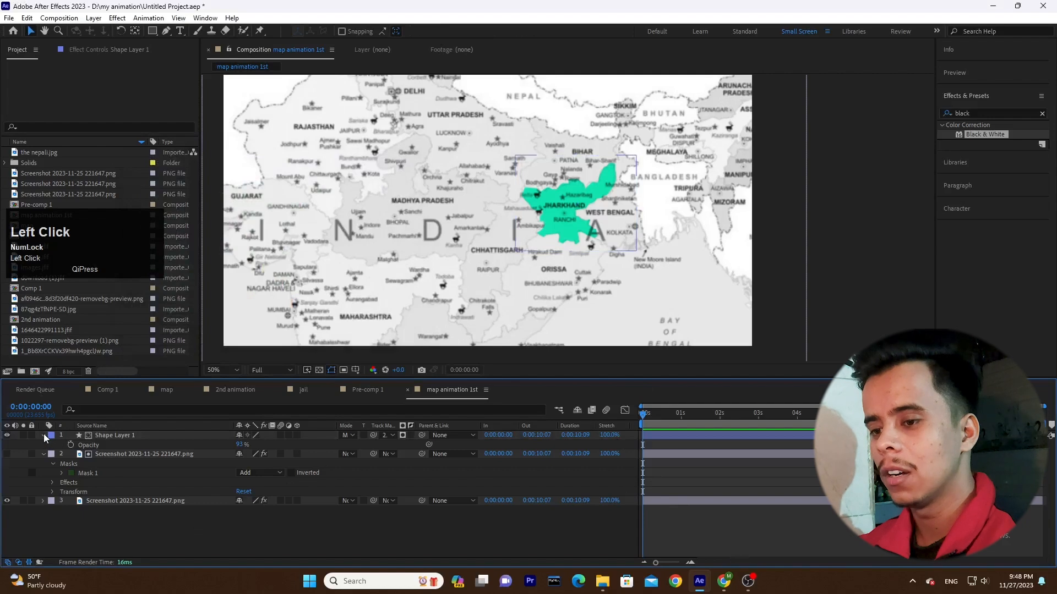
Replay the reference video from 0:37 to examine how the portrait and flag are arranged around the map, and return to After Effects
{"action": "left_click", "coordinate": [726, 582]}
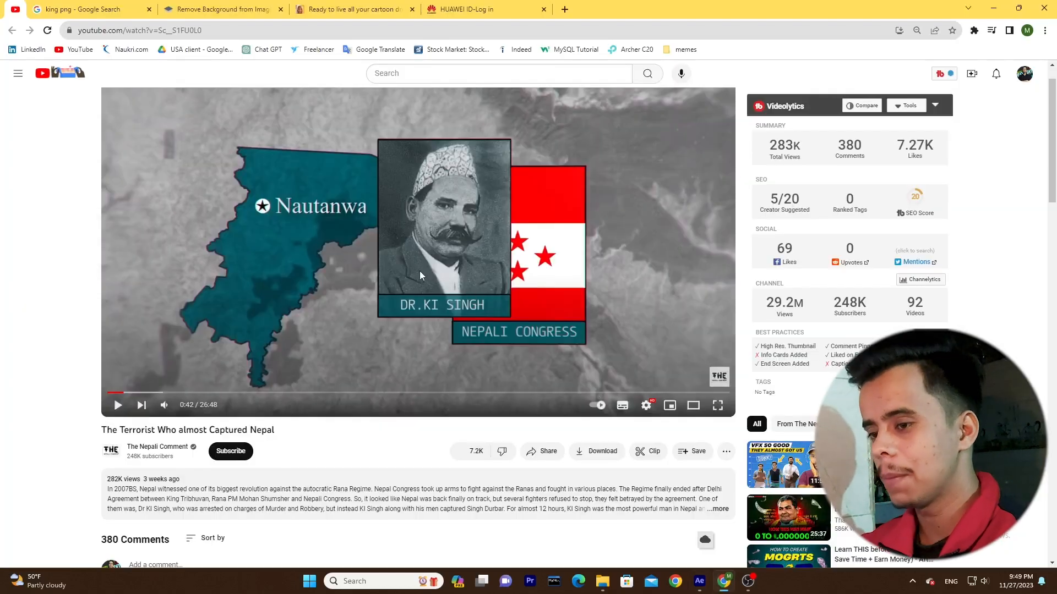
{"action": "key", "text": "Left"}
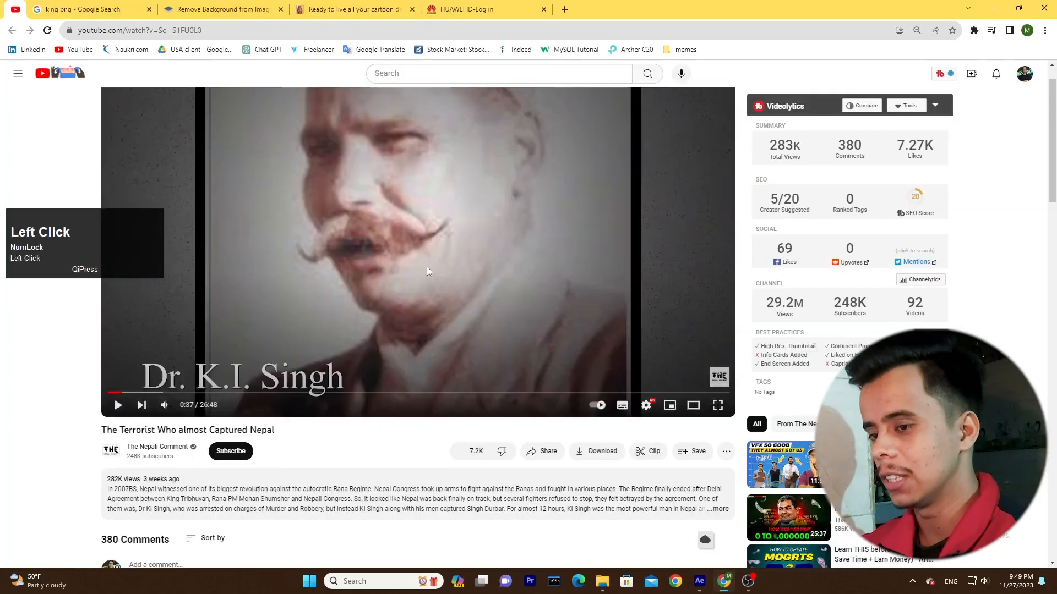
{"action": "key", "text": "space"}
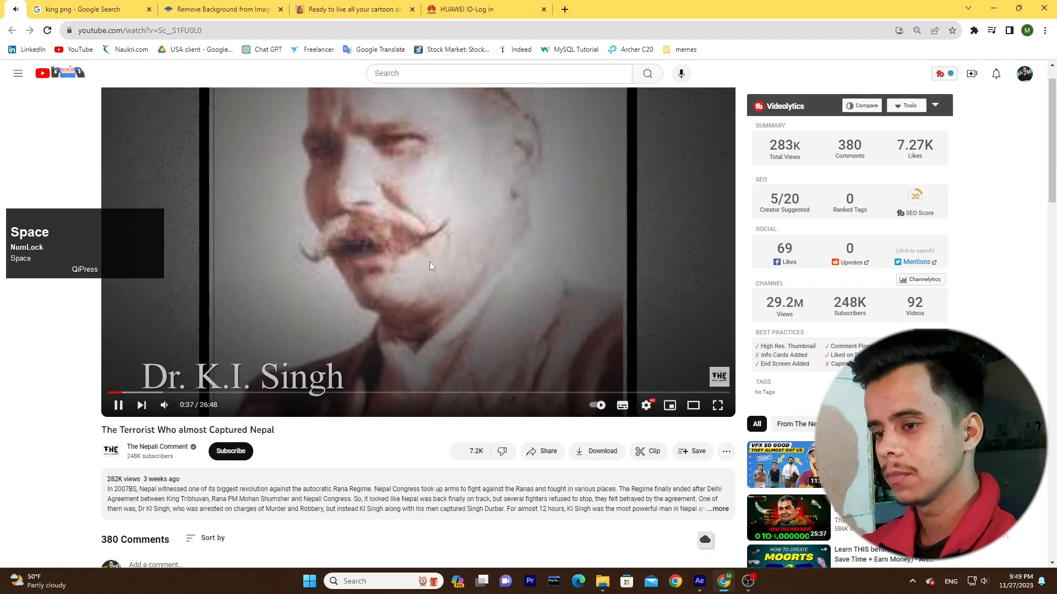
{"action": "left_click", "coordinate": [424, 269]}
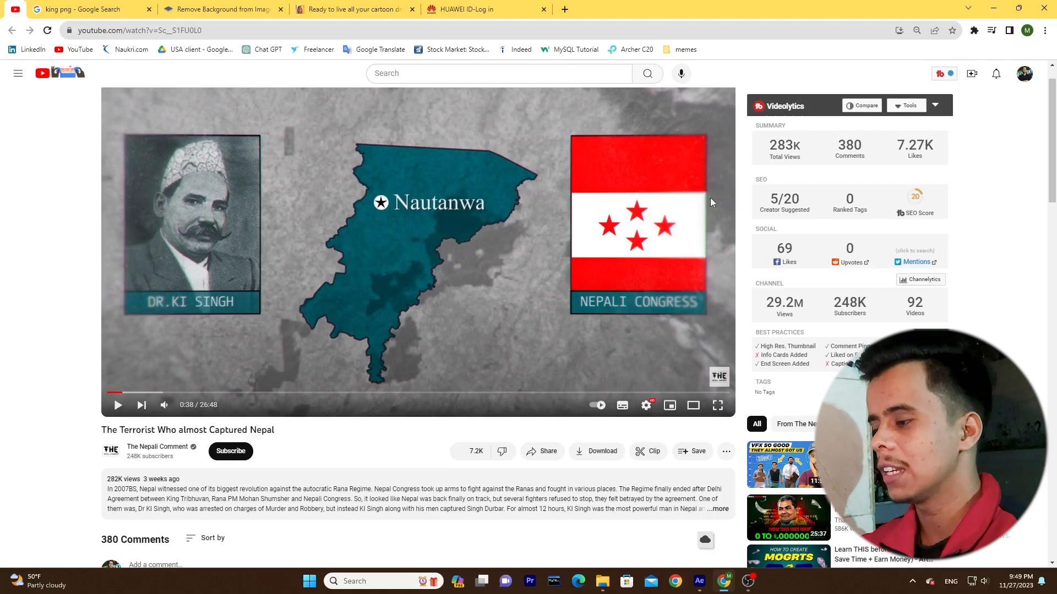
{"action": "left_click", "coordinate": [699, 581]}
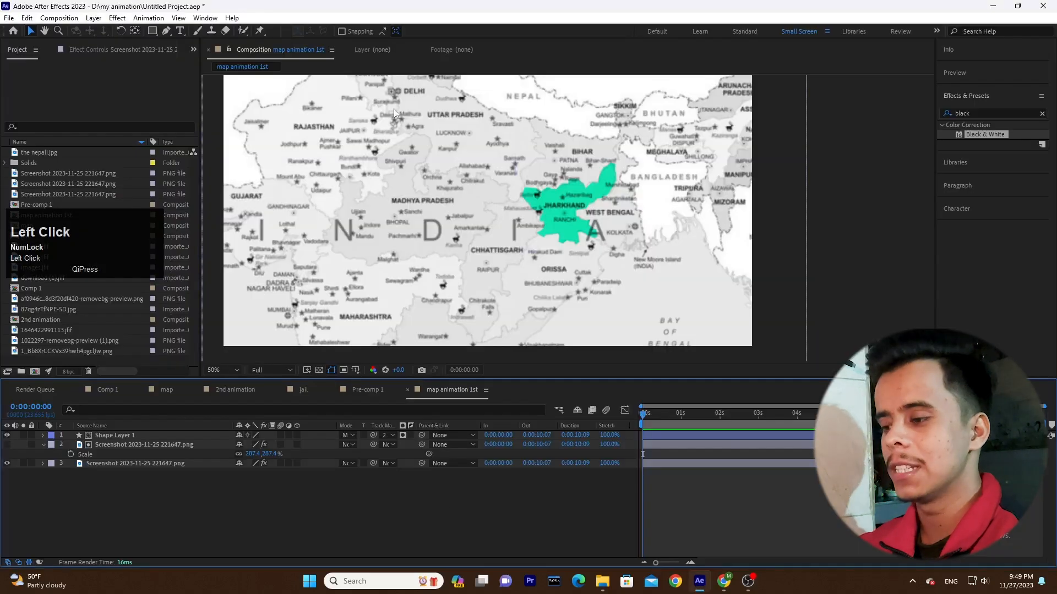
Import download (1).jfif and yjDjLCDh_400x400.jpg from Downloads into the map animation 1st composition
{"action": "left_click", "coordinate": [601, 583]}
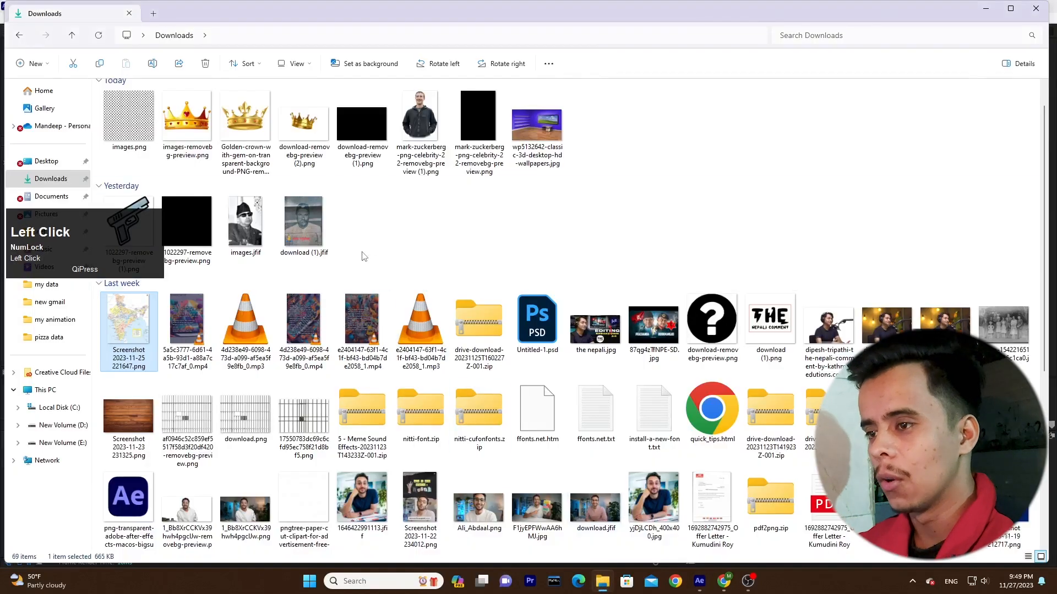
{"action": "left_click", "coordinate": [311, 234]}
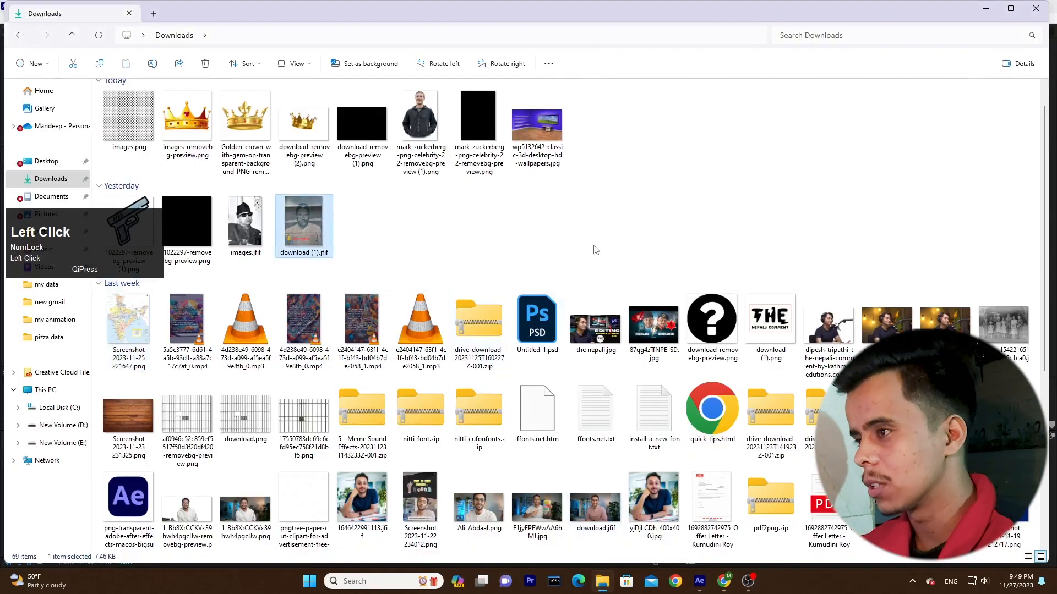
{"action": "left_click", "coordinate": [660, 508], "text": "ctrl"}
{"action": "left_click_drag", "start_coordinate": [654, 508], "coordinate": [289, 159]}
Move the download (1).jfif photo to the east of Jharkhand on the map and enlarge it
{"action": "left_click", "coordinate": [135, 446]}
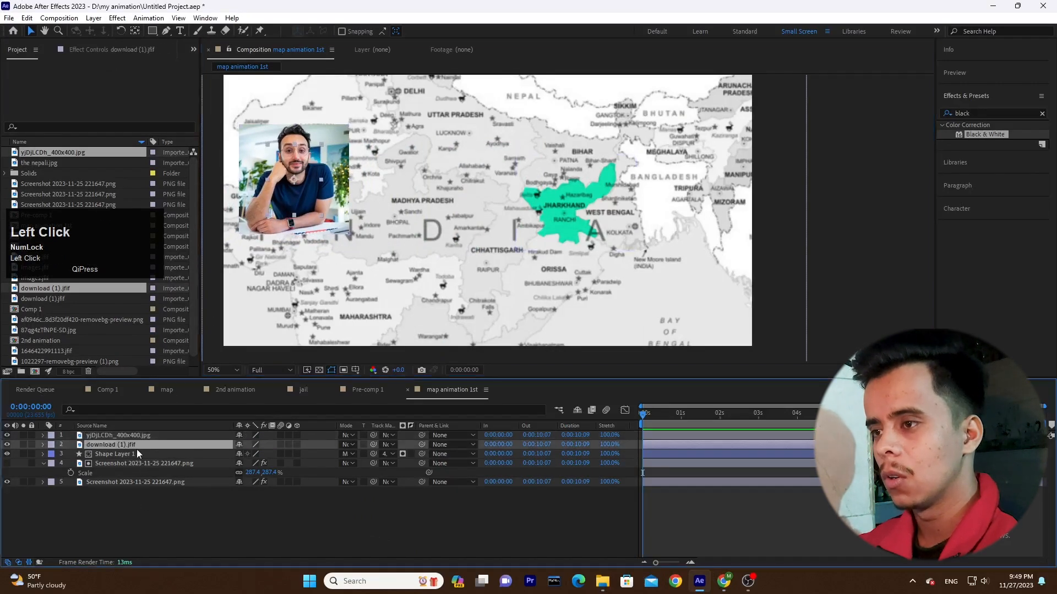
{"action": "left_click_drag", "start_coordinate": [300, 196], "coordinate": [760, 253]}
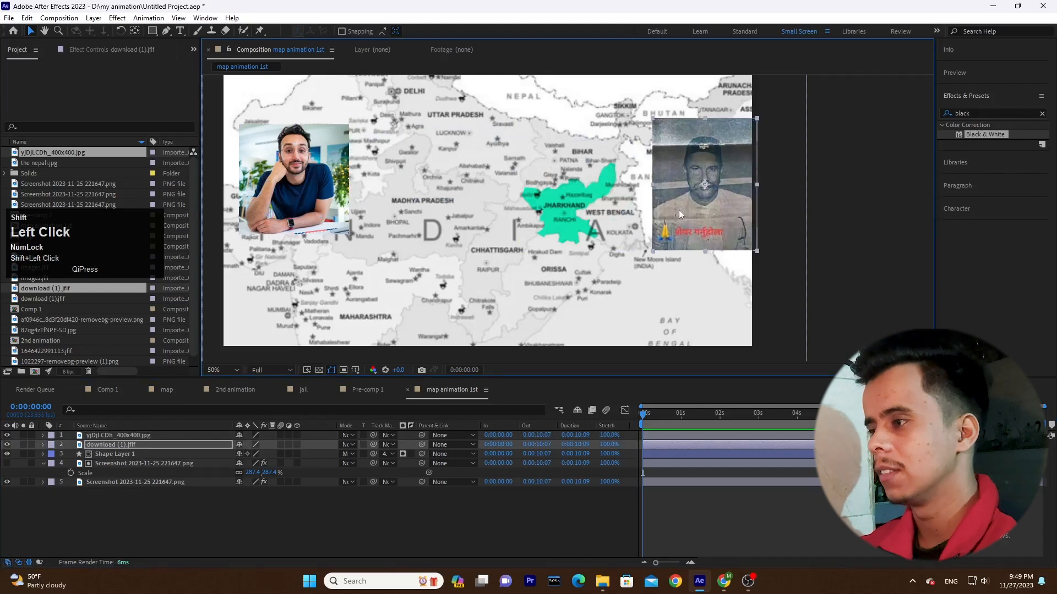
{"action": "left_click_drag", "start_coordinate": [705, 232], "coordinate": [662, 230]}
{"action": "left_click_drag", "start_coordinate": [715, 252], "coordinate": [743, 272]}
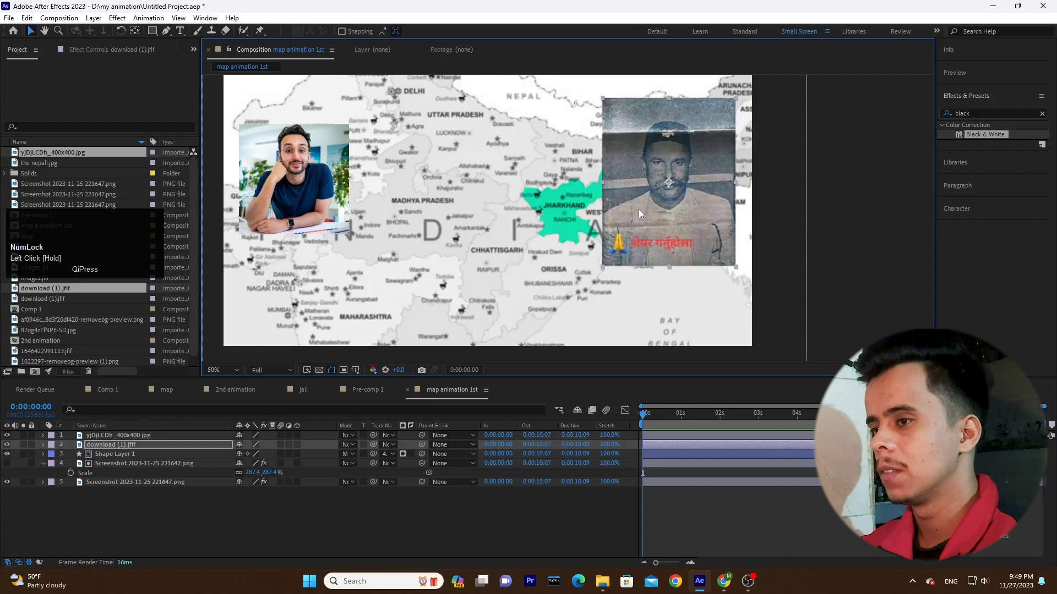
Hide both photo layers and collapse the masked map layer's properties
{"action": "left_click", "coordinate": [7, 445]}
{"action": "left_click", "coordinate": [7, 435]}
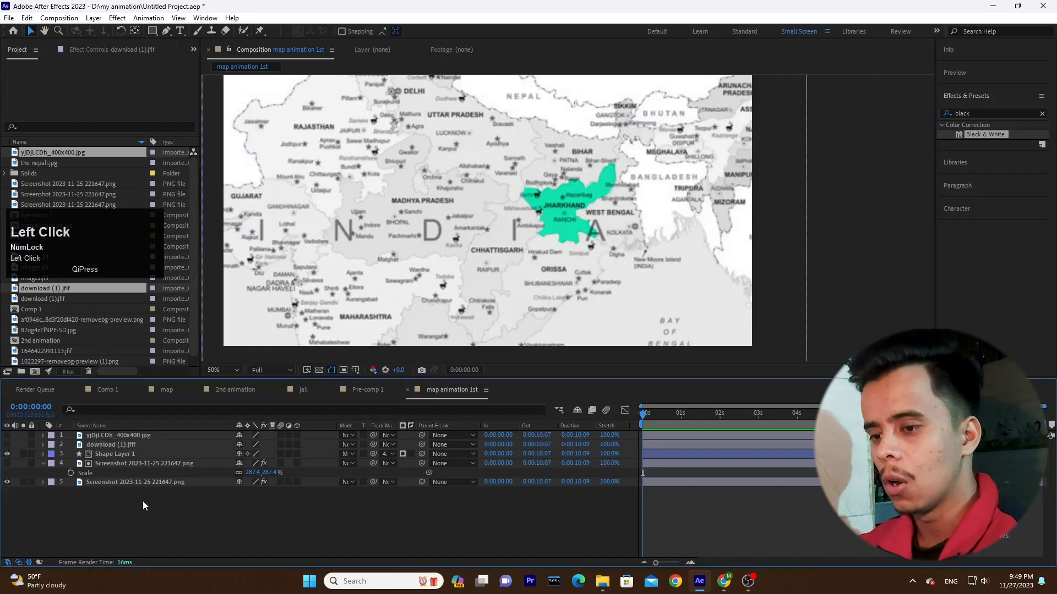
{"action": "left_click", "coordinate": [117, 453]}
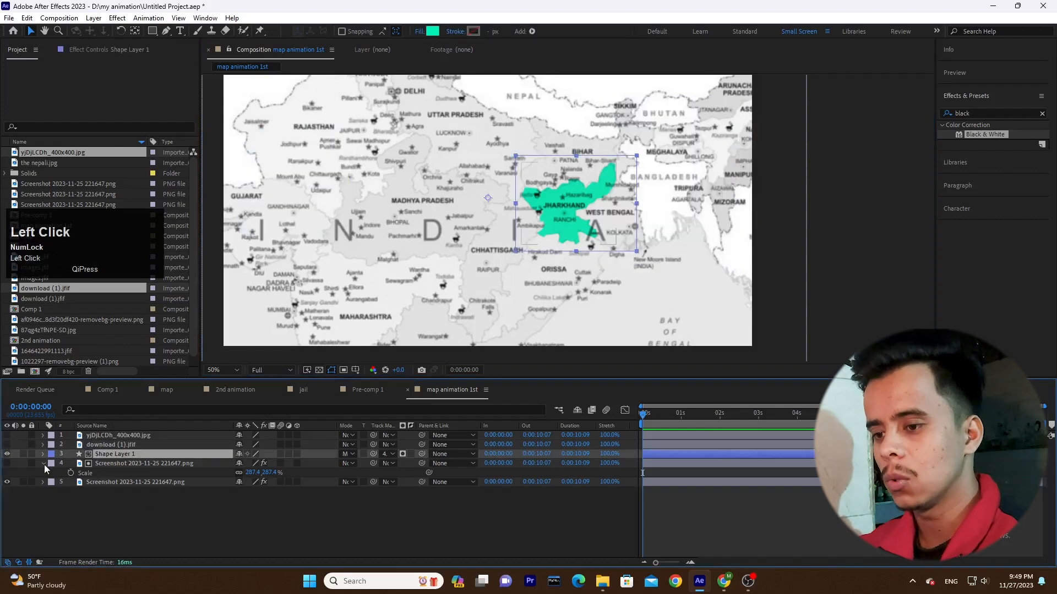
{"action": "left_click", "coordinate": [44, 464]}
{"action": "left_click", "coordinate": [116, 473]}
{"action": "left_click", "coordinate": [126, 455]}
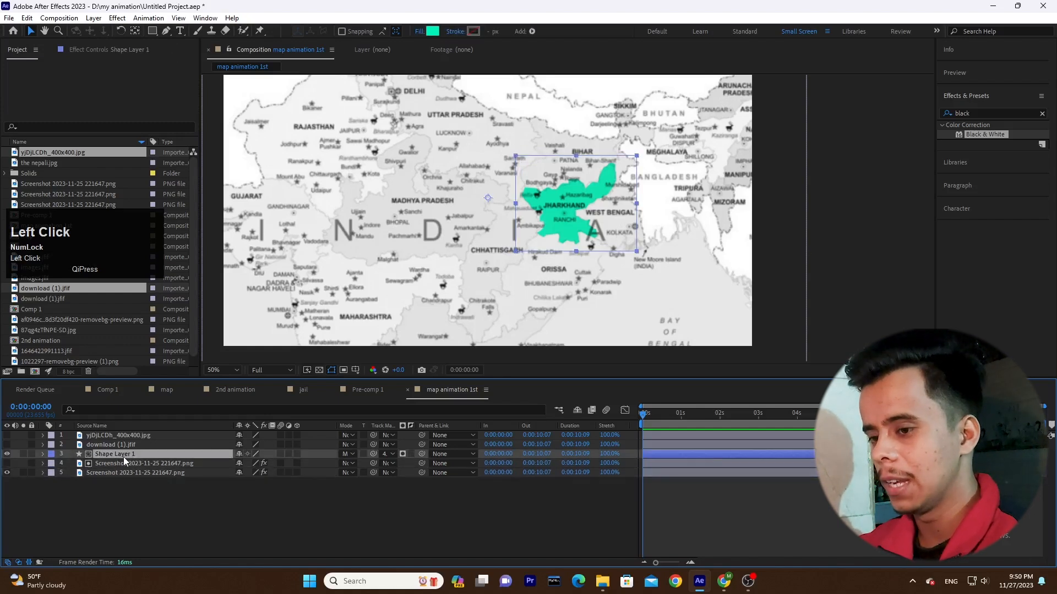
{"action": "left_click", "coordinate": [123, 463]}
{"action": "left_click", "coordinate": [130, 453]}
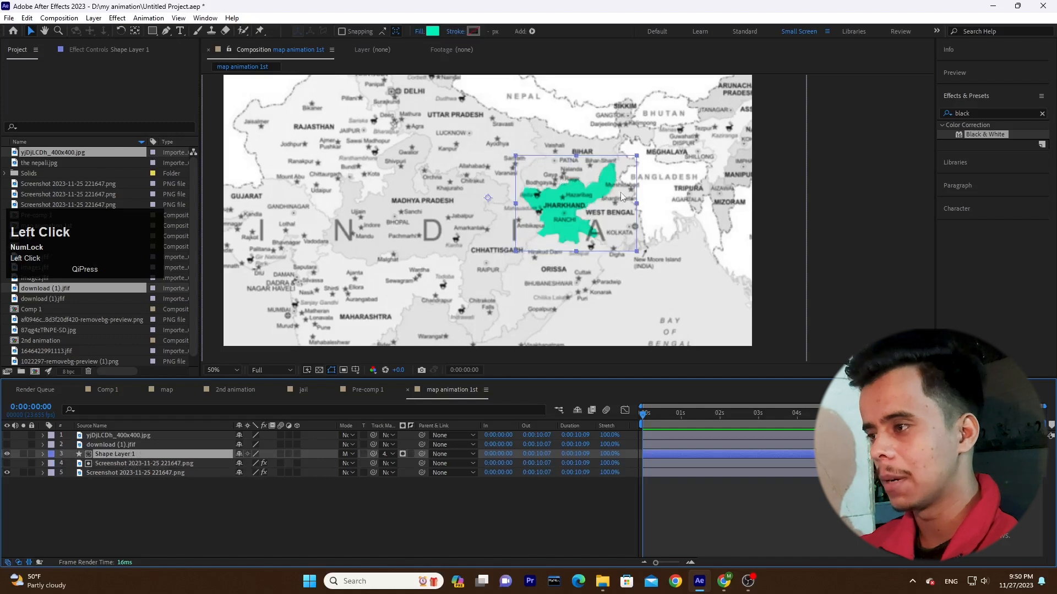
{"action": "left_click", "coordinate": [123, 464]}
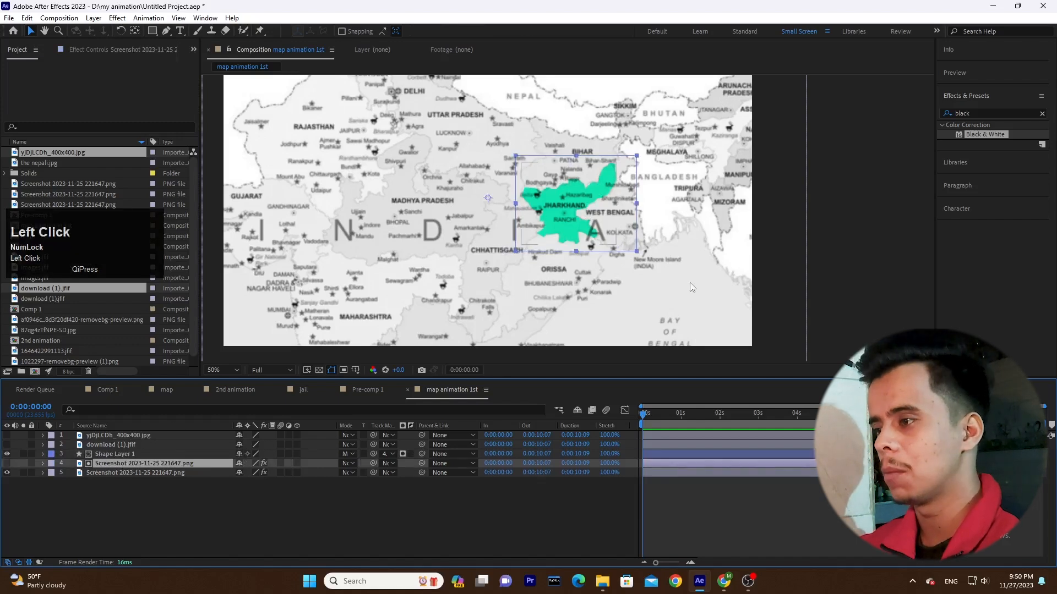
{"action": "left_click_drag", "start_coordinate": [107, 478], "coordinate": [134, 453]}
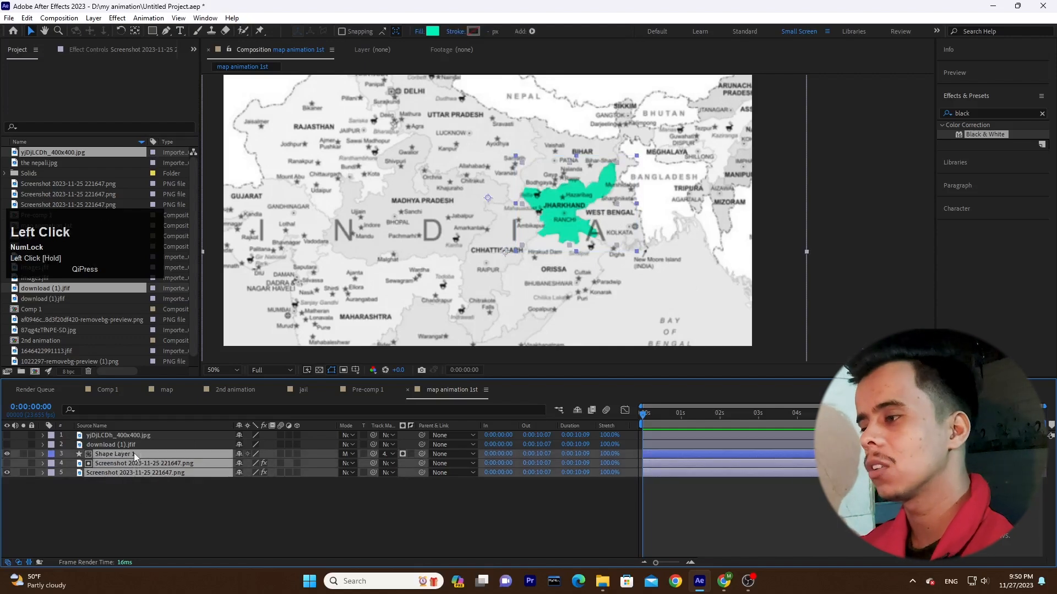
{"action": "left_click_drag", "start_coordinate": [160, 495], "coordinate": [148, 450]}
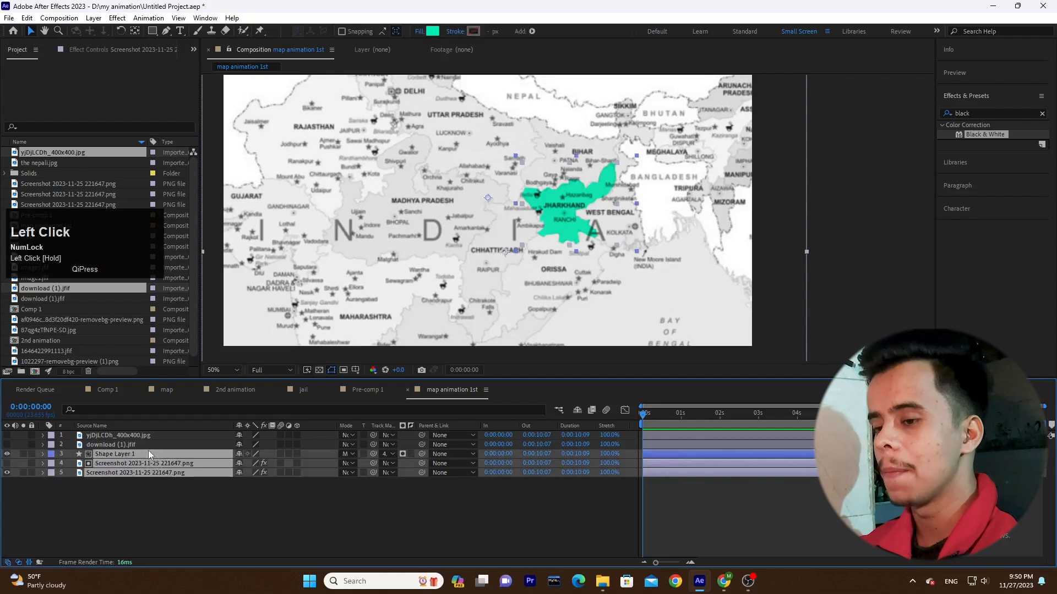
{"action": "left_click", "coordinate": [171, 508]}
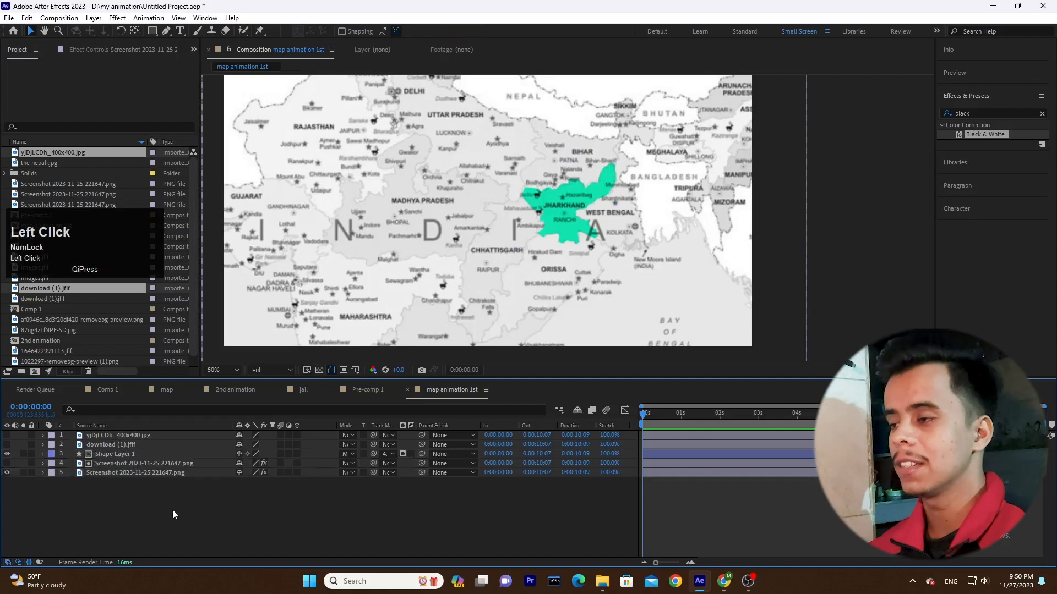
Pre-compose Shape Layer 1 and the two Screenshot 2023-11-25 221647.png layers into a new composition named map
{"action": "mouse_move", "coordinate": [171, 500]}
{"action": "left_mouse_down"}
{"action": "mouse_move", "coordinate": [111, 438]}
{"action": "mouse_move", "coordinate": [115, 460]}
{"action": "left_mouse_up"}
{"action": "right_click", "coordinate": [116, 454]}
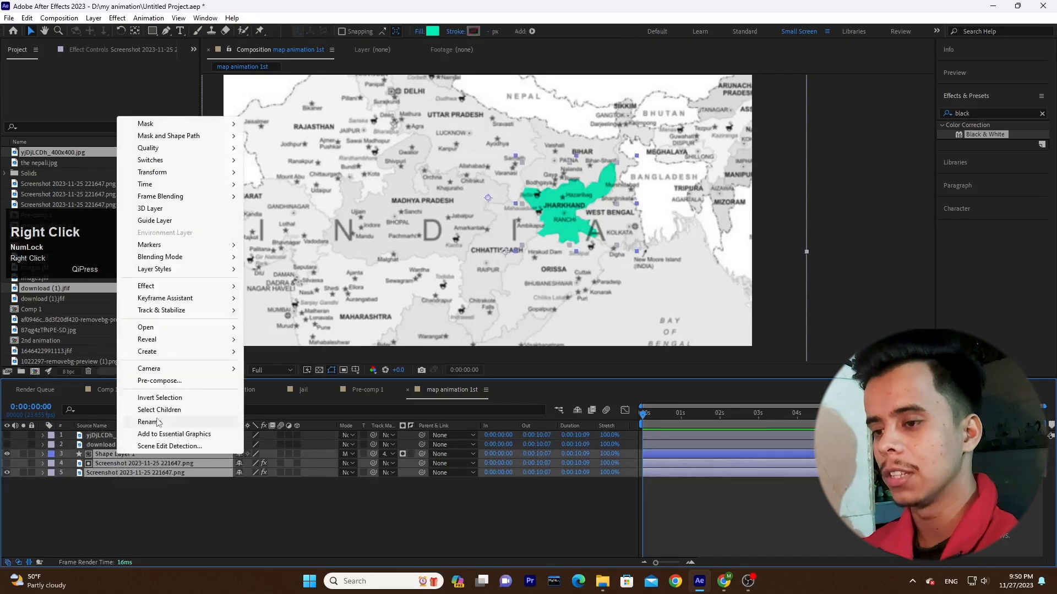
{"action": "left_click", "coordinate": [173, 380]}
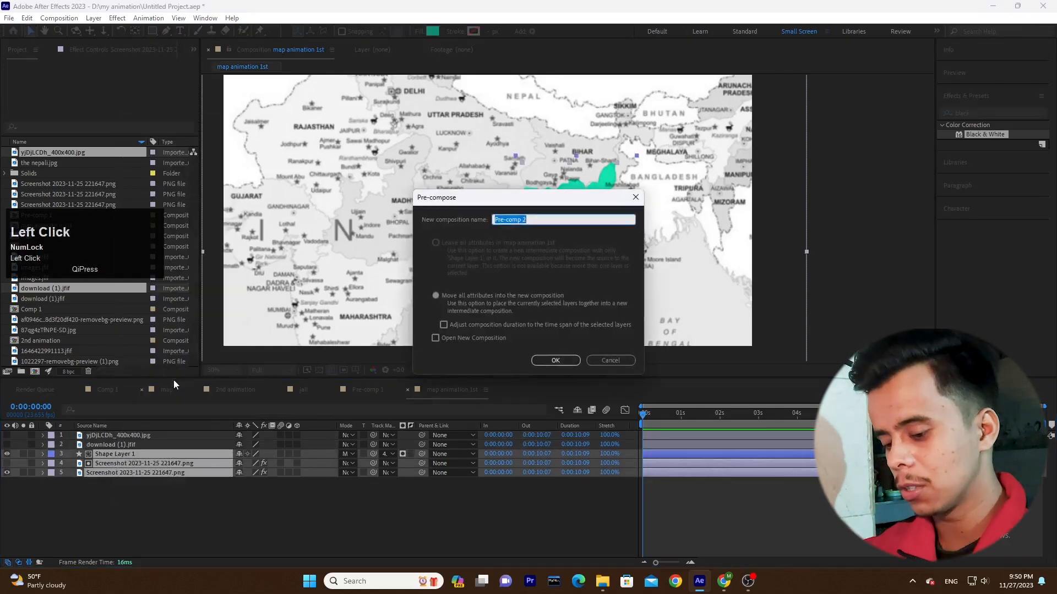
{"action": "type", "text": "mapo"}
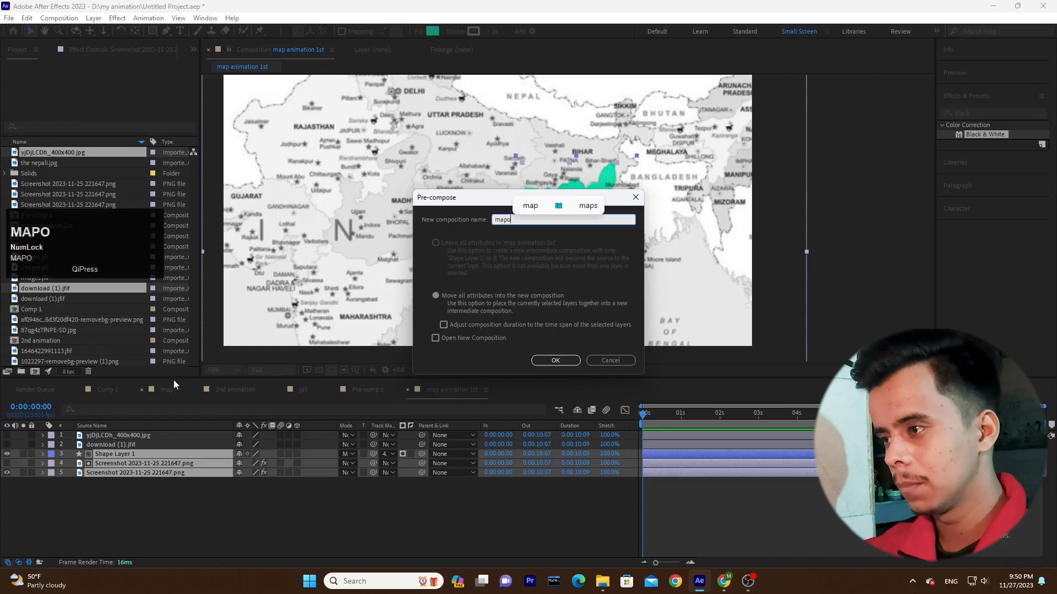
{"action": "key", "text": "BackSpace"}
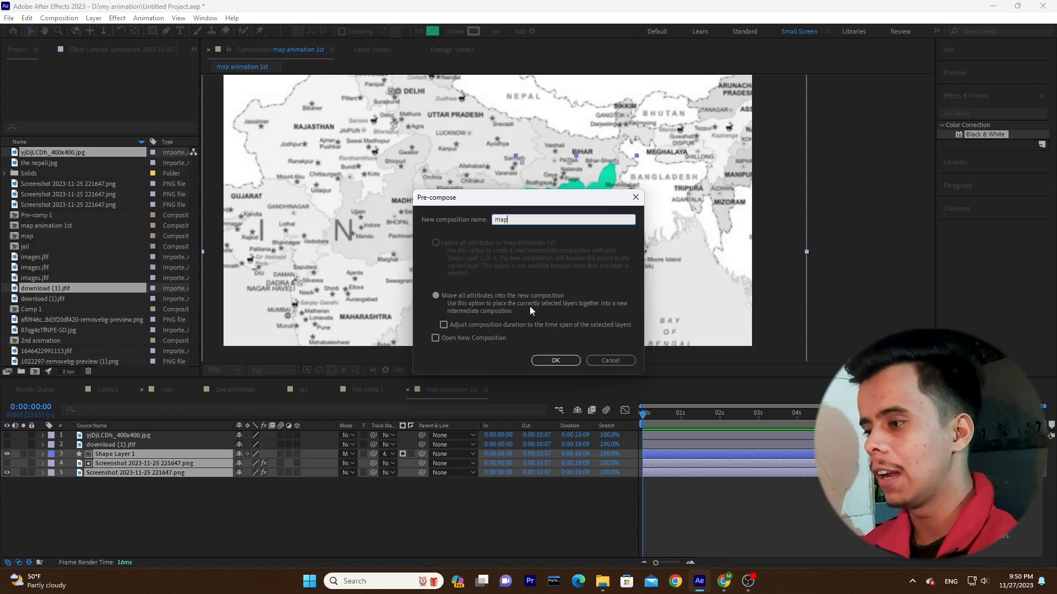
{"action": "left_click", "coordinate": [555, 361]}
{"action": "left_click", "coordinate": [231, 525]}
Enlarge the map pre-composition layer and shift it west to position 668, 540
{"action": "left_click", "coordinate": [157, 457]}
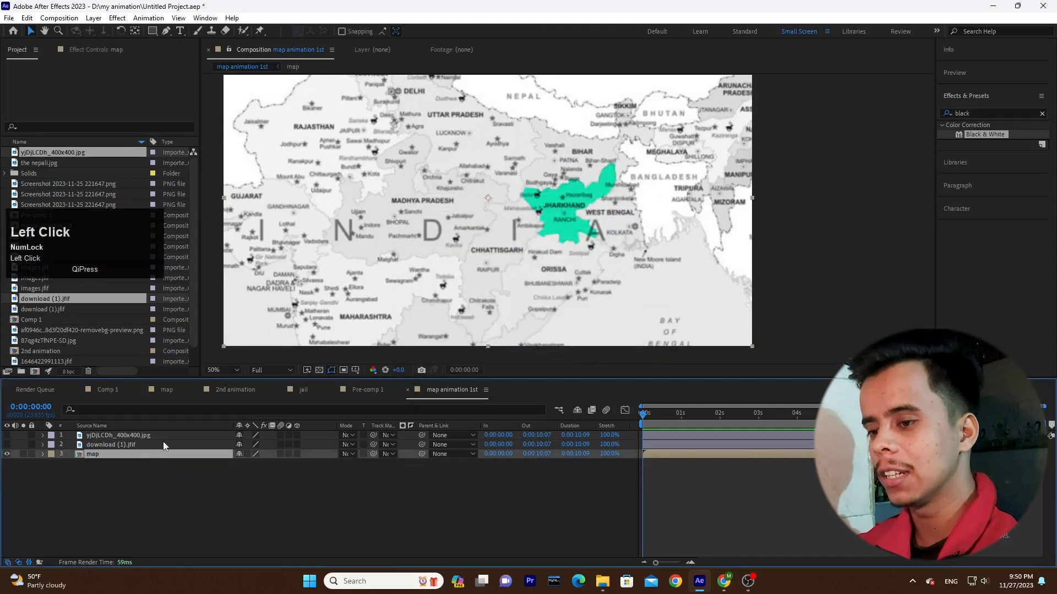
{"action": "key", "text": "s"}
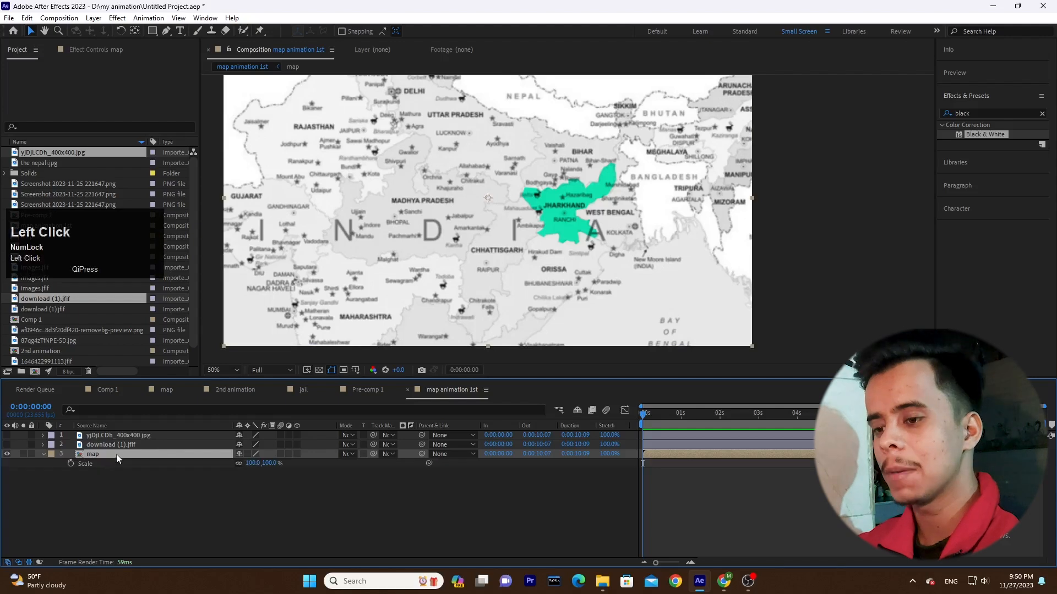
{"action": "mouse_move", "coordinate": [252, 463]}
{"action": "left_mouse_down"}
{"action": "mouse_move", "coordinate": [290, 463]}
{"action": "mouse_move", "coordinate": [250, 454]}
{"action": "left_mouse_up"}
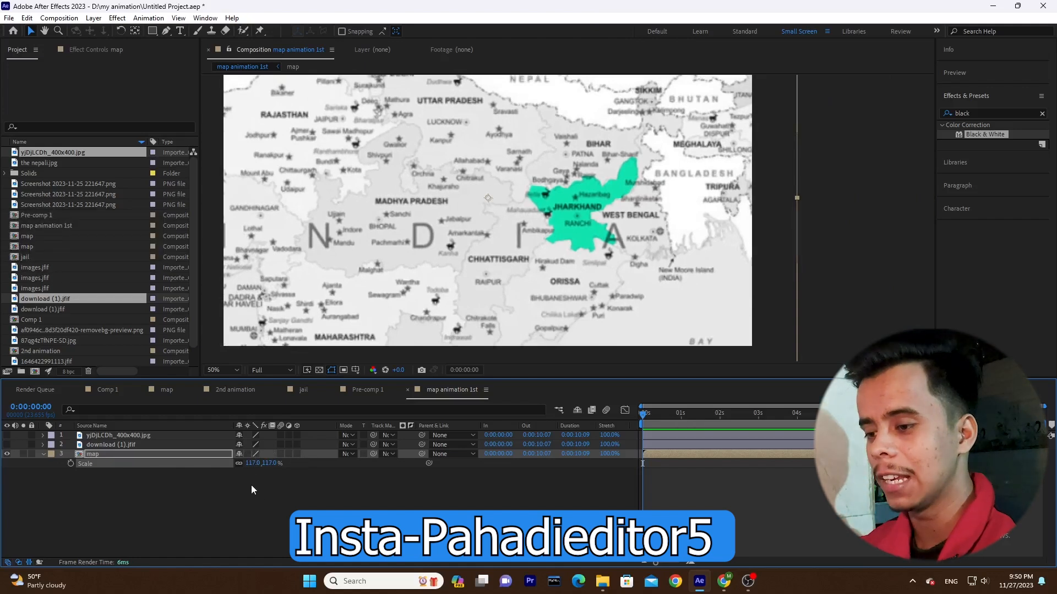
{"action": "left_click_drag", "start_coordinate": [256, 463], "coordinate": [276, 457]}
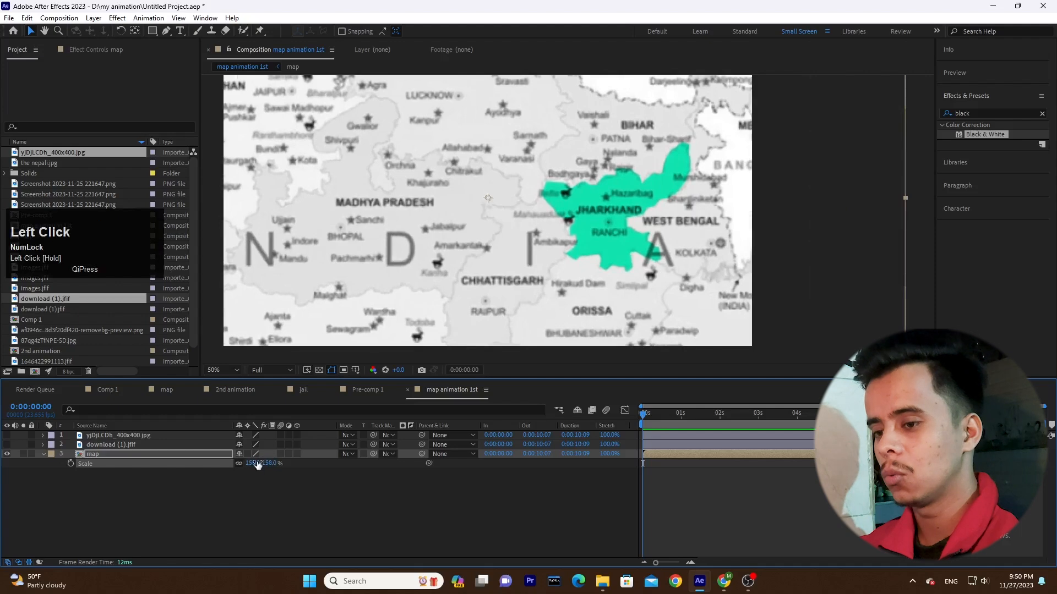
{"action": "key", "text": "p"}
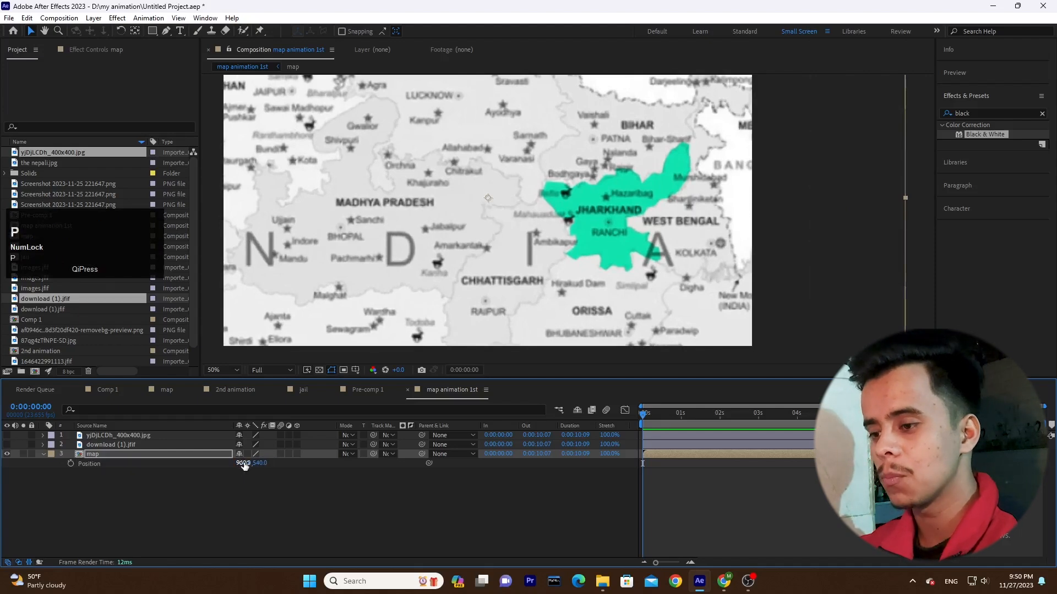
{"action": "left_click_drag", "start_coordinate": [246, 465], "coordinate": [94, 473]}
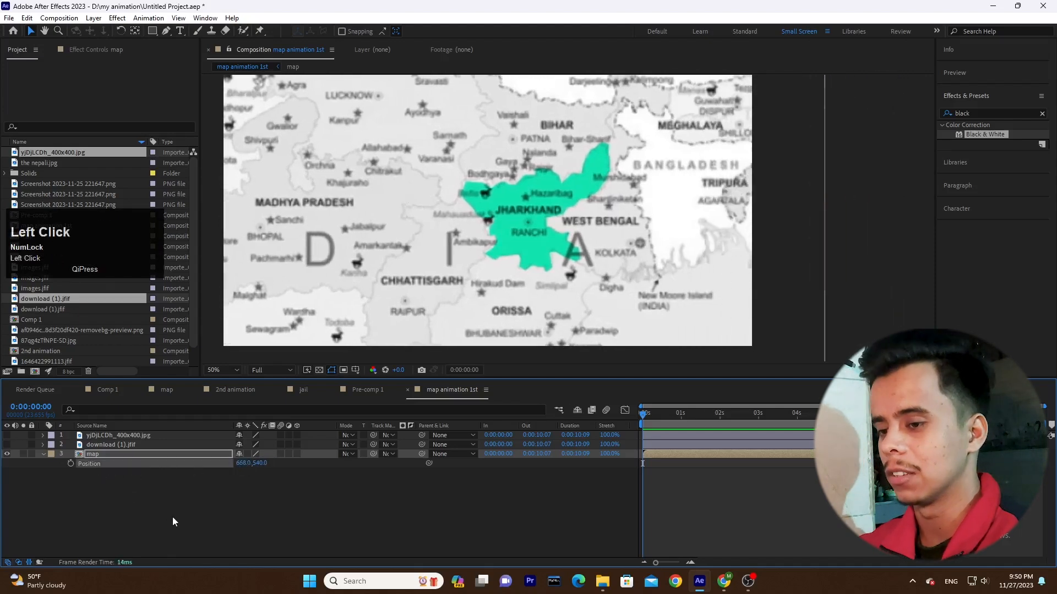
{"action": "left_click", "coordinate": [173, 517]}
Show both photo layers again and adjust their size and placement on either side of Jharkhand
{"action": "left_click_drag", "start_coordinate": [7, 436], "coordinate": [7, 445]}
{"action": "left_click", "coordinate": [7, 444]}
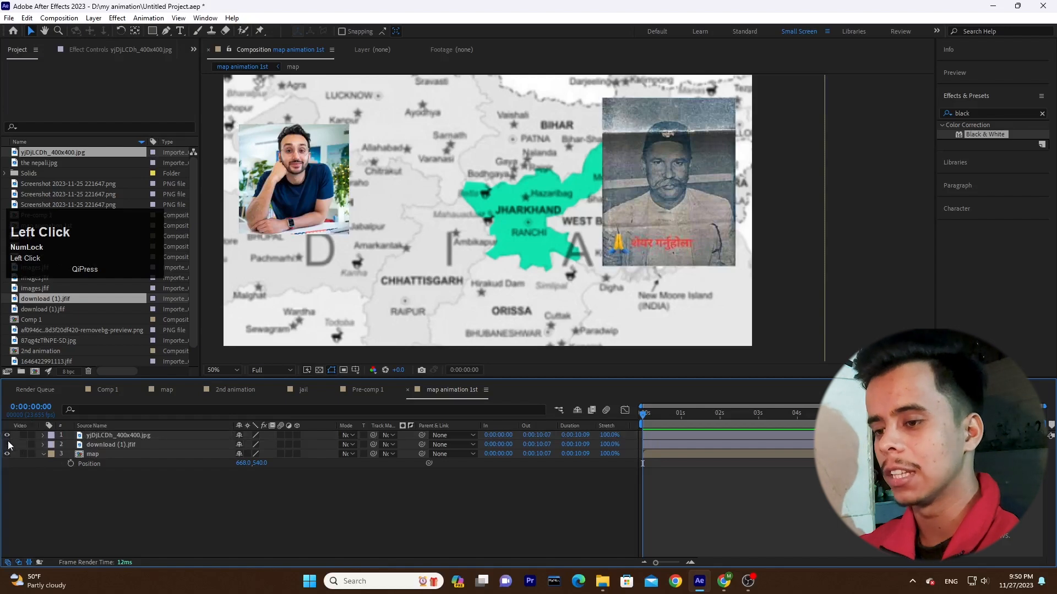
{"action": "left_click", "coordinate": [135, 443]}
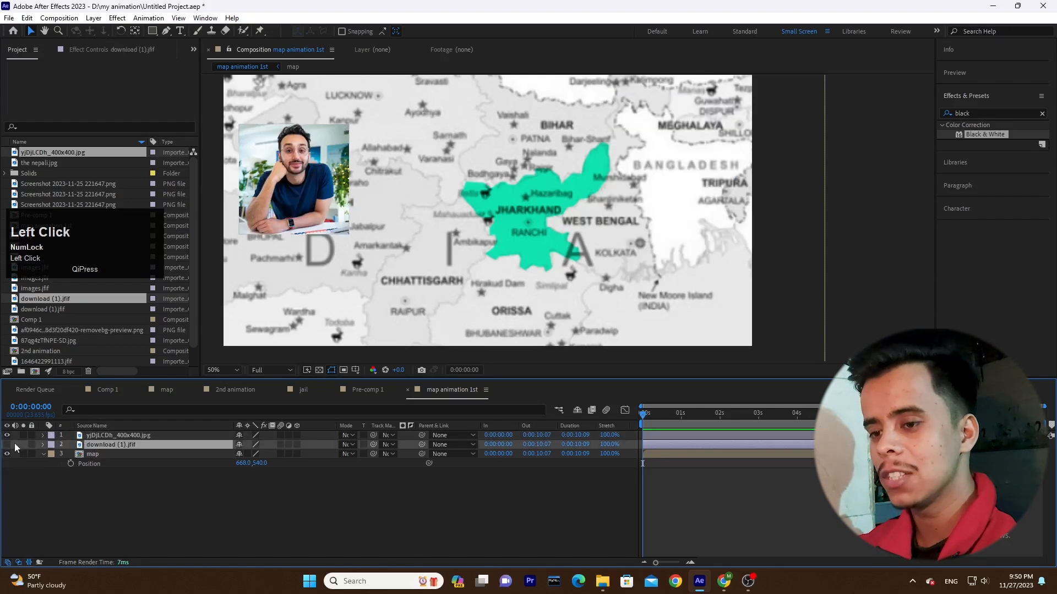
{"action": "left_click", "coordinate": [6, 444]}
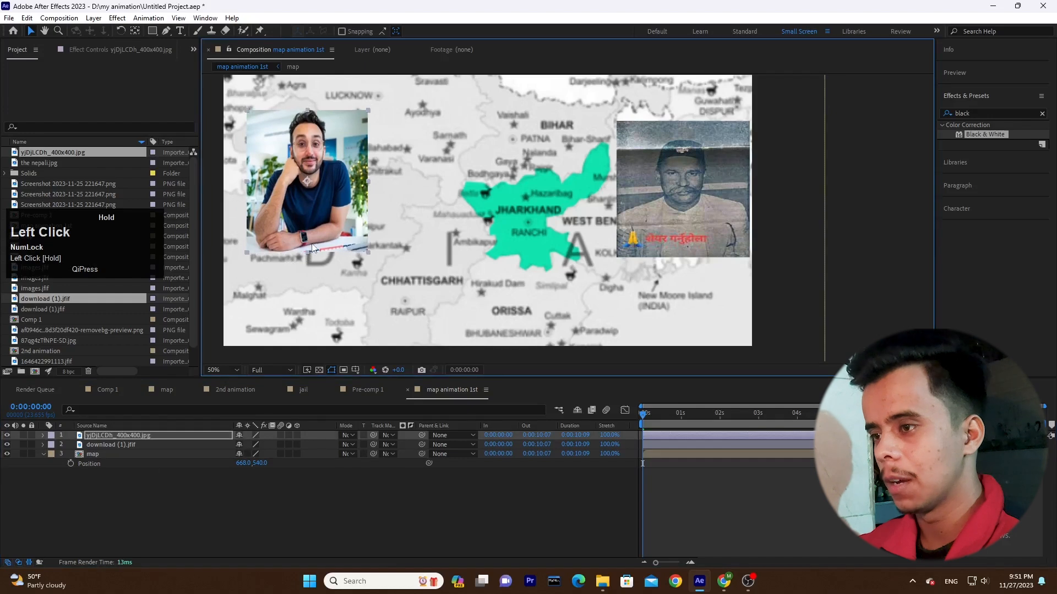
{"action": "left_click_drag", "start_coordinate": [305, 256], "coordinate": [304, 247]}
Enlarge the map layer further and set its position to 532, 540 so Jharkhand sits between the photos
{"action": "left_click", "coordinate": [132, 454]}
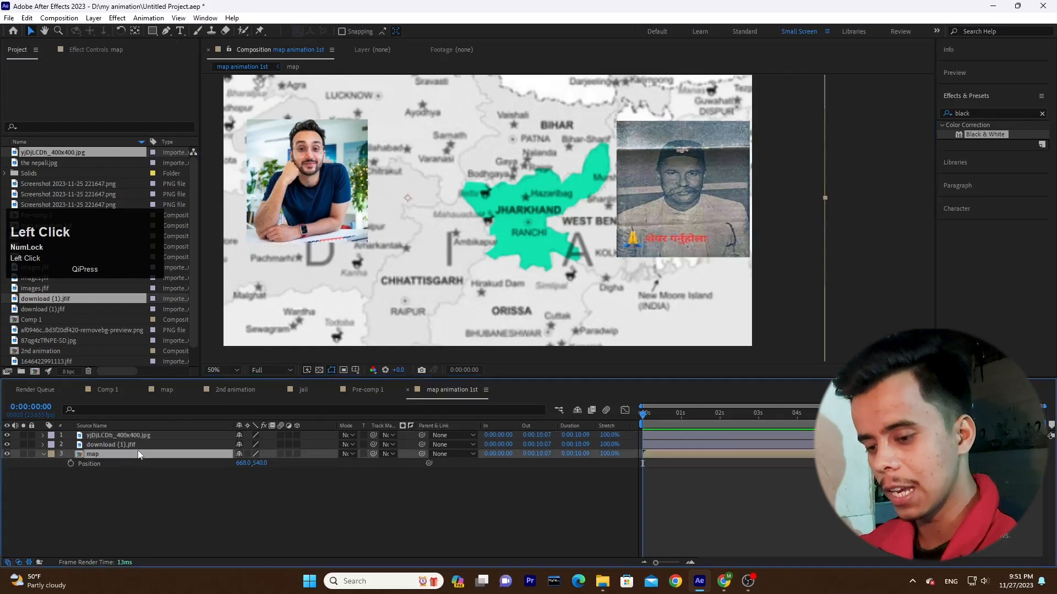
{"action": "key", "text": "s"}
{"action": "left_click_drag", "start_coordinate": [248, 463], "coordinate": [186, 494]}
{"action": "key", "text": "p"}
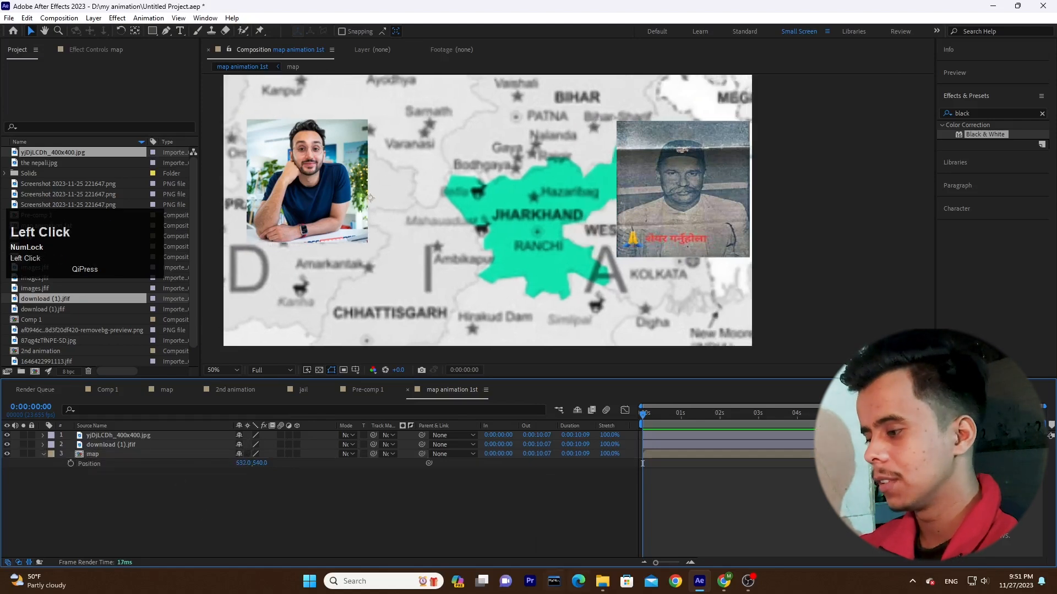
Compare the layout with the reference video and move both photos slightly, placing yjDjLCDh_400x400.jpg at 296, 510
{"action": "left_click", "coordinate": [724, 581]}
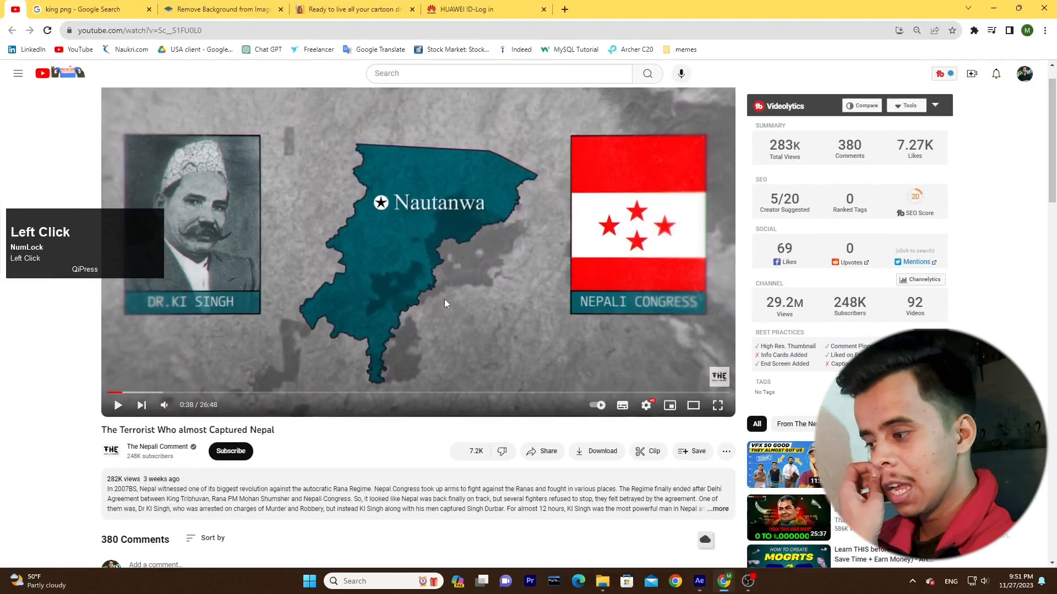
{"action": "left_click", "coordinate": [701, 587]}
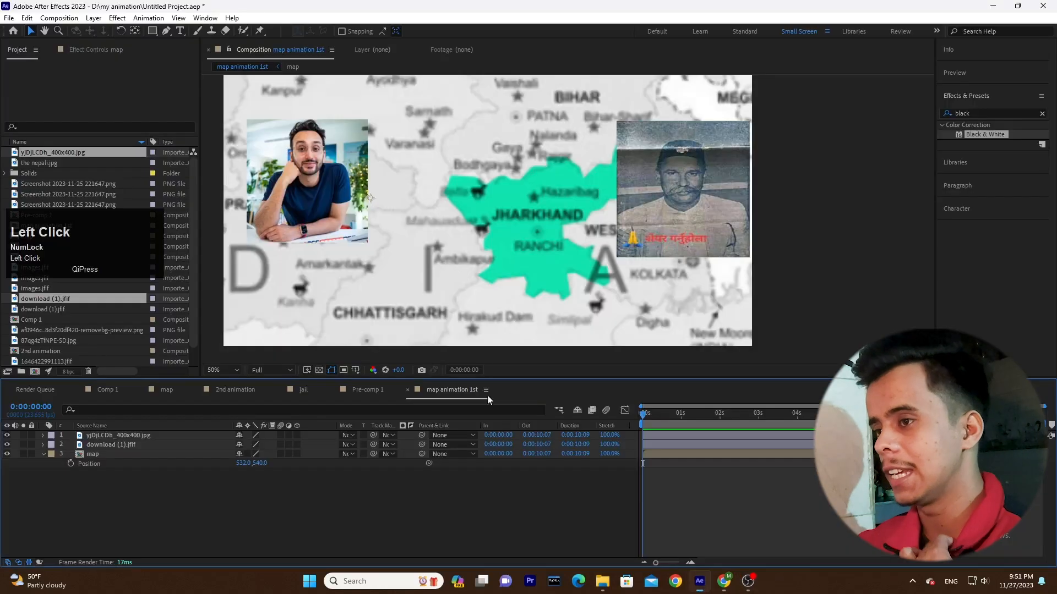
{"action": "double_click", "coordinate": [679, 183]}
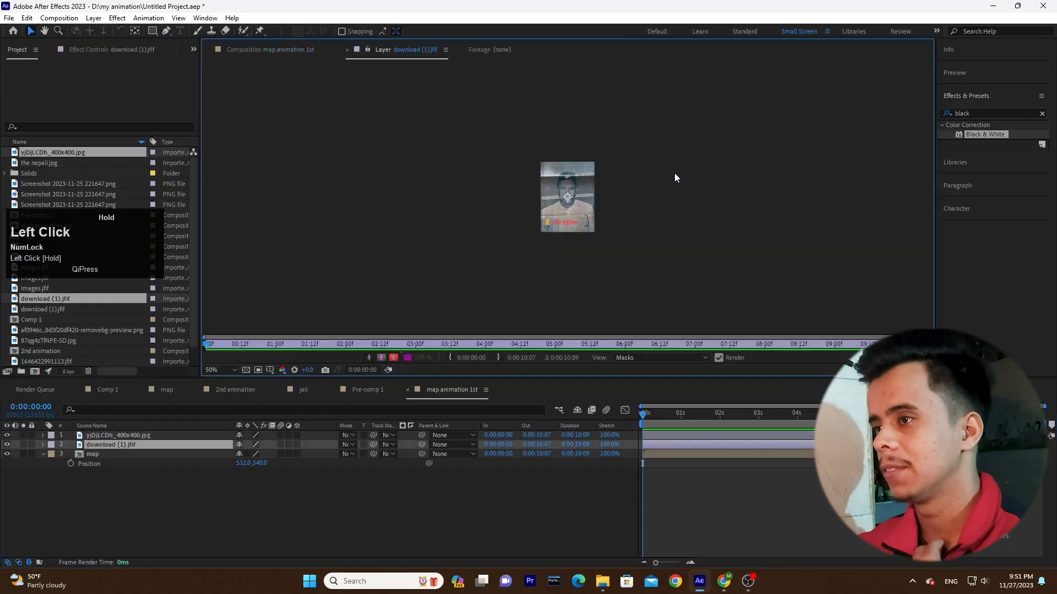
{"action": "left_click", "coordinate": [278, 50]}
{"action": "left_click", "coordinate": [332, 174]}
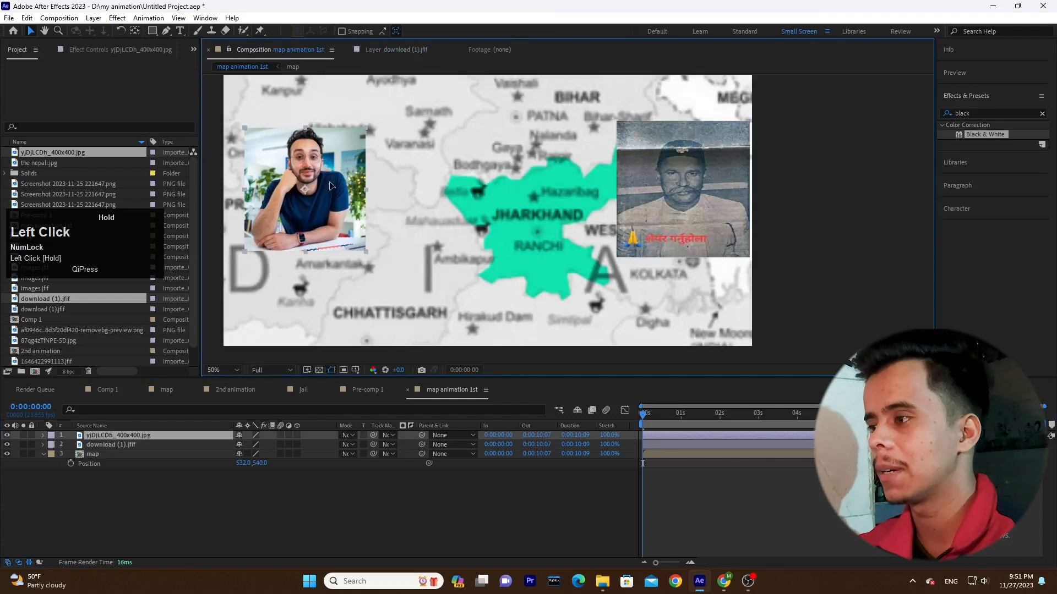
{"action": "left_click_drag", "start_coordinate": [698, 219], "coordinate": [679, 224]}
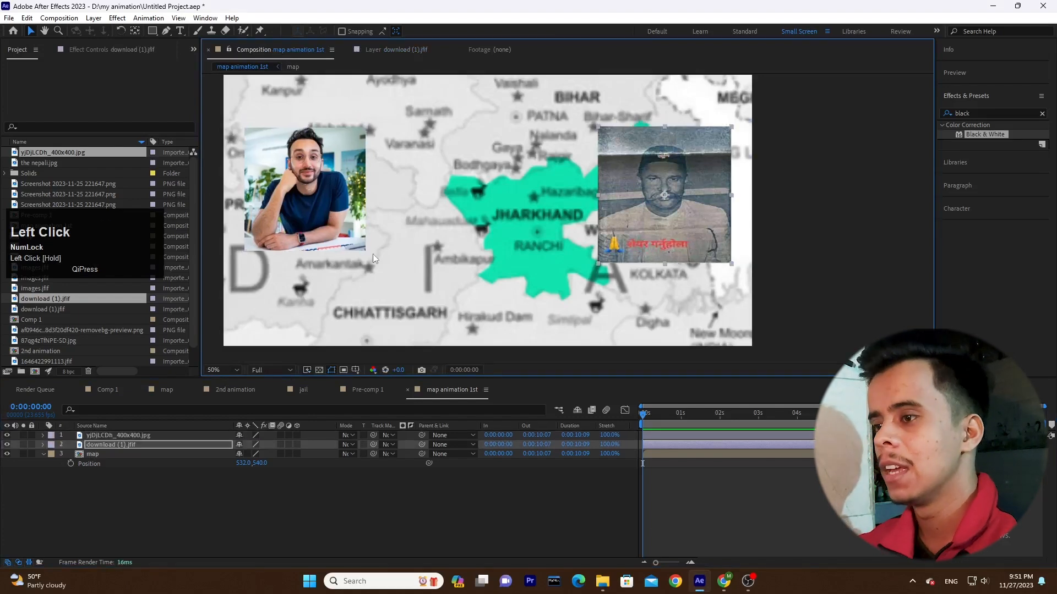
{"action": "left_click", "coordinate": [723, 578]}
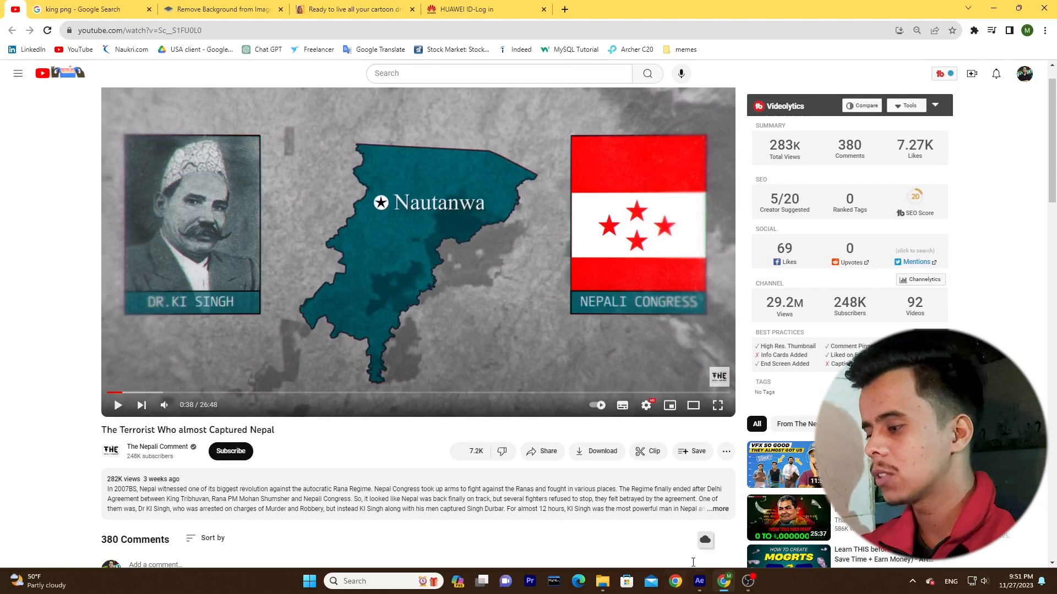
{"action": "left_click", "coordinate": [698, 581]}
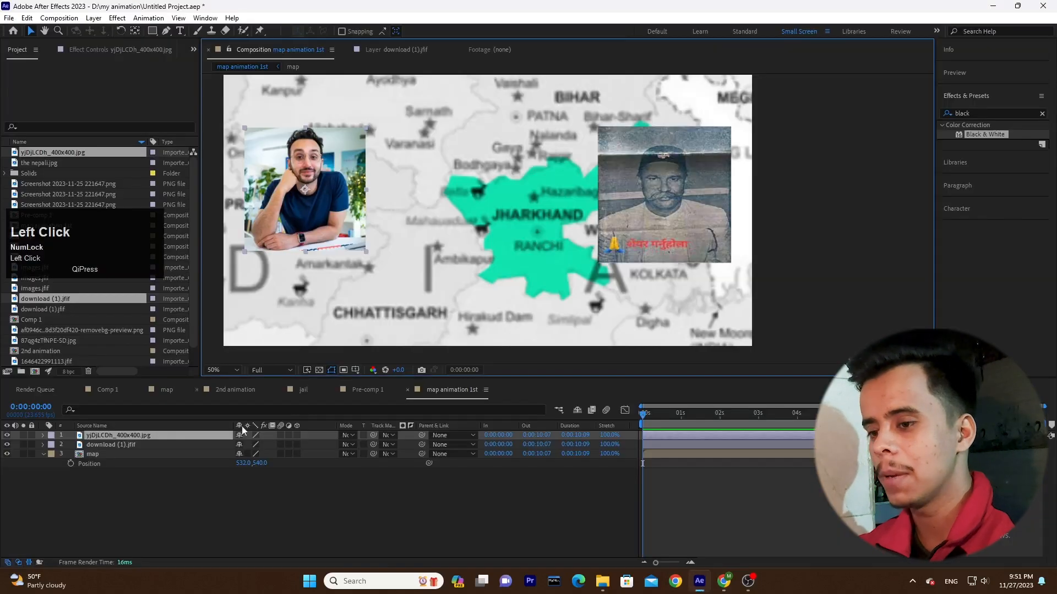
Keyframe the position of yjDjLCDh_400x400.jpg from 296, 510 at 0 seconds to 1602, 510 at 3 seconds
{"action": "key", "text": "p"}
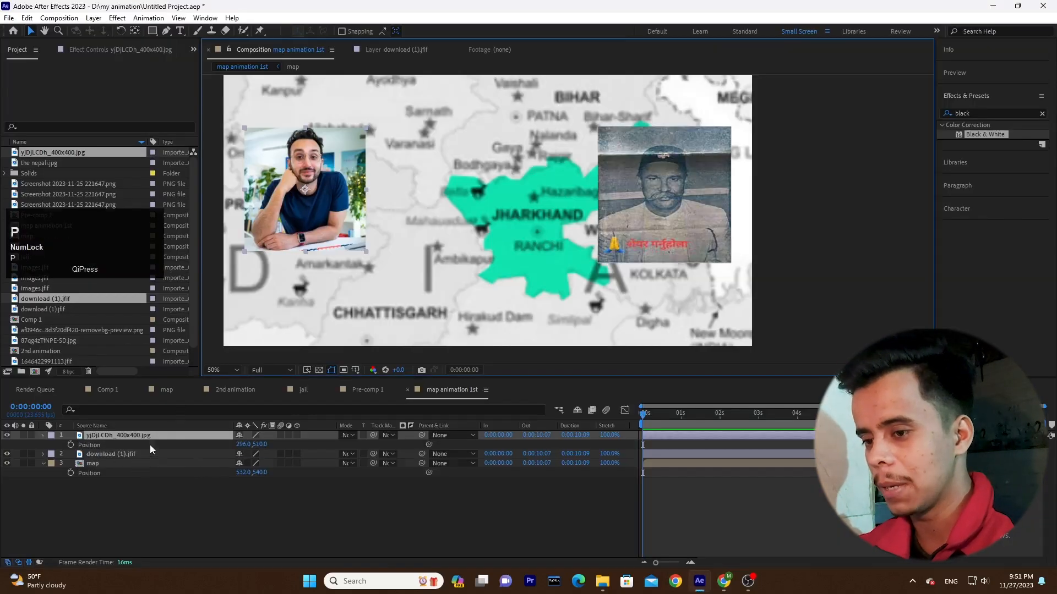
{"action": "left_click", "coordinate": [70, 445]}
{"action": "left_click_drag", "start_coordinate": [681, 424], "coordinate": [752, 423]}
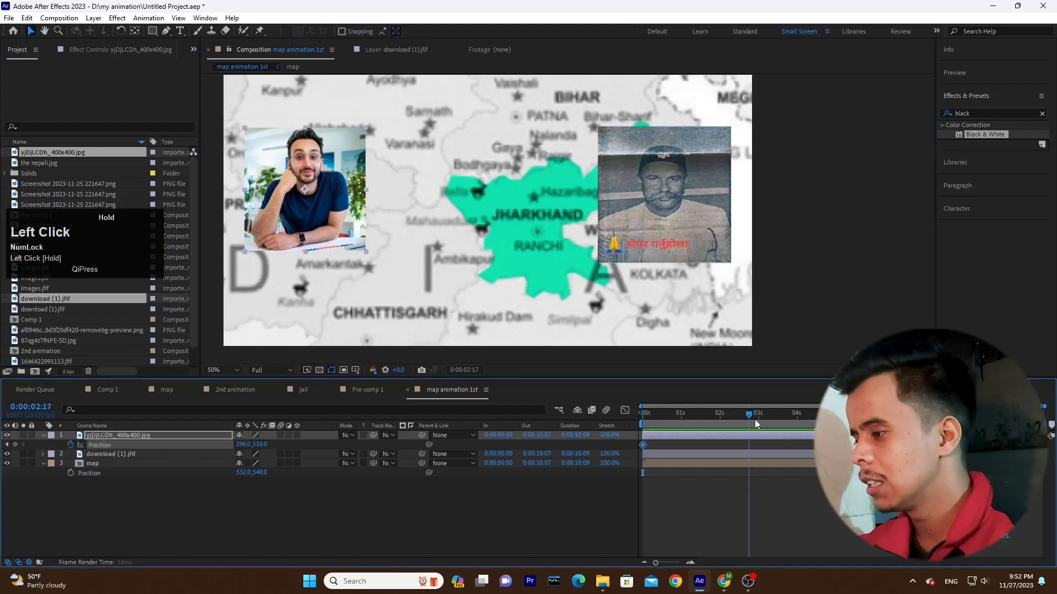
{"action": "left_click_drag", "start_coordinate": [240, 447], "coordinate": [958, 447]}
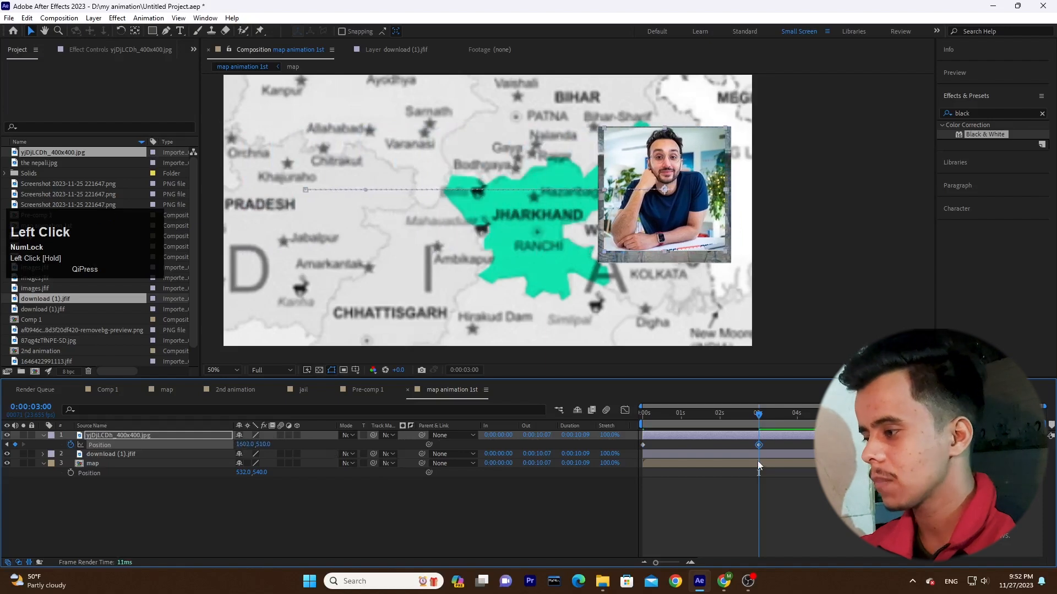
{"action": "left_click_drag", "start_coordinate": [762, 428], "coordinate": [643, 424]}
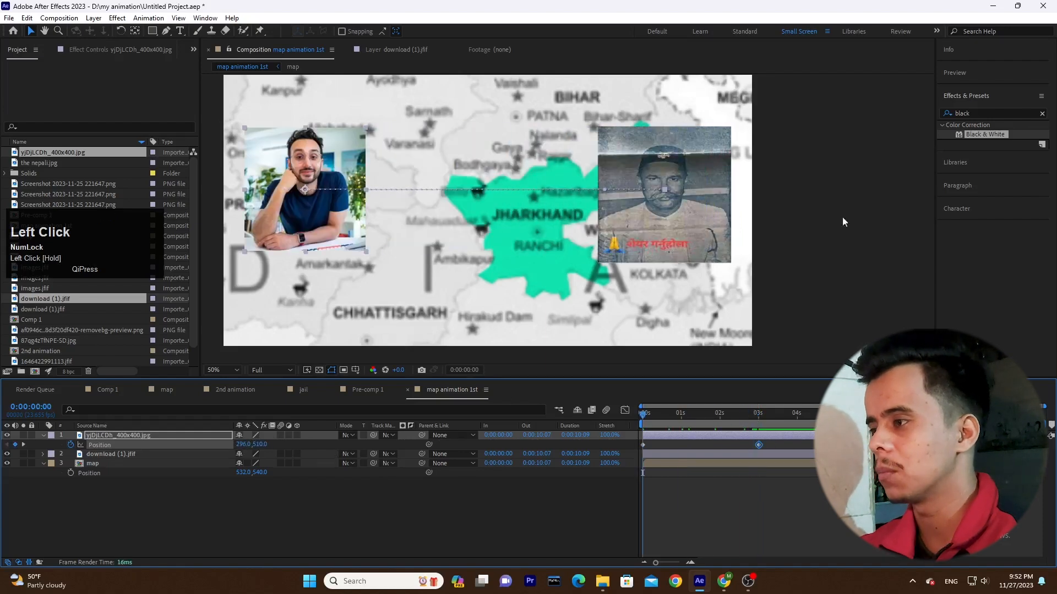
Apply Easy Ease to both position keyframes of yjDjLCDh_400x400.jpg and preview the movement
{"action": "left_click_drag", "start_coordinate": [769, 440], "coordinate": [624, 449]}
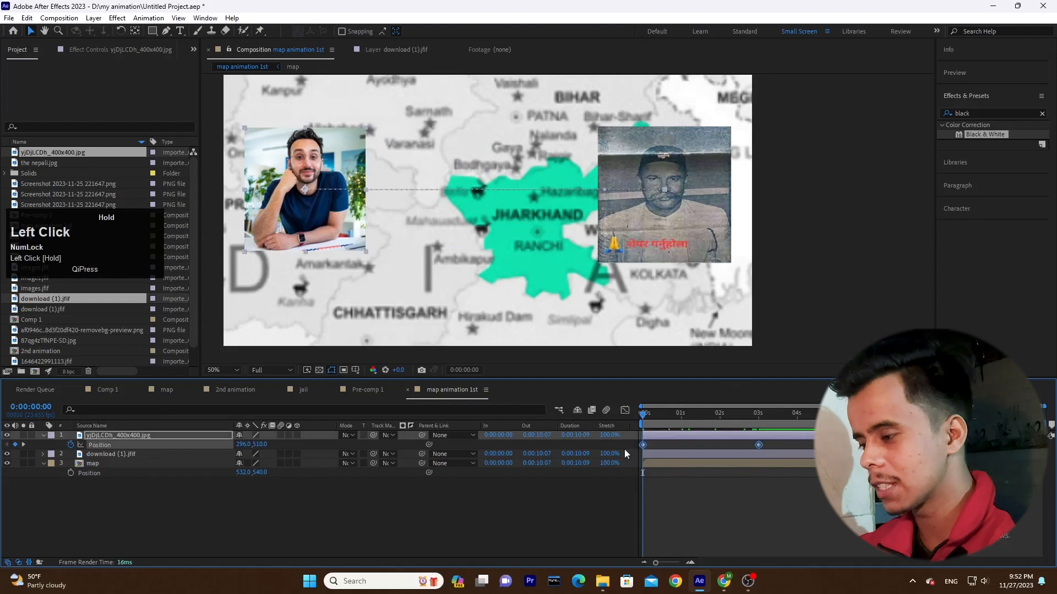
{"action": "key", "text": "F9"}
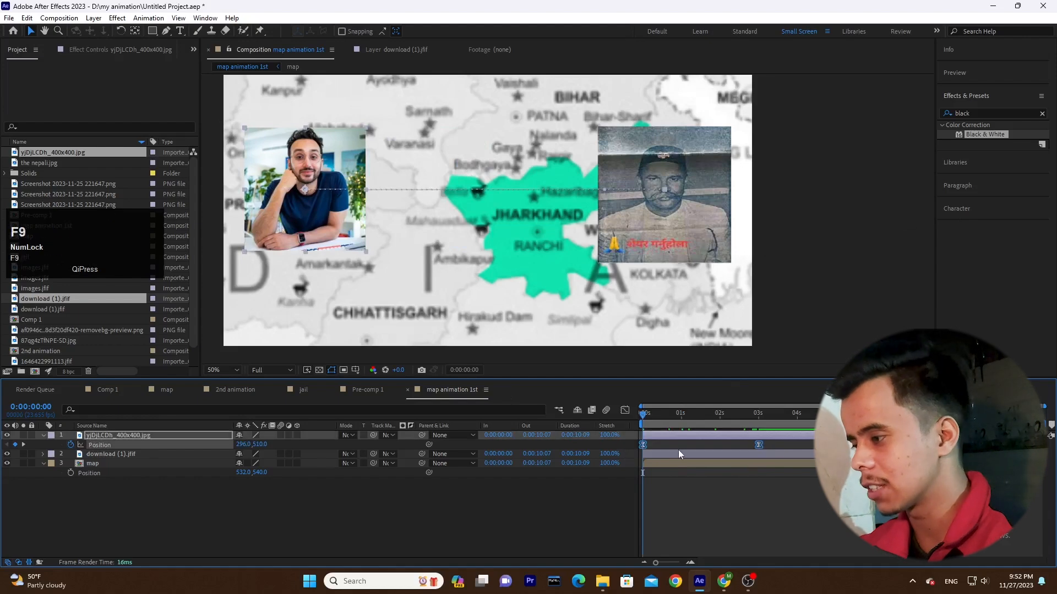
{"action": "left_click", "coordinate": [728, 447]}
{"action": "key", "text": "space"}
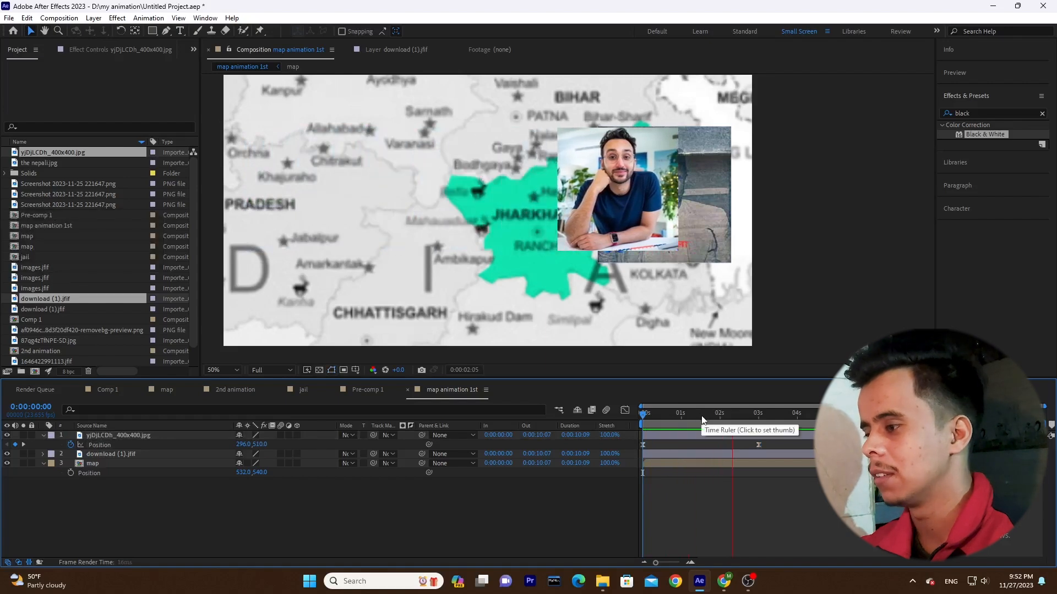
Move the photo's end position keyframe earlier to about 2 seconds and preview the faster movement from the start
{"action": "left_click", "coordinate": [665, 425]}
{"action": "left_click_drag", "start_coordinate": [666, 425], "coordinate": [639, 418]}
{"action": "left_click_drag", "start_coordinate": [762, 443], "coordinate": [724, 446]}
{"action": "left_click", "coordinate": [751, 444]}
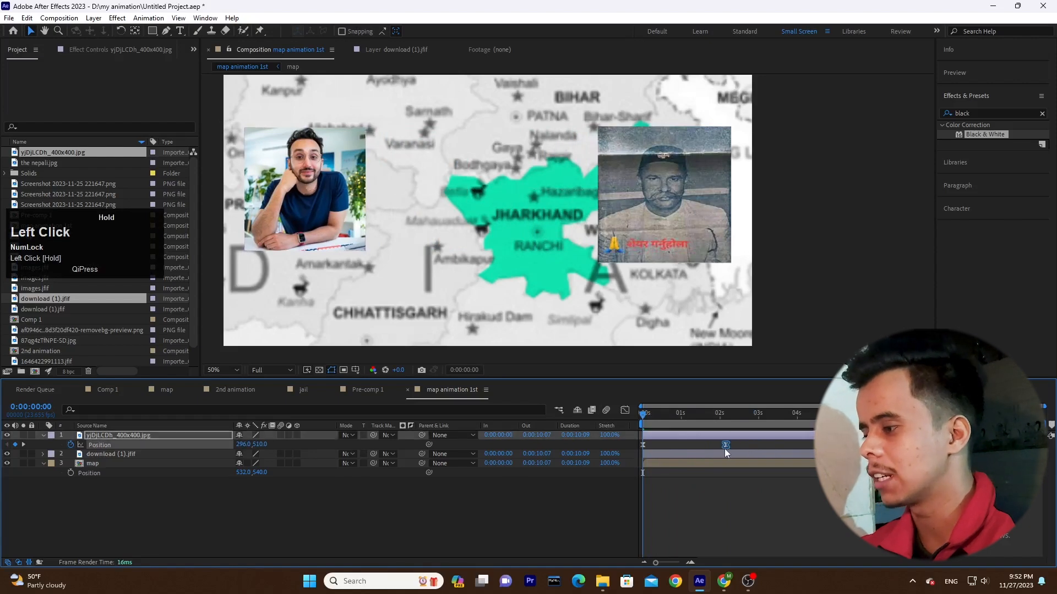
{"action": "key", "text": "space"}
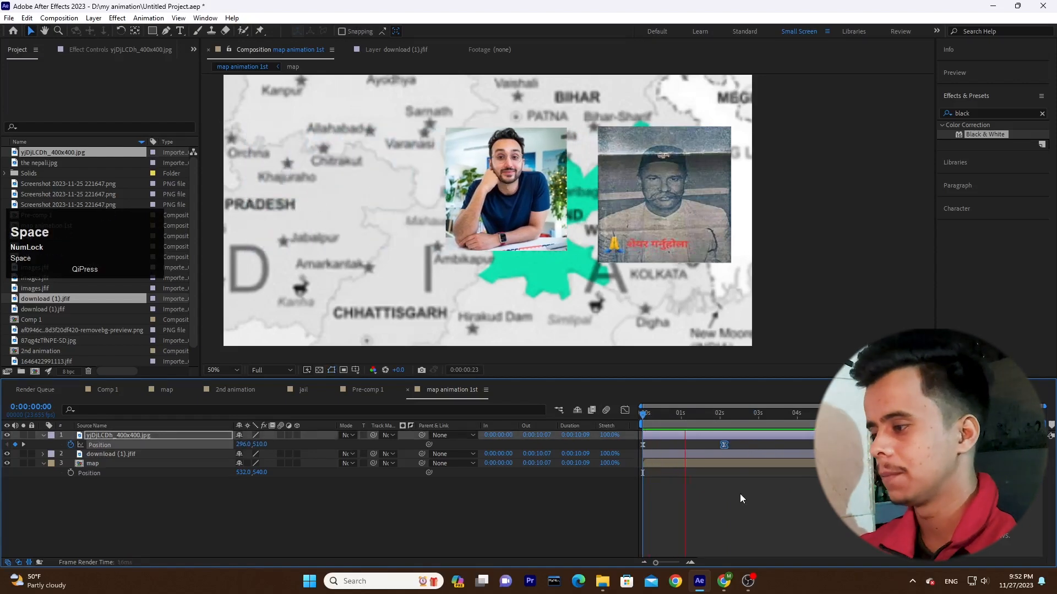
{"action": "left_click", "coordinate": [649, 429]}
{"action": "mouse_move", "coordinate": [650, 428]}
{"action": "left_mouse_down"}
{"action": "mouse_move", "coordinate": [732, 427]}
{"action": "mouse_move", "coordinate": [650, 431]}
{"action": "left_mouse_up"}
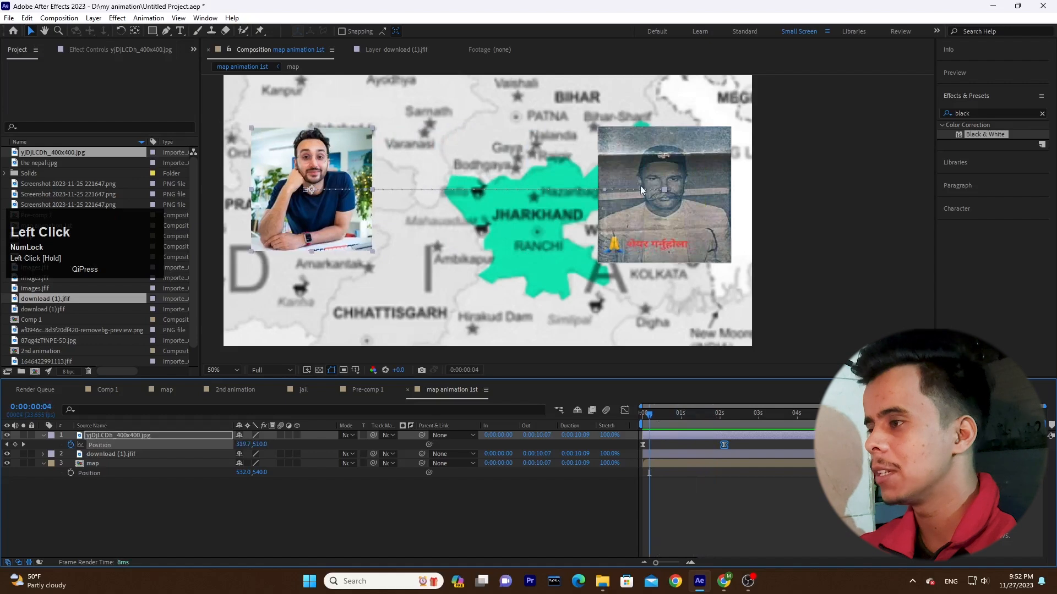
{"action": "left_click_drag", "start_coordinate": [642, 244], "coordinate": [642, 248]}
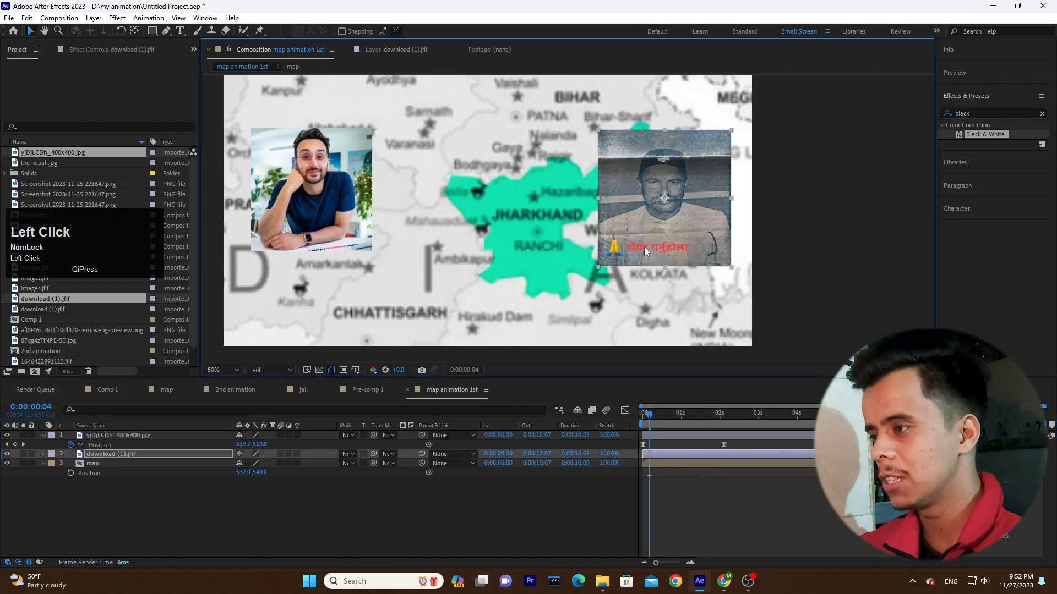
{"action": "key", "text": "ctrl+z"}
{"action": "left_click", "coordinate": [421, 498]}
Keyframe the position of download (1).jfif from 1602, 530 at 0 seconds to 1602, 661 at 2 seconds
{"action": "left_click", "coordinate": [160, 454]}
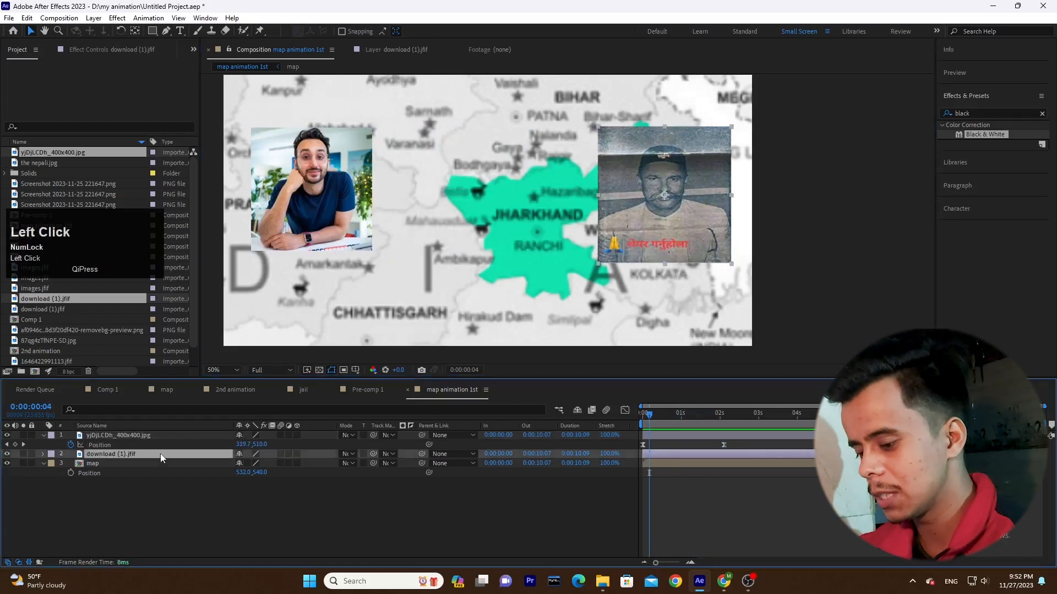
{"action": "key", "text": "p"}
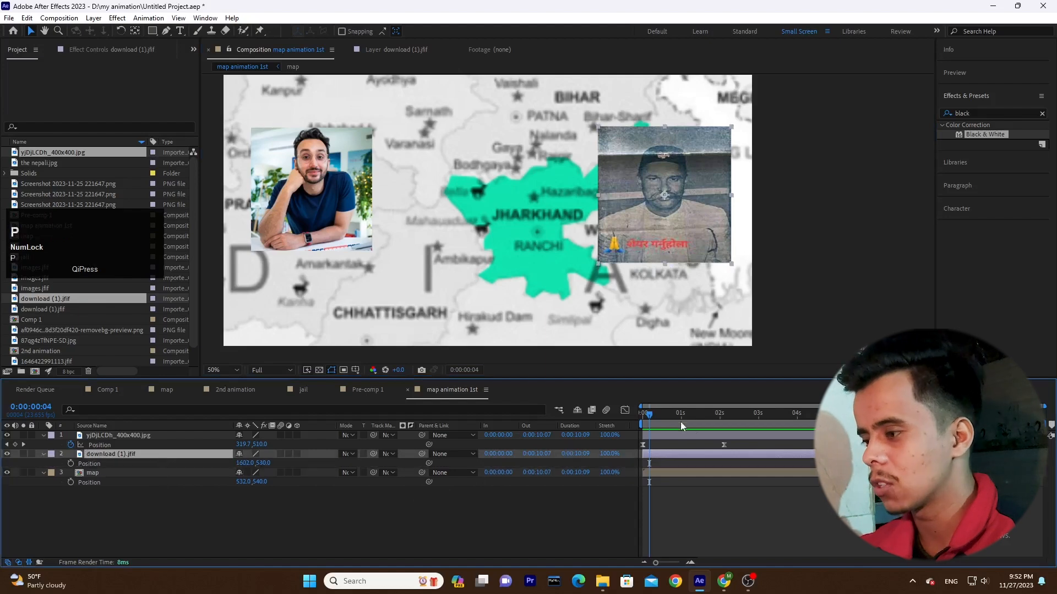
{"action": "left_click", "coordinate": [70, 463]}
{"action": "mouse_move", "coordinate": [717, 420]}
{"action": "left_mouse_down"}
{"action": "mouse_move", "coordinate": [730, 421]}
{"action": "mouse_move", "coordinate": [721, 424]}
{"action": "left_mouse_up"}
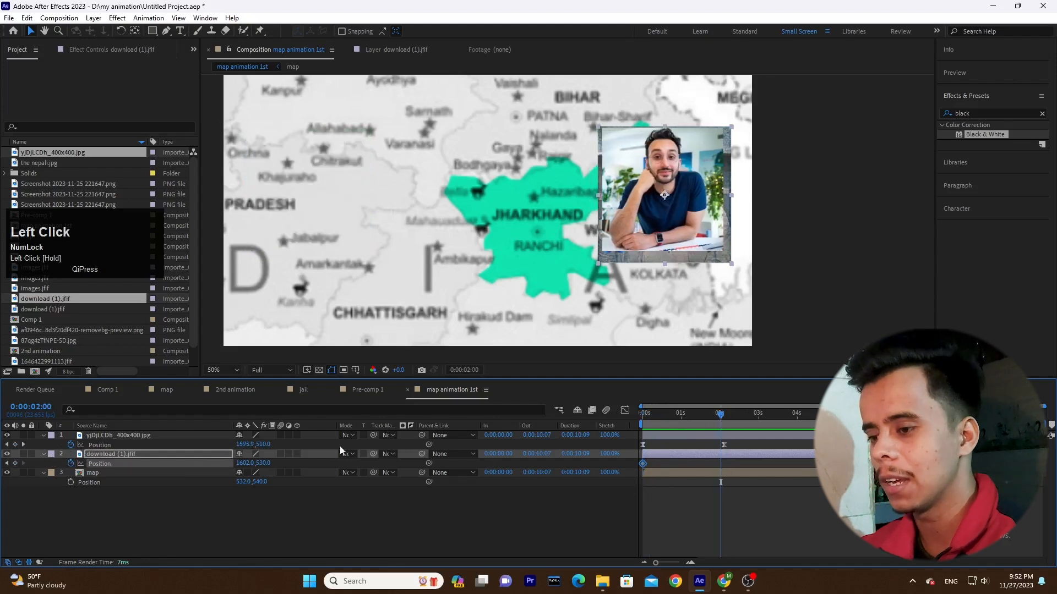
{"action": "left_click_drag", "start_coordinate": [266, 463], "coordinate": [344, 454]}
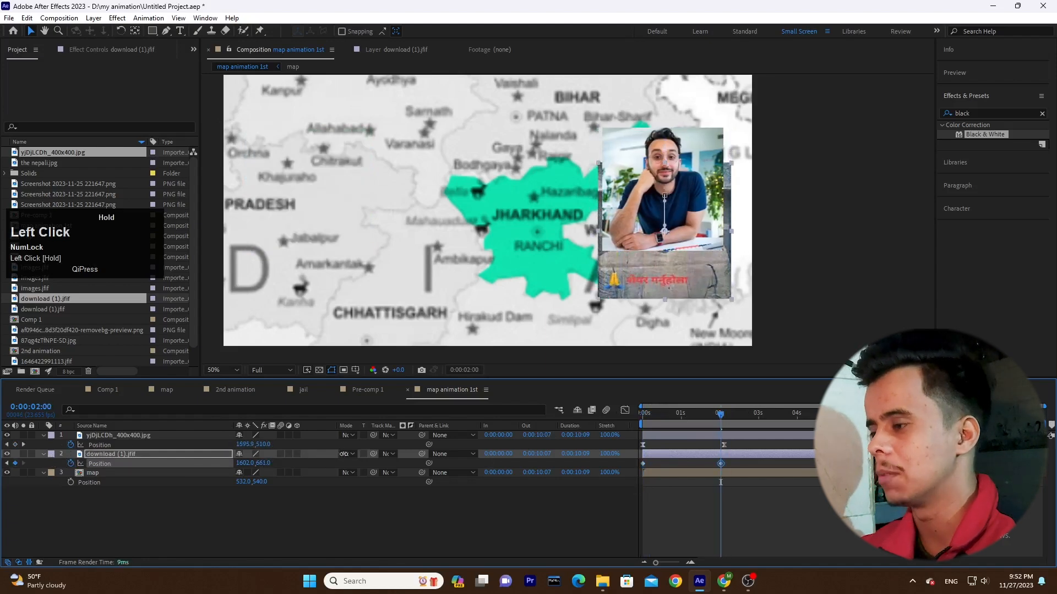
Move the first position keyframe of download (1).jfif to about 0.8 seconds, Easy Ease both keyframes and preview the movement
{"action": "left_click_drag", "start_coordinate": [675, 421], "coordinate": [672, 464]}
{"action": "key", "text": "space"}
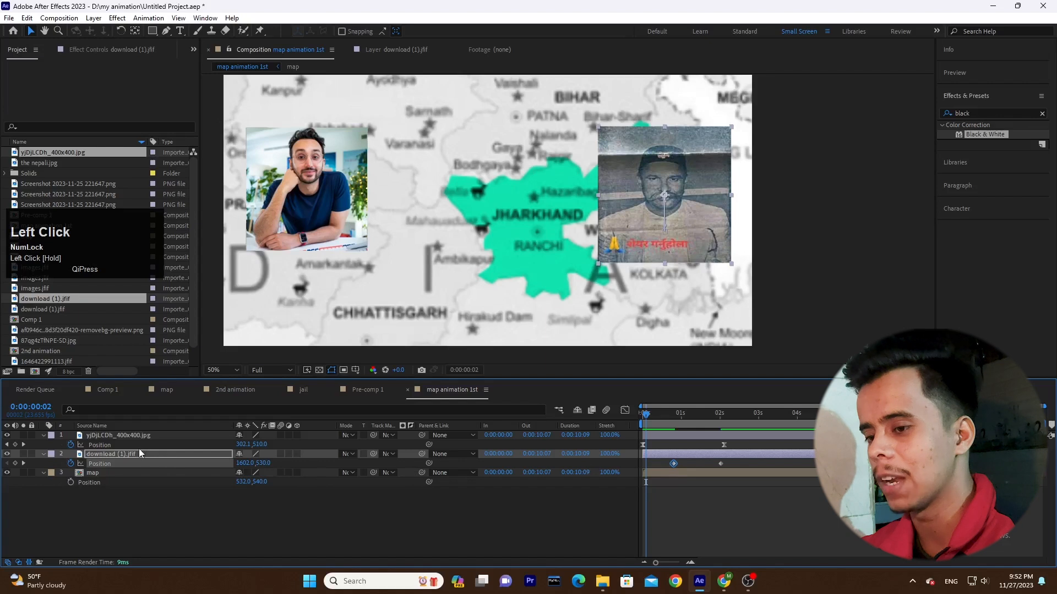
{"action": "left_click", "coordinate": [139, 452]}
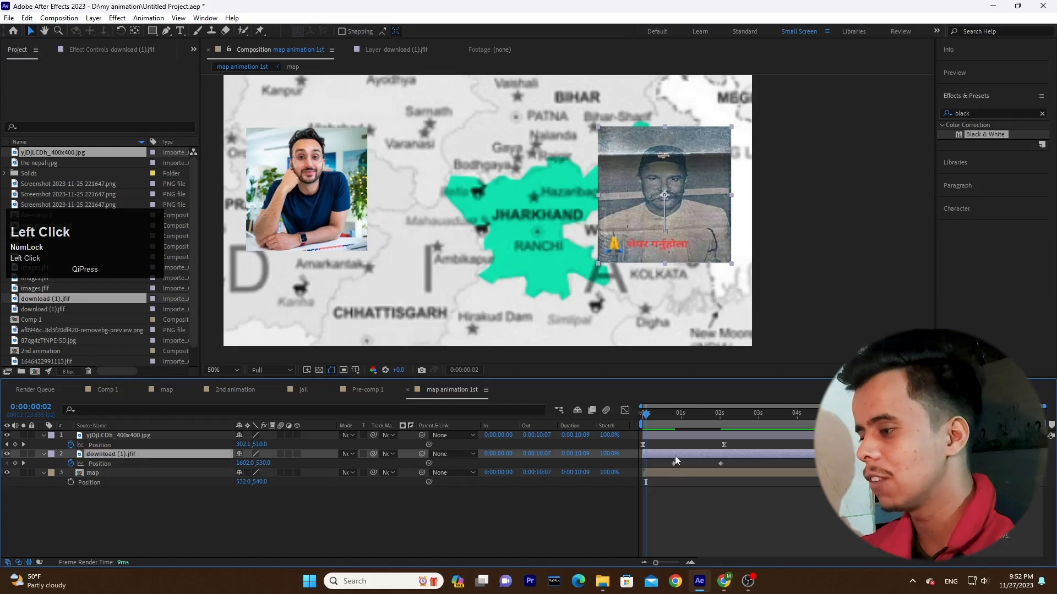
{"action": "left_click_drag", "start_coordinate": [721, 467], "coordinate": [659, 470]}
{"action": "key", "text": "F9"}
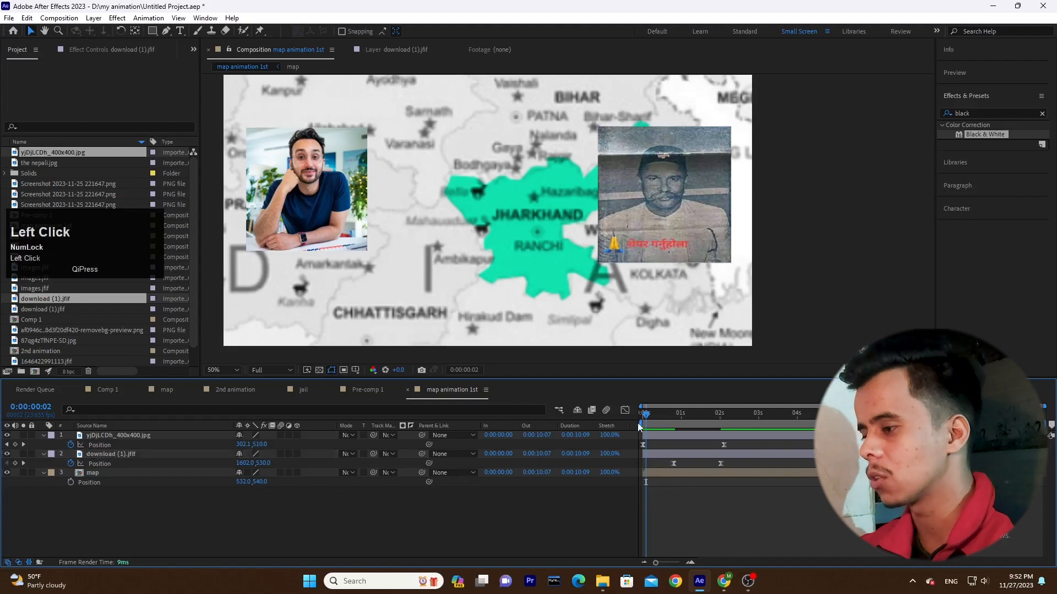
{"action": "key", "text": "space"}
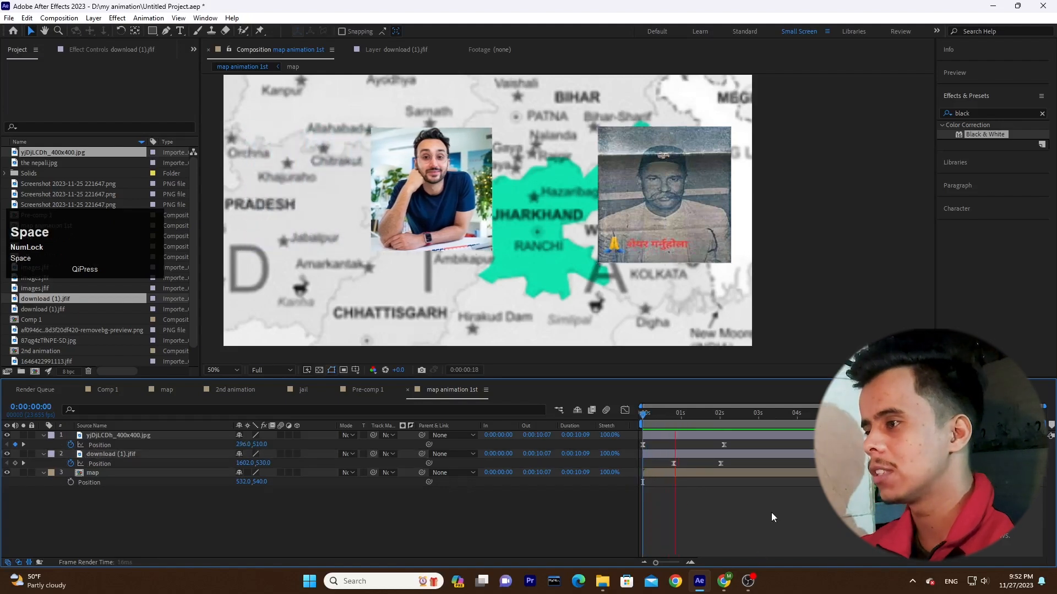
{"action": "key", "text": "space"}
{"action": "left_click_drag", "start_coordinate": [702, 424], "coordinate": [586, 437]}
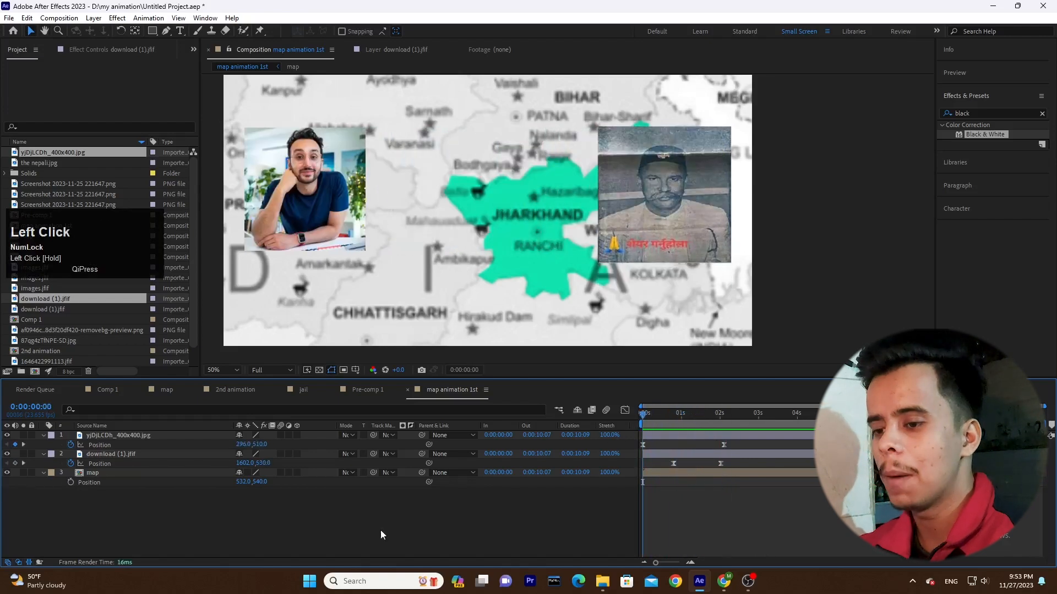
Keyframe the map layer's position from 532, 540 at 0 seconds to a point farther left at 0:00:02:23
{"action": "left_click", "coordinate": [169, 472]}
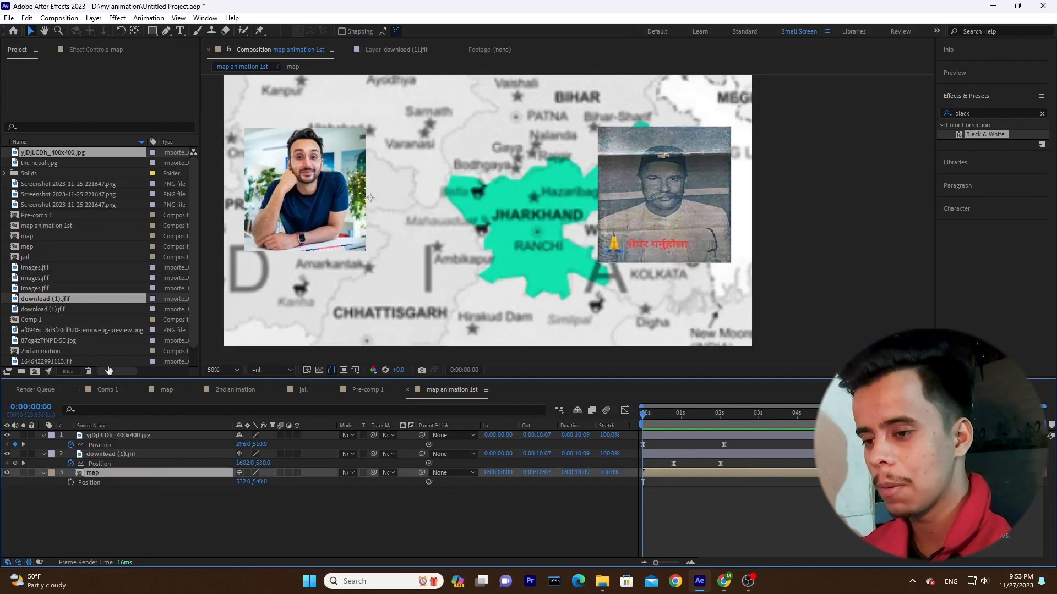
{"action": "left_click", "coordinate": [69, 482]}
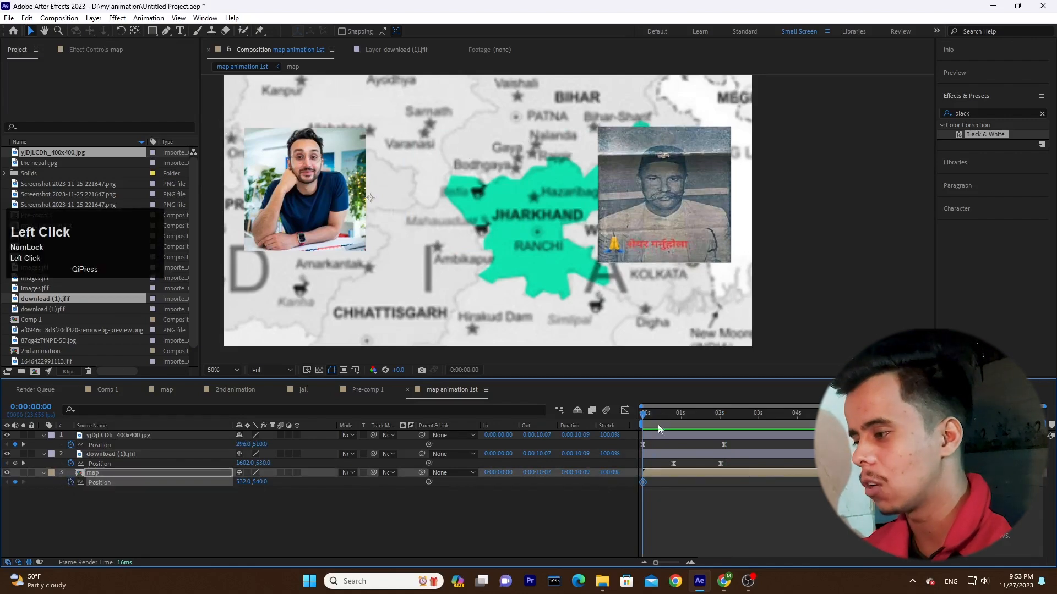
{"action": "left_click_drag", "start_coordinate": [699, 421], "coordinate": [757, 415]}
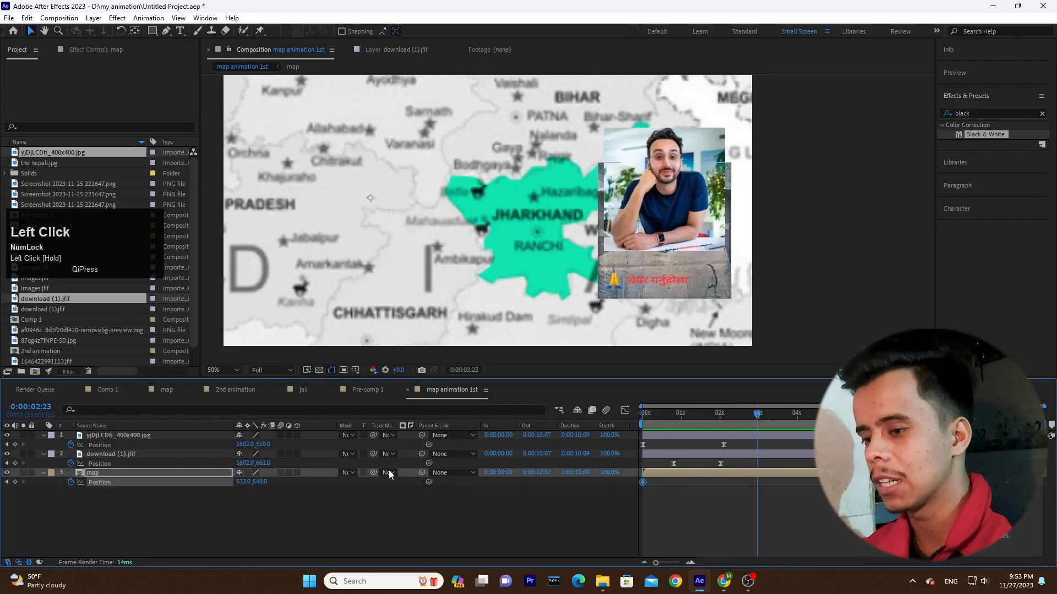
{"action": "left_click_drag", "start_coordinate": [243, 484], "coordinate": [565, 473]}
{"action": "left_click_drag", "start_coordinate": [680, 419], "coordinate": [612, 423]}
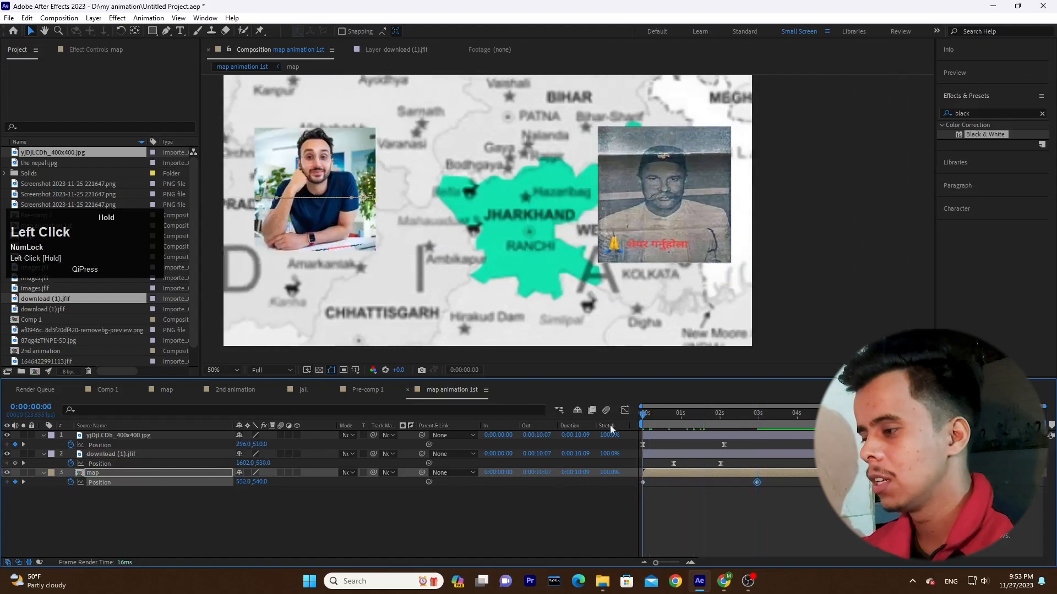
Delay the map's first position keyframe to about 1.2 seconds, apply Easy Ease to both keyframes and preview
{"action": "left_click_drag", "start_coordinate": [641, 483], "coordinate": [688, 490]}
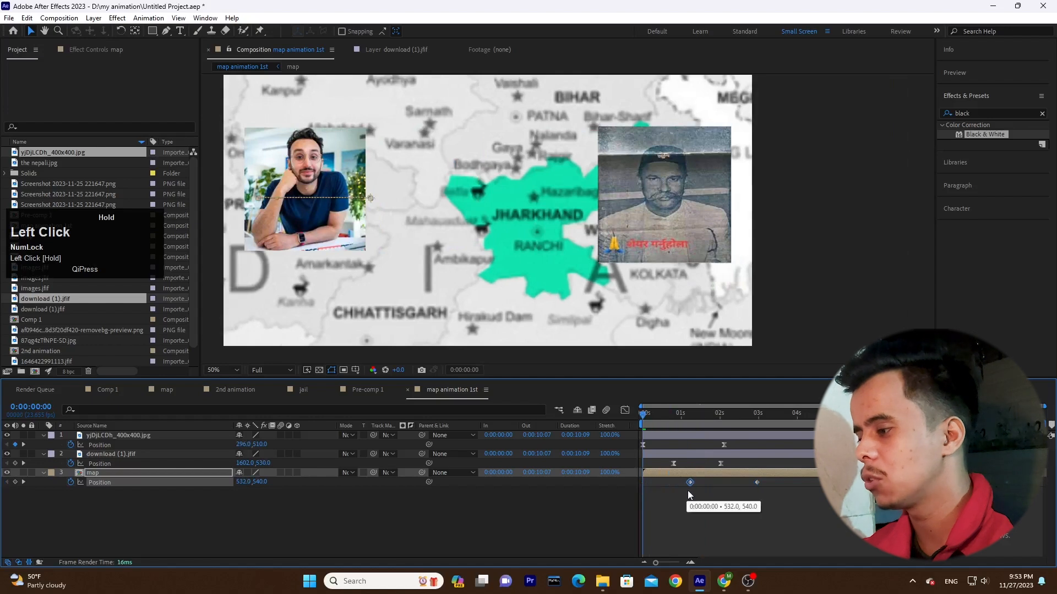
{"action": "left_click_drag", "start_coordinate": [768, 505], "coordinate": [687, 484]}
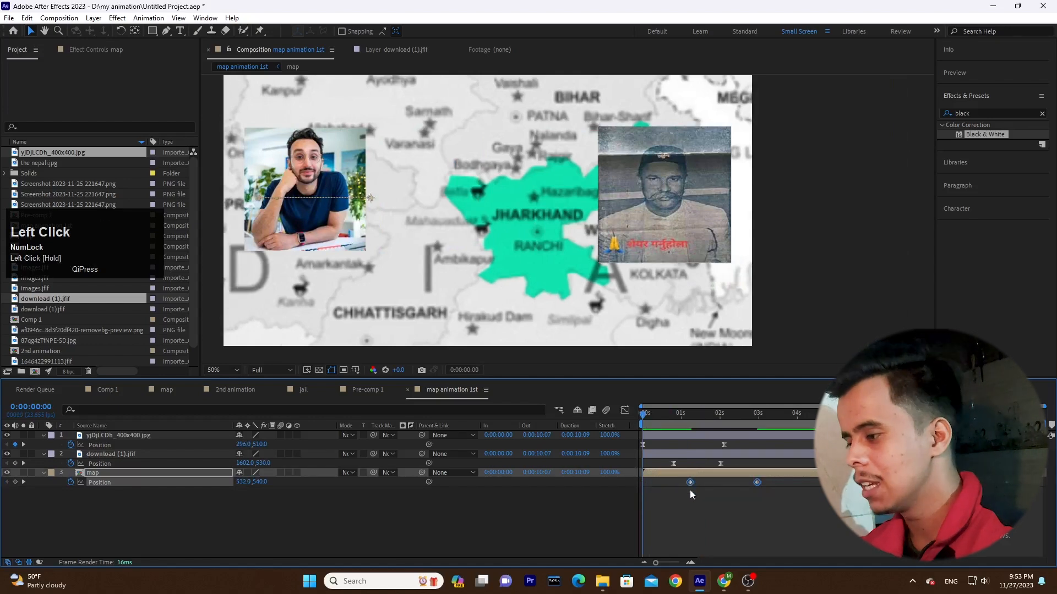
{"action": "key", "text": "F9"}
{"action": "left_click", "coordinate": [718, 513]}
{"action": "left_click_drag", "start_coordinate": [774, 524], "coordinate": [689, 490]}
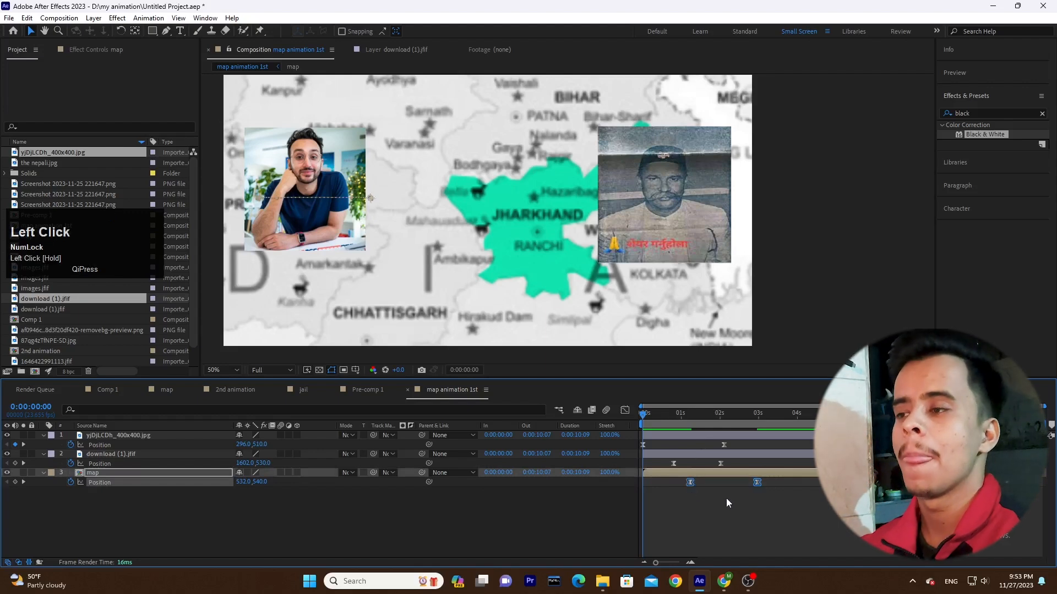
{"action": "key", "text": "space"}
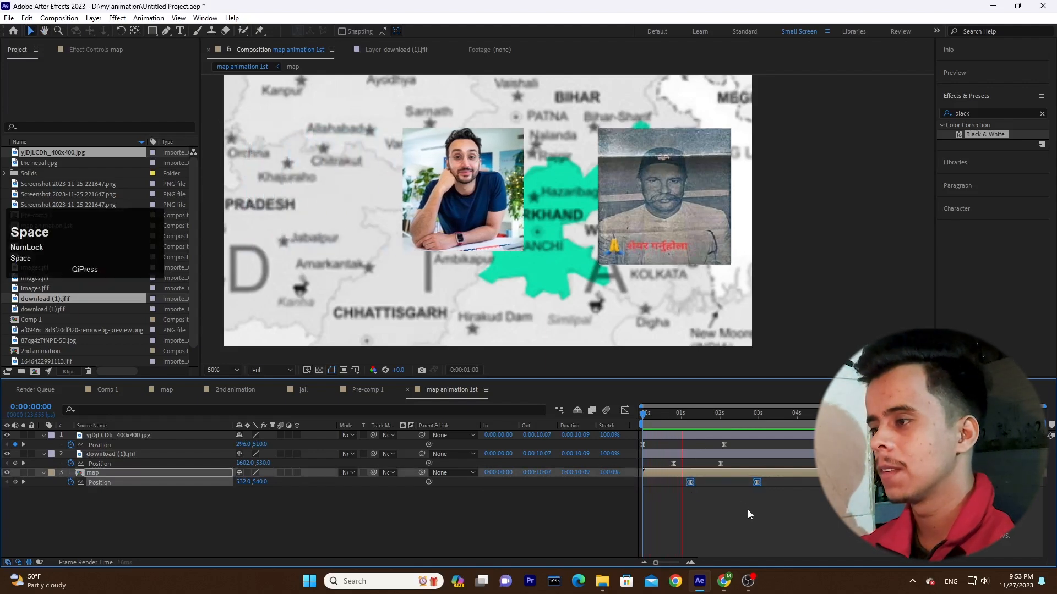
Retime the map's position keyframes to about 0.8 and 3.9 seconds and reshape their speed graph to peak early with a long slowdown
{"action": "left_click_drag", "start_coordinate": [705, 416], "coordinate": [622, 460]}
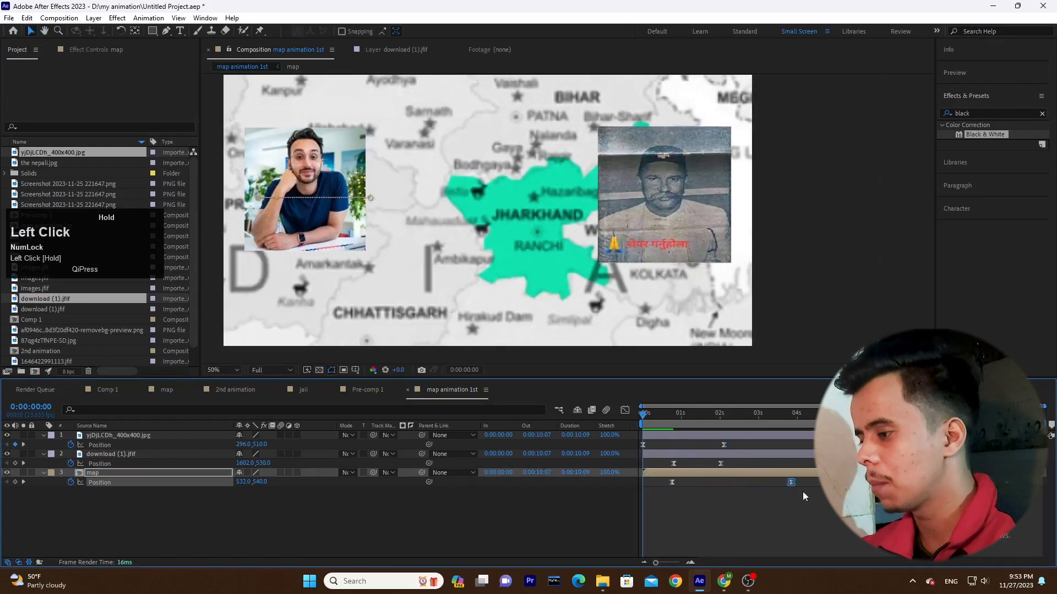
{"action": "left_click_drag", "start_coordinate": [808, 497], "coordinate": [662, 477]}
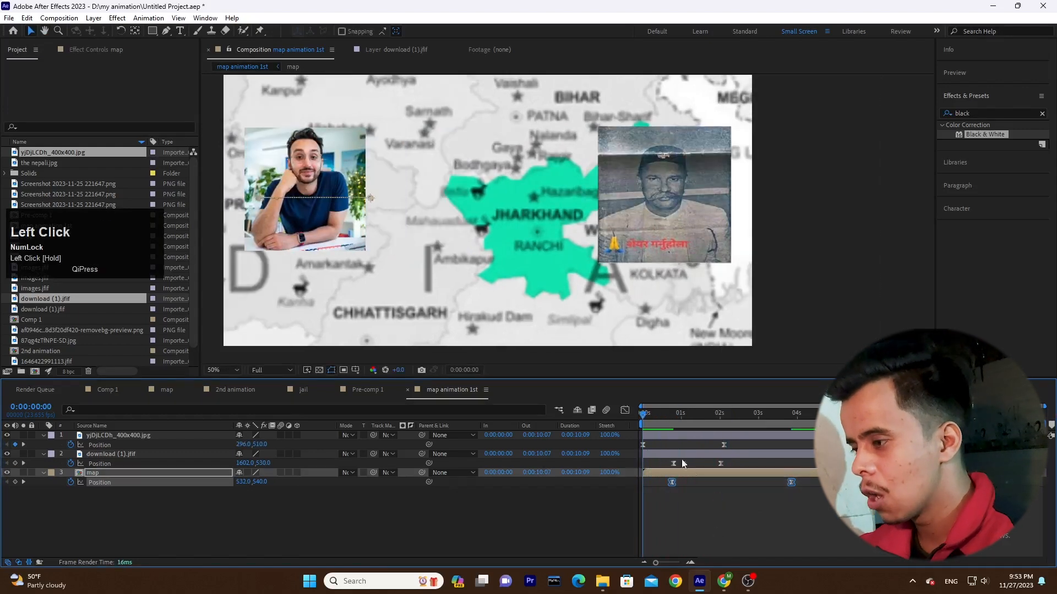
{"action": "left_click", "coordinate": [625, 410]}
{"action": "left_click_drag", "start_coordinate": [841, 524], "coordinate": [599, 535]}
{"action": "left_click_drag", "start_coordinate": [772, 532], "coordinate": [728, 526]}
{"action": "key", "text": "space"}
{"action": "key", "text": "space"}
{"action": "left_click_drag", "start_coordinate": [685, 413], "coordinate": [607, 420]}
{"action": "key", "text": "space"}
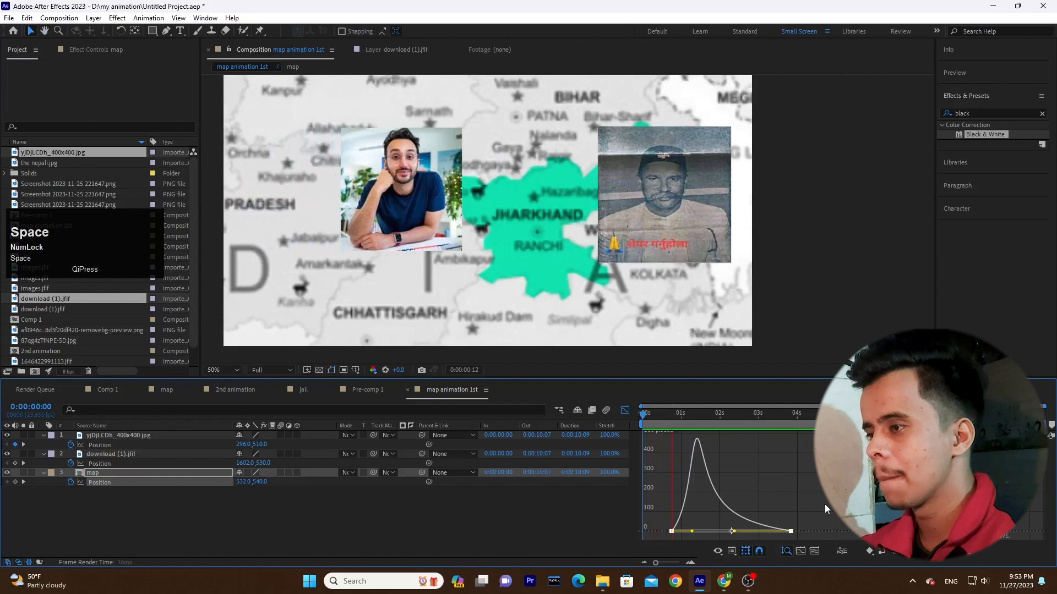
Replay the photo and map movement in the YouTube reference video to compare its timing, and return to After Effects
{"action": "left_click", "coordinate": [725, 581]}
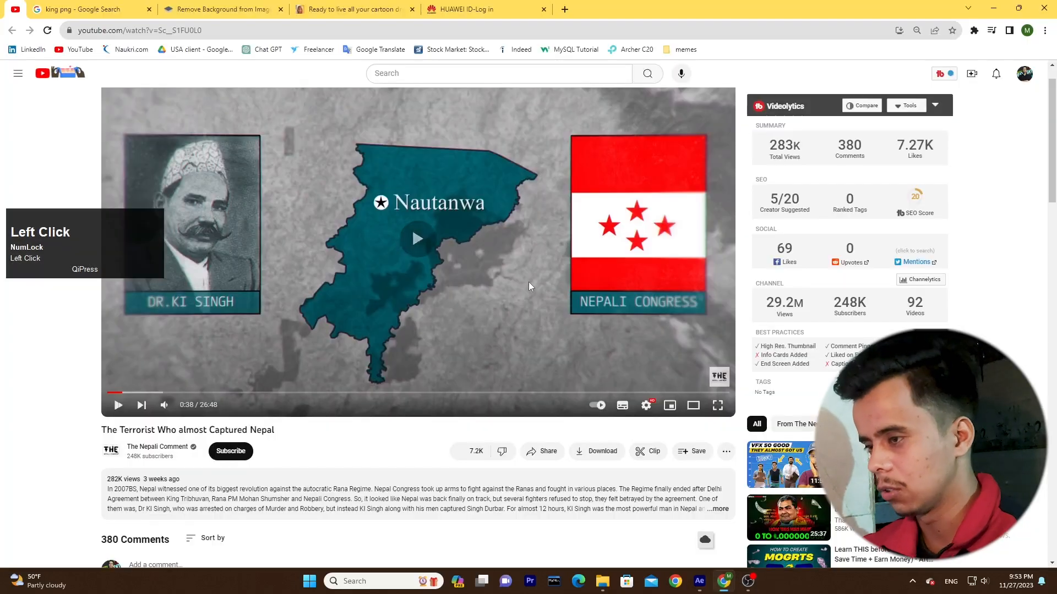
{"action": "key", "text": "Left"}
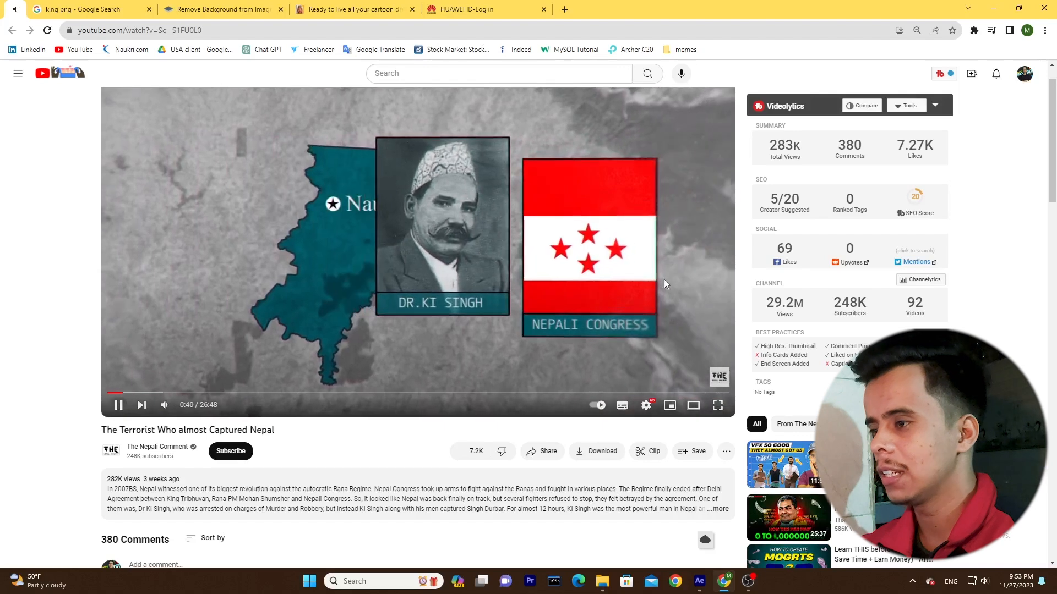
{"action": "key", "text": "space"}
{"action": "left_click", "coordinate": [699, 583]}
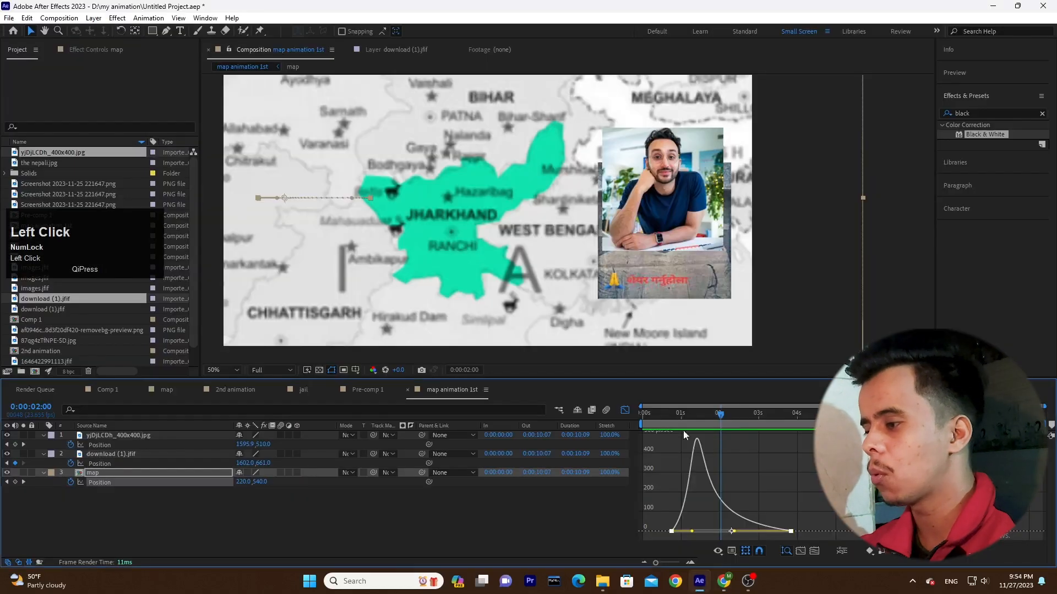
Extend the end position keyframes of yjDjLCDh_400x400.jpg to about 2.7 seconds and of the map beyond 4 seconds, previewing the timing
{"action": "left_click_drag", "start_coordinate": [691, 421], "coordinate": [620, 427]}
{"action": "key", "text": "space"}
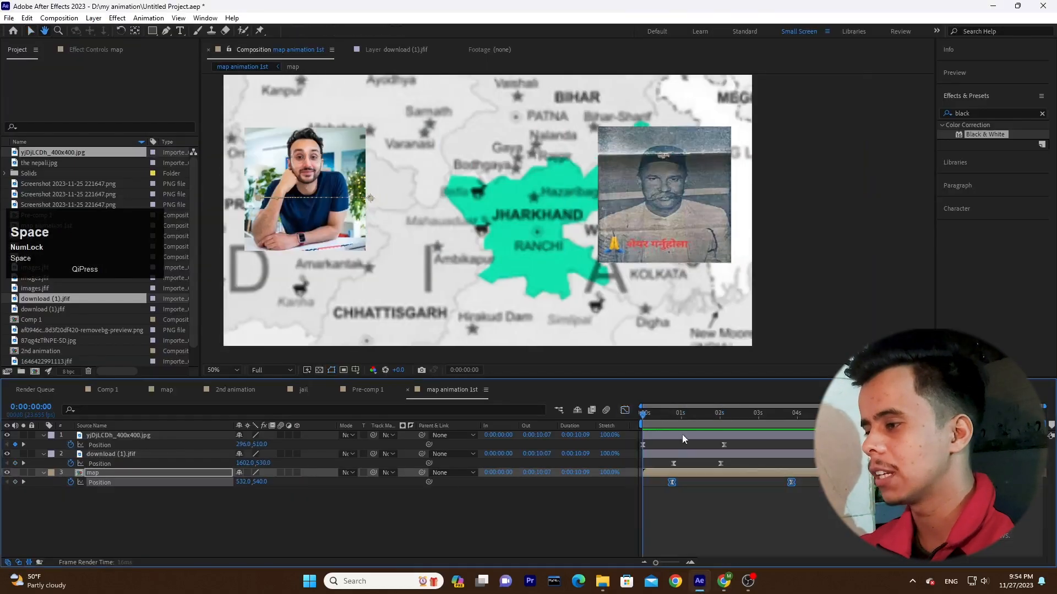
{"action": "left_click", "coordinate": [693, 423]}
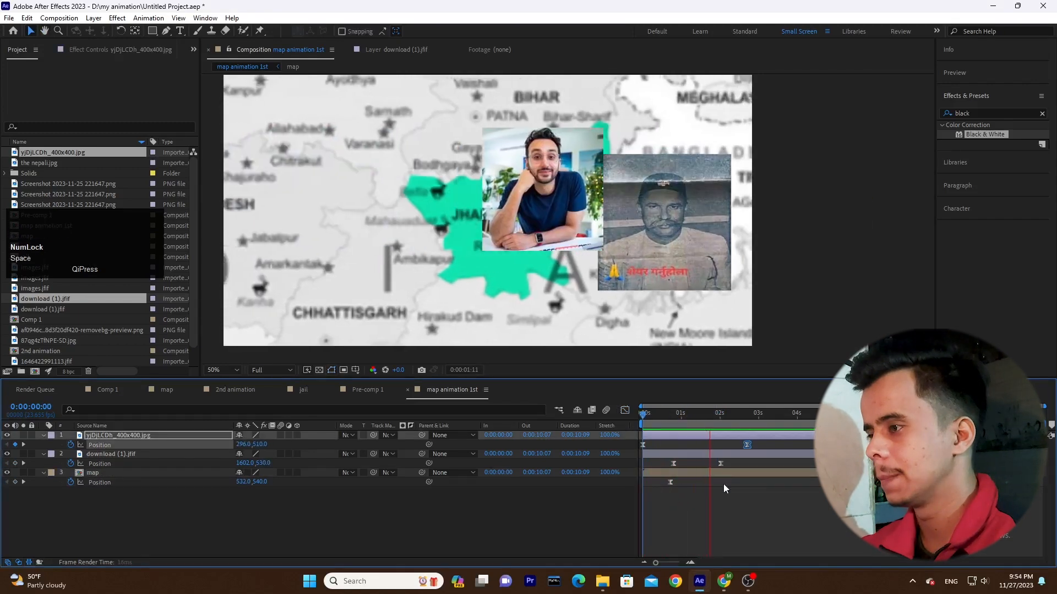
{"action": "key", "text": "space"}
{"action": "key", "text": "space"}
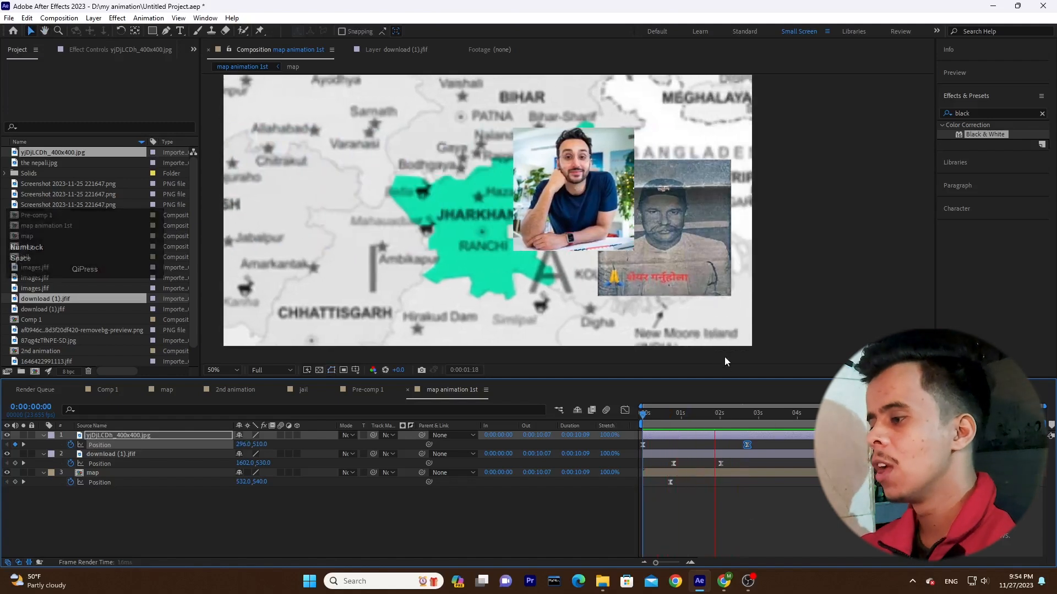
{"action": "left_click", "coordinate": [690, 423]}
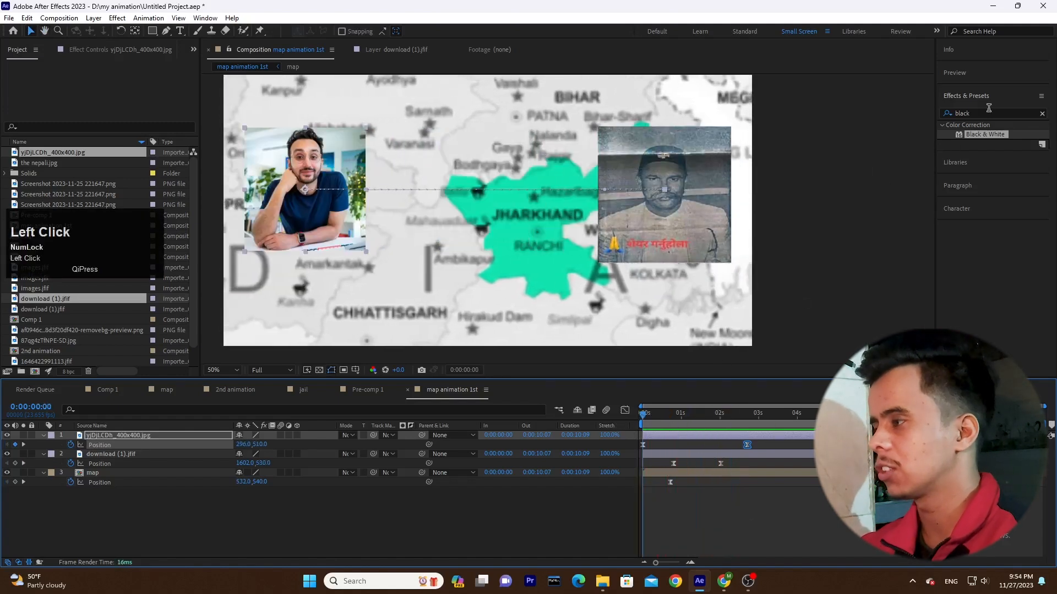
Find the Drop Shadow effect by searching for "drop" and apply it to the yjDjLCDh_400x400.jpg layer
{"action": "left_click_drag", "start_coordinate": [991, 113], "coordinate": [701, 139]}
{"action": "key", "text": "BackSpace"}
{"action": "type", "text": "drop"}
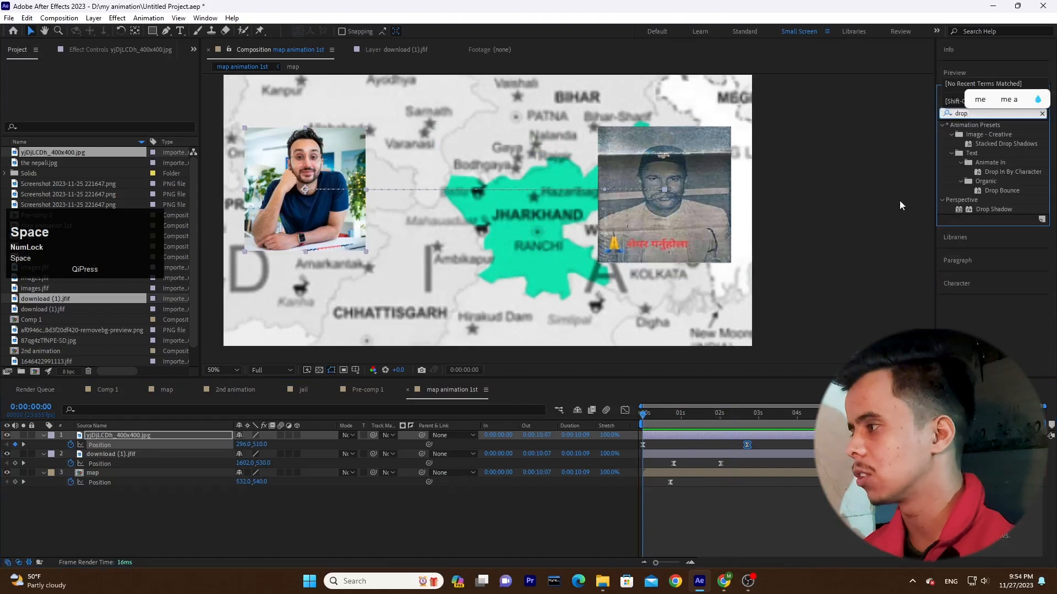
{"action": "left_click_drag", "start_coordinate": [1000, 210], "coordinate": [157, 437]}
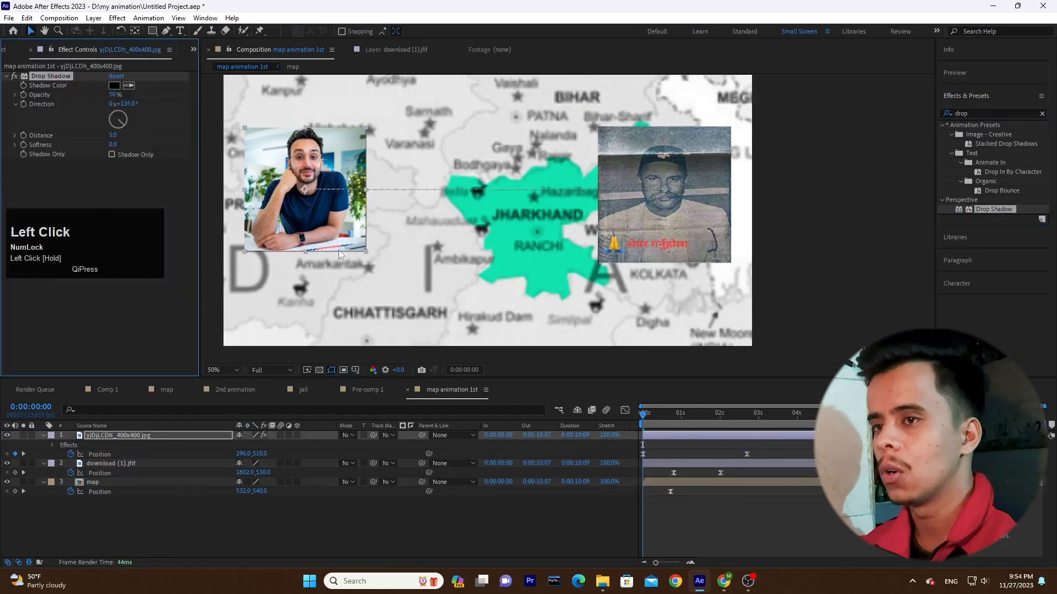
Set the photo's drop shadow to 66% opacity, distance 13 and softness 24
{"action": "left_click_drag", "start_coordinate": [113, 95], "coordinate": [125, 94]}
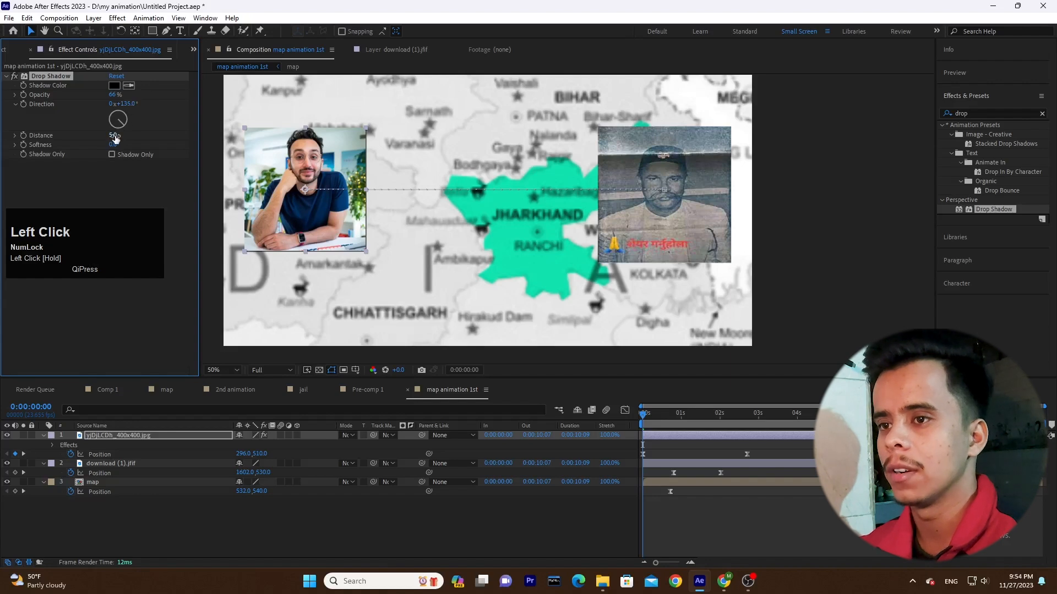
{"action": "left_click_drag", "start_coordinate": [123, 146], "coordinate": [108, 127]}
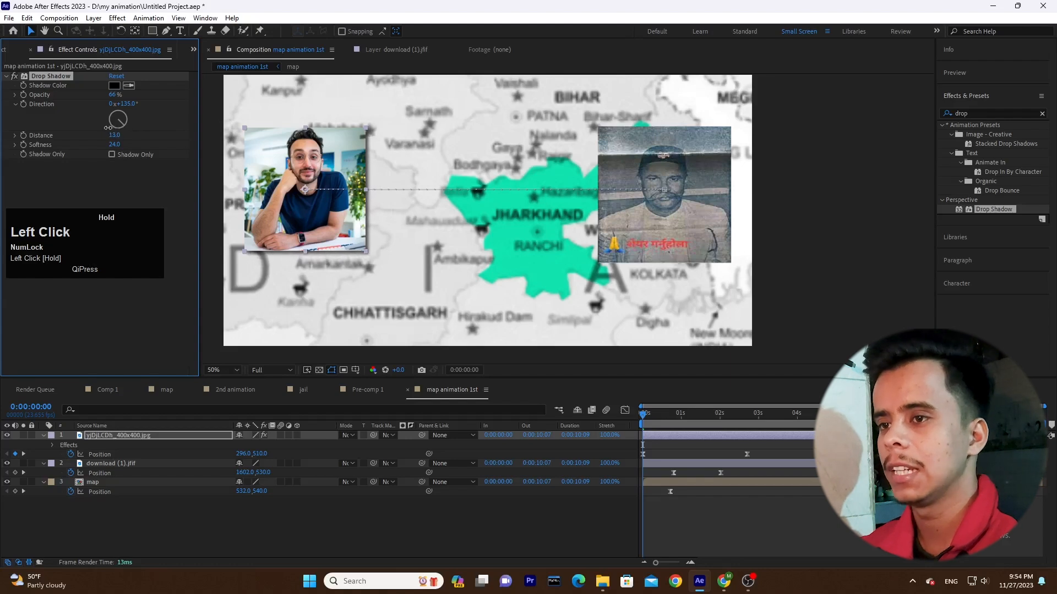
{"action": "left_click", "coordinate": [80, 175]}
Copy the Drop Shadow effect from yjDjLCDh_400x400.jpg onto the download (1).jfif layer
{"action": "left_click", "coordinate": [51, 75]}
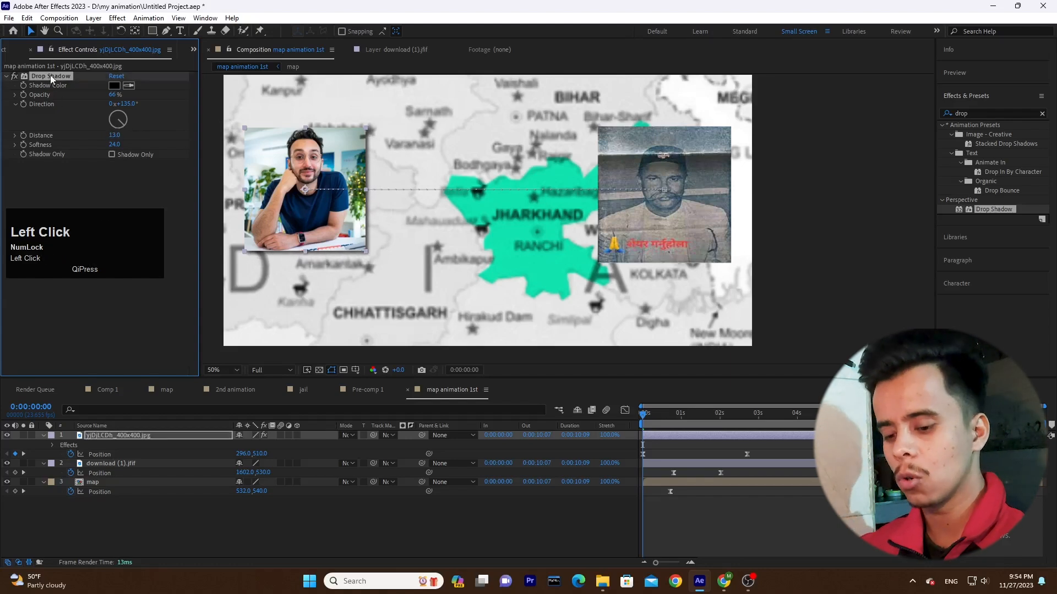
{"action": "key", "text": "ctrl+c"}
{"action": "left_click", "coordinate": [110, 464]}
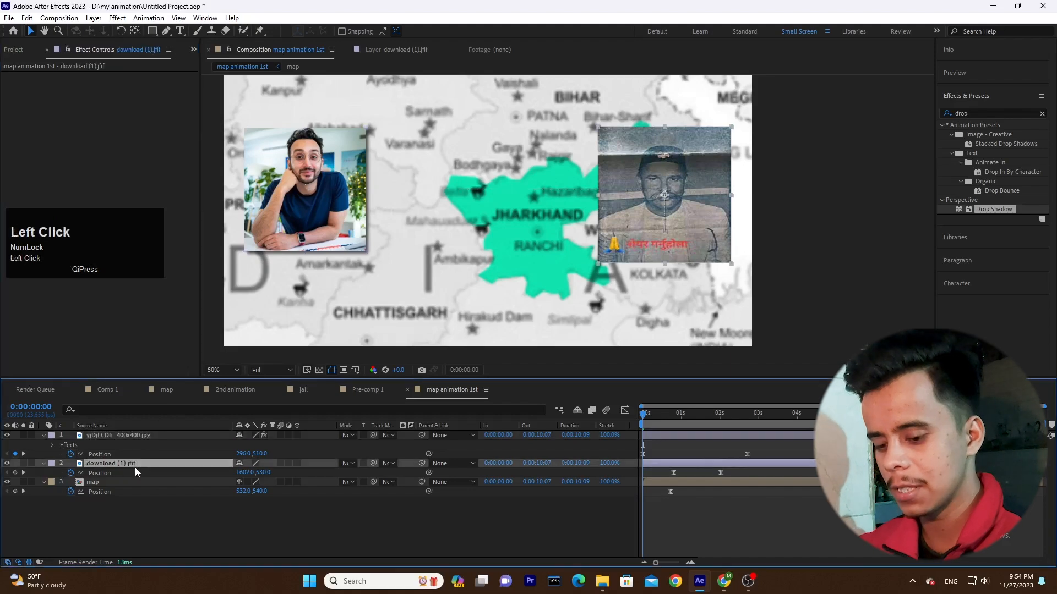
{"action": "key", "text": "ctrl+v"}
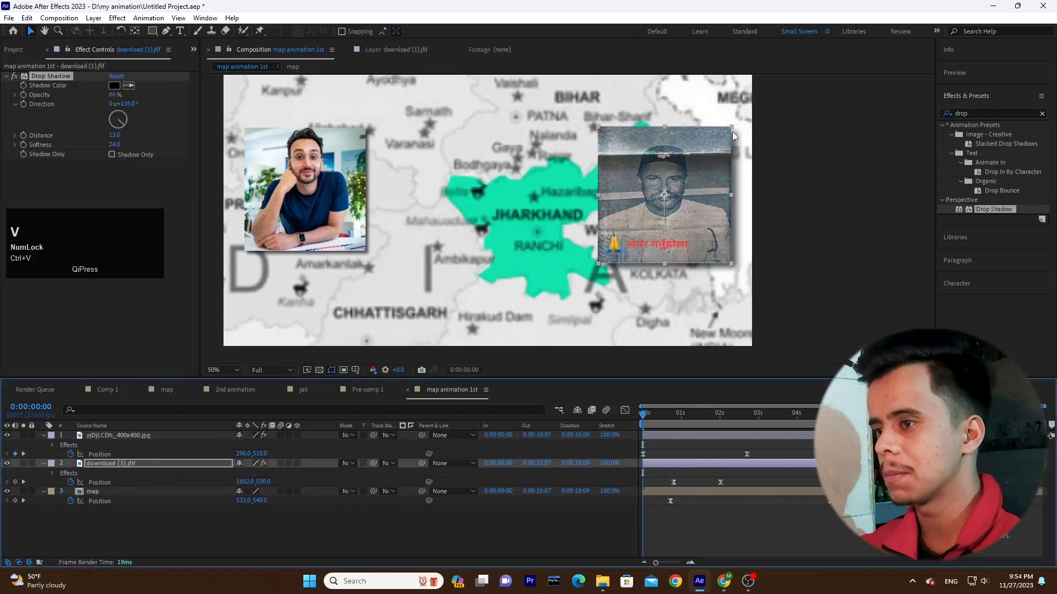
Preview the map animation 1st composition from the start to check the photo movement and drop shadows
{"action": "left_click", "coordinate": [223, 520]}
{"action": "key", "text": "space"}
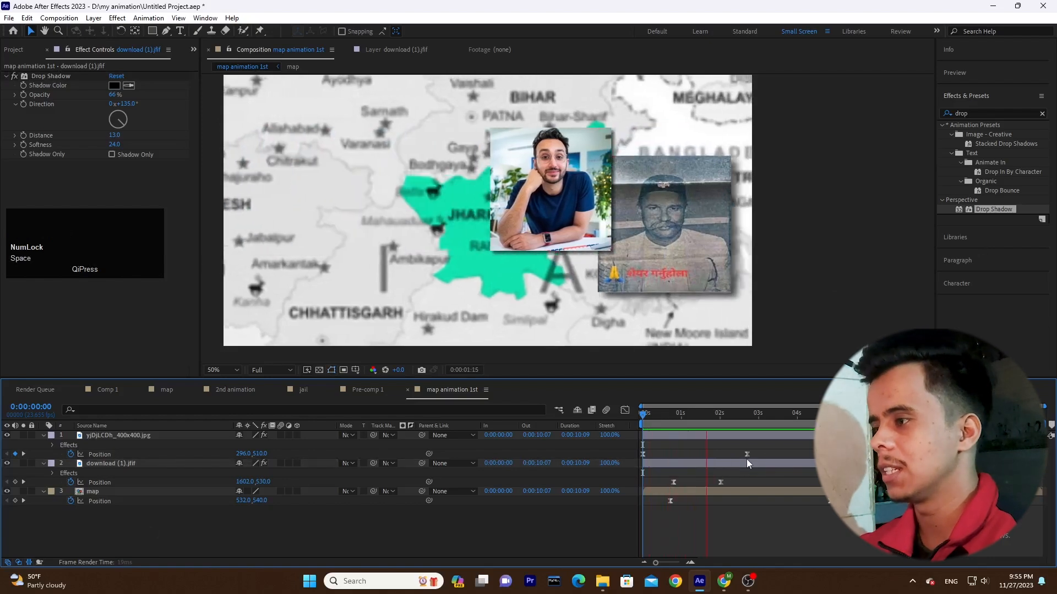
{"action": "key", "text": "space"}
{"action": "left_click", "coordinate": [678, 452]}
{"action": "key", "text": "space"}
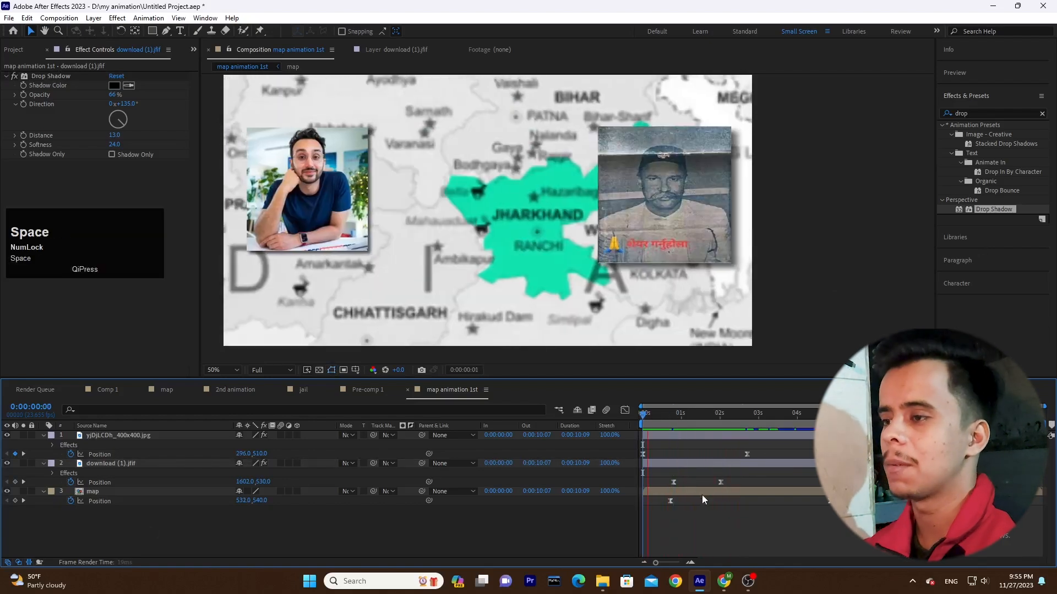
{"action": "key", "text": "space"}
Switch to Chrome and replay The Nepali Comment's video around 0:45 to examine the map scene with gun markers
{"action": "left_click", "coordinate": [723, 581]}
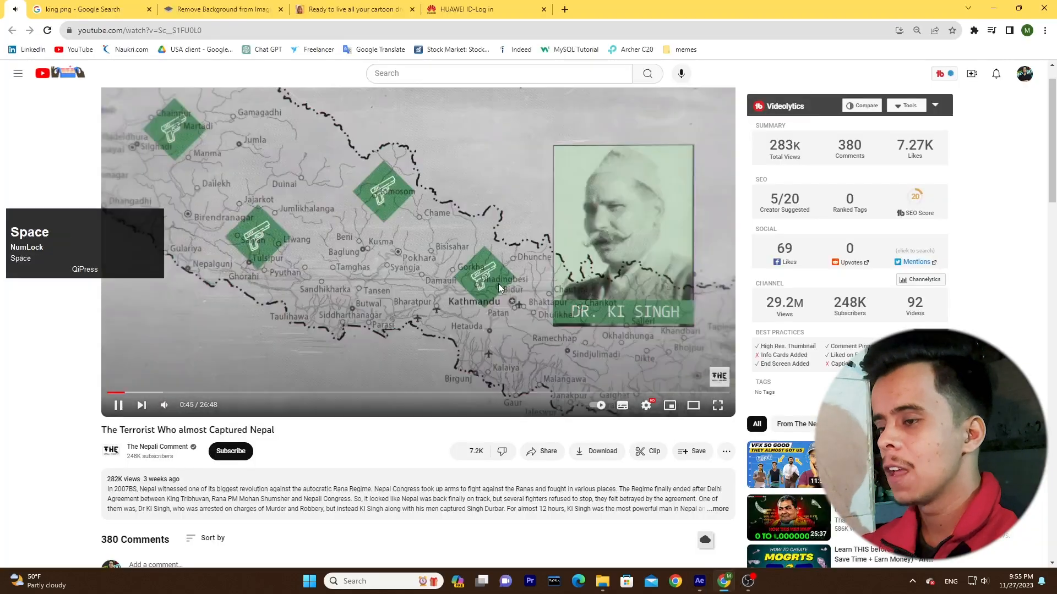
{"action": "key", "text": "space"}
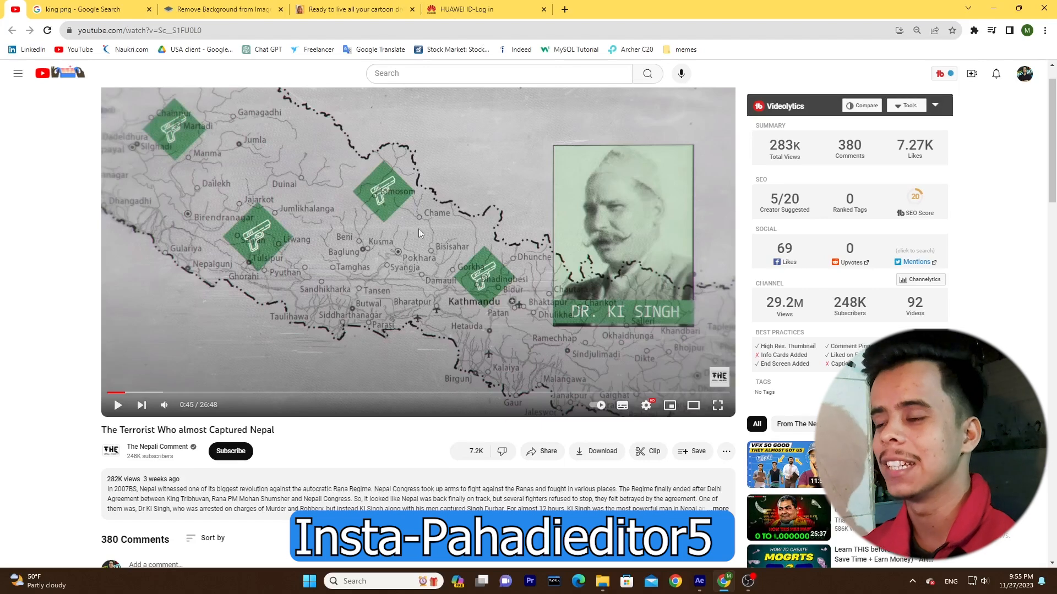
{"action": "key", "text": "space"}
{"action": "key", "text": "space"}
{"action": "key", "text": "space"}
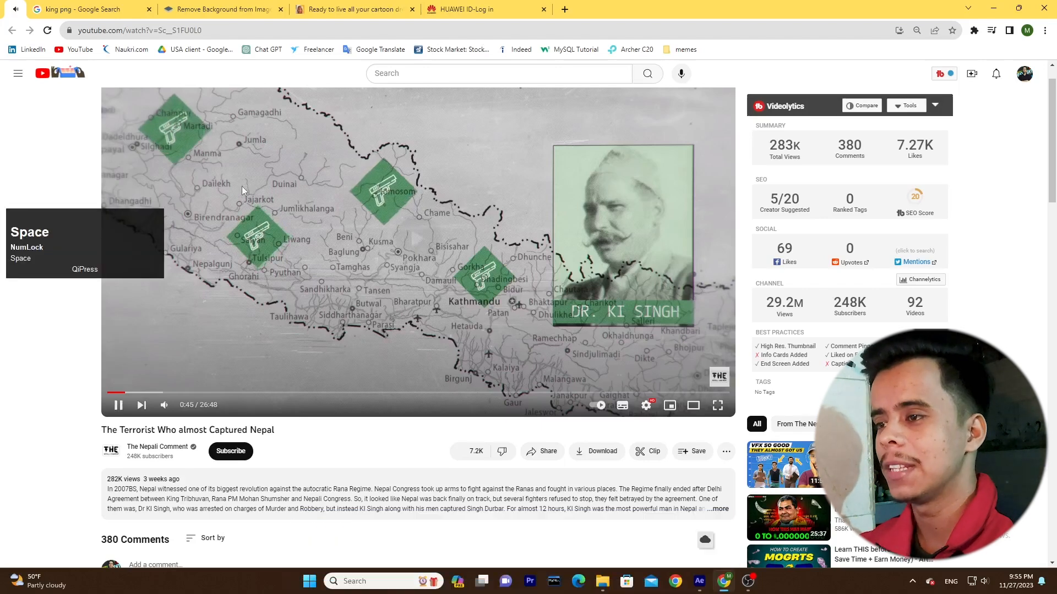
{"action": "key", "text": "Left"}
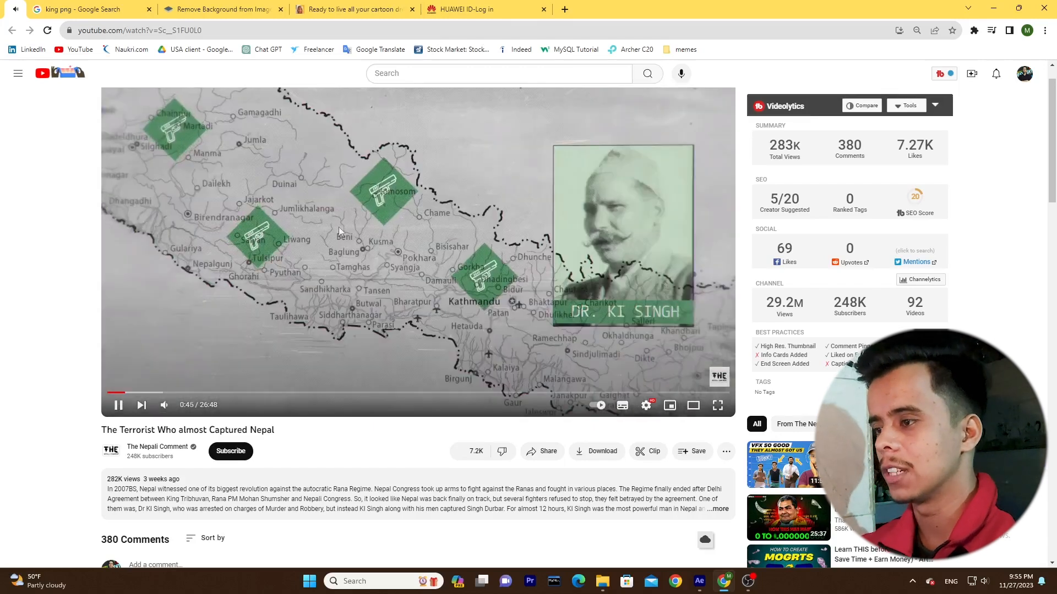
{"action": "key", "text": "space"}
Switch back to After Effects and create a new composition named "gun animation"
{"action": "left_click", "coordinate": [704, 579]}
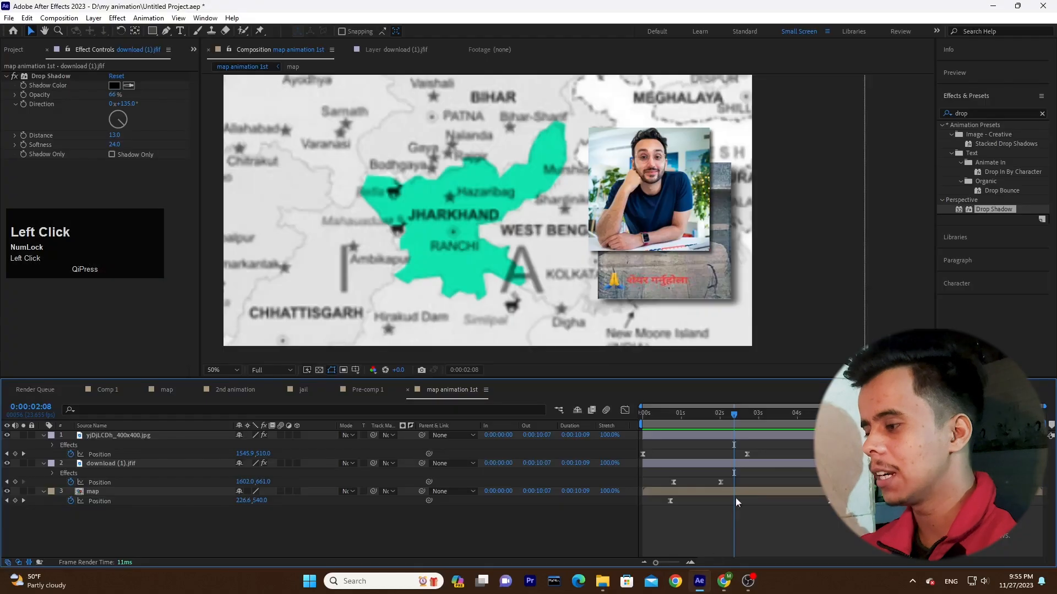
{"action": "left_click_drag", "start_coordinate": [720, 414], "coordinate": [609, 429]}
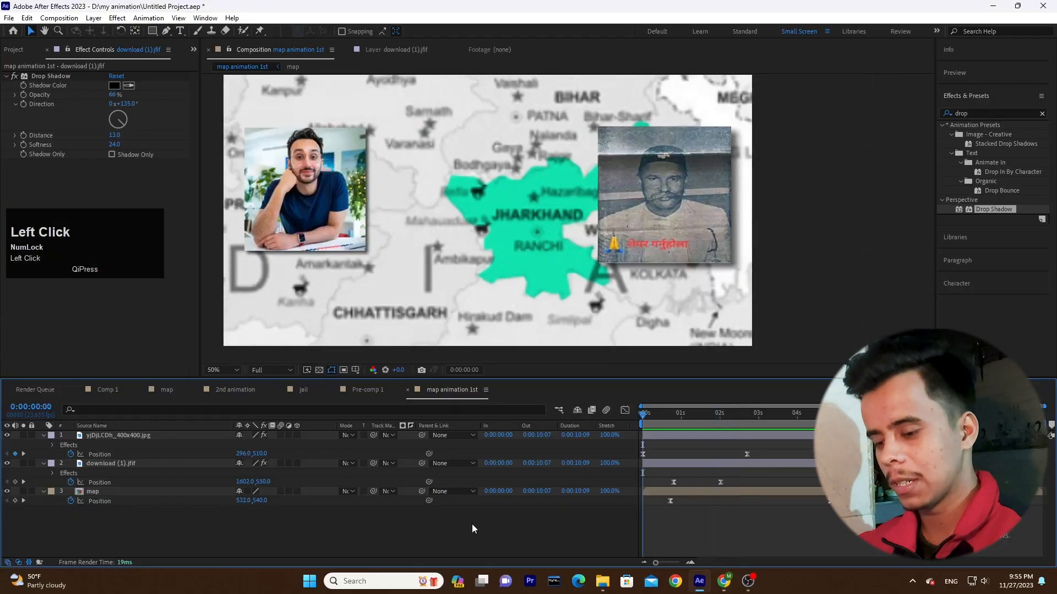
{"action": "key", "text": "ctrl+n"}
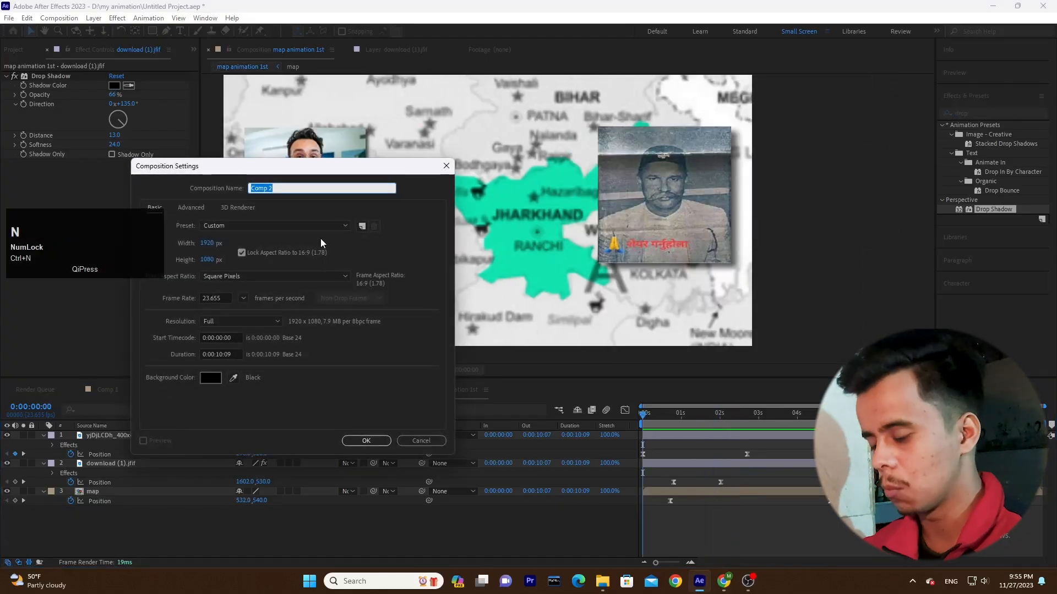
{"action": "type", "text": "gun"}
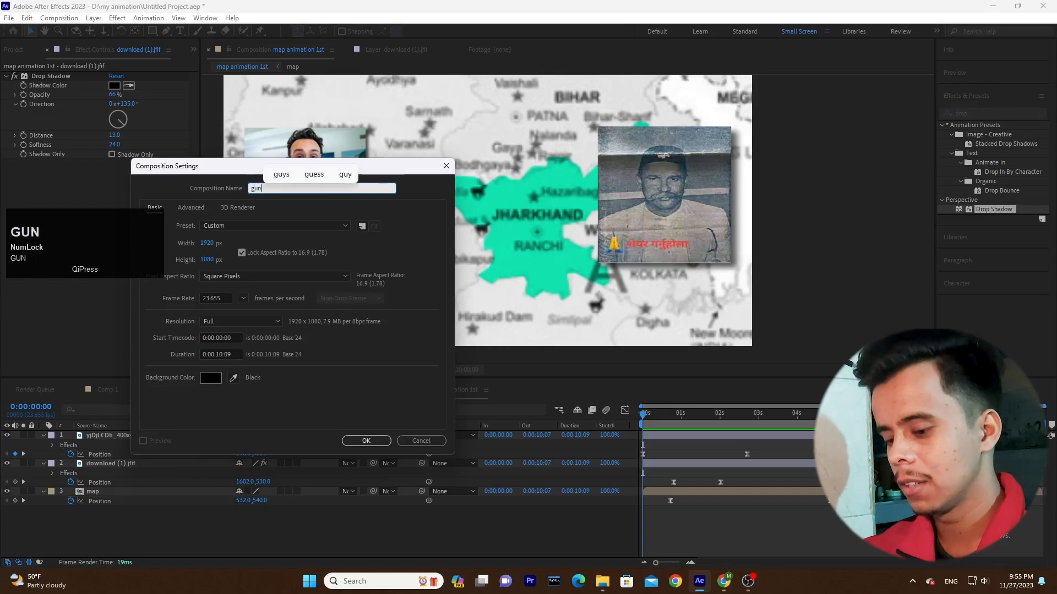
{"action": "type", "text": " animation"}
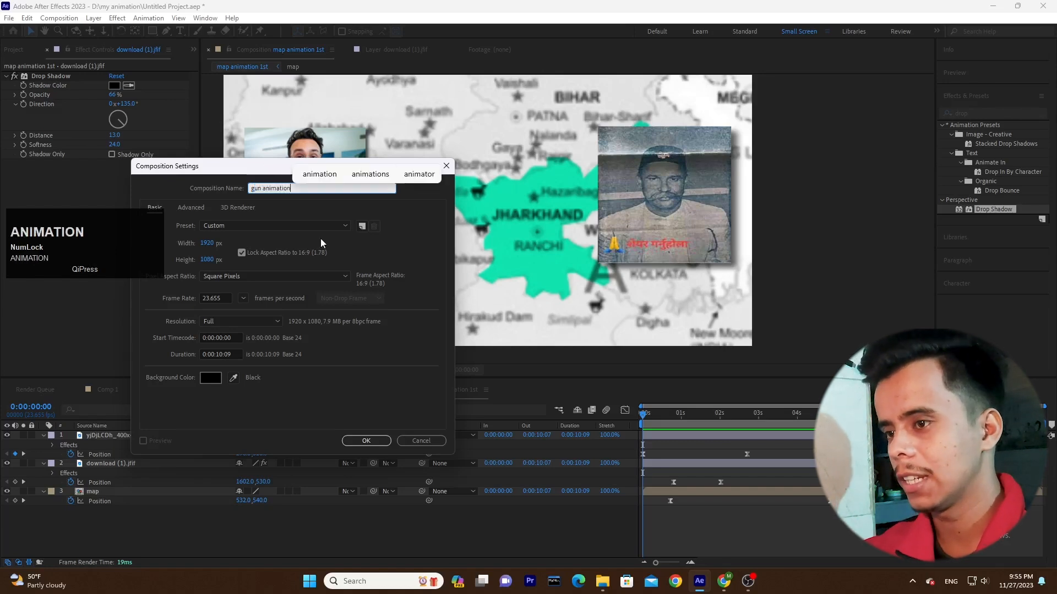
{"action": "key", "text": "Return"}
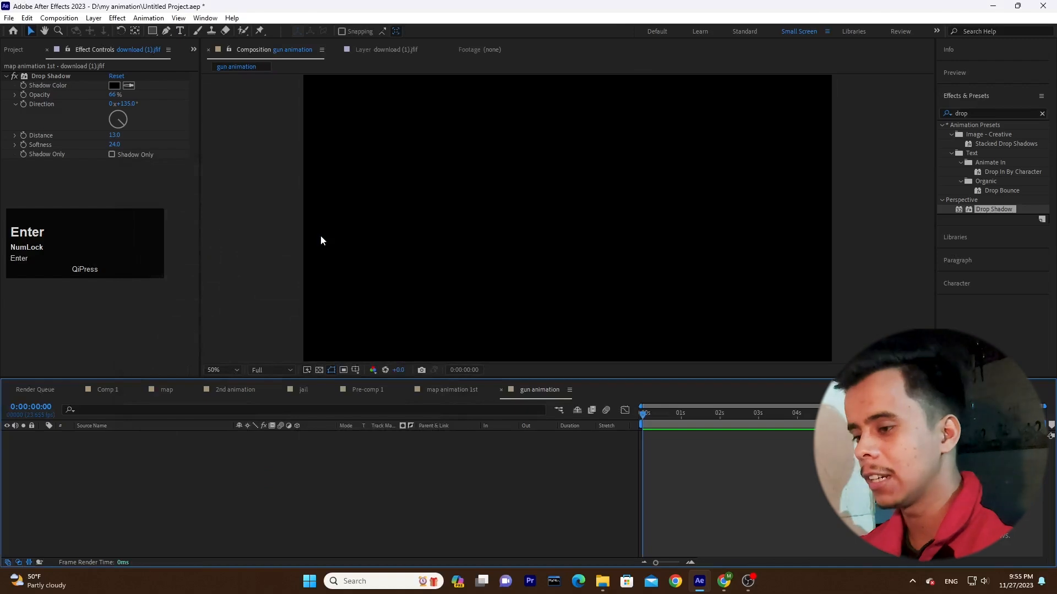
Add Screenshot 2023-11-25 221647.png from the Downloads folder to the gun animation composition and enlarge it to overfill the frame
{"action": "left_click", "coordinate": [285, 496]}
{"action": "left_click", "coordinate": [602, 581]}
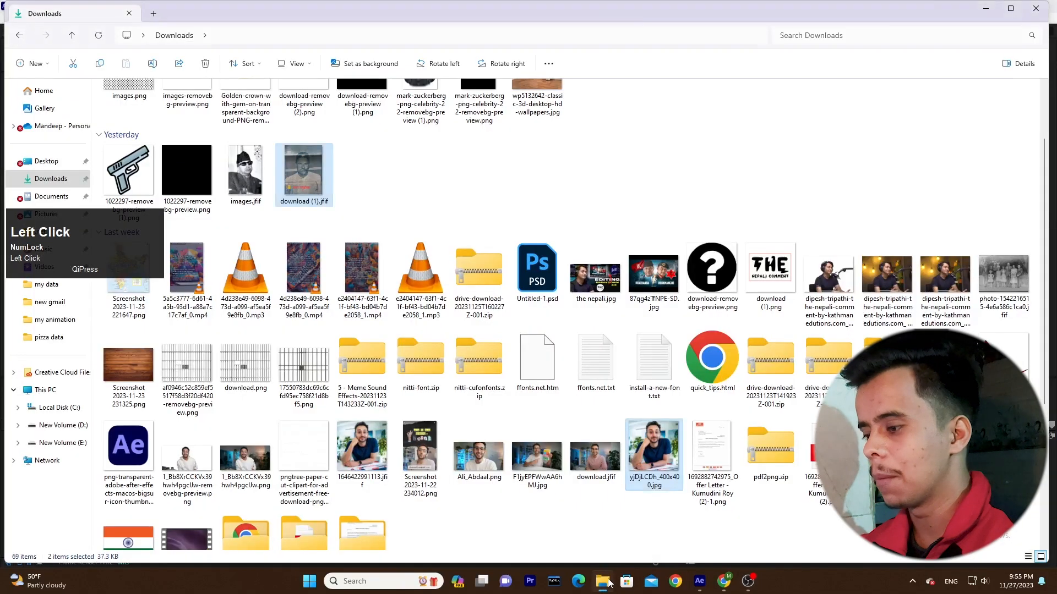
{"action": "left_click", "coordinate": [724, 581]}
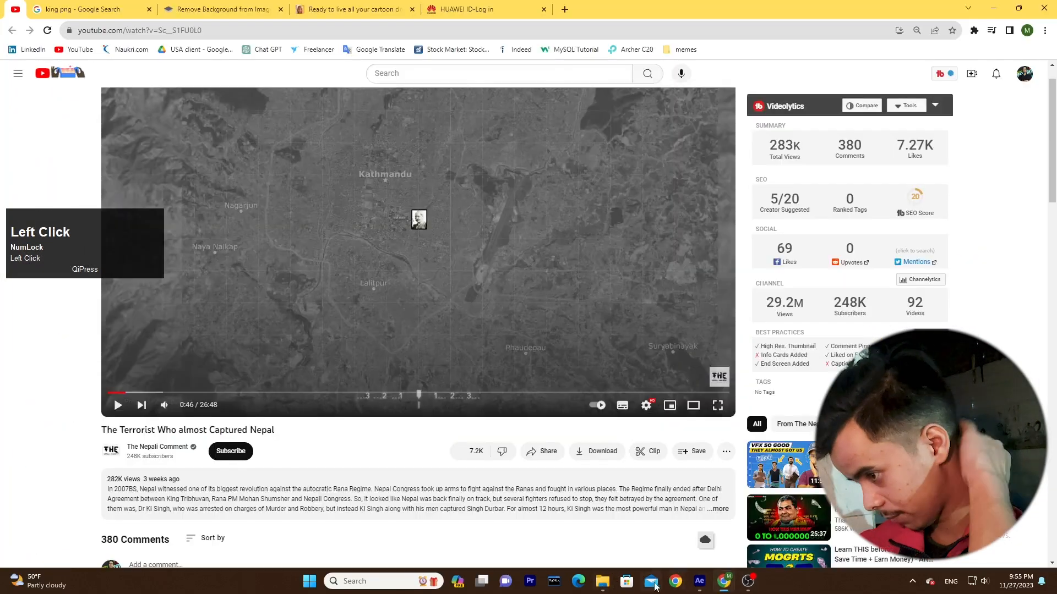
{"action": "left_click", "coordinate": [602, 581]}
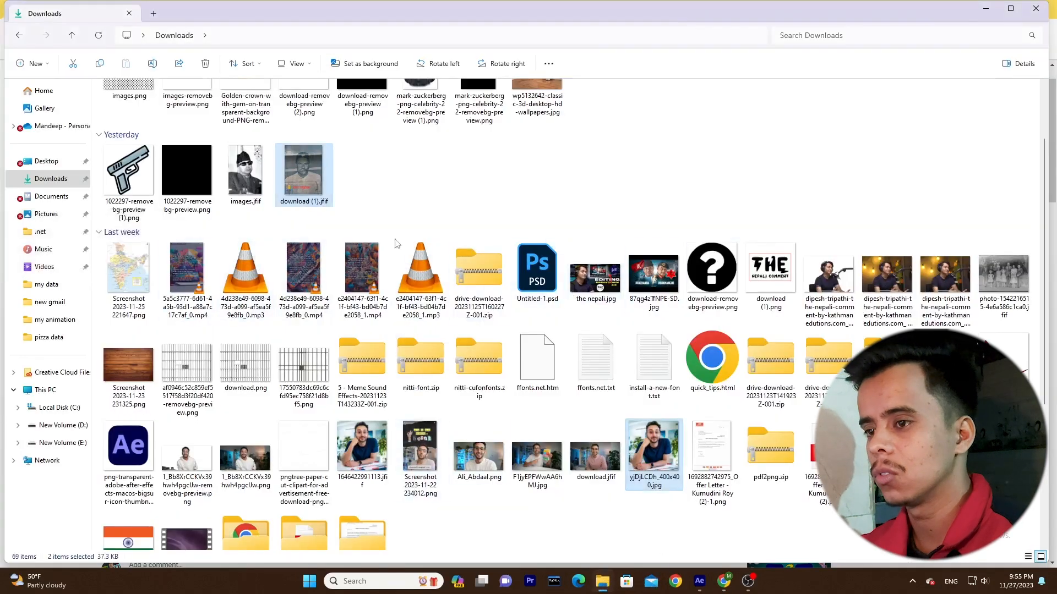
{"action": "left_click_drag", "start_coordinate": [146, 281], "coordinate": [260, 462]}
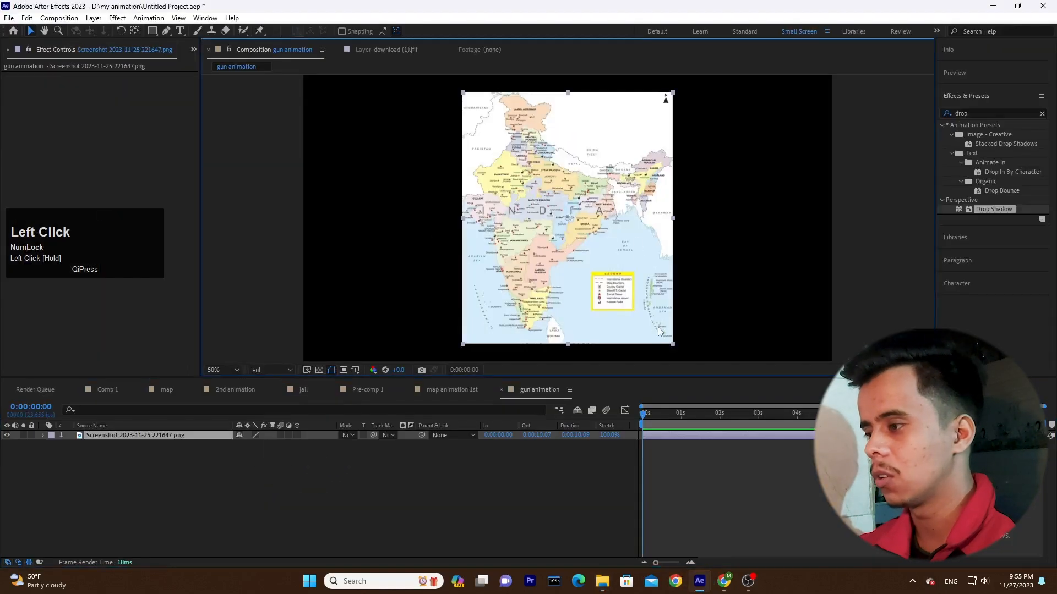
{"action": "left_click_drag", "start_coordinate": [674, 350], "coordinate": [903, 495]}
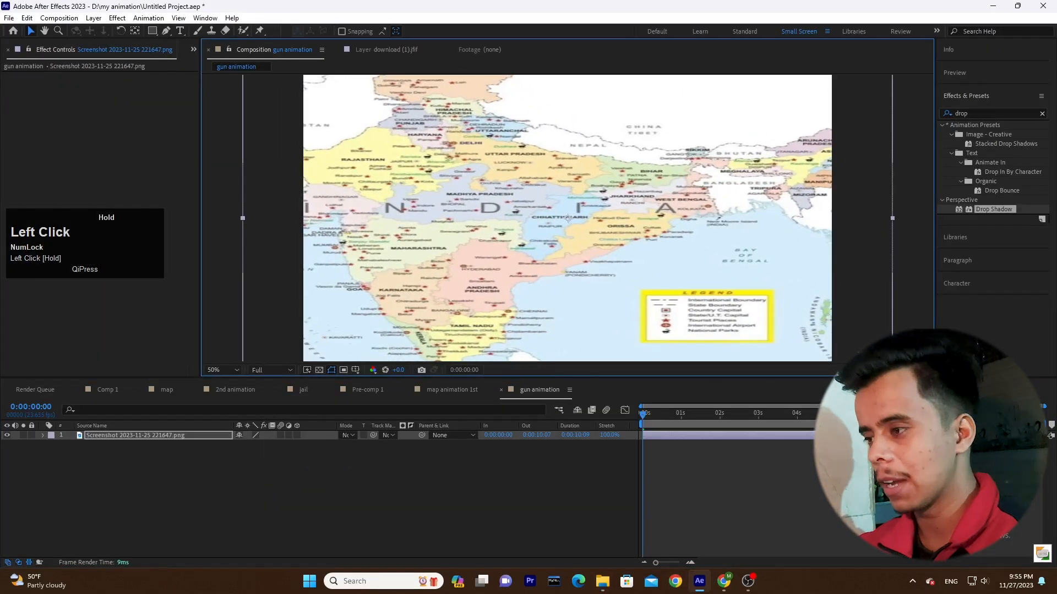
{"action": "left_click", "coordinate": [580, 480]}
{"action": "key", "text": "comma"}
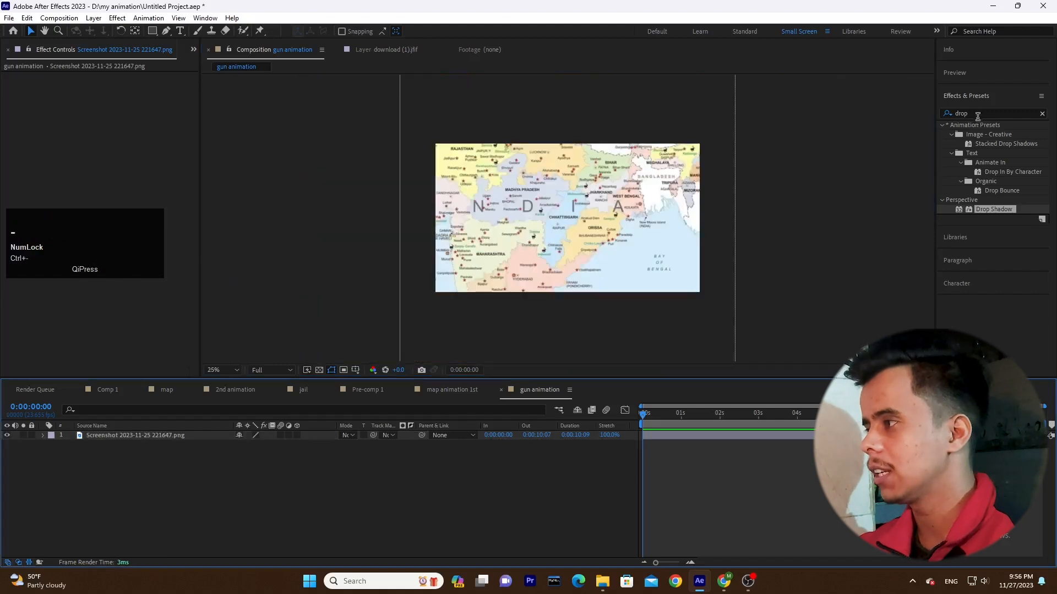
Find the Tint effect by searching for "tint" and apply it to the India map screenshot layer
{"action": "left_click", "coordinate": [955, 113]}
{"action": "double_click", "coordinate": [955, 114]}
{"action": "key", "text": "BackSpace"}
{"action": "type", "text": "tint"}
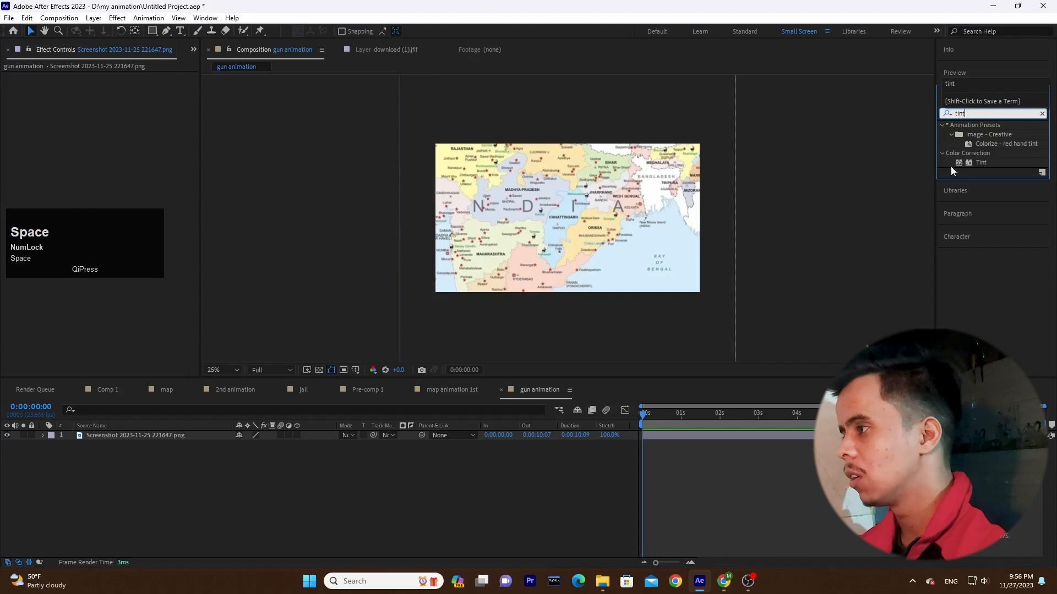
{"action": "left_click", "coordinate": [978, 162]}
{"action": "left_click_drag", "start_coordinate": [976, 165], "coordinate": [116, 435]}
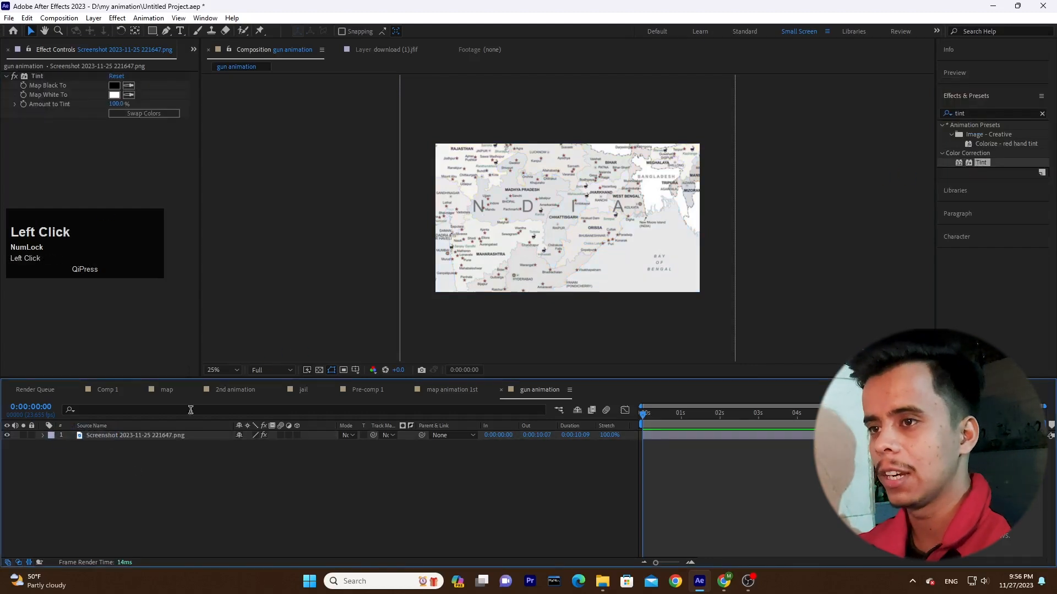
Switch to Chrome and replay the reference map scene to examine the green shapes behind the gun icons
{"action": "left_click", "coordinate": [724, 581]}
{"action": "key", "text": "alt+space"}
{"action": "left_click", "coordinate": [266, 233]}
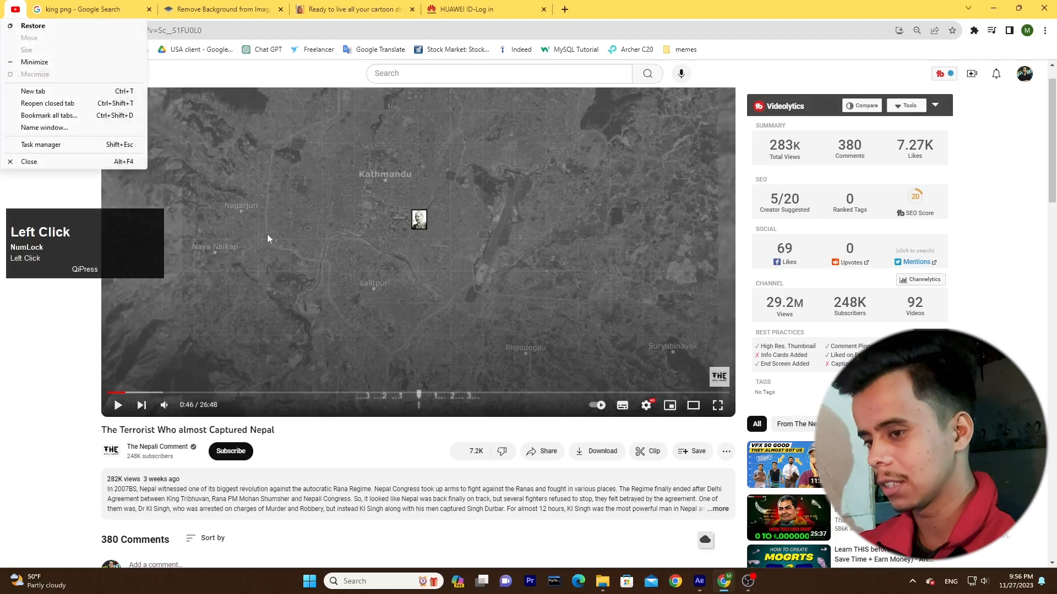
{"action": "key", "text": "Left"}
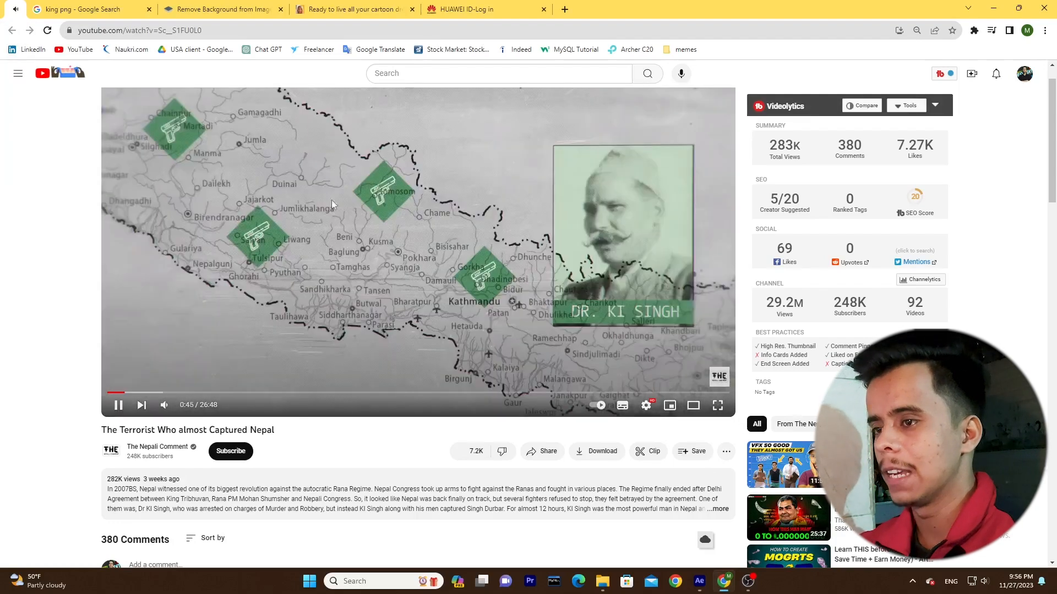
{"action": "key", "text": "space"}
{"action": "left_click", "coordinate": [457, 263]}
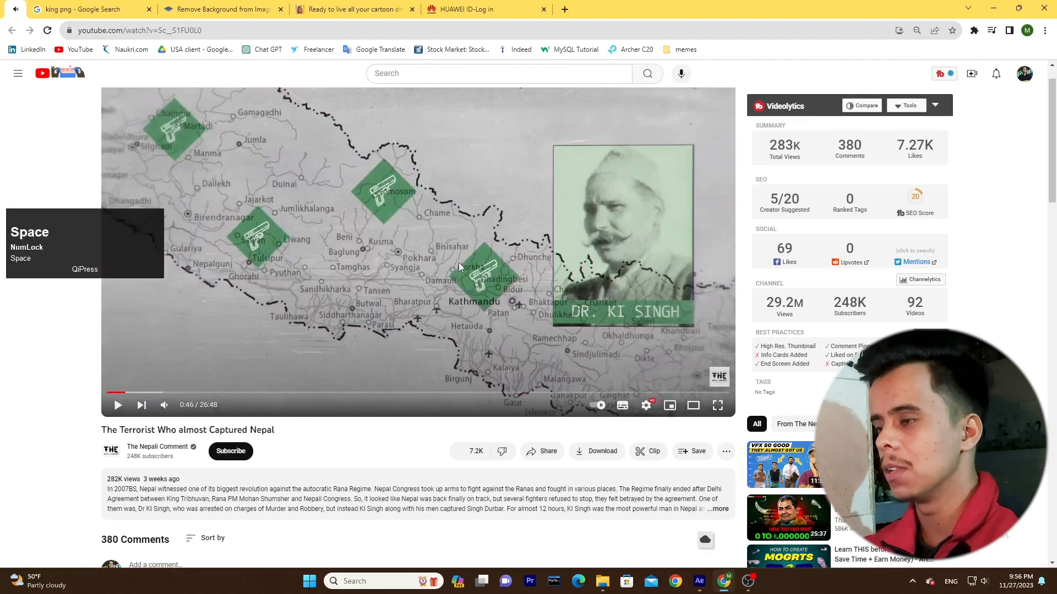
Switch back to After Effects and draw a small teal, nearly square rectangle as a shape layer near the map's upper-left corner
{"action": "left_click", "coordinate": [699, 581]}
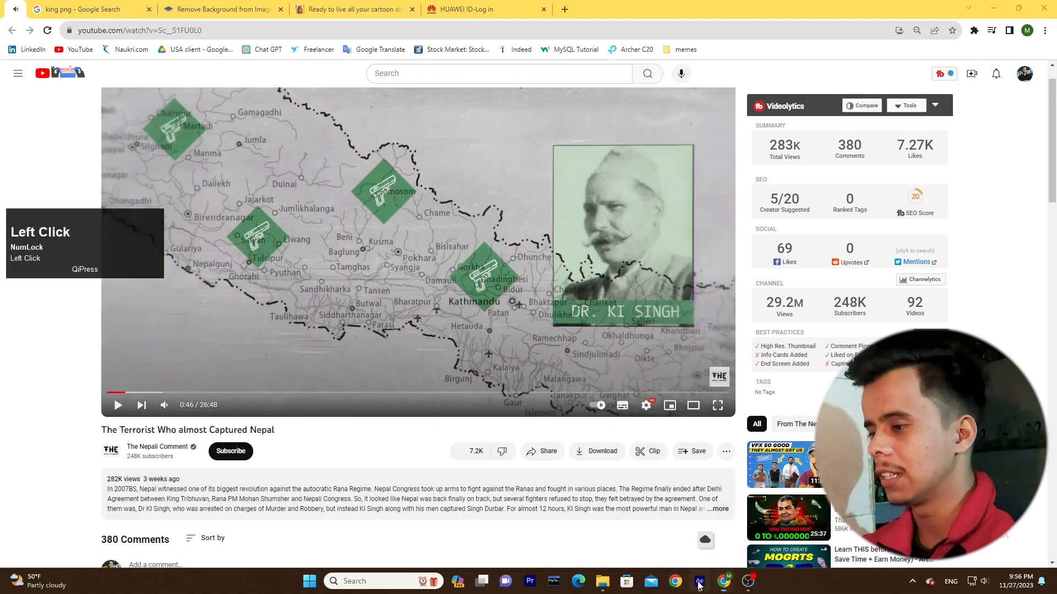
{"action": "left_click", "coordinate": [153, 30]}
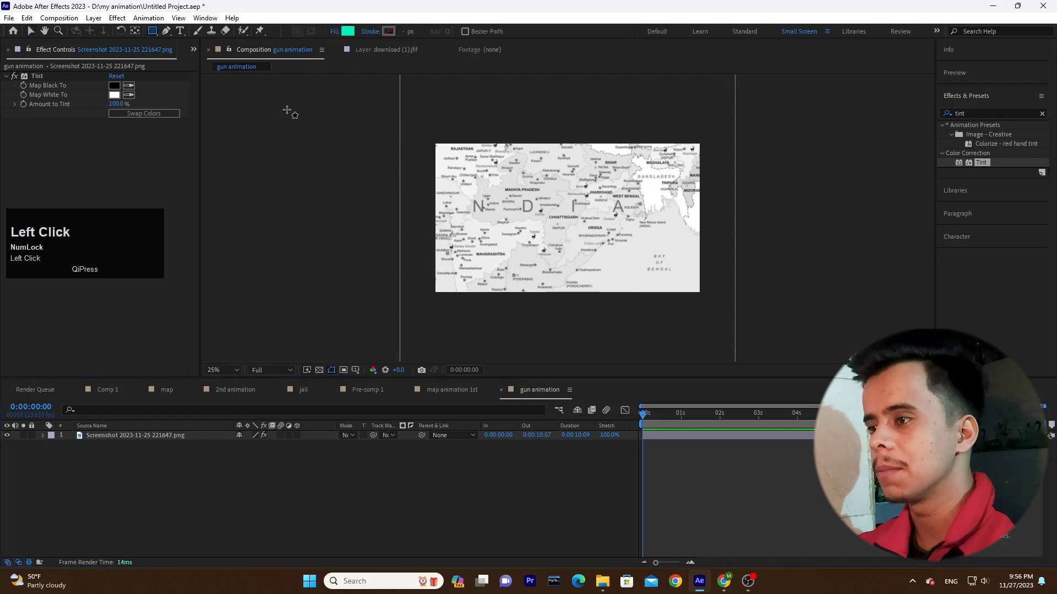
{"action": "left_click_drag", "start_coordinate": [446, 161], "coordinate": [484, 195]}
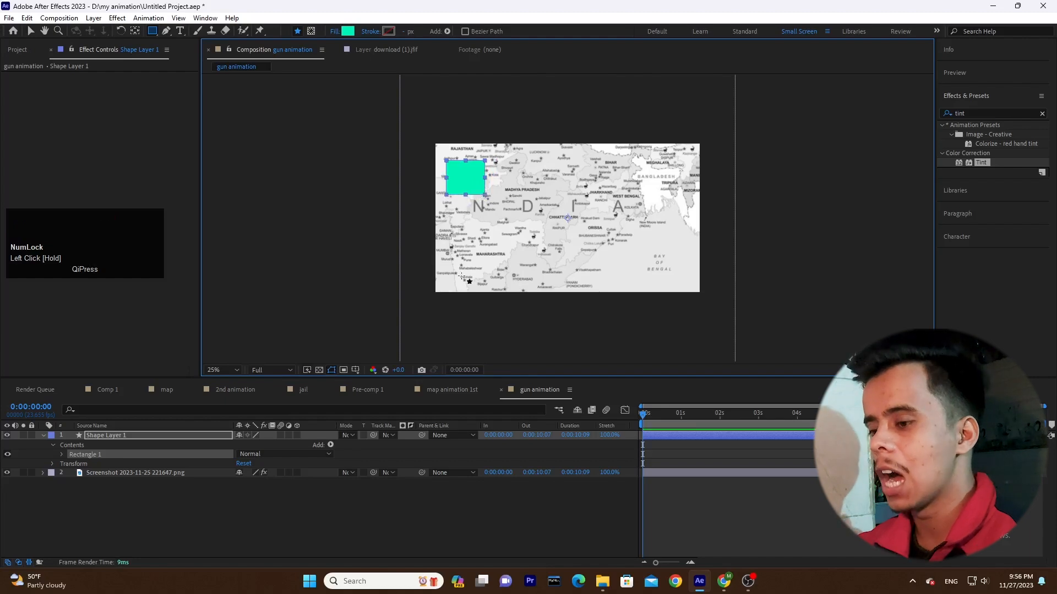
{"action": "left_click", "coordinate": [316, 537]}
Add the gun image 1022297-removebg-preview (1).png from Downloads, scale it down and place it on the teal rectangle
{"action": "left_click", "coordinate": [602, 580]}
{"action": "left_click_drag", "start_coordinate": [129, 171], "coordinate": [248, 498]}
{"action": "left_click", "coordinate": [559, 223]}
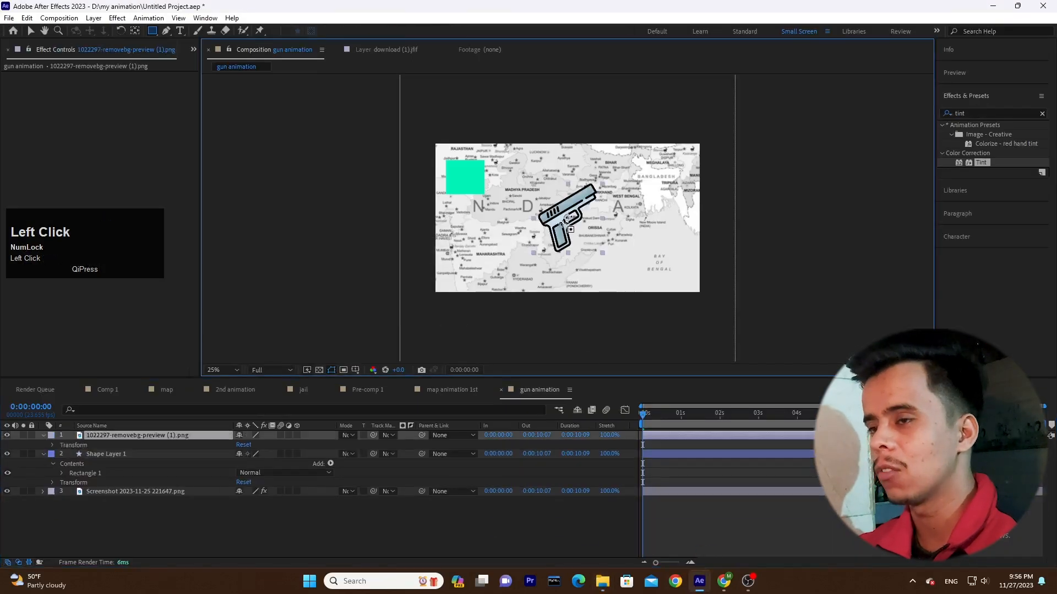
{"action": "left_click", "coordinate": [30, 31]}
{"action": "left_click_drag", "start_coordinate": [585, 211], "coordinate": [490, 180]}
{"action": "left_click_drag", "start_coordinate": [510, 227], "coordinate": [484, 197]}
{"action": "key", "text": "ctrl+z"}
{"action": "left_click", "coordinate": [238, 452]}
{"action": "left_click", "coordinate": [473, 190]}
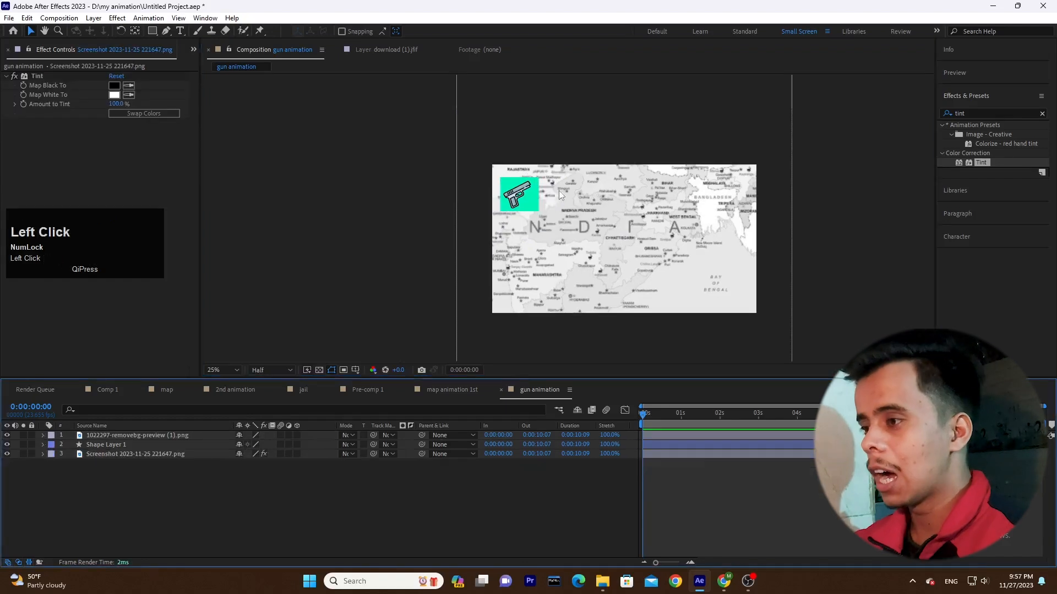
{"action": "left_click", "coordinate": [538, 192]}
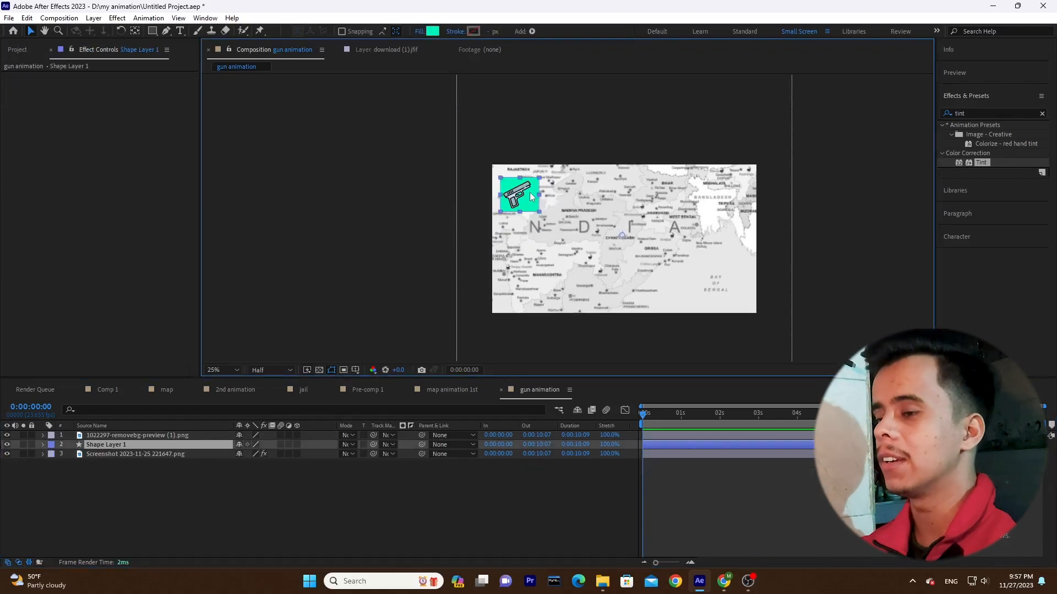
{"action": "scroll", "coordinate": [567, 217], "scroll_direction": "down", "scroll_amount": 2}
{"action": "left_click", "coordinate": [222, 509]}
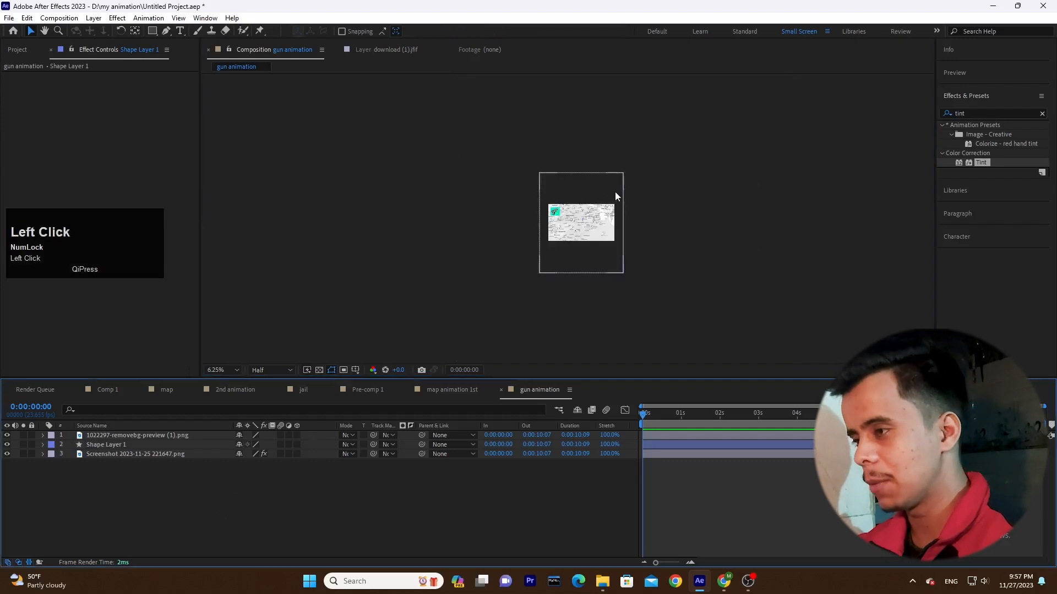
{"action": "scroll", "coordinate": [583, 216], "scroll_direction": "up", "scroll_amount": 2}
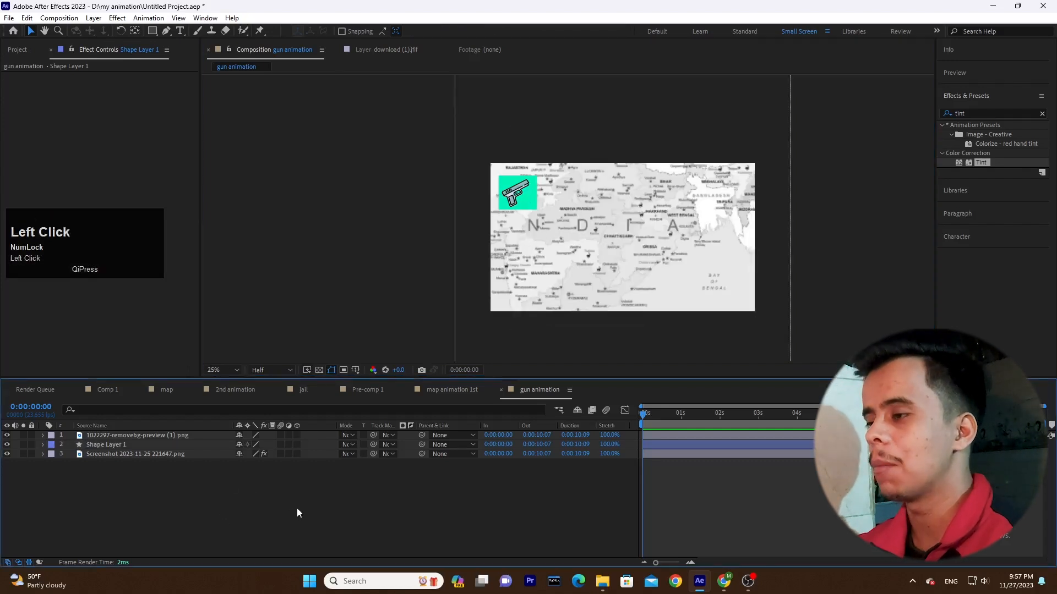
Add a null object above the gun, shape and map layers in the gun animation composition
{"action": "left_click", "coordinate": [95, 436]}
{"action": "left_click", "coordinate": [199, 500]}
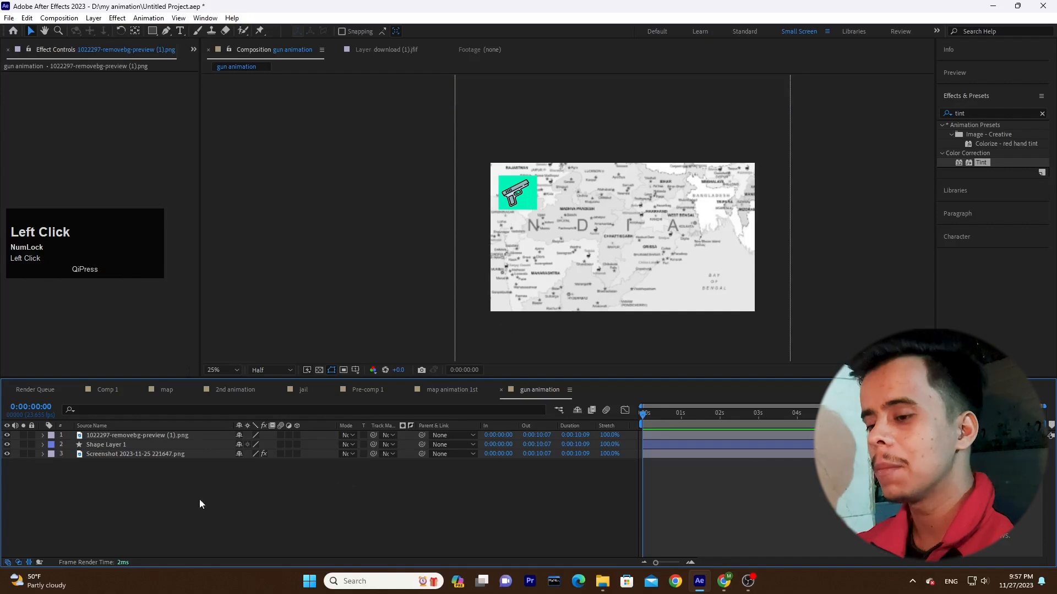
{"action": "right_click", "coordinate": [200, 498]}
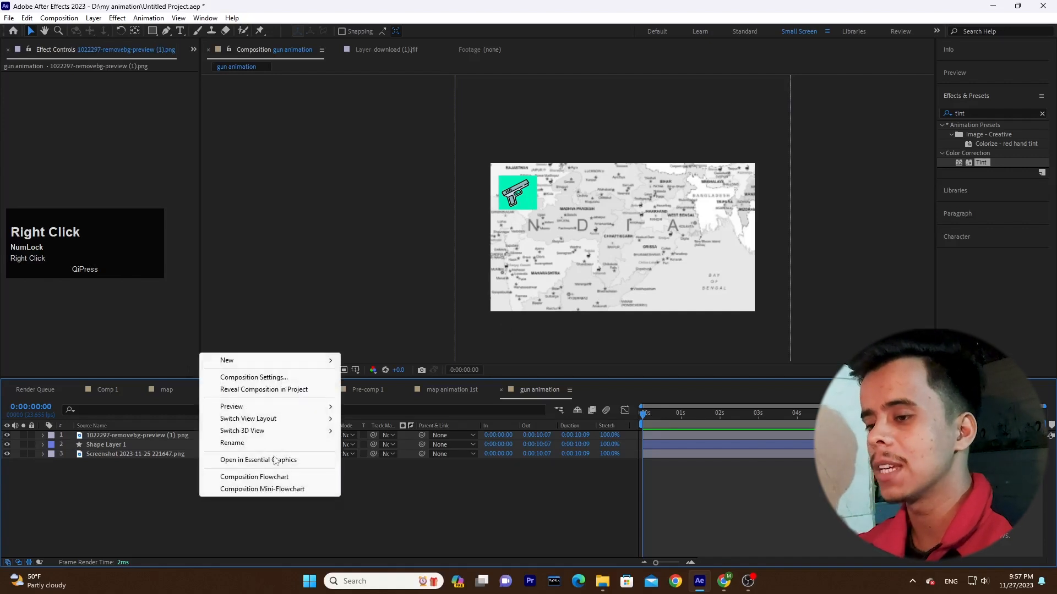
{"action": "mouse_move", "coordinate": [273, 363]}
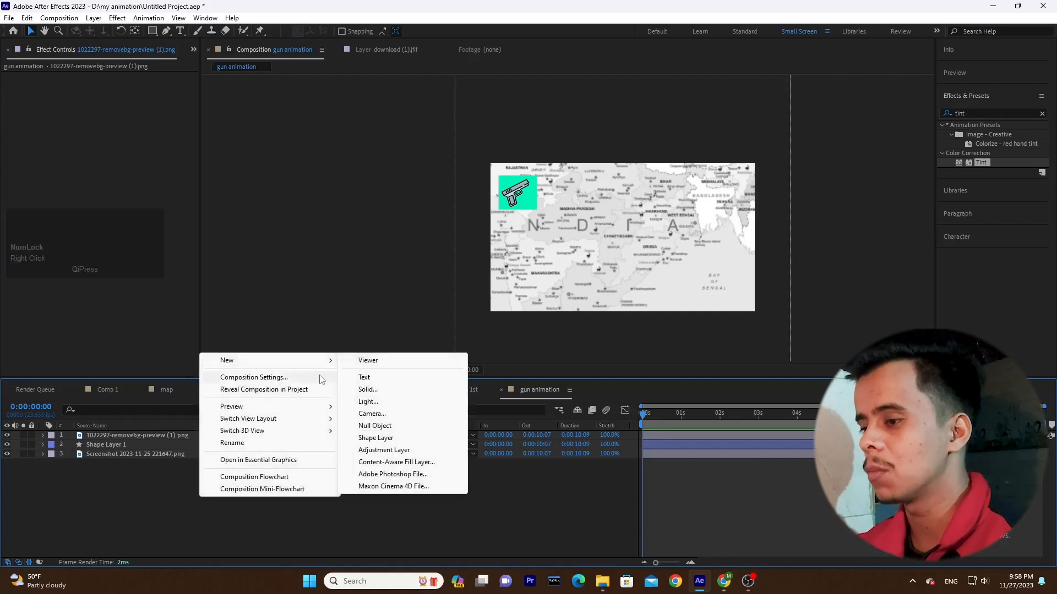
{"action": "left_click", "coordinate": [385, 427]}
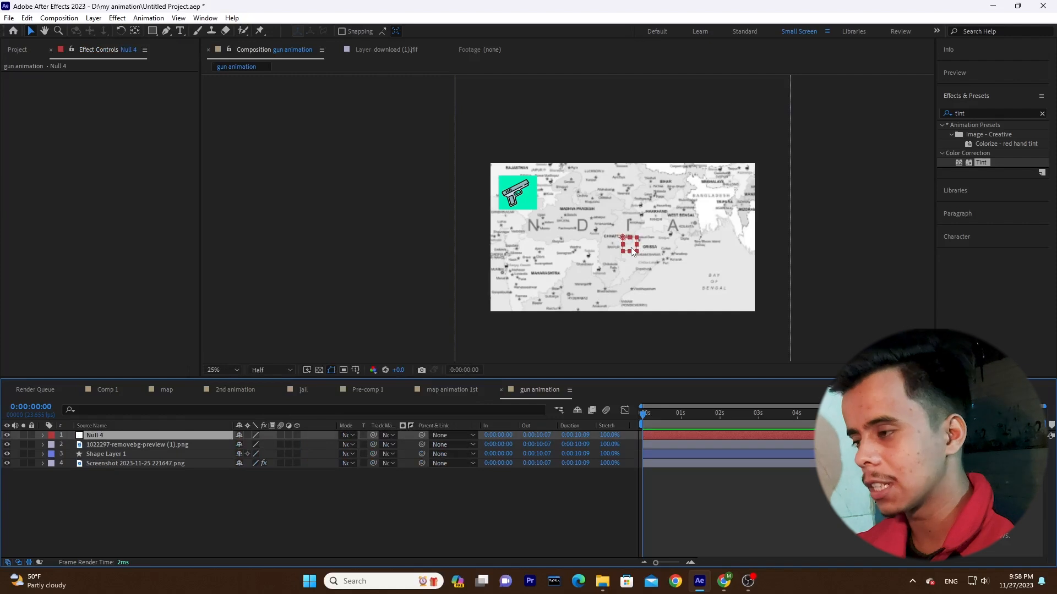
Try to move the null object's anchor point onto the gun marker with the Pan Behind tool
{"action": "left_click", "coordinate": [135, 30]}
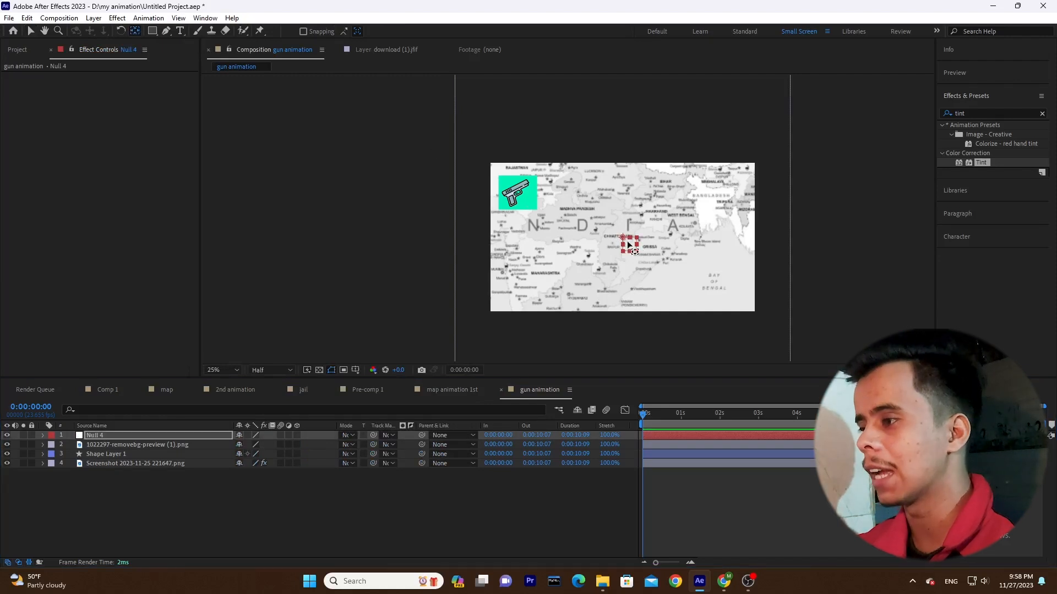
{"action": "left_click_drag", "start_coordinate": [629, 246], "coordinate": [519, 192]}
{"action": "key", "text": "ctrl+equal"}
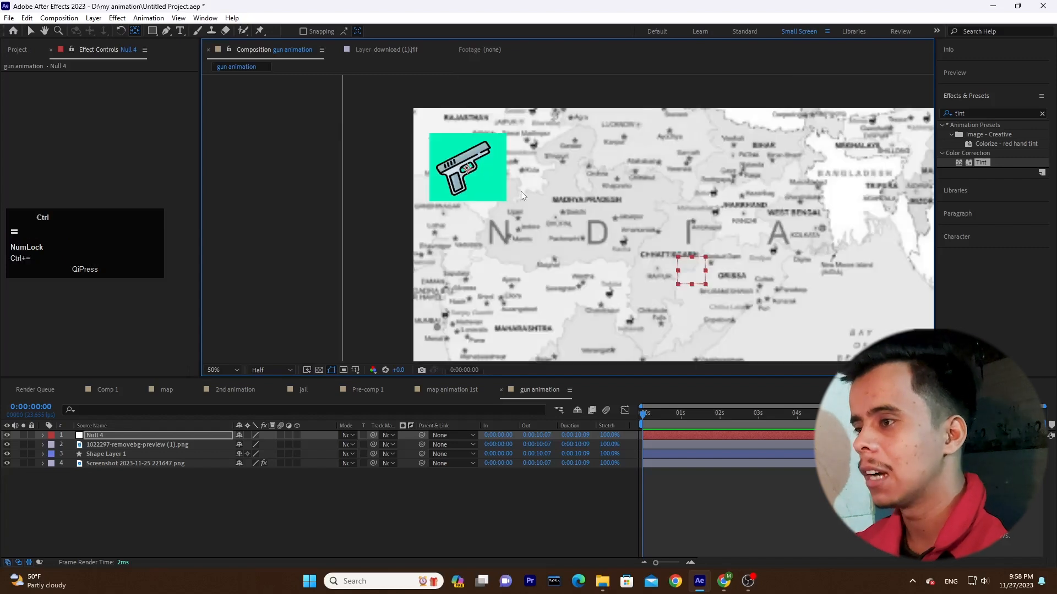
{"action": "key", "text": "ctrl+minus"}
{"action": "left_click", "coordinate": [308, 521]}
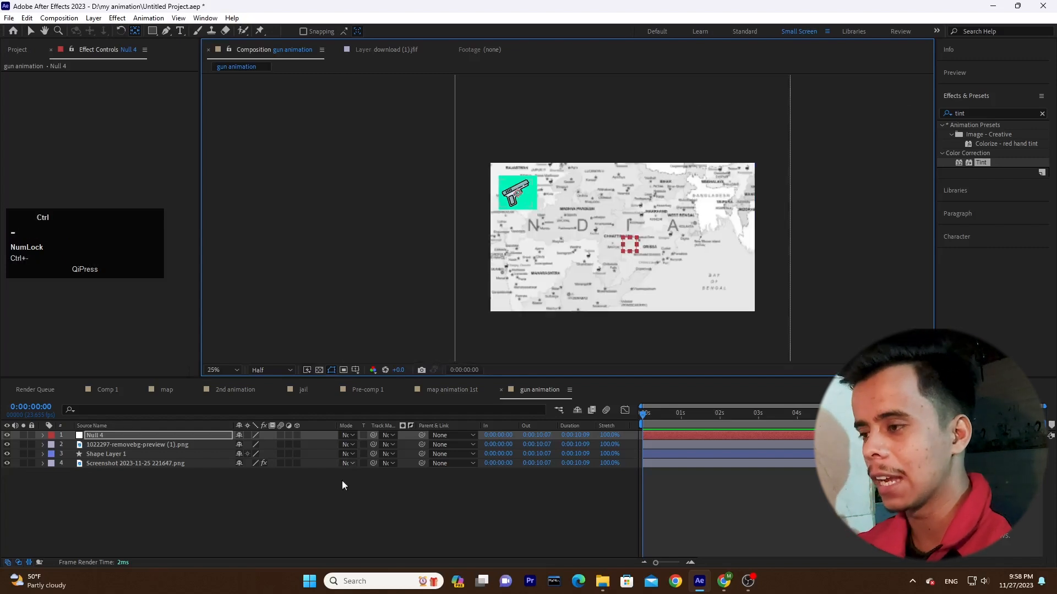
Reveal the null object's scale and parent the gun image and teal shape layers to the null
{"action": "left_click", "coordinate": [118, 435]}
{"action": "key", "text": "s"}
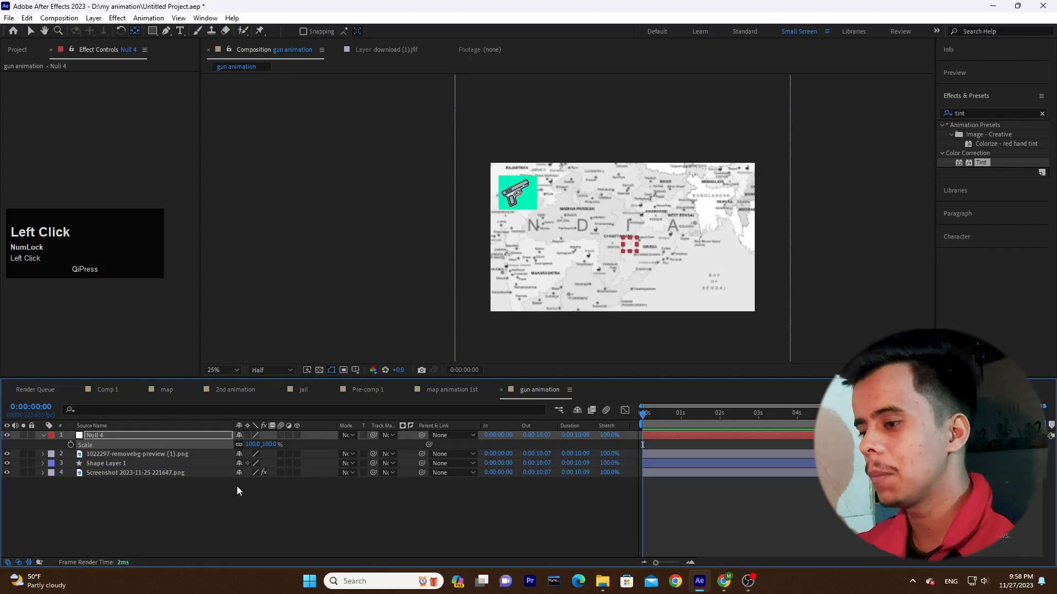
{"action": "left_click", "coordinate": [164, 454]}
{"action": "left_click", "coordinate": [160, 462]}
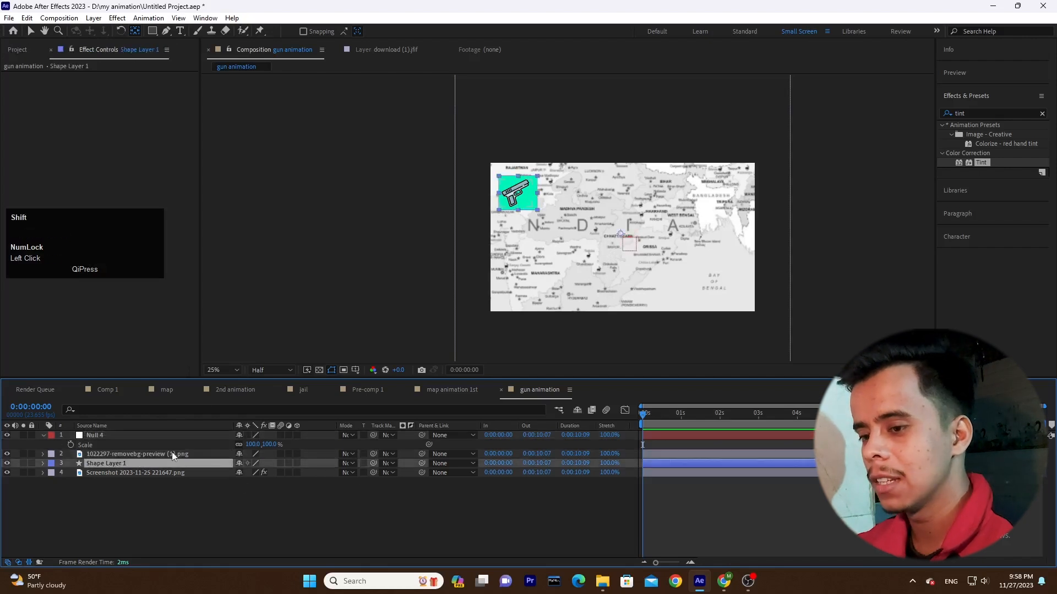
{"action": "left_click", "coordinate": [172, 453], "text": "shift"}
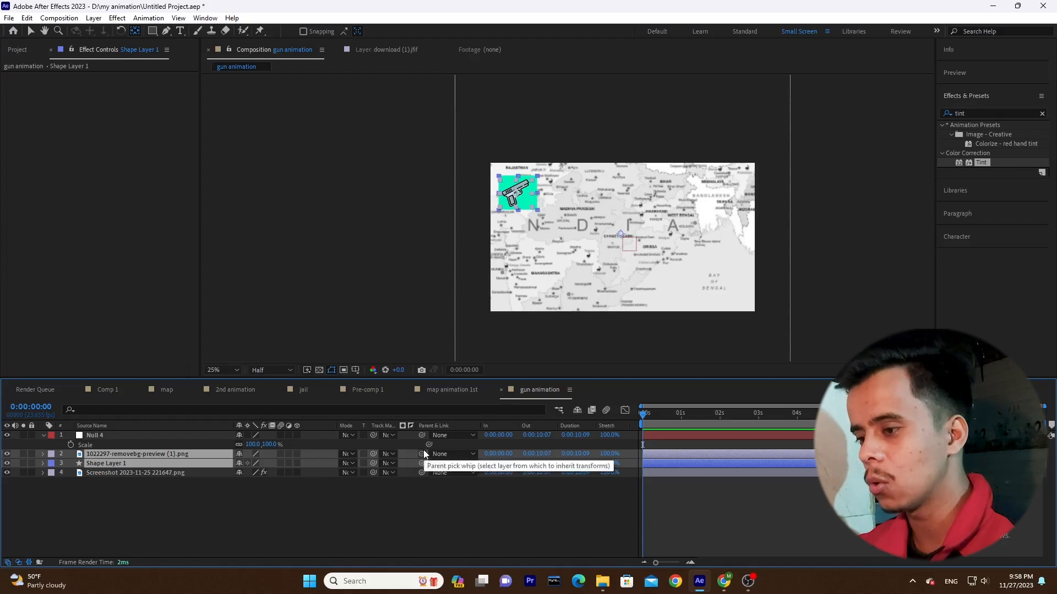
{"action": "left_click_drag", "start_coordinate": [423, 453], "coordinate": [156, 438]}
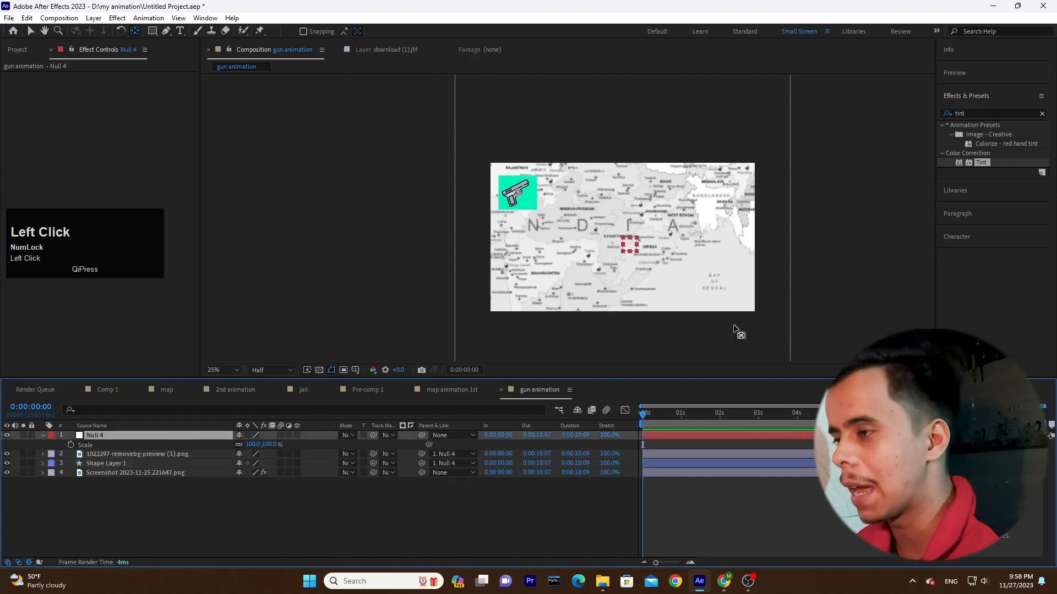
{"action": "left_click", "coordinate": [207, 511]}
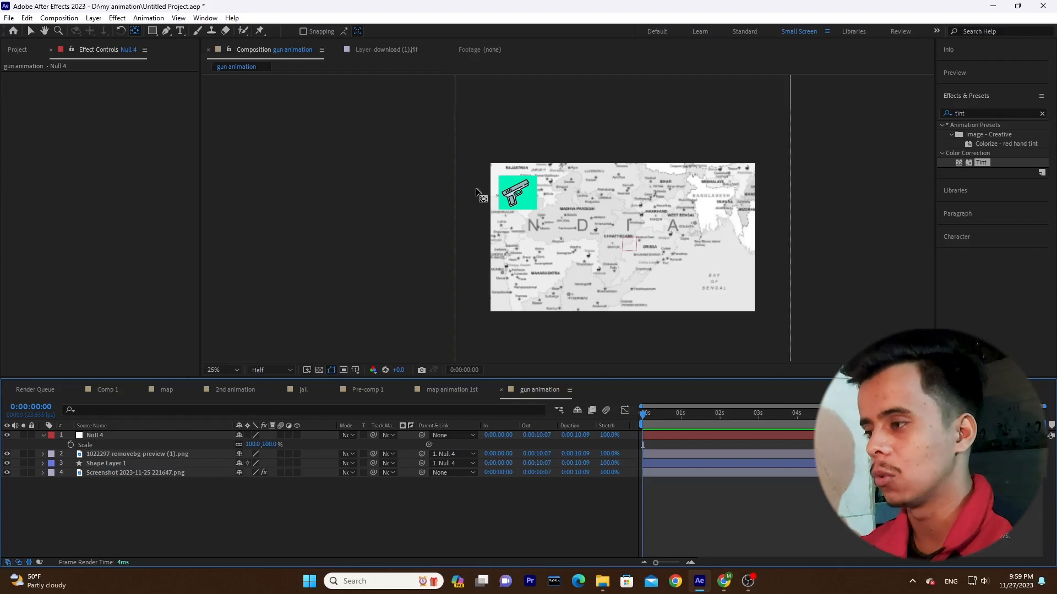
{"action": "left_click", "coordinate": [121, 437]}
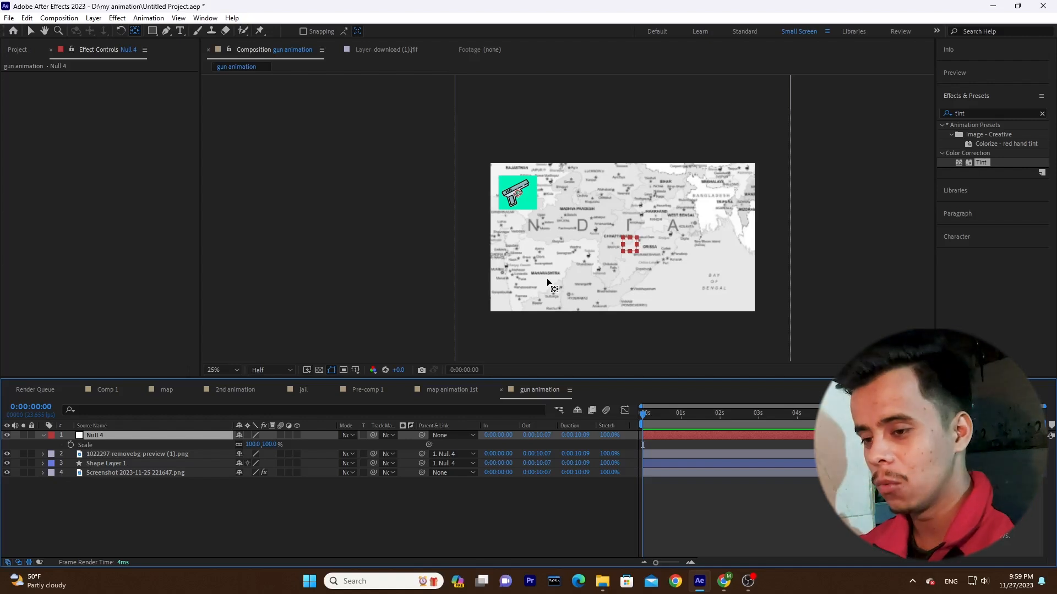
{"action": "left_click", "coordinate": [170, 438]}
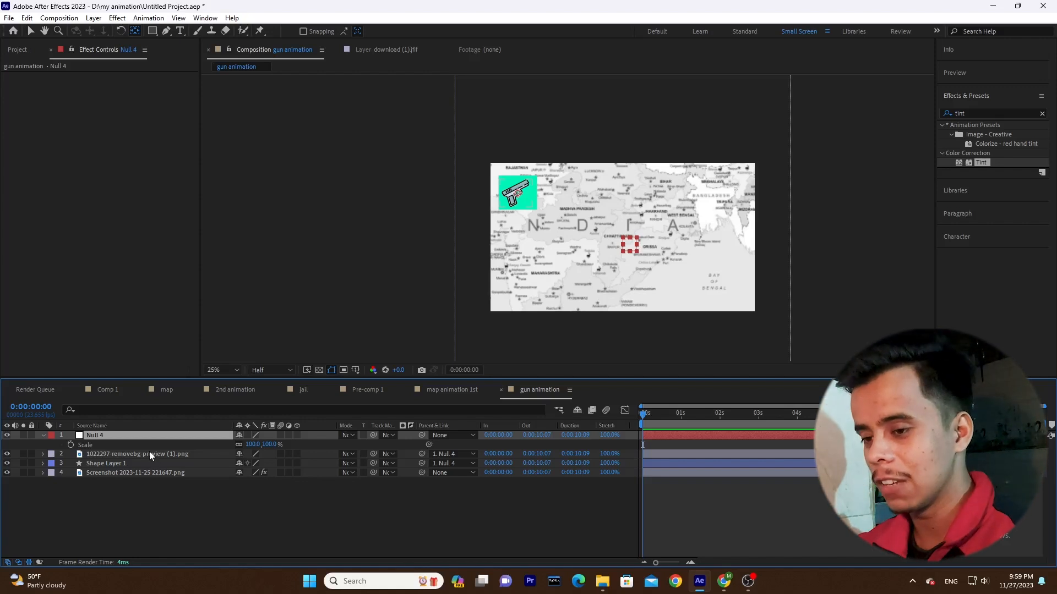
{"action": "left_click", "coordinate": [131, 517]}
{"action": "key", "text": "Num_Lock"}
{"action": "left_click", "coordinate": [139, 446]}
{"action": "left_click", "coordinate": [157, 438]}
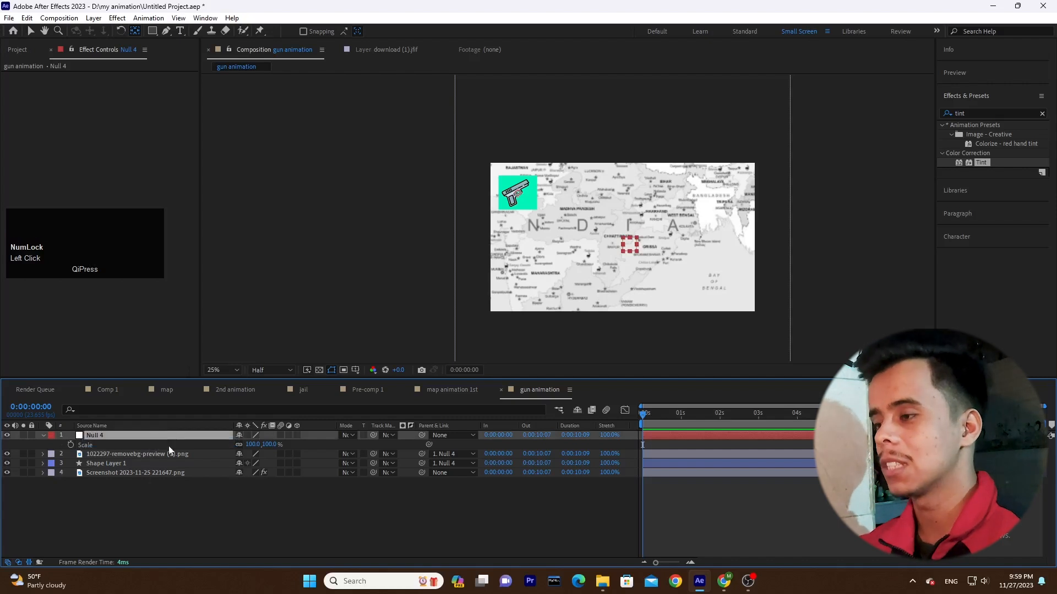
{"action": "left_click", "coordinate": [166, 507]}
{"action": "left_click", "coordinate": [148, 437]}
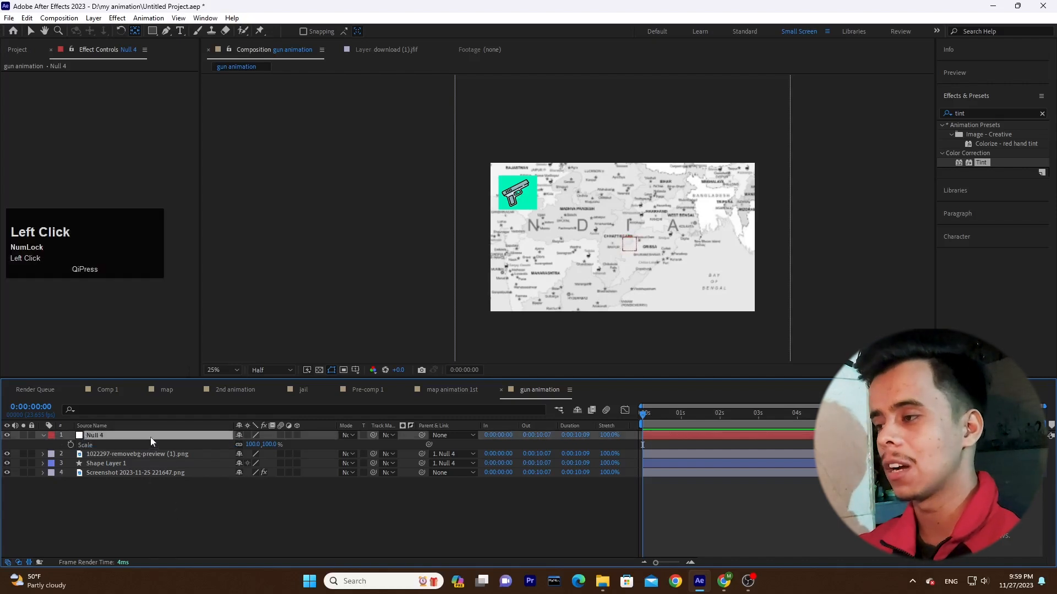
{"action": "key", "text": "Return"}
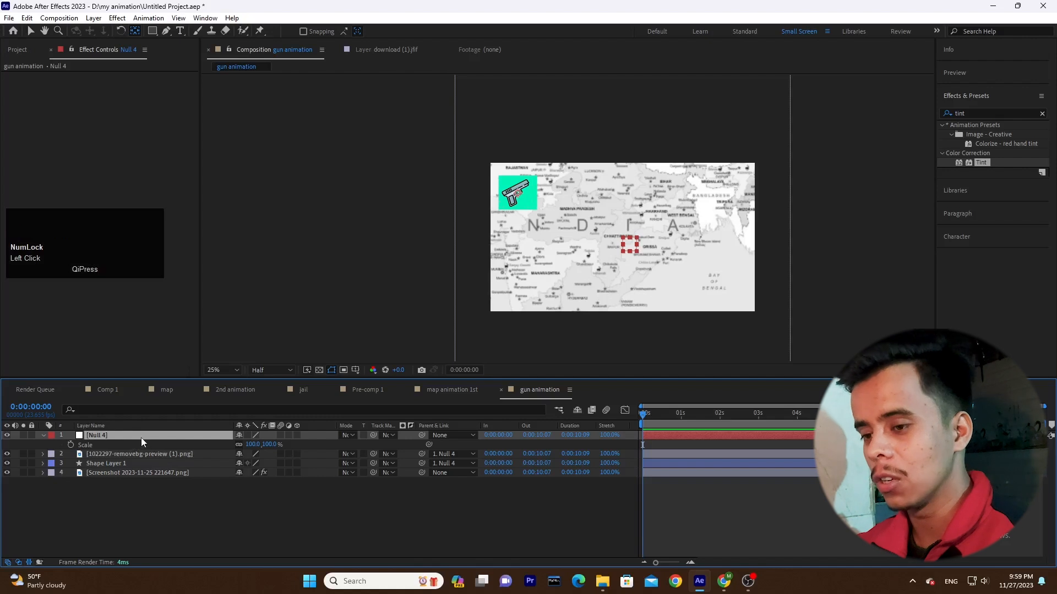
{"action": "left_click", "coordinate": [141, 437]}
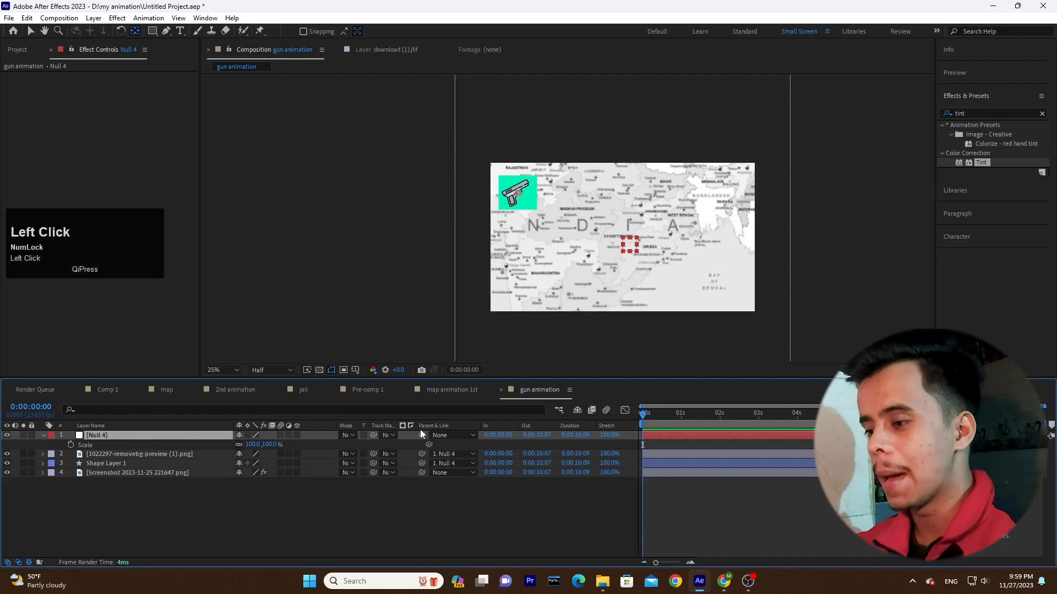
{"action": "left_click", "coordinate": [134, 453]}
{"action": "left_click", "coordinate": [141, 464], "text": "shift"}
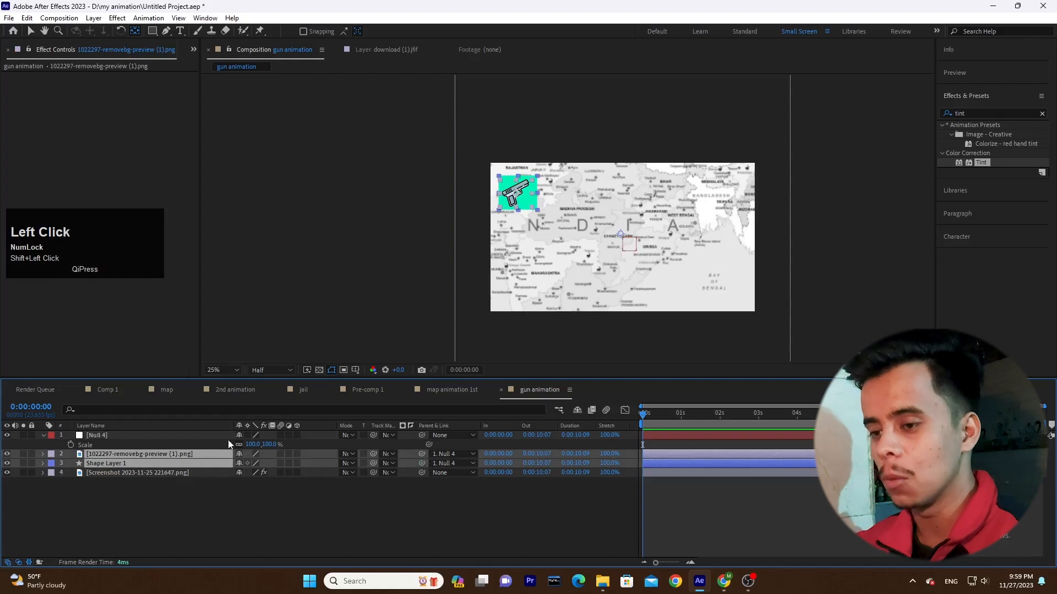
Keyframe the null object's scale at 100% at 0:00:00:00 and 120% at 0:00:01:01
{"action": "left_click", "coordinate": [147, 441]}
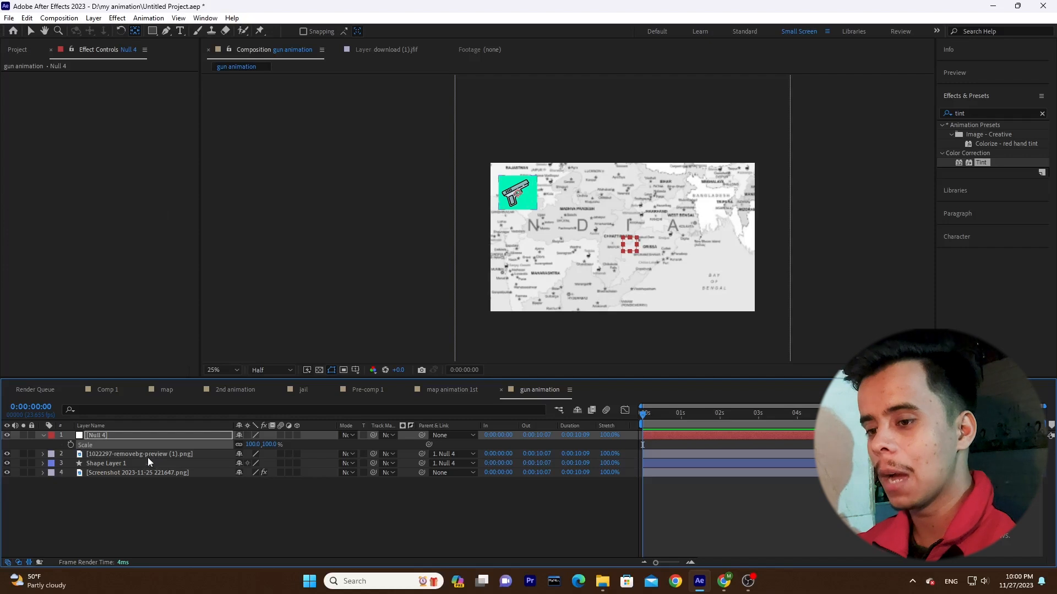
{"action": "key", "text": "s"}
{"action": "key", "text": "s"}
{"action": "left_click", "coordinate": [71, 455]}
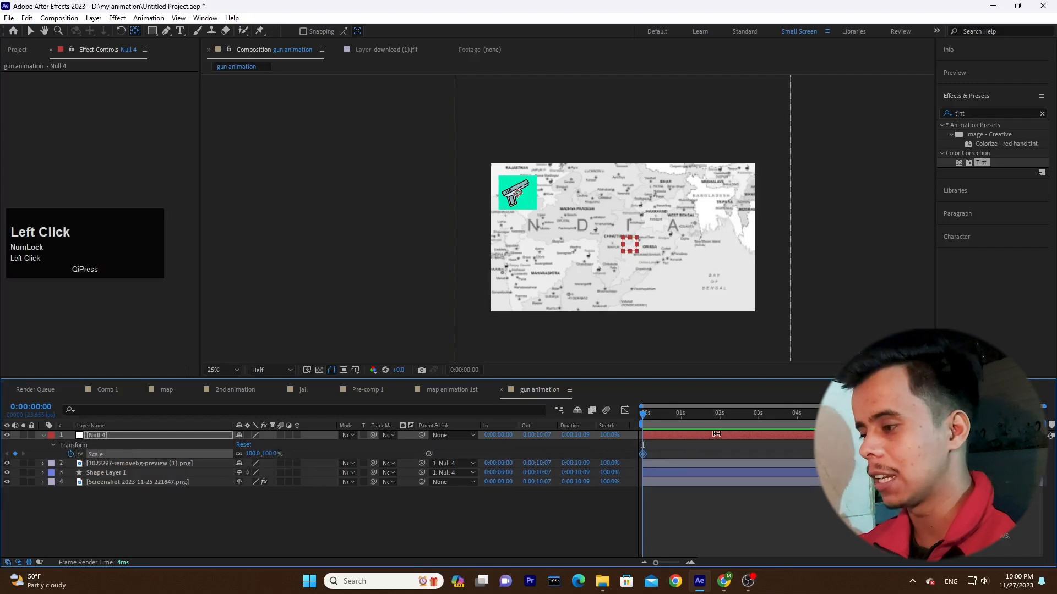
{"action": "left_click_drag", "start_coordinate": [670, 424], "coordinate": [683, 424]}
{"action": "left_click_drag", "start_coordinate": [256, 454], "coordinate": [262, 453]}
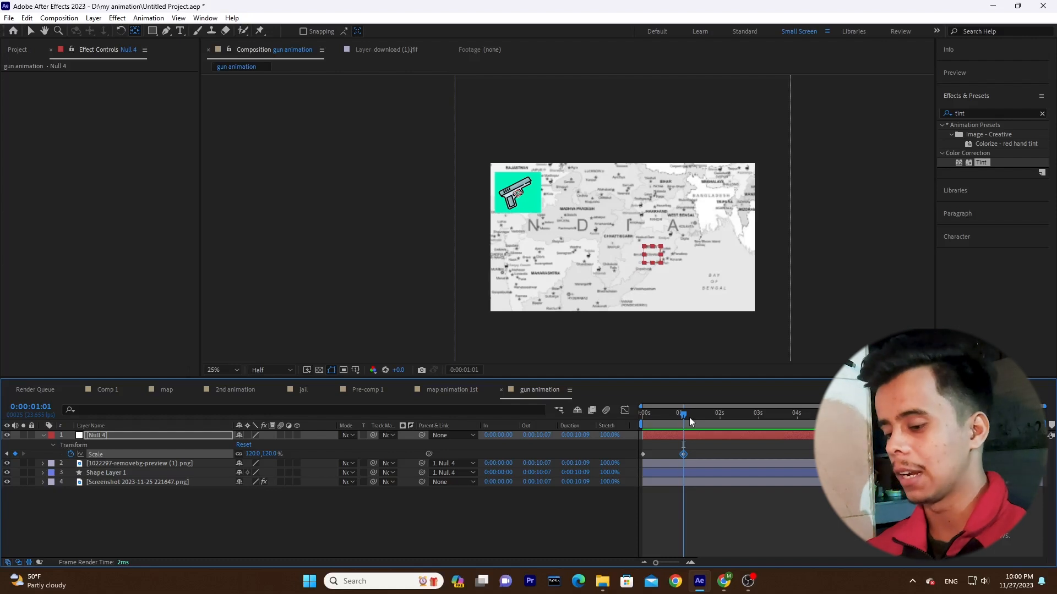
Shift the 120% scale keyframe earlier and add a 100% scale keyframe at 0:00:01:14
{"action": "left_click", "coordinate": [640, 413]}
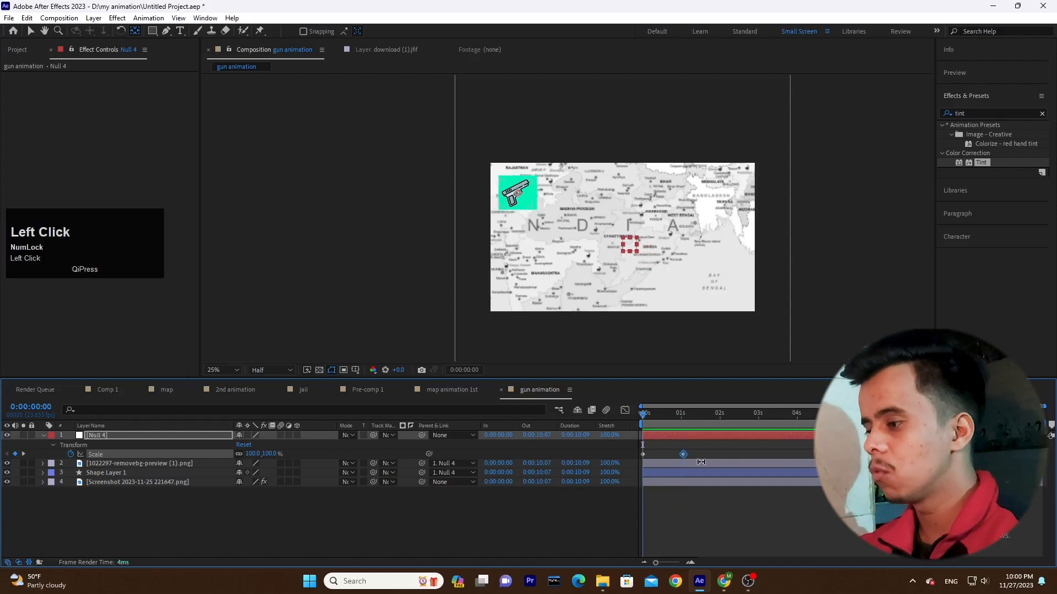
{"action": "left_click_drag", "start_coordinate": [666, 421], "coordinate": [689, 411]}
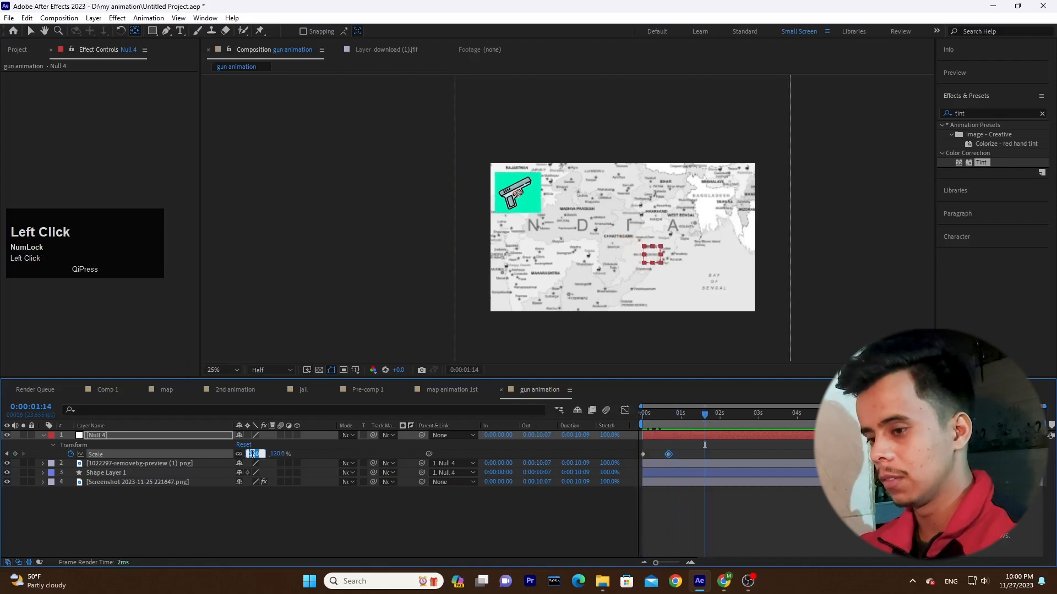
{"action": "type", "text": "0"}
{"action": "left_click", "coordinate": [282, 507]}
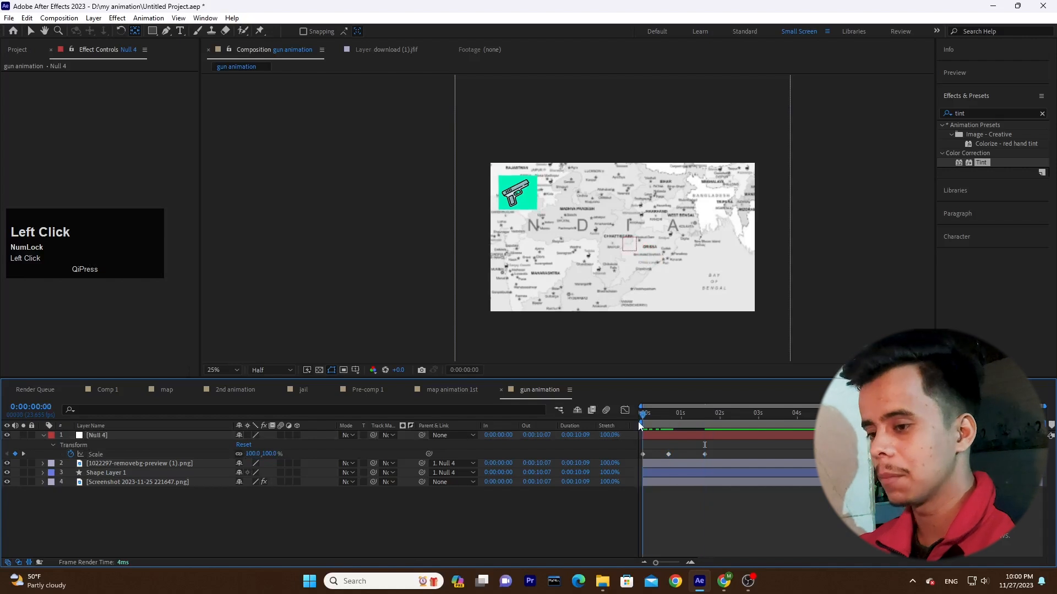
Apply Easy Ease to the null object's three scale keyframes and preview the gun marker's pulse
{"action": "left_click_drag", "start_coordinate": [638, 421], "coordinate": [607, 463]}
{"action": "key", "text": "space"}
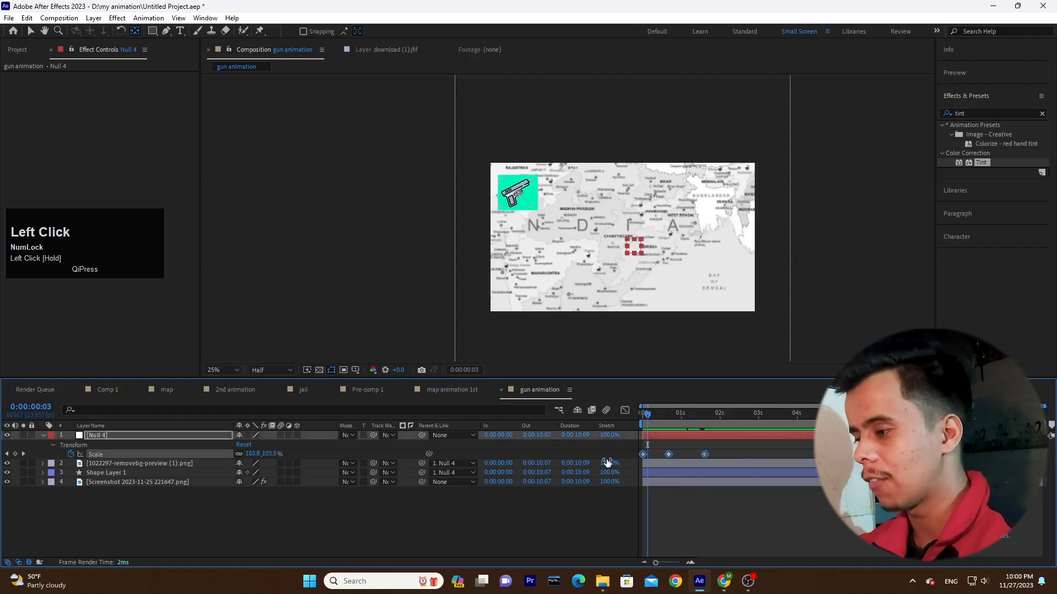
{"action": "key", "text": "F9"}
{"action": "left_click", "coordinate": [672, 498]}
{"action": "key", "text": "space"}
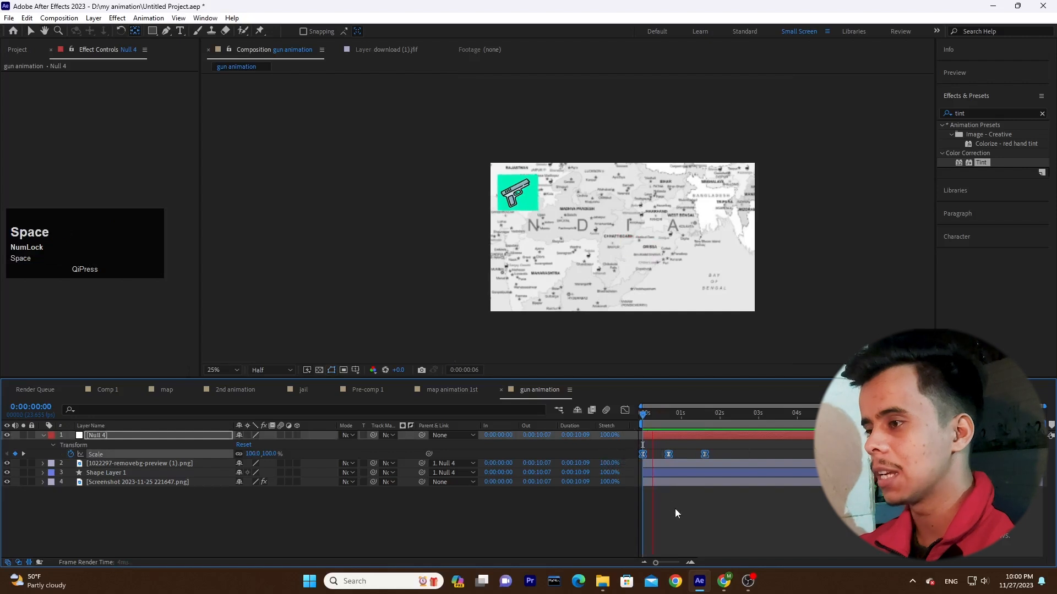
{"action": "left_click_drag", "start_coordinate": [698, 415], "coordinate": [641, 428]}
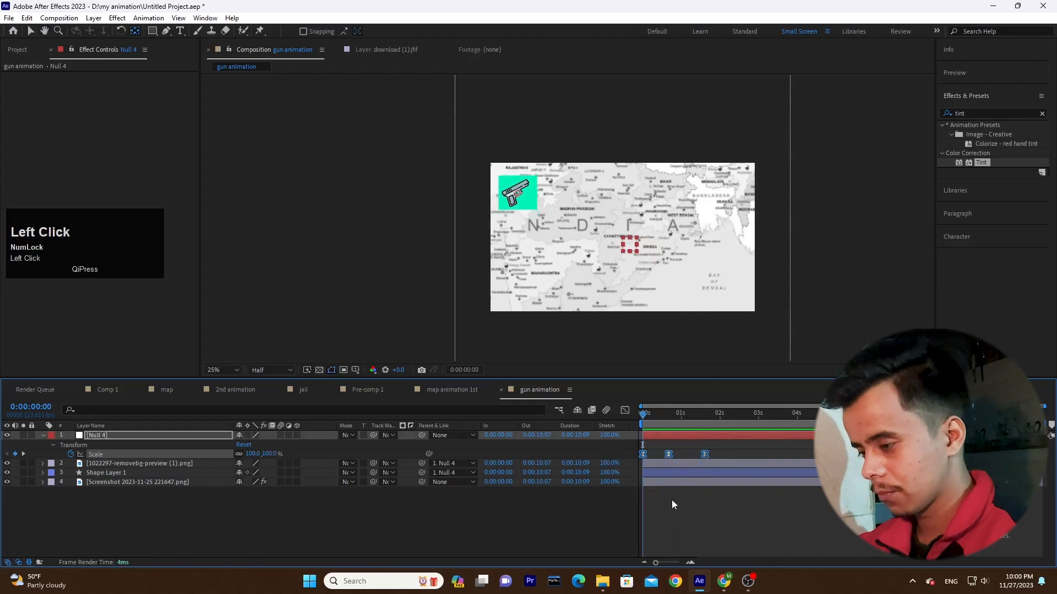
{"action": "left_click", "coordinate": [672, 500]}
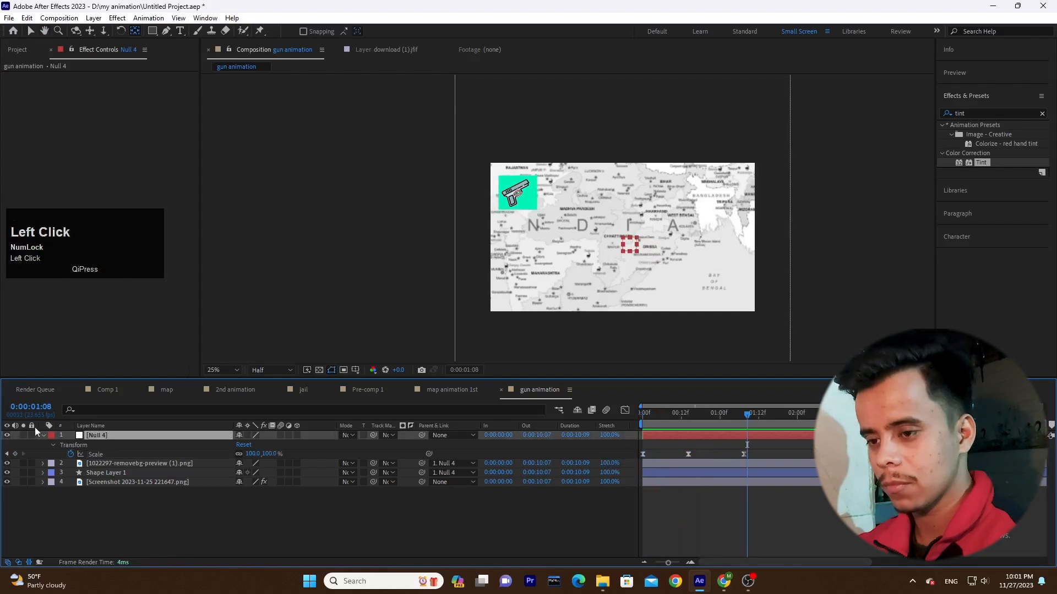
Pre-compose the null, gun image and teal shape layers into a new composition named gun 1
{"action": "left_click", "coordinate": [43, 436]}
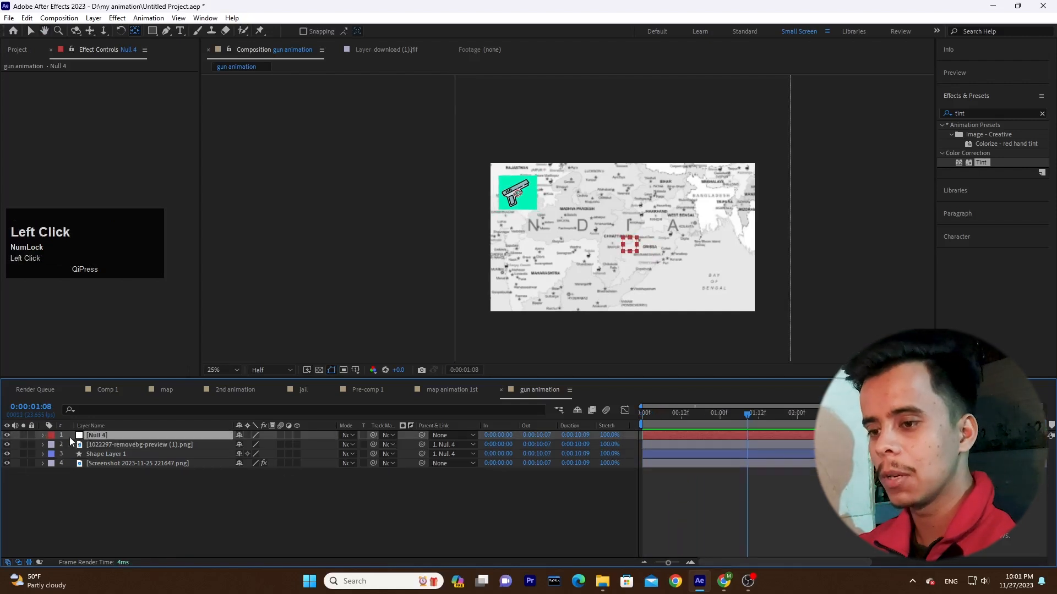
{"action": "left_click", "coordinate": [122, 454]}
{"action": "left_click", "coordinate": [142, 445], "text": "shift"}
{"action": "left_click", "coordinate": [147, 435], "text": "shift"}
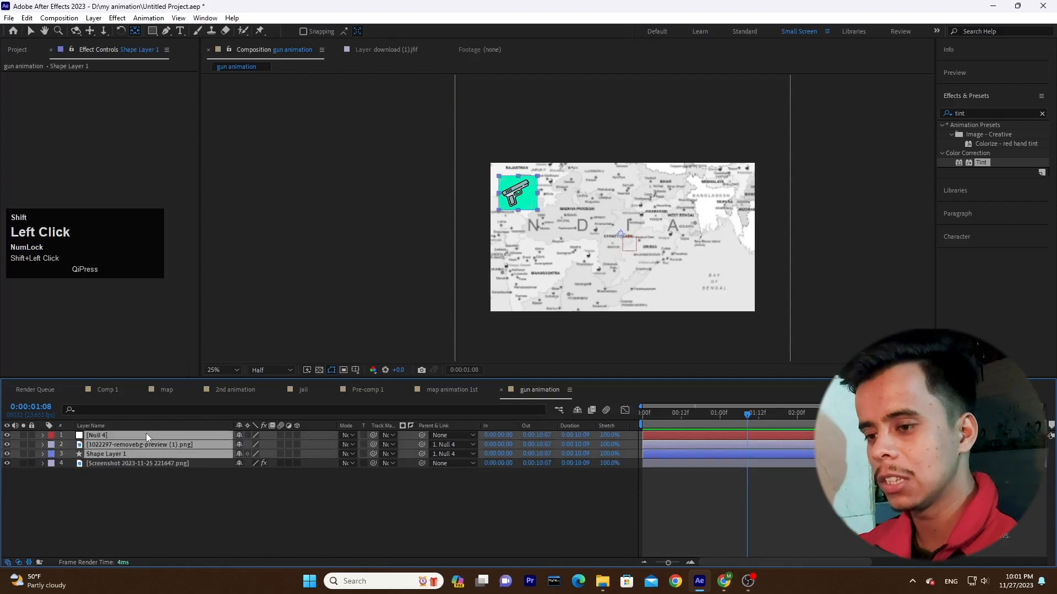
{"action": "right_click", "coordinate": [146, 434]}
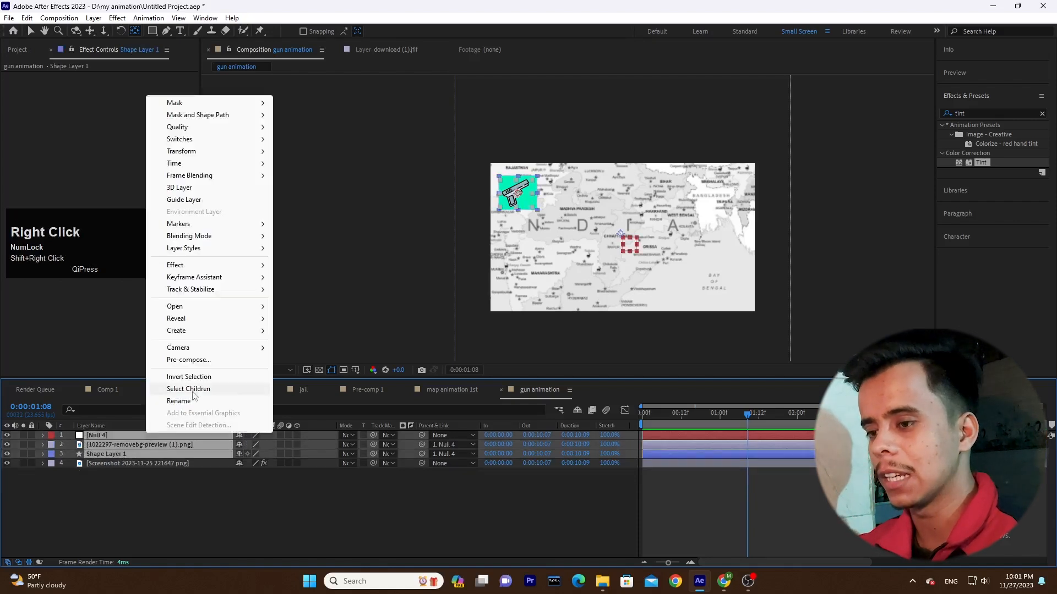
{"action": "left_click", "coordinate": [208, 359]}
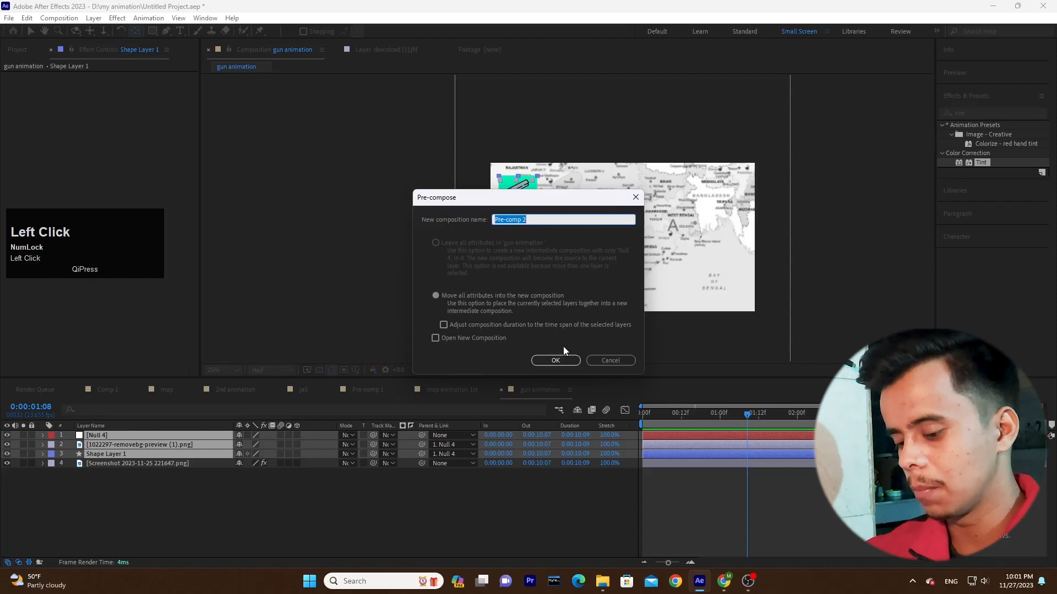
{"action": "type", "text": "gun an"}
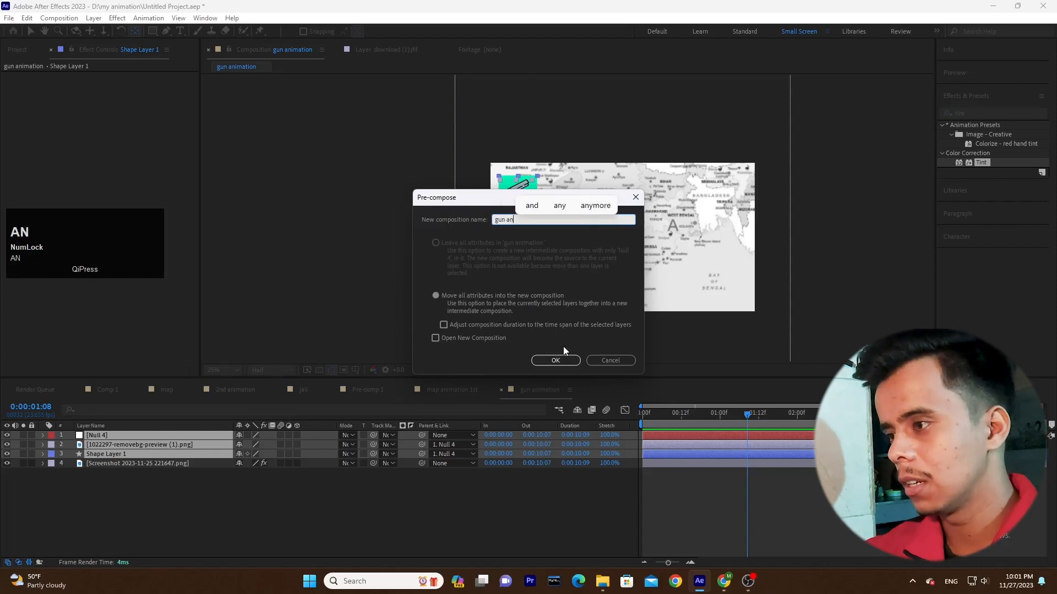
{"action": "key", "text": "BackSpace"}
{"action": "key", "text": "BackSpace"}
{"action": "type", "text": "1"}
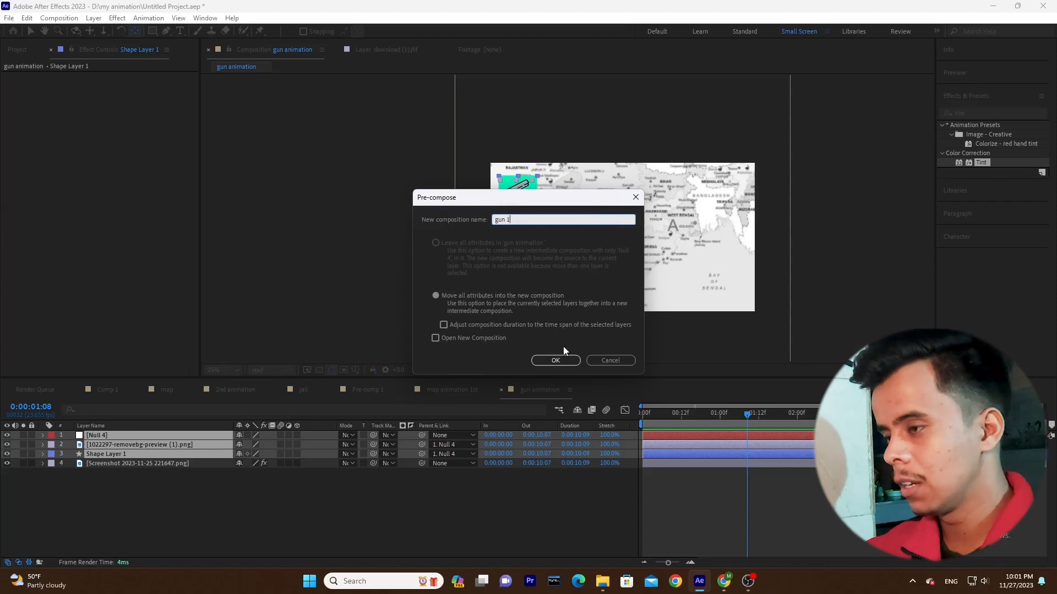
{"action": "key", "text": "Return"}
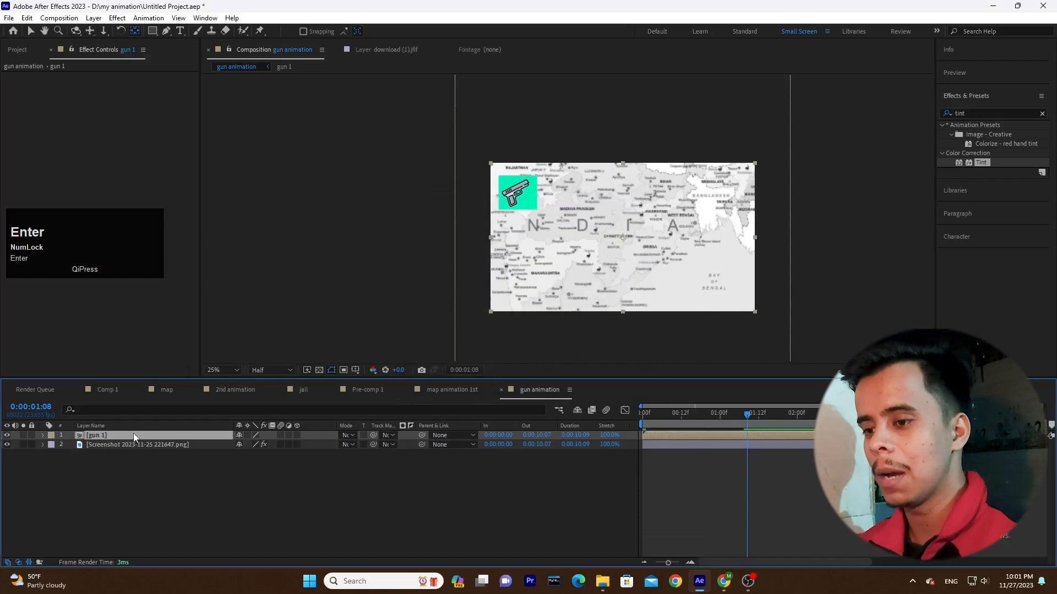
Duplicate the gun 1 layer until there are four copies and arrange them in a two-by-two grid over the map's left half
{"action": "left_click", "coordinate": [134, 431]}
{"action": "key", "text": "ctrl+d"}
{"action": "key", "text": "ctrl+d"}
{"action": "left_click", "coordinate": [131, 444]}
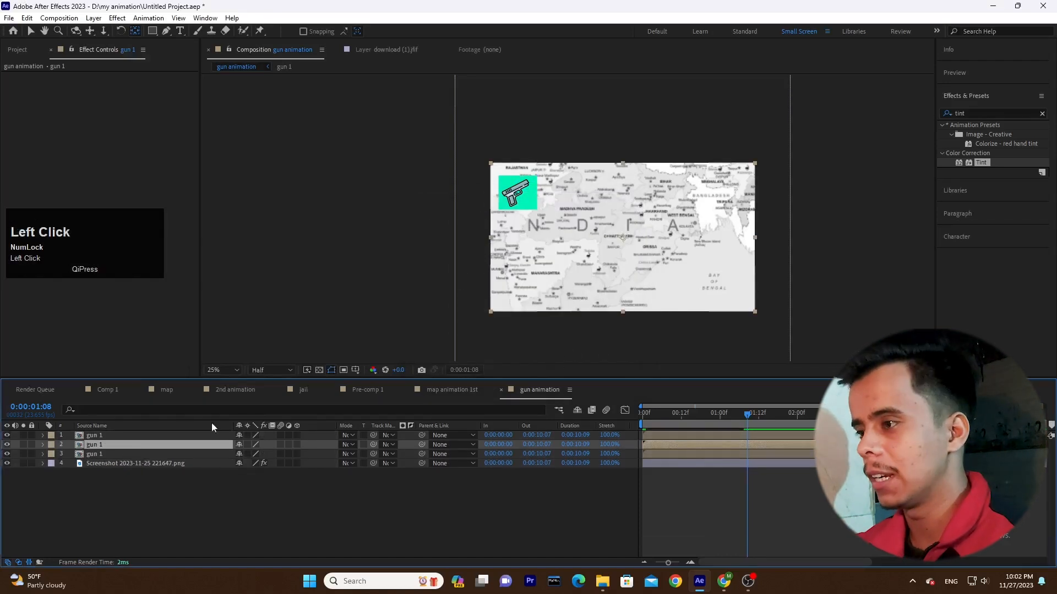
{"action": "left_click", "coordinate": [31, 33]}
{"action": "left_click_drag", "start_coordinate": [507, 191], "coordinate": [527, 265]}
{"action": "left_click", "coordinate": [146, 447]}
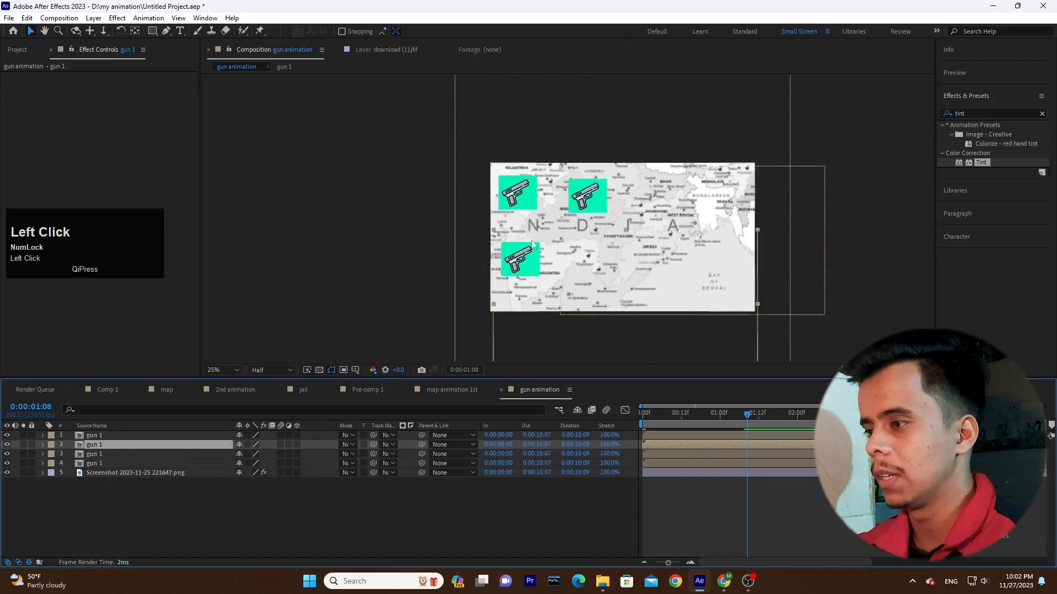
{"action": "left_click_drag", "start_coordinate": [526, 256], "coordinate": [603, 263]}
{"action": "left_click", "coordinate": [475, 500]}
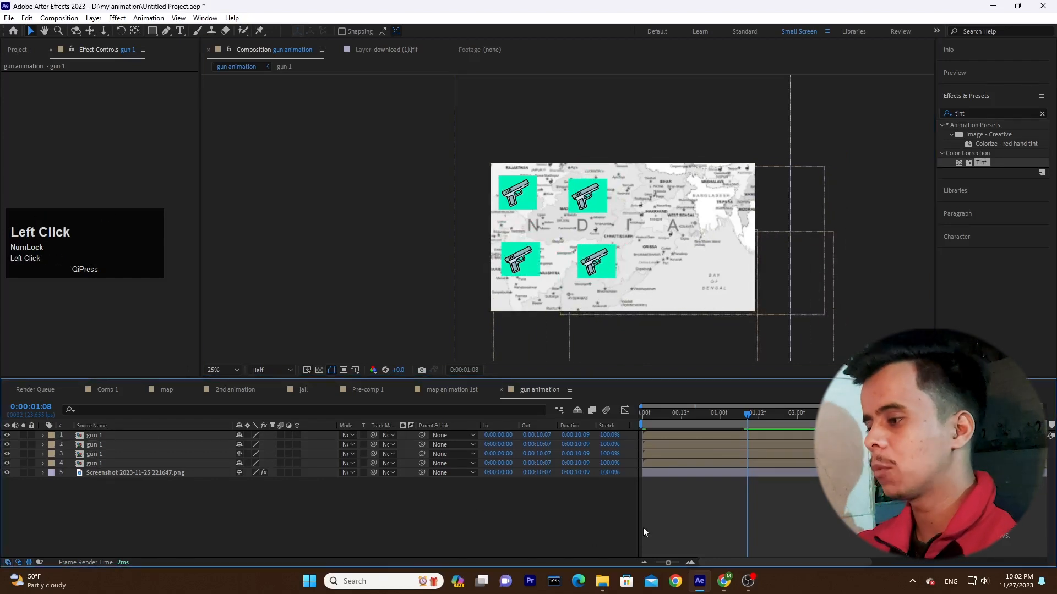
Preview the four pulsing gun markers and check the gun 1 layers for keyframes
{"action": "key", "text": "space"}
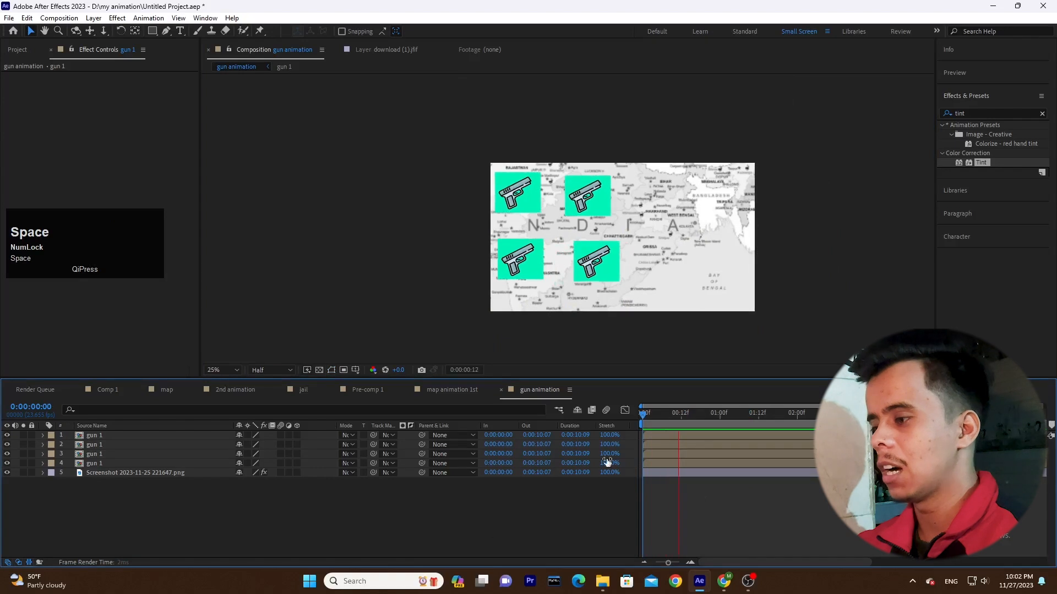
{"action": "left_click", "coordinate": [631, 423]}
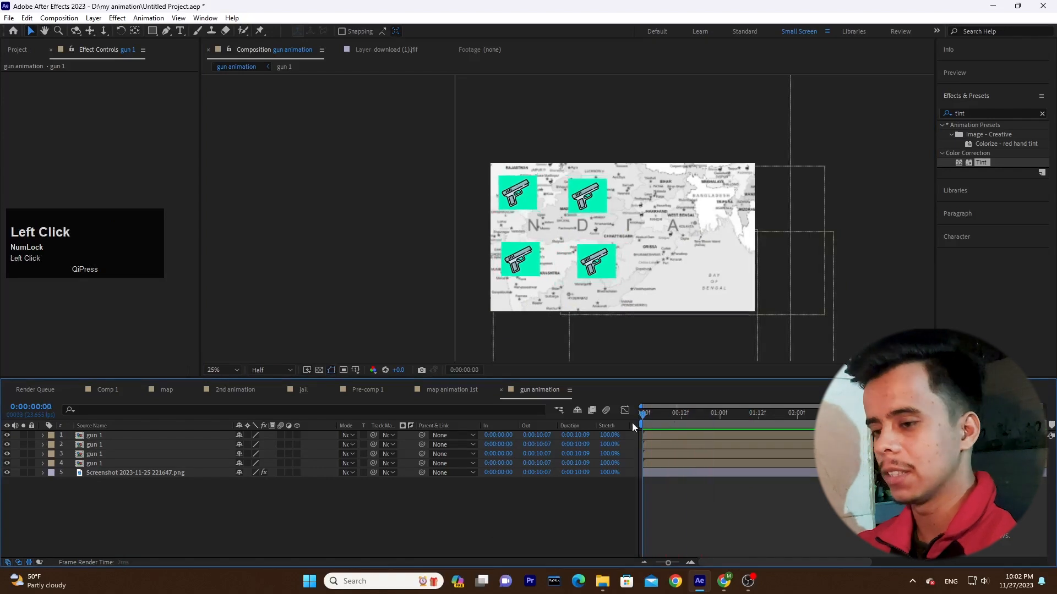
{"action": "left_click", "coordinate": [117, 467]}
{"action": "left_click", "coordinate": [126, 436], "text": "shift"}
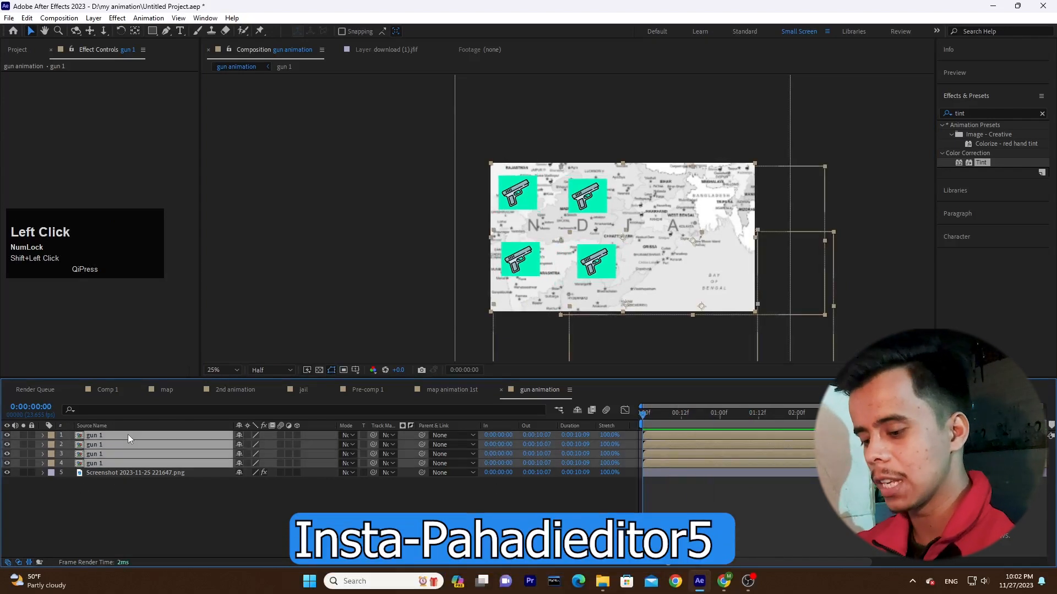
{"action": "key", "text": "u"}
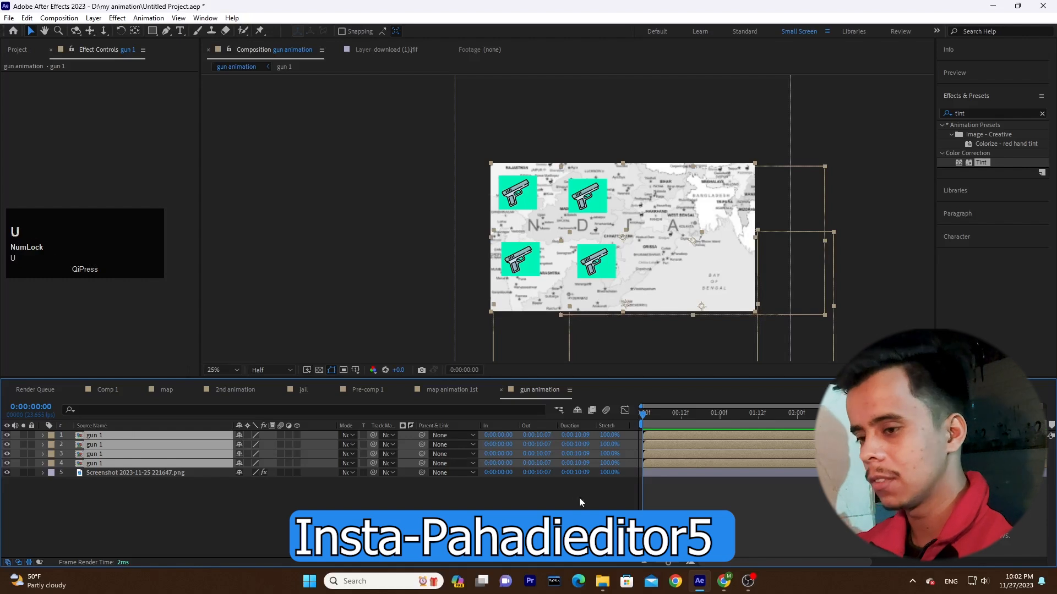
{"action": "left_click", "coordinate": [185, 486]}
{"action": "left_click", "coordinate": [127, 437]}
{"action": "left_click", "coordinate": [143, 445]}
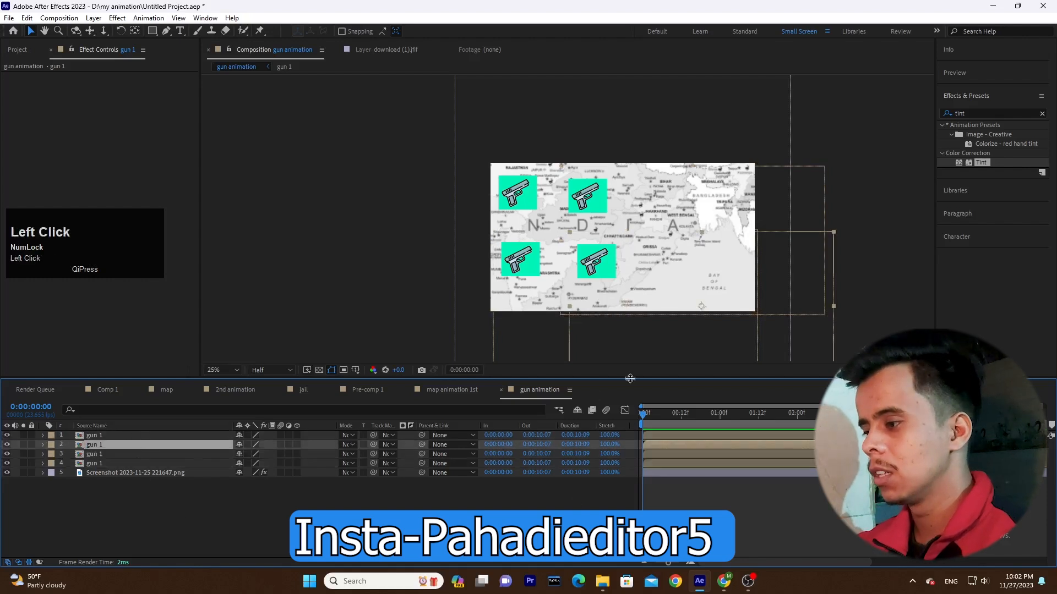
{"action": "key", "text": "space"}
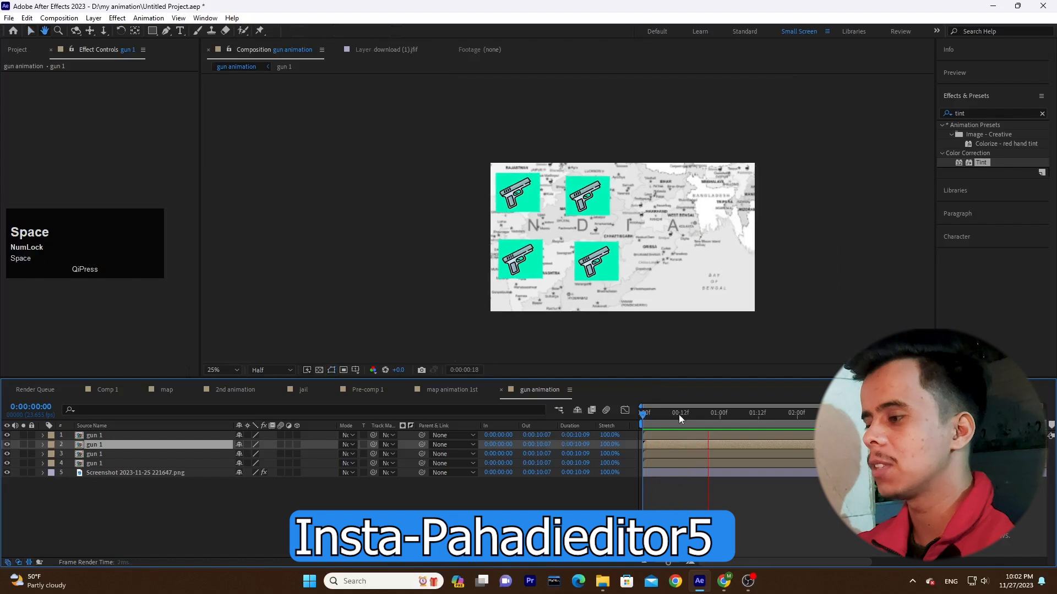
Shift the topmost gun 1 layer to an in point of -0:00:00:05 and preview the offset pulse
{"action": "left_click", "coordinate": [614, 428]}
{"action": "left_click_drag", "start_coordinate": [654, 435], "coordinate": [668, 437]}
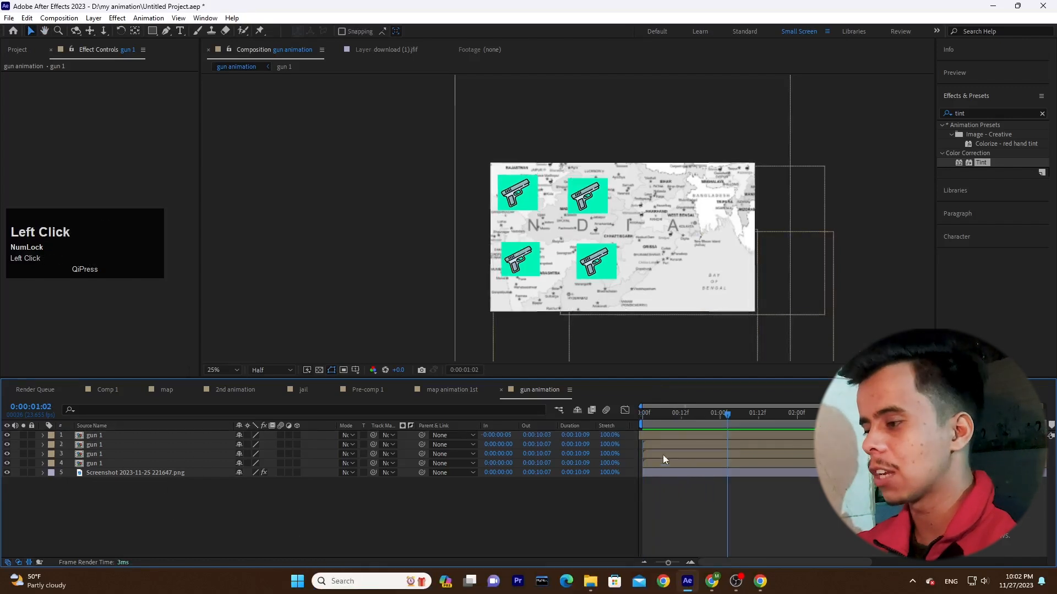
{"action": "left_click_drag", "start_coordinate": [676, 417], "coordinate": [572, 460]}
{"action": "key", "text": "space"}
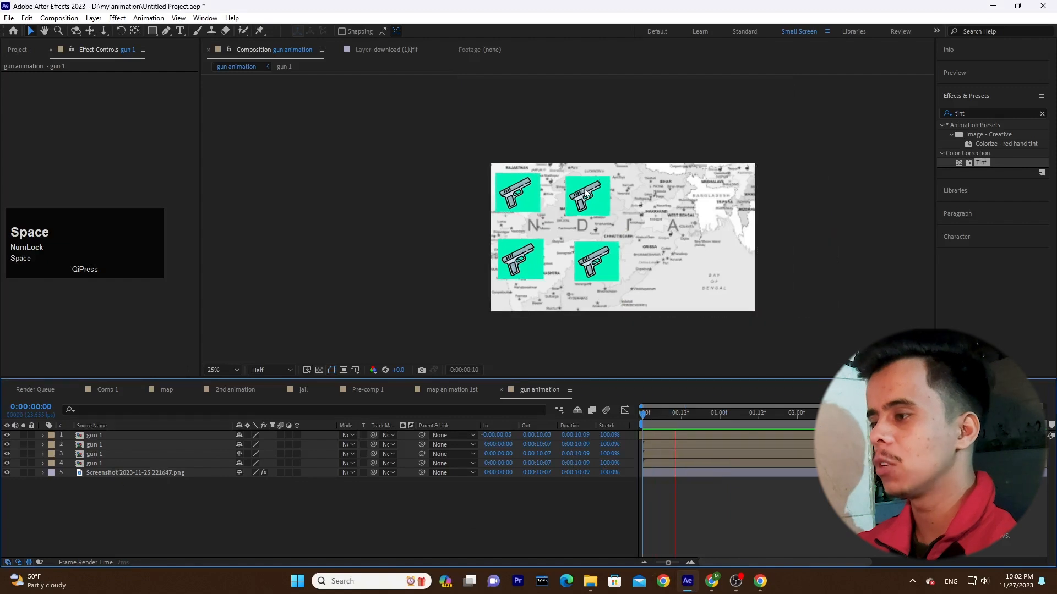
{"action": "key", "text": "space"}
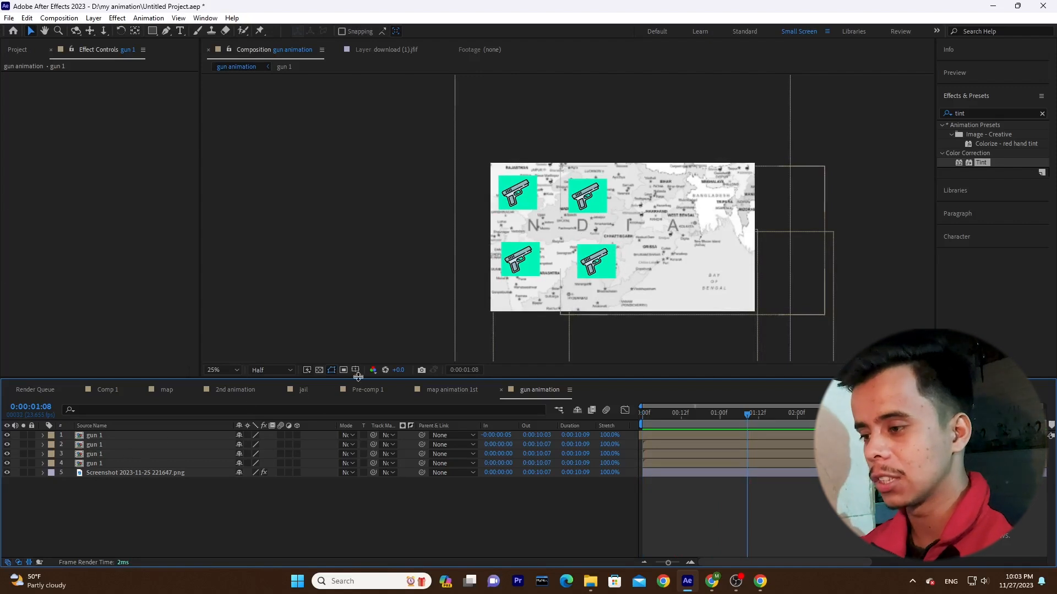
{"action": "left_click", "coordinate": [453, 390]}
{"action": "key", "text": "space"}
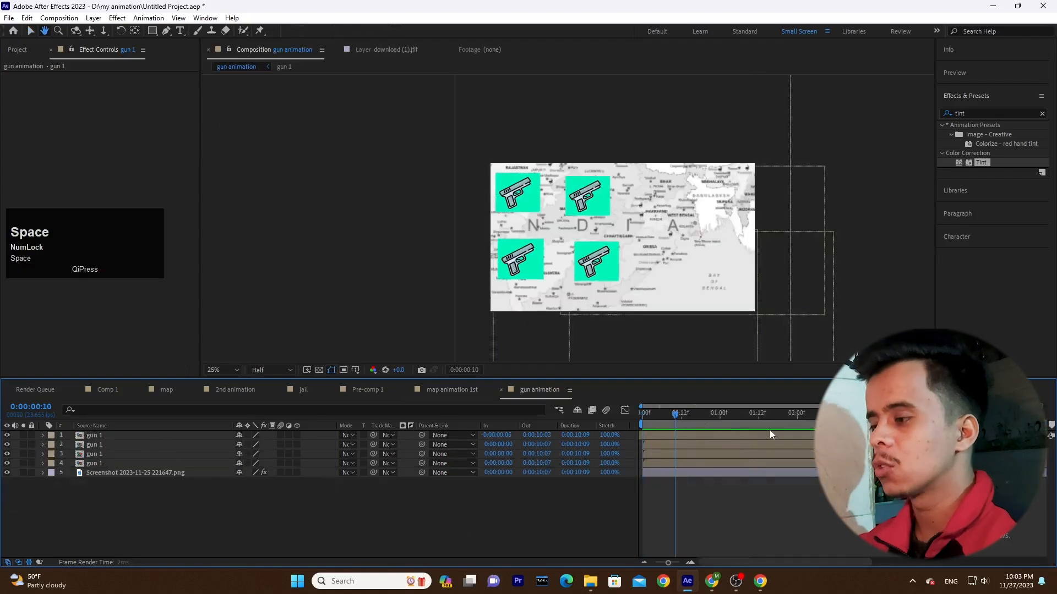
{"action": "left_click_drag", "start_coordinate": [759, 417], "coordinate": [496, 443]}
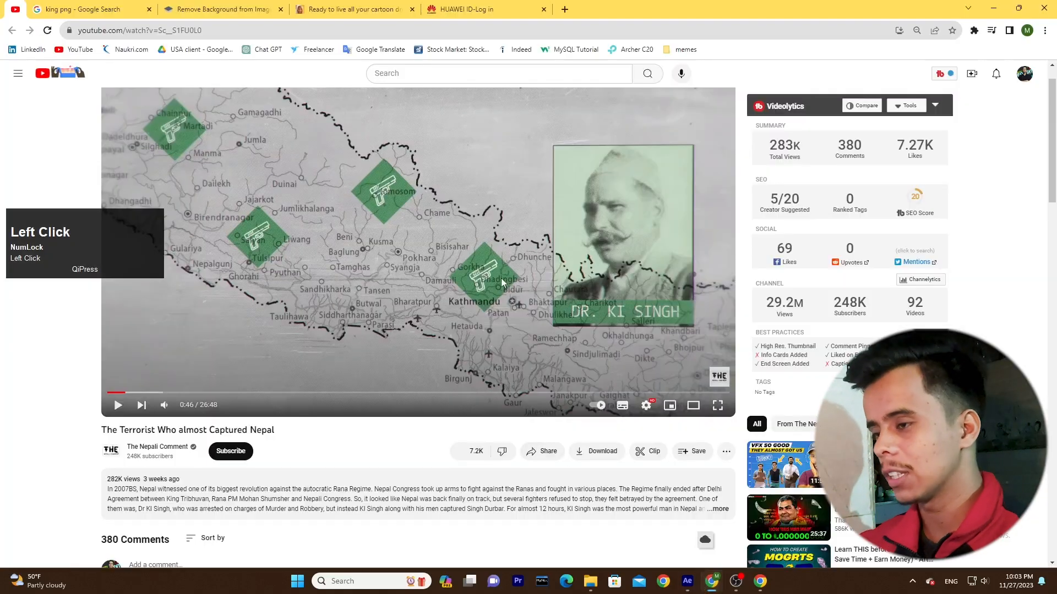
Switch to the browser and play The Nepali Comment reference video from the gun map through the Singh Durbar jail-bars scene
{"action": "left_click", "coordinate": [494, 280]}
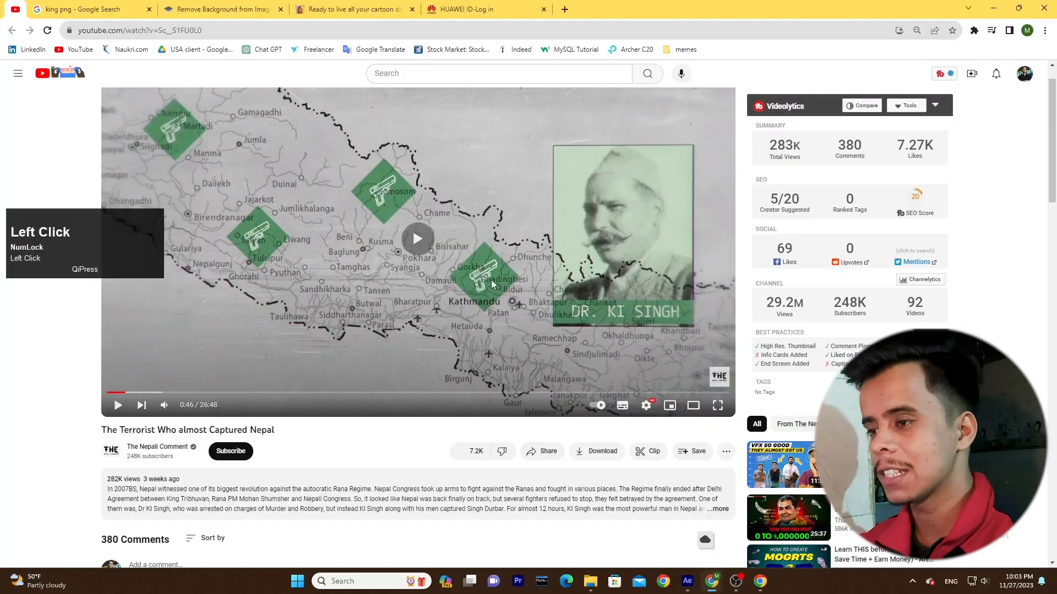
{"action": "key", "text": "space"}
{"action": "key", "text": "space"}
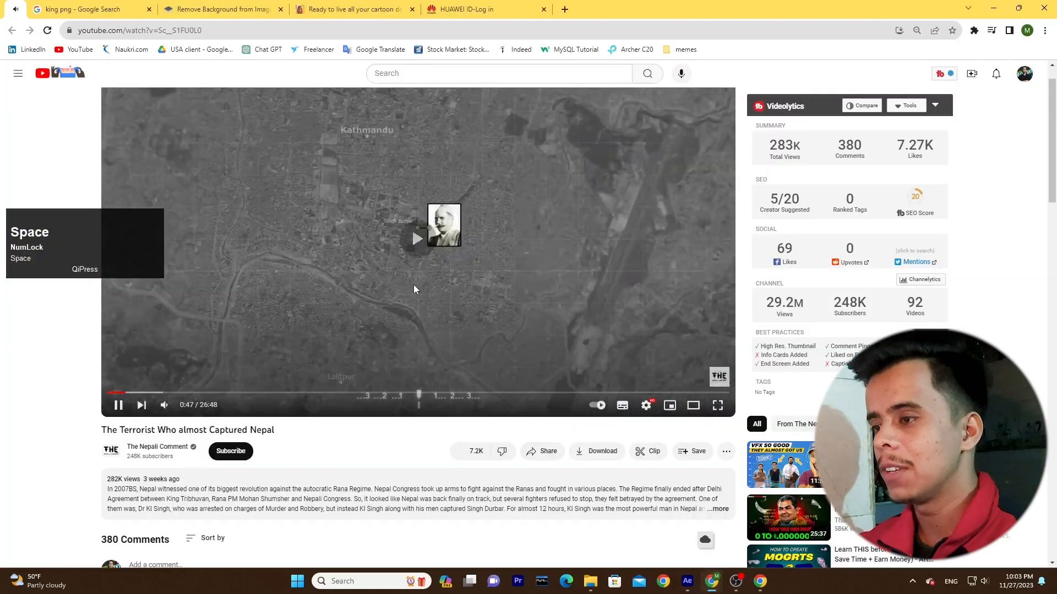
{"action": "key", "text": "space"}
{"action": "key", "text": "space"}
{"action": "key", "text": "space"}
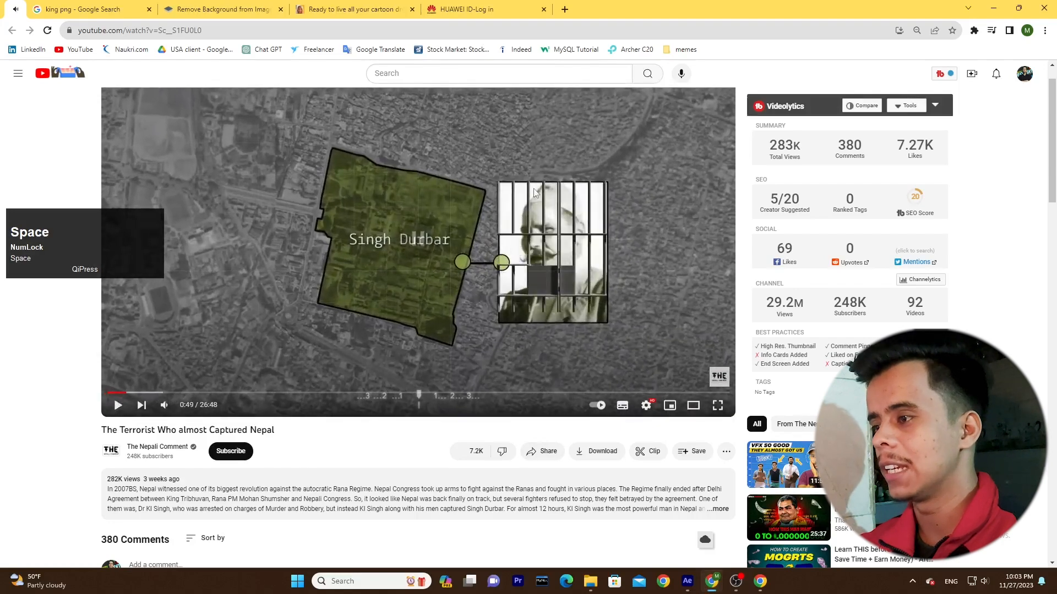
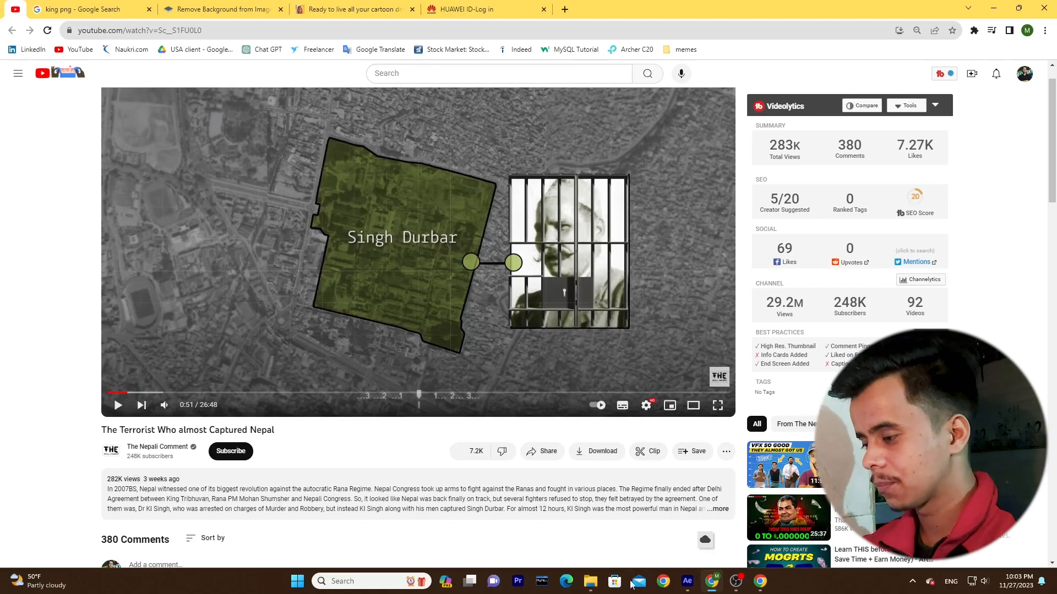
Switch back to After Effects and create a new 1920 x 1080 composition named jail
{"action": "left_click", "coordinate": [683, 587]}
{"action": "key", "text": "minus"}
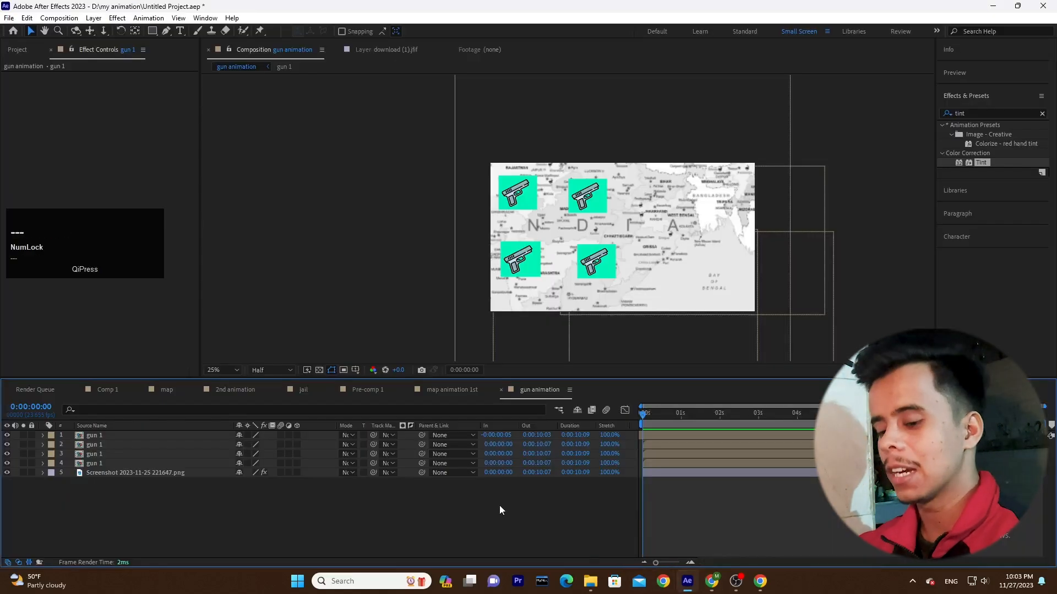
{"action": "key", "text": "ctrl+n"}
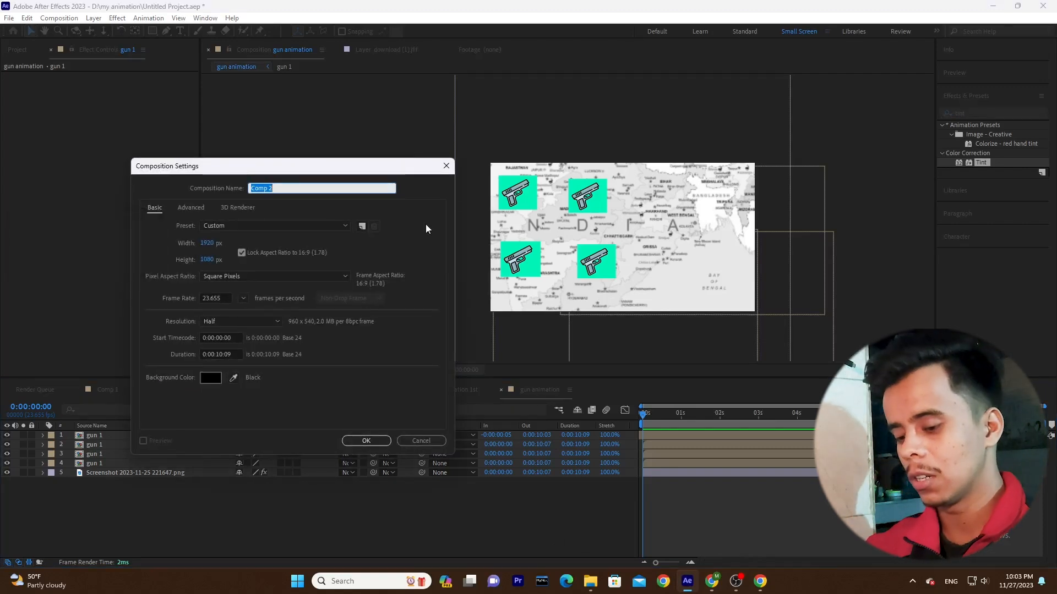
{"action": "type", "text": "jail"}
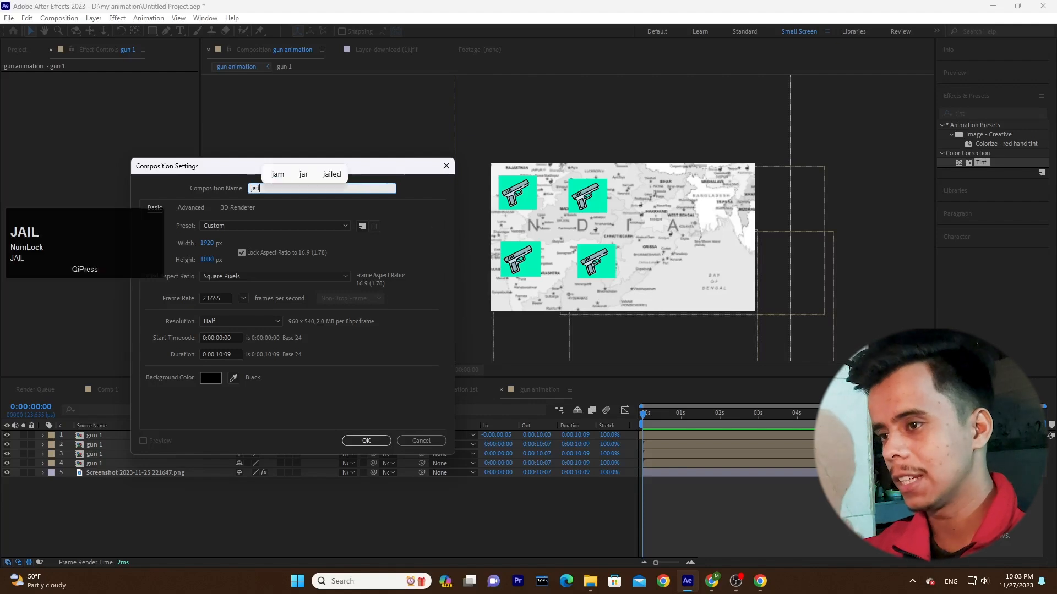
{"action": "key", "text": "Return"}
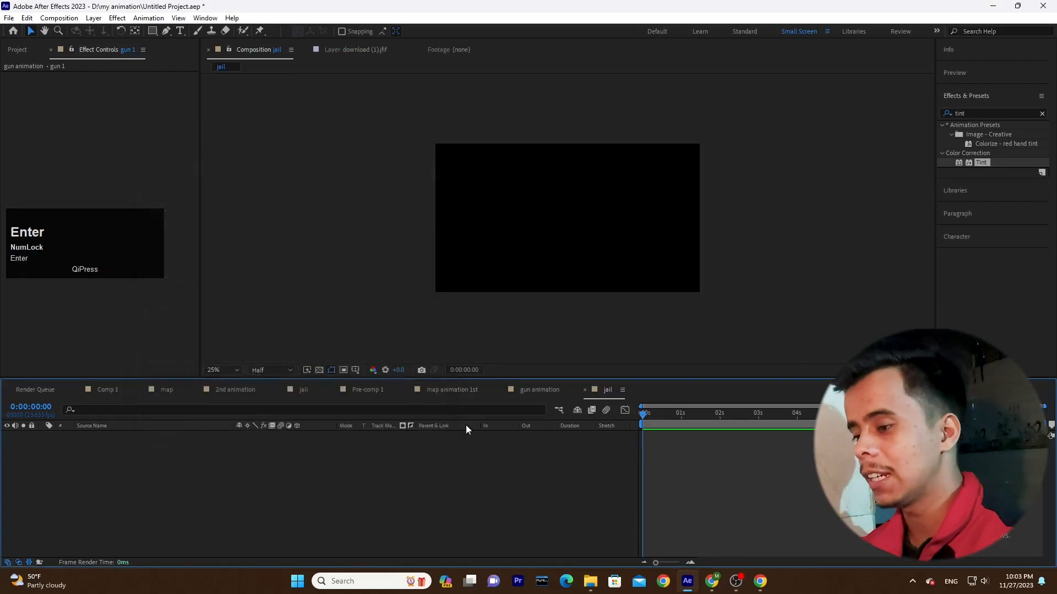
{"action": "left_click", "coordinate": [495, 519]}
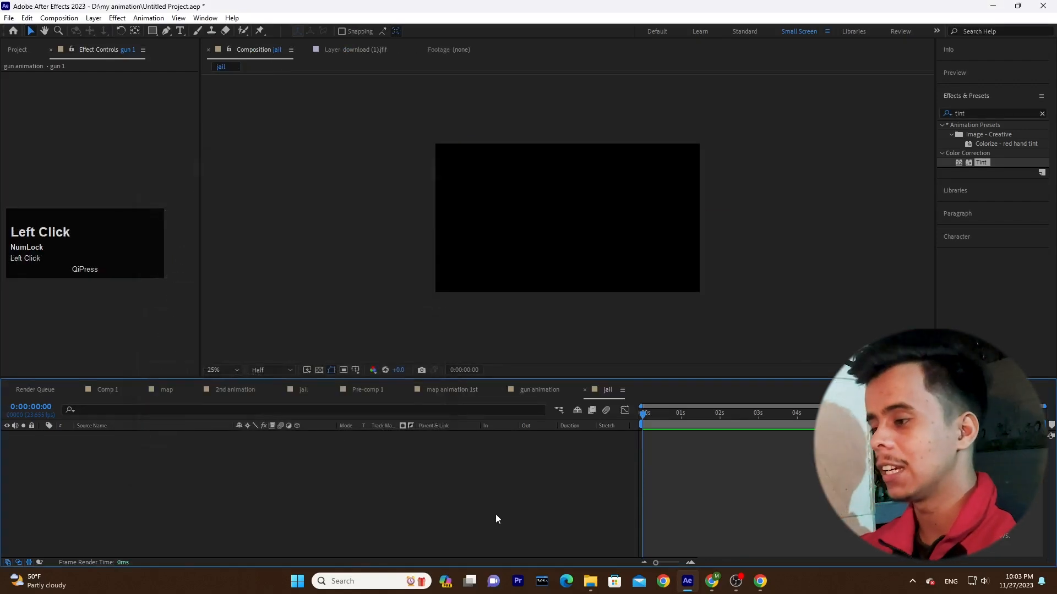
{"action": "left_click", "coordinate": [590, 581]}
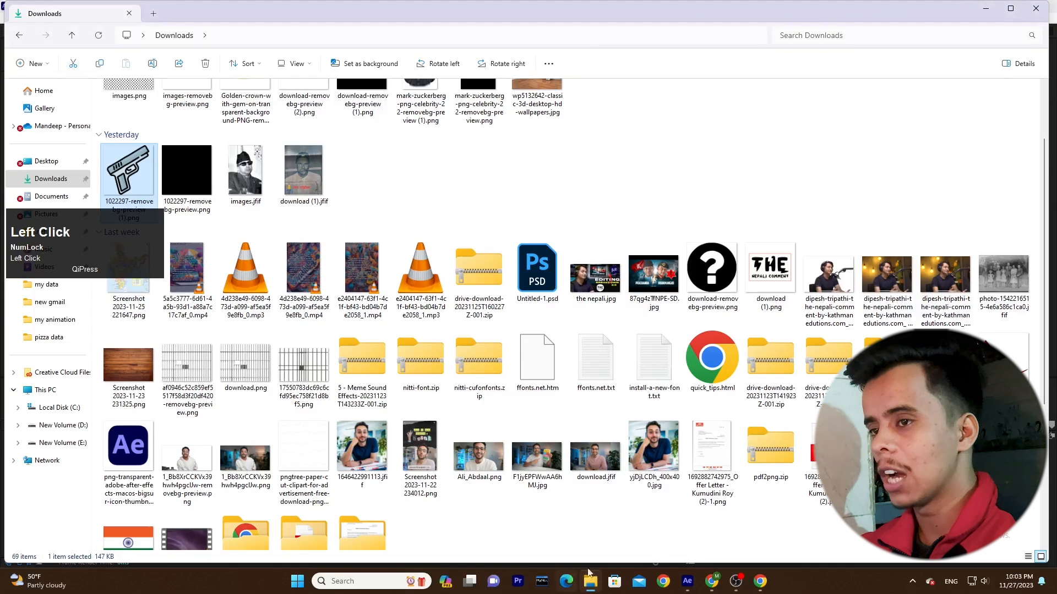
{"action": "left_click", "coordinate": [613, 183]}
{"action": "left_click", "coordinate": [996, 16]}
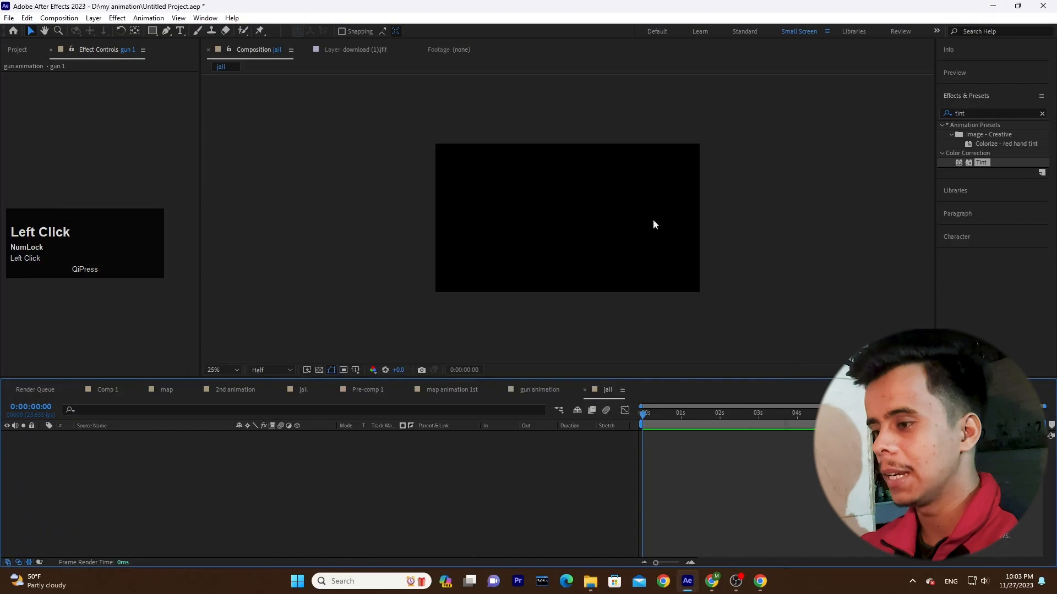
Copy the tinted map screenshot layer from the gun animation composition into the new jail composition
{"action": "left_click", "coordinate": [539, 389]}
{"action": "left_click", "coordinate": [145, 474]}
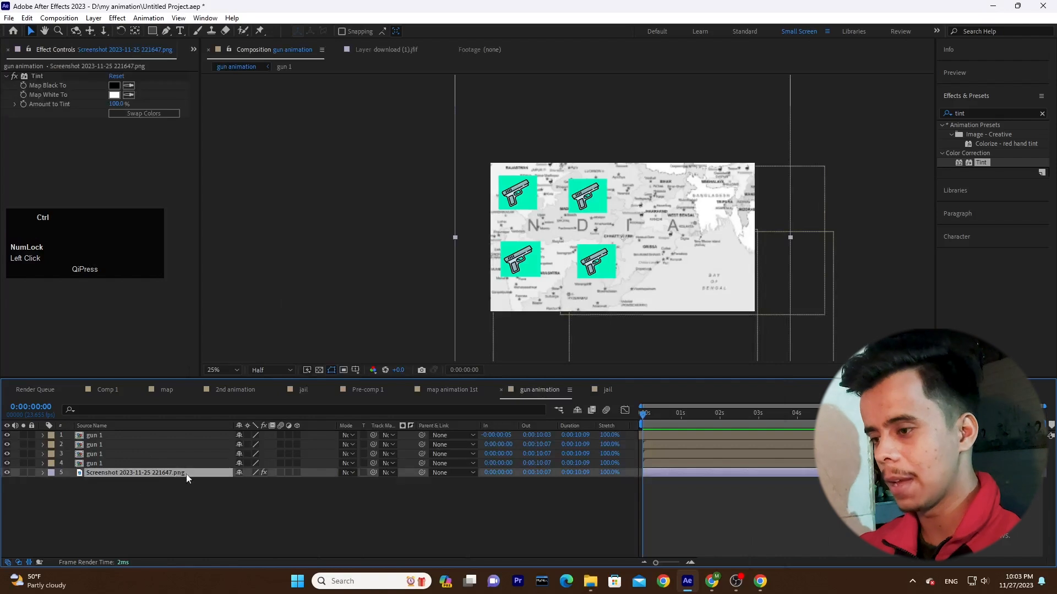
{"action": "left_click", "coordinate": [606, 389]}
{"action": "key", "text": "ctrl+v"}
{"action": "left_click", "coordinate": [251, 485]}
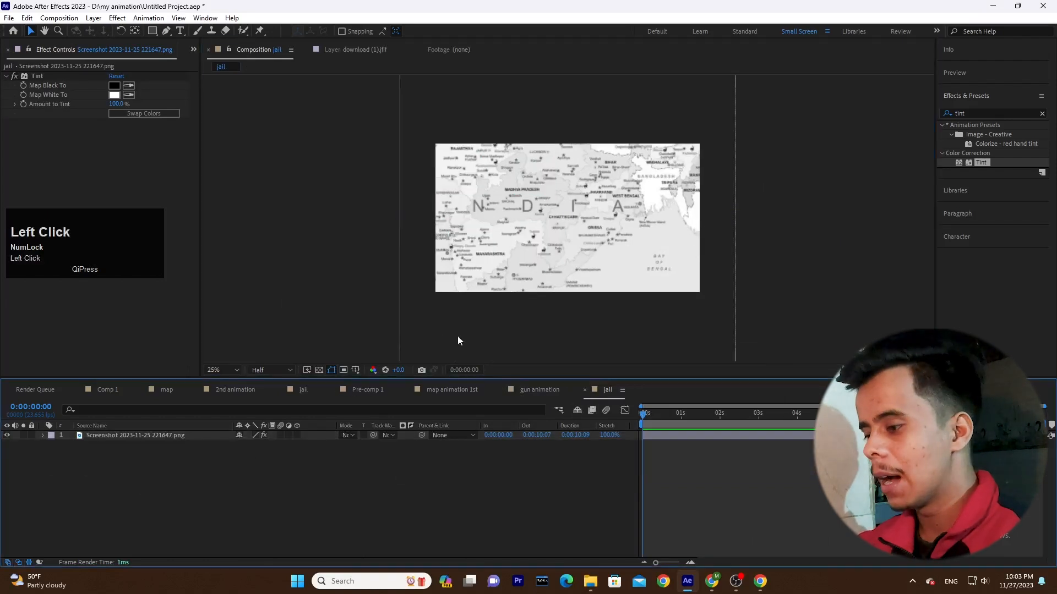
Add the portrait photo 1646422991113.jfif from the Downloads folder to the jail composition above the map
{"action": "left_click", "coordinate": [591, 581]}
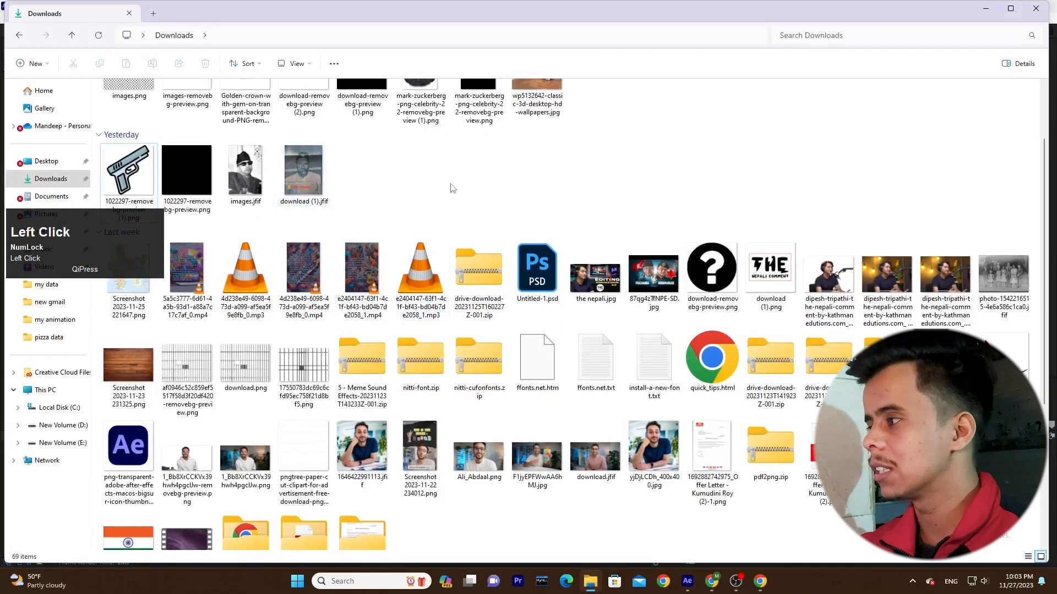
{"action": "scroll", "coordinate": [1045, 165], "scroll_direction": "up", "scroll_amount": 2}
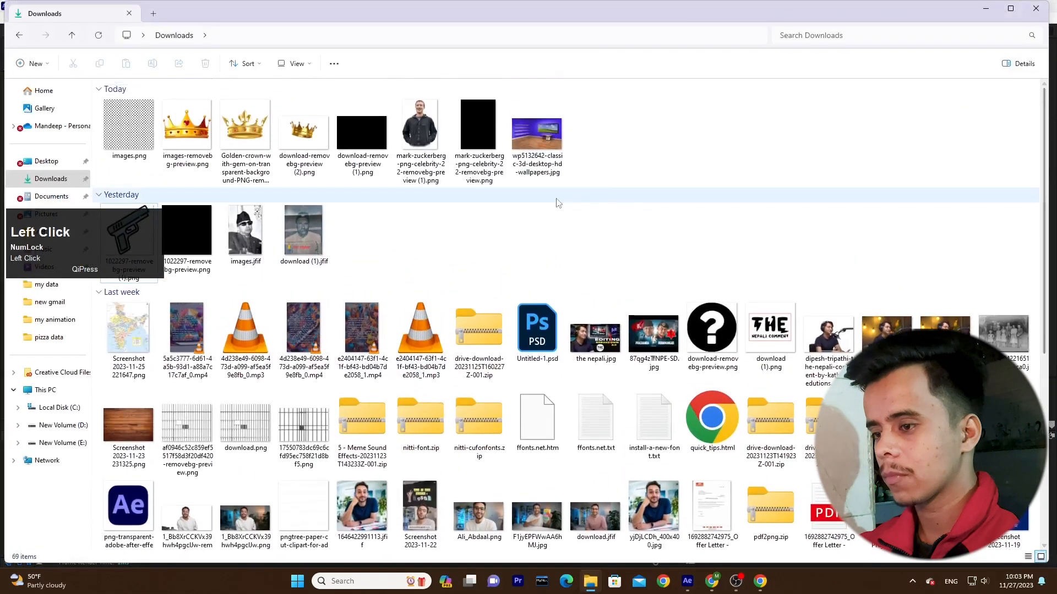
{"action": "left_click", "coordinate": [540, 196]}
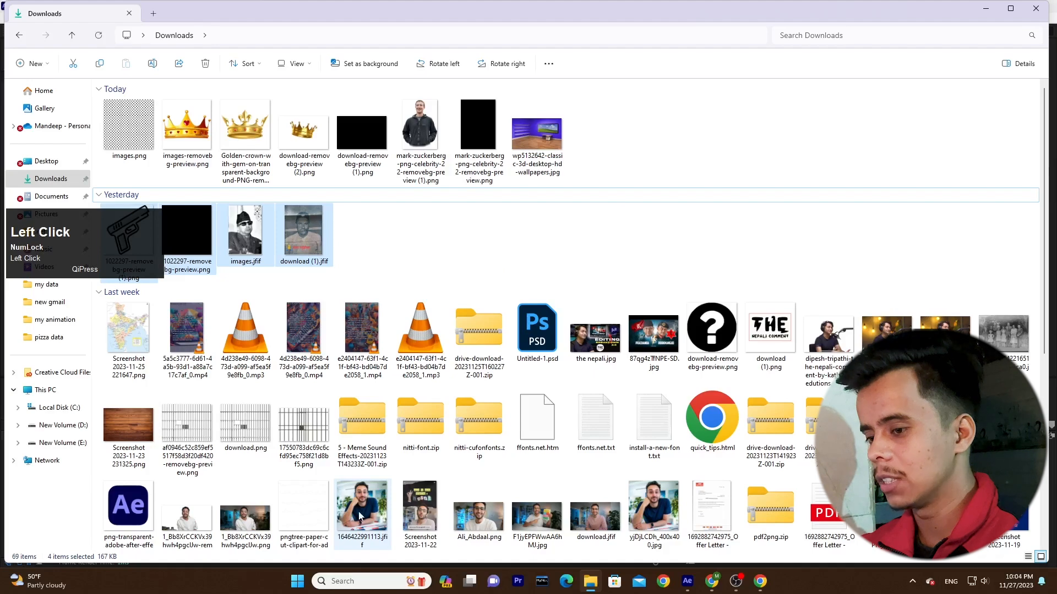
{"action": "left_click_drag", "start_coordinate": [361, 515], "coordinate": [379, 510]}
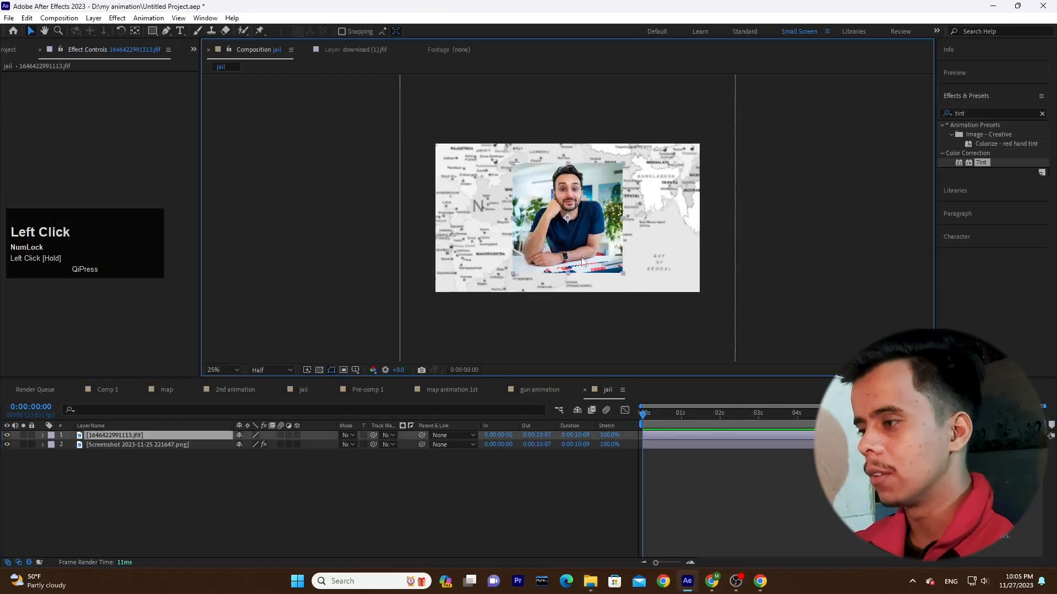
Nudge the map slightly left, then shrink the portrait and place it in the map's lower-right area near the Bay of Bengal
{"action": "left_click_drag", "start_coordinate": [625, 285], "coordinate": [574, 285]}
{"action": "left_click", "coordinate": [355, 477]}
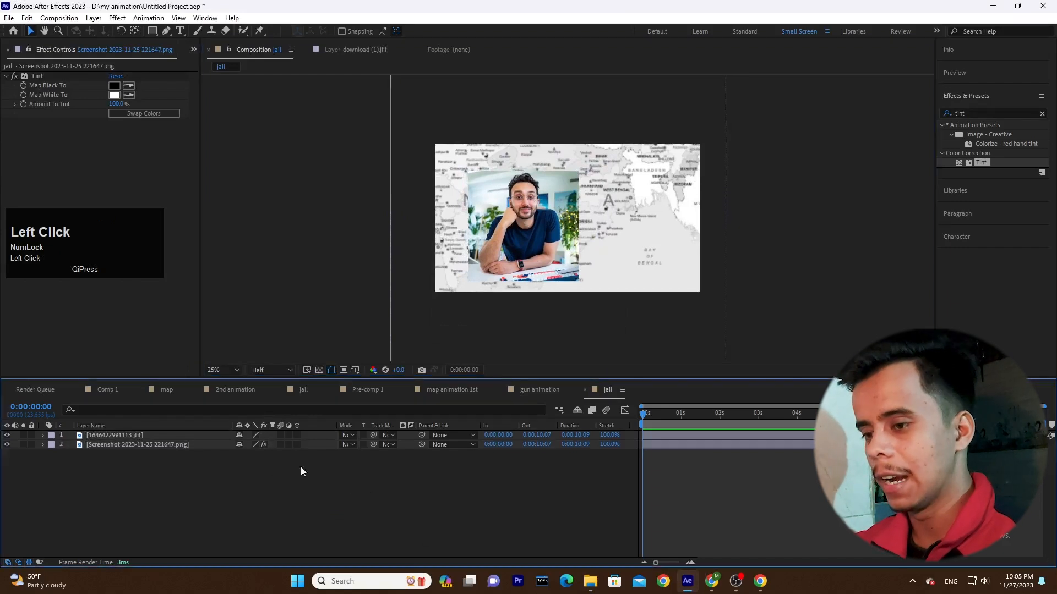
{"action": "left_click", "coordinate": [210, 436]}
{"action": "left_click", "coordinate": [576, 277]}
{"action": "left_click_drag", "start_coordinate": [578, 277], "coordinate": [567, 252]}
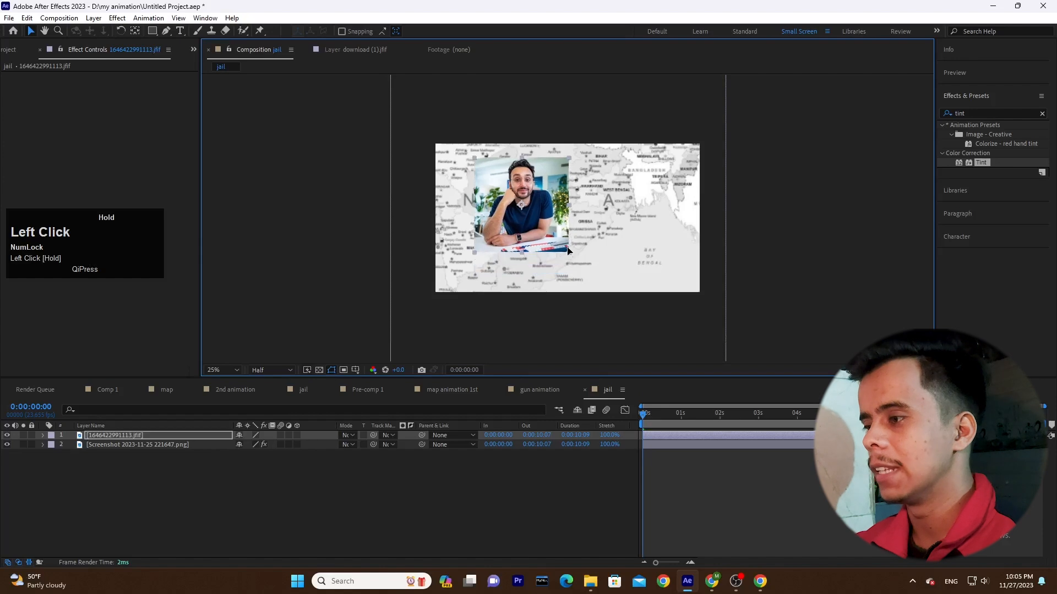
{"action": "left_click_drag", "start_coordinate": [542, 211], "coordinate": [666, 265]}
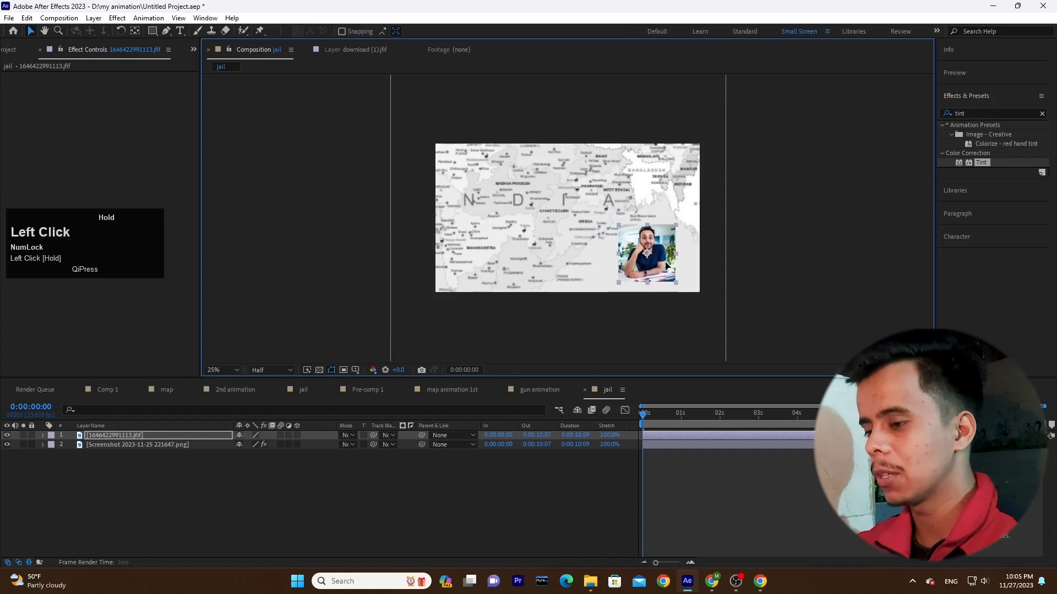
{"action": "left_click", "coordinate": [466, 458]}
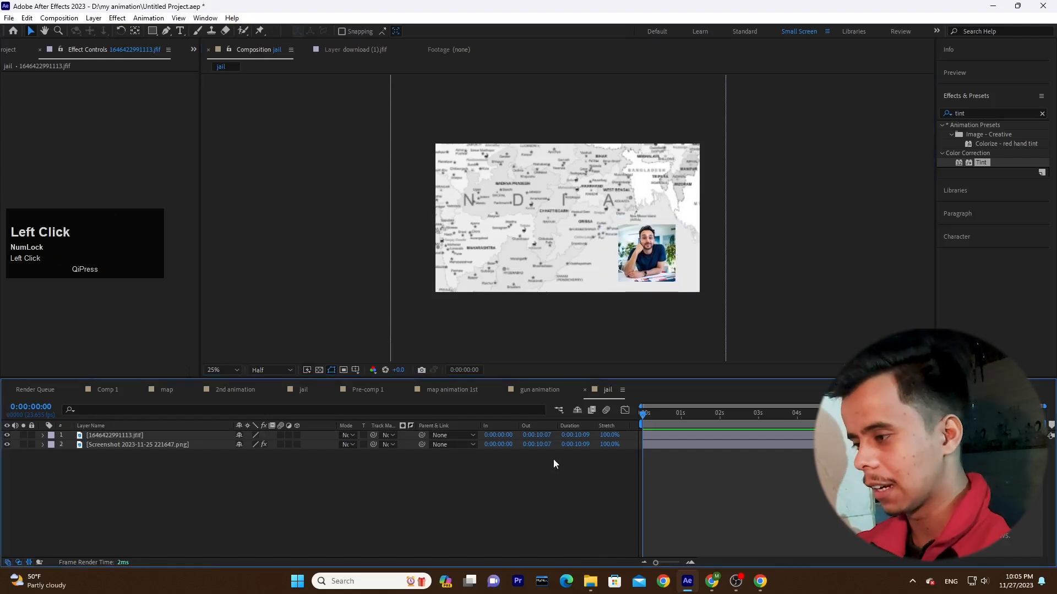
Open the Downloads folder and locate the transparent jail bars PNG
{"action": "left_click", "coordinate": [123, 438]}
{"action": "left_click", "coordinate": [207, 480]}
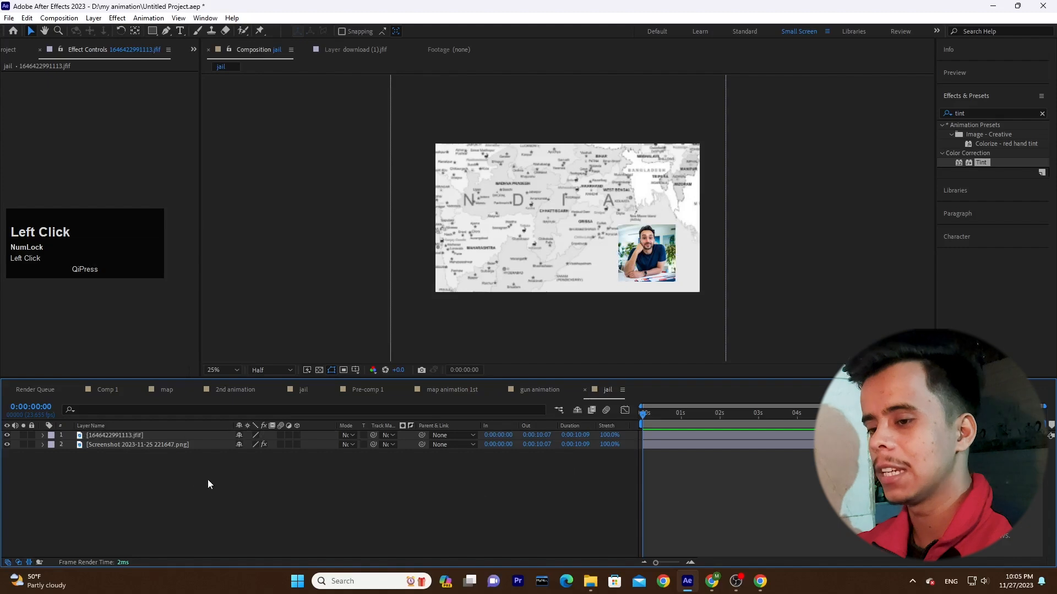
{"action": "left_click", "coordinate": [127, 435]}
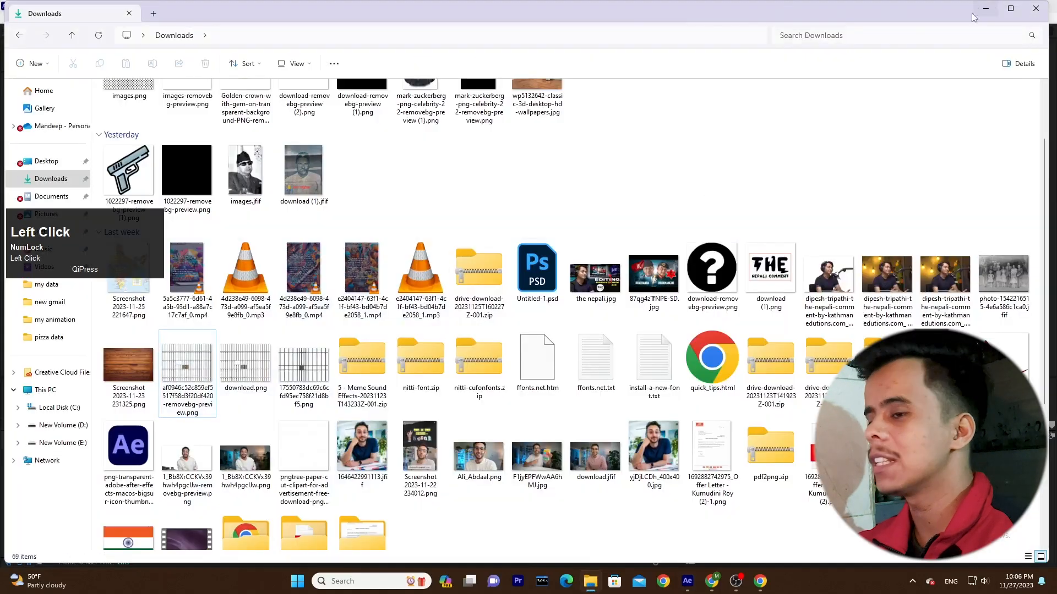
{"action": "left_click", "coordinate": [197, 380]}
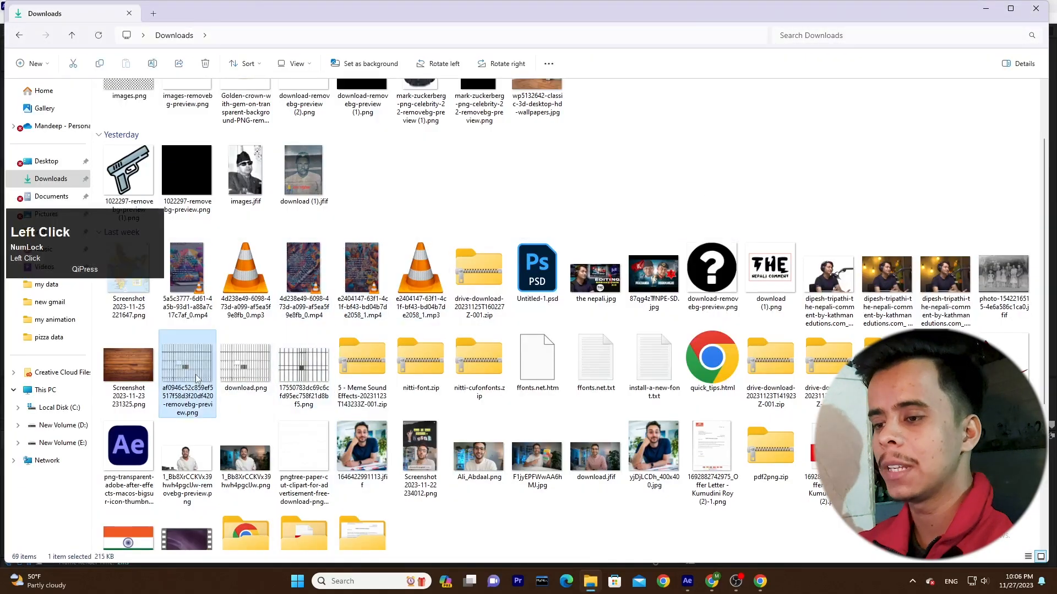
{"action": "left_click", "coordinate": [647, 294]}
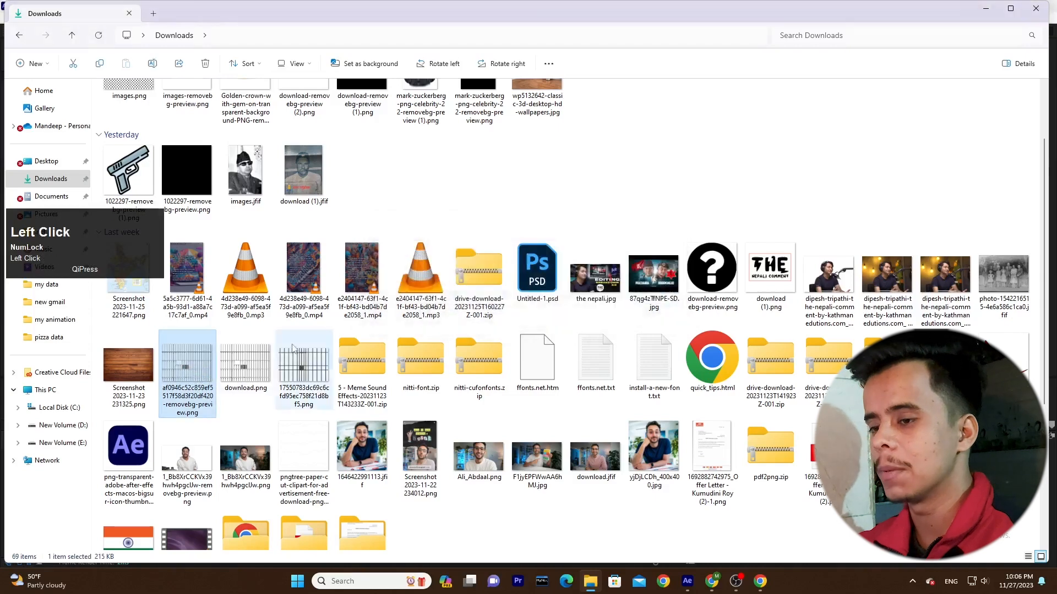
Switch to Chrome and search Google Images for jail png
{"action": "mouse_move", "coordinate": [738, 583]}
{"action": "type", "text": "jai"}
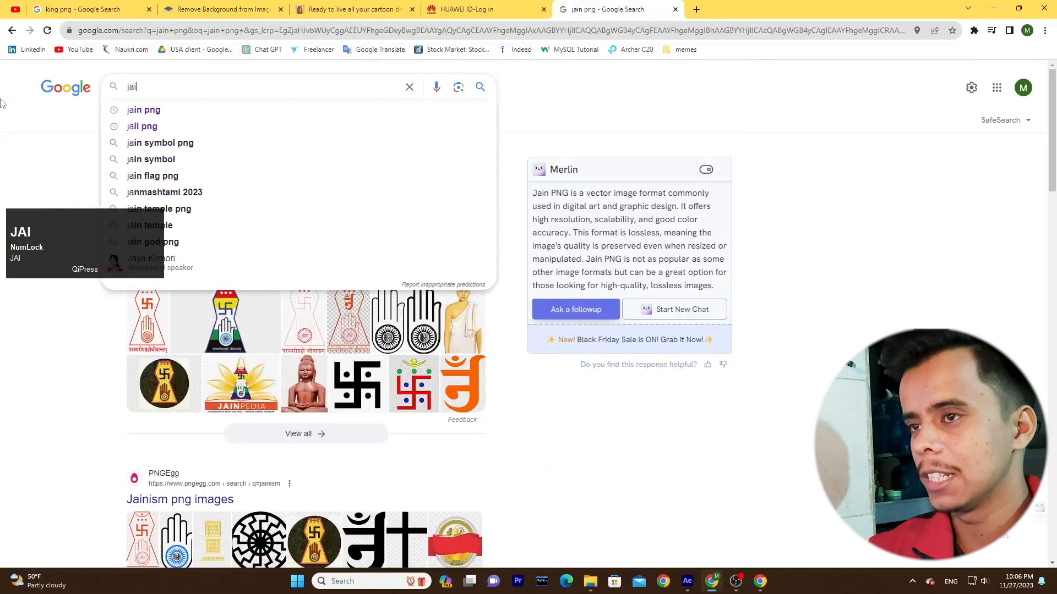
{"action": "type", "text": "l png"}
{"action": "key", "text": "Return"}
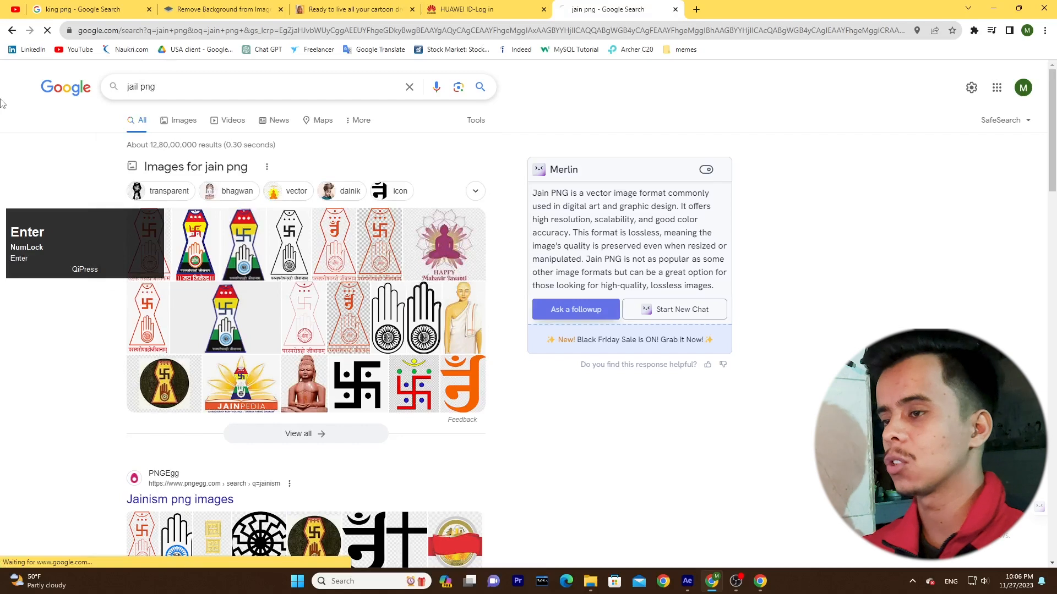
{"action": "left_click", "coordinate": [179, 120]}
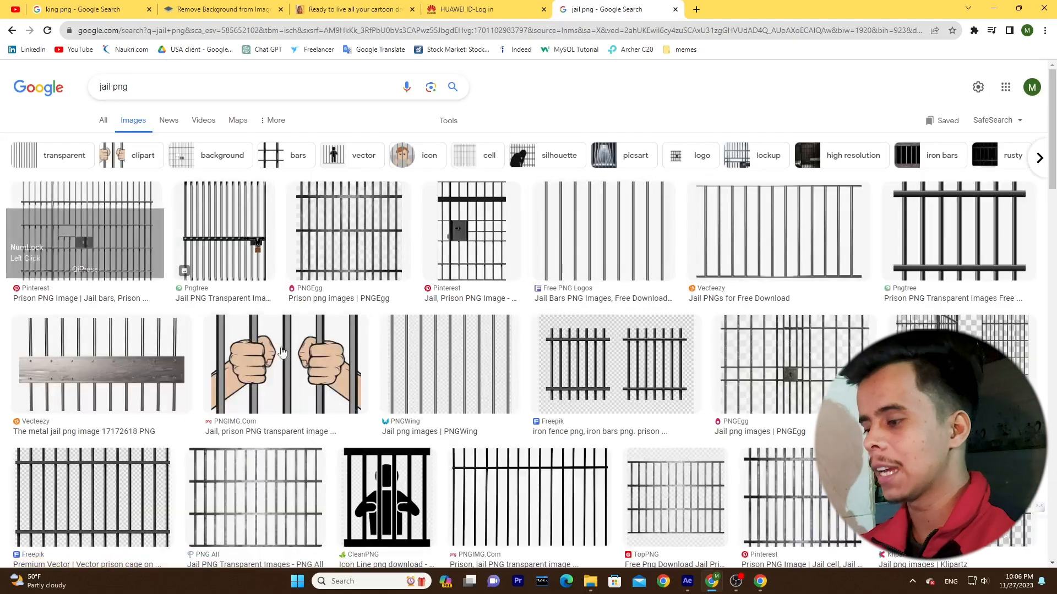
Return to After Effects and add the af0946c52c859ef5517f58d3f20df420-removebg-preview.png jail bars from the Downloads folder above the portrait
{"action": "left_click", "coordinate": [687, 581]}
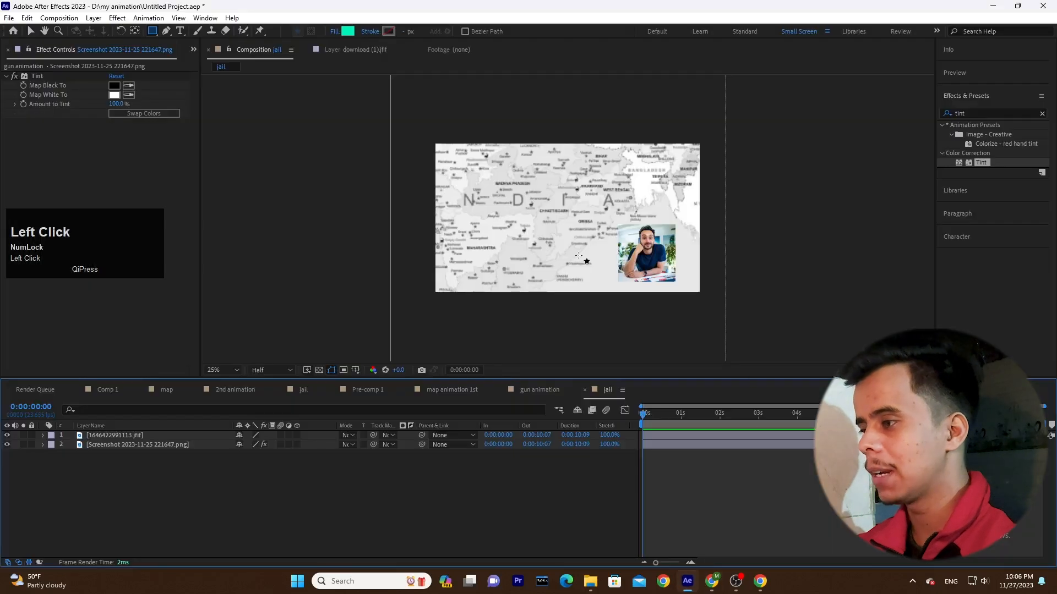
{"action": "left_click", "coordinate": [31, 32]}
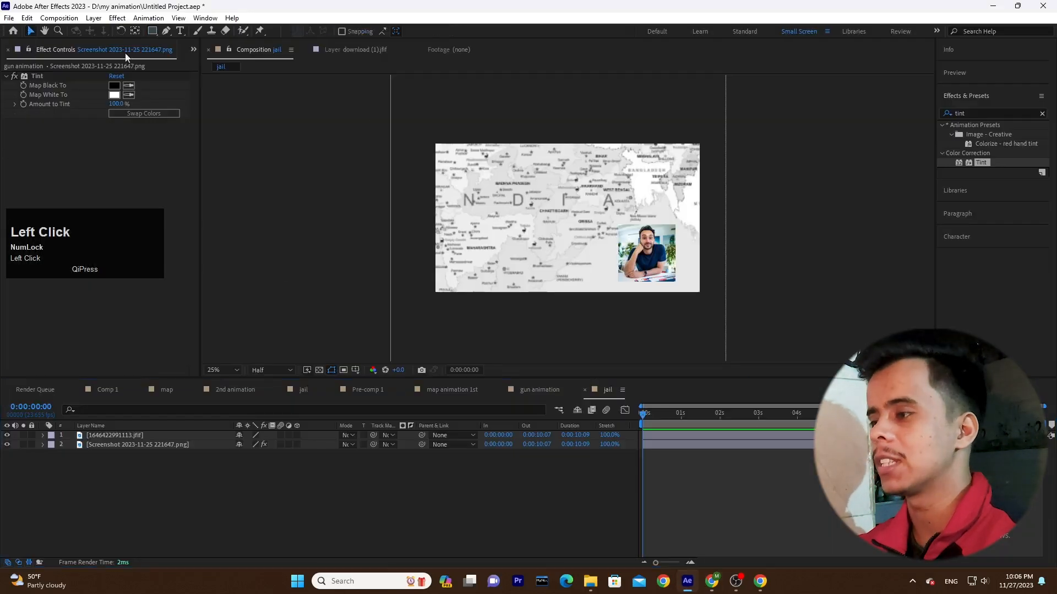
{"action": "left_click", "coordinate": [625, 214]}
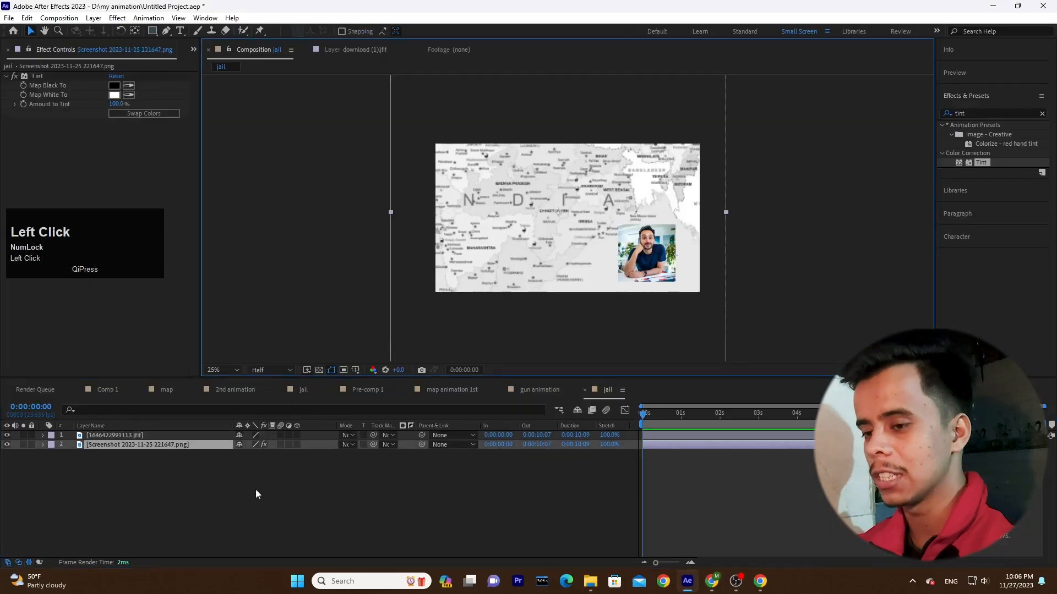
{"action": "left_click", "coordinate": [557, 553]}
{"action": "left_click", "coordinate": [589, 581]}
{"action": "left_click_drag", "start_coordinate": [199, 384], "coordinate": [550, 377]}
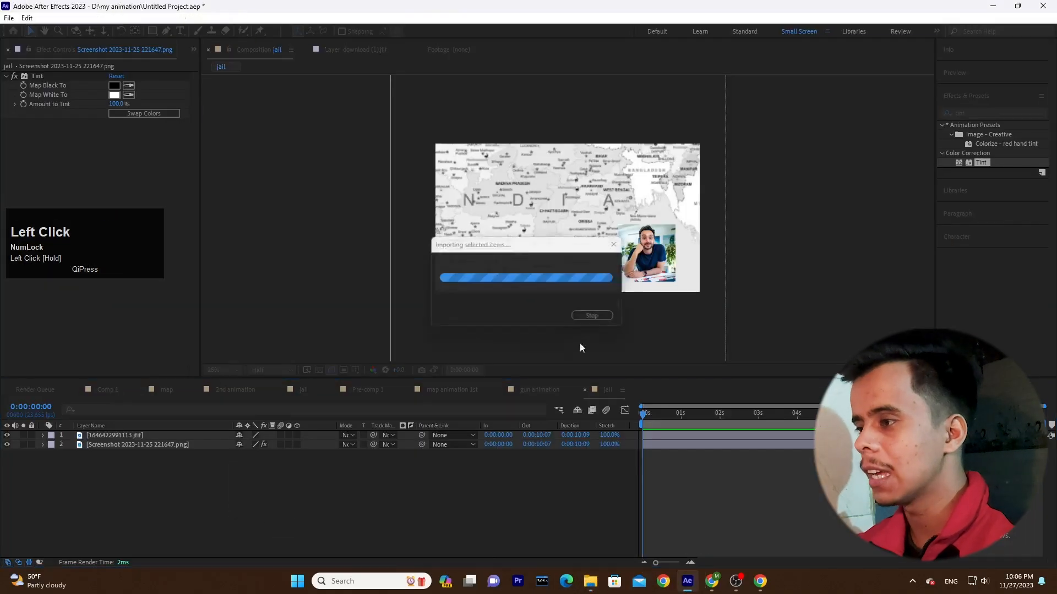
Place the jail bars over the portrait, scale them down proportionally, and align their upper-left corner with the photo's
{"action": "left_click_drag", "start_coordinate": [590, 232], "coordinate": [428, 171]}
{"action": "key", "text": "ctrl+="}
{"action": "key", "text": "ctrl+="}
{"action": "key", "text": "space"}
{"action": "left_click", "coordinate": [680, 158]}
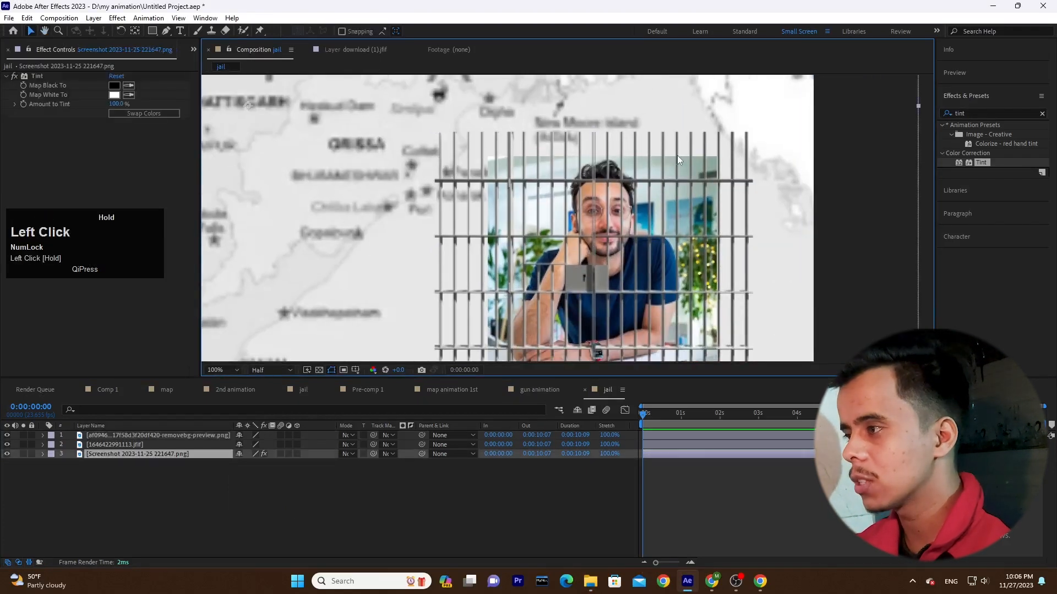
{"action": "left_click", "coordinate": [150, 434]}
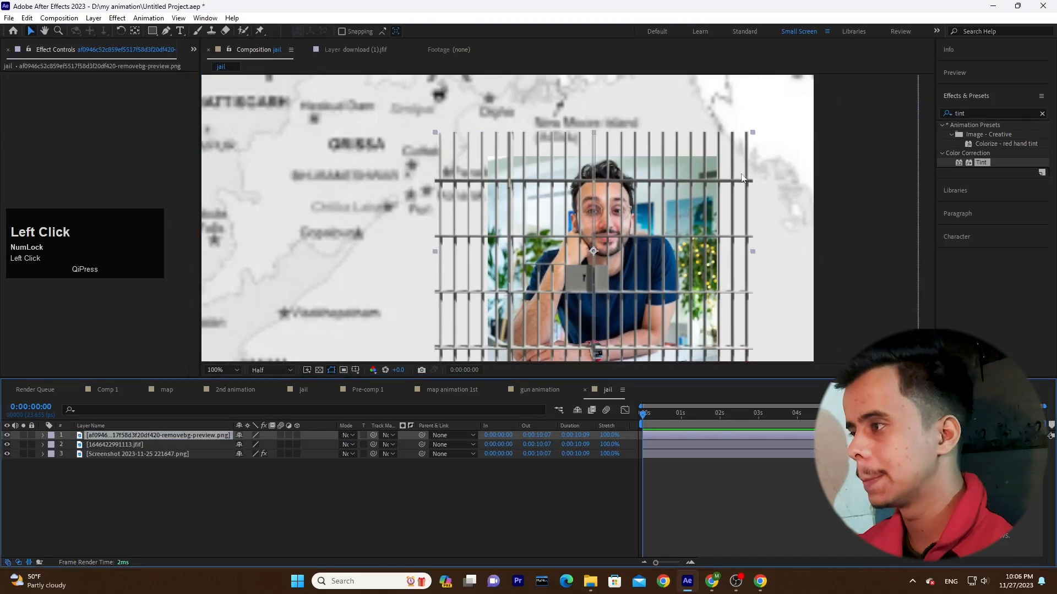
{"action": "left_click_drag", "start_coordinate": [753, 132], "coordinate": [704, 158]}
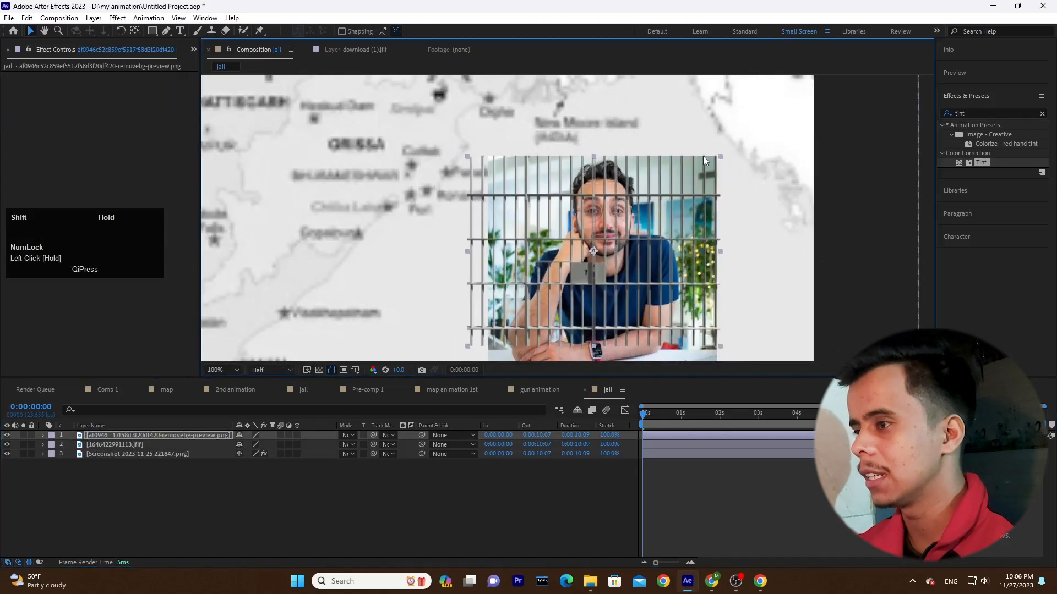
{"action": "left_click_drag", "start_coordinate": [638, 215], "coordinate": [656, 213]}
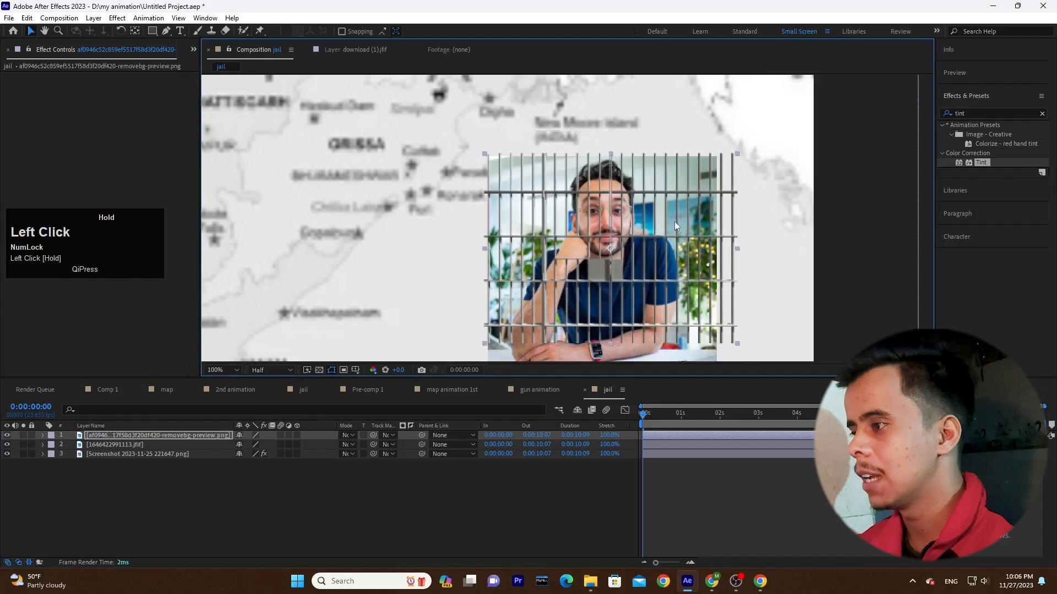
{"action": "left_click", "coordinate": [741, 252]}
{"action": "left_click_drag", "start_coordinate": [742, 252], "coordinate": [733, 255]}
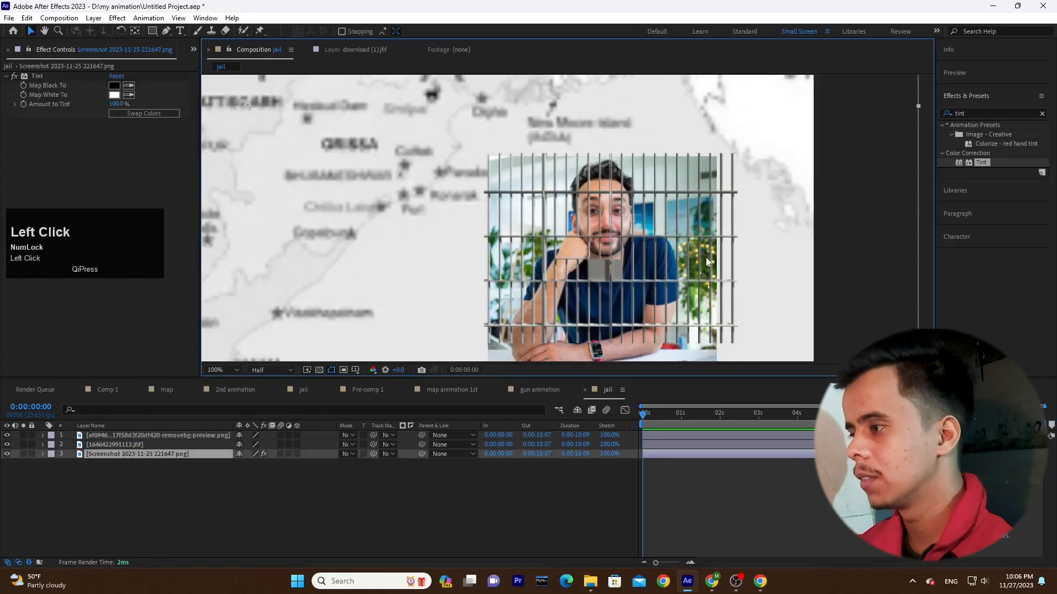
{"action": "key", "text": "ctrl+z"}
Narrow the jail bars to the portrait's width and stretch them down to cover its full height
{"action": "left_click", "coordinate": [146, 427]}
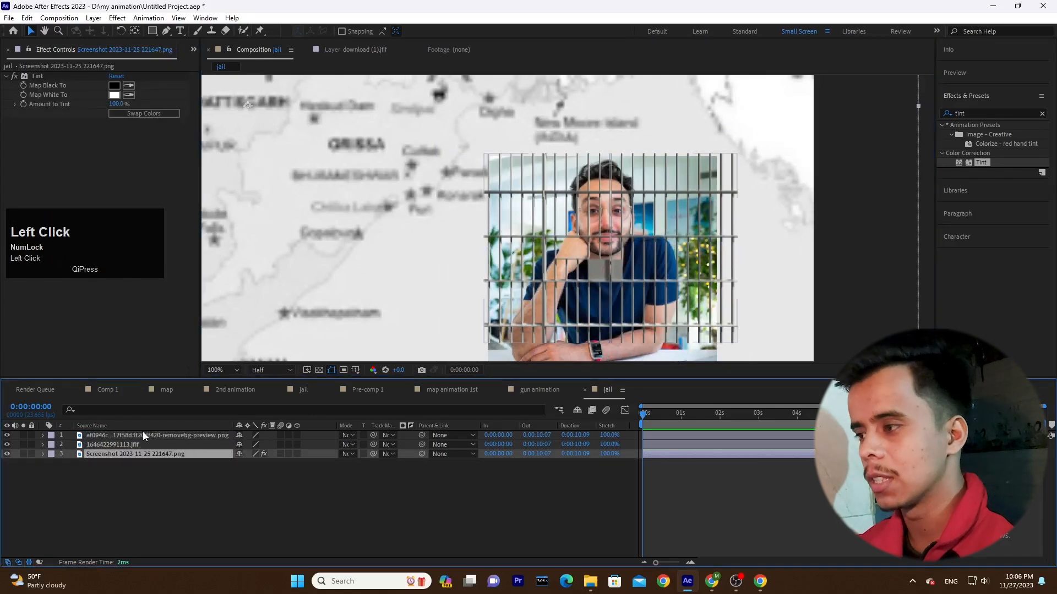
{"action": "left_click", "coordinate": [143, 433]}
{"action": "left_click_drag", "start_coordinate": [735, 249], "coordinate": [688, 249]}
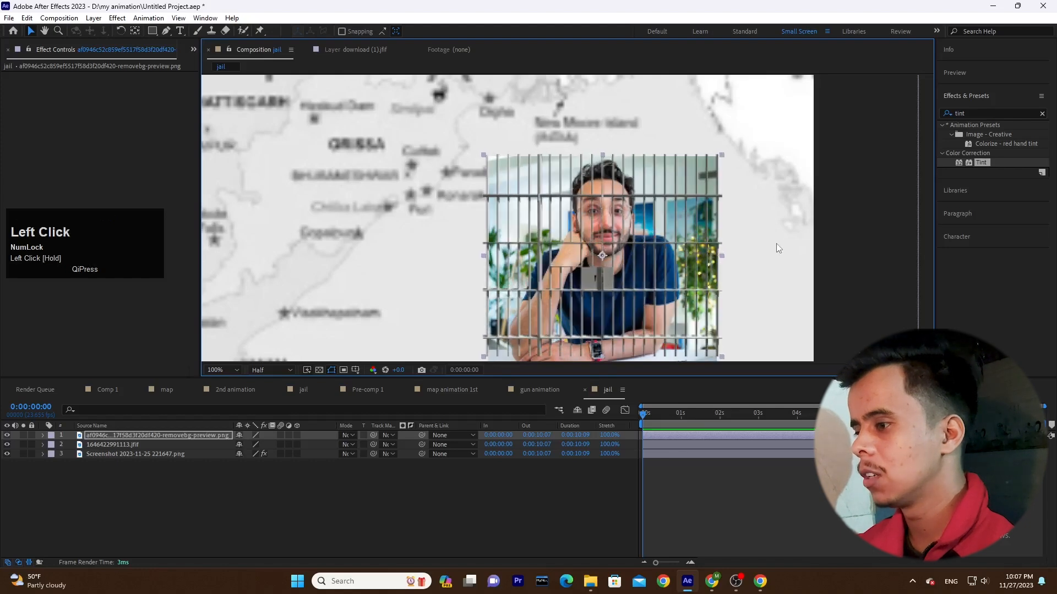
{"action": "left_click_drag", "start_coordinate": [673, 302], "coordinate": [672, 242]}
{"action": "left_click_drag", "start_coordinate": [609, 288], "coordinate": [607, 326]}
{"action": "left_click_drag", "start_coordinate": [612, 290], "coordinate": [613, 306]}
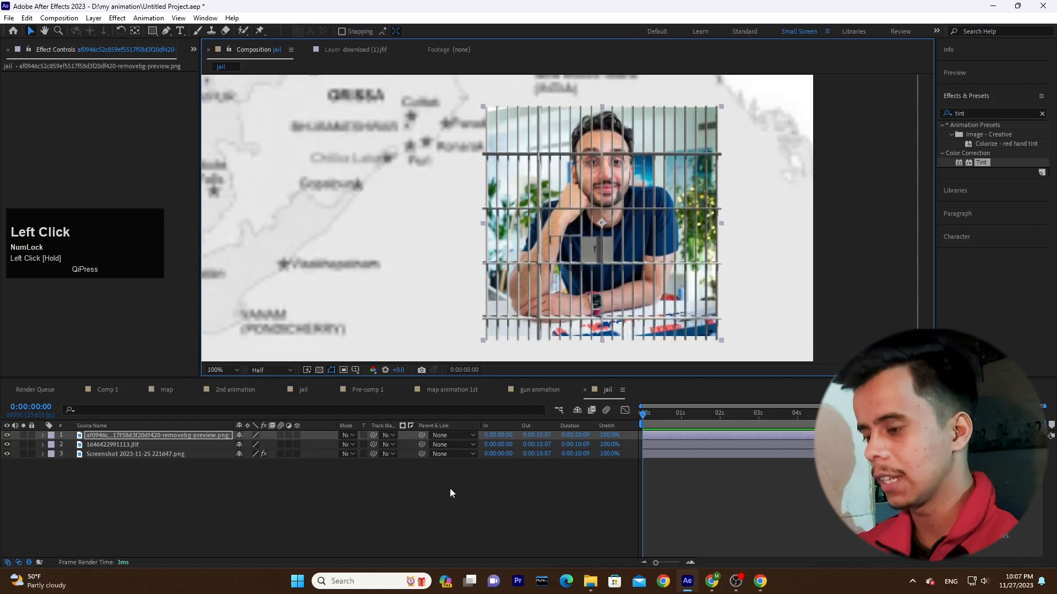
{"action": "left_click", "coordinate": [500, 513]}
Draw a teal-filled rectangle shape slightly larger than the barred portrait, covering it with a small margin all round
{"action": "scroll", "coordinate": [620, 189], "scroll_direction": "down", "scroll_amount": 2}
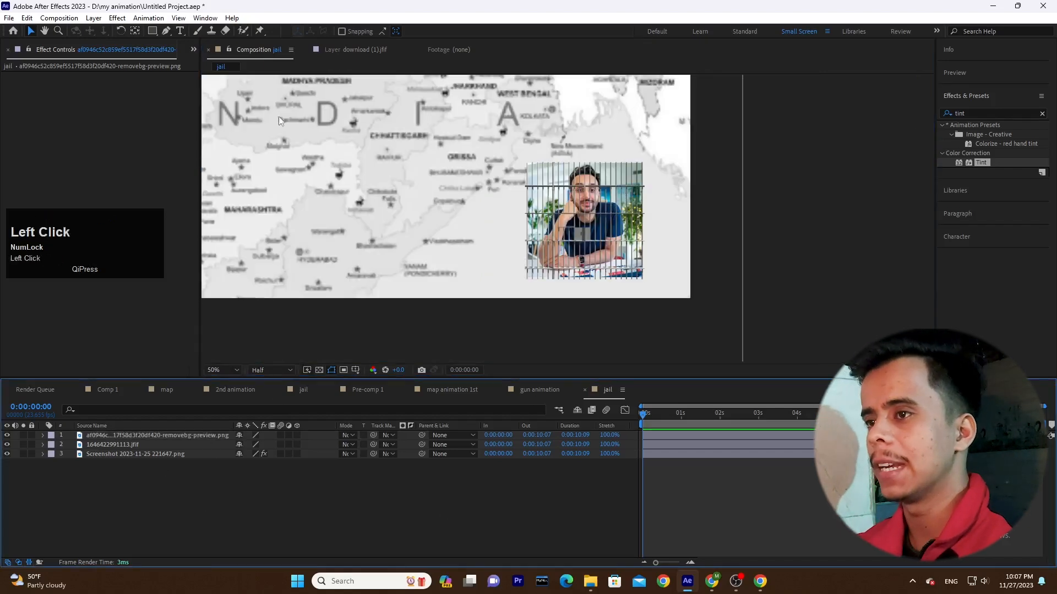
{"action": "left_click", "coordinate": [154, 31]}
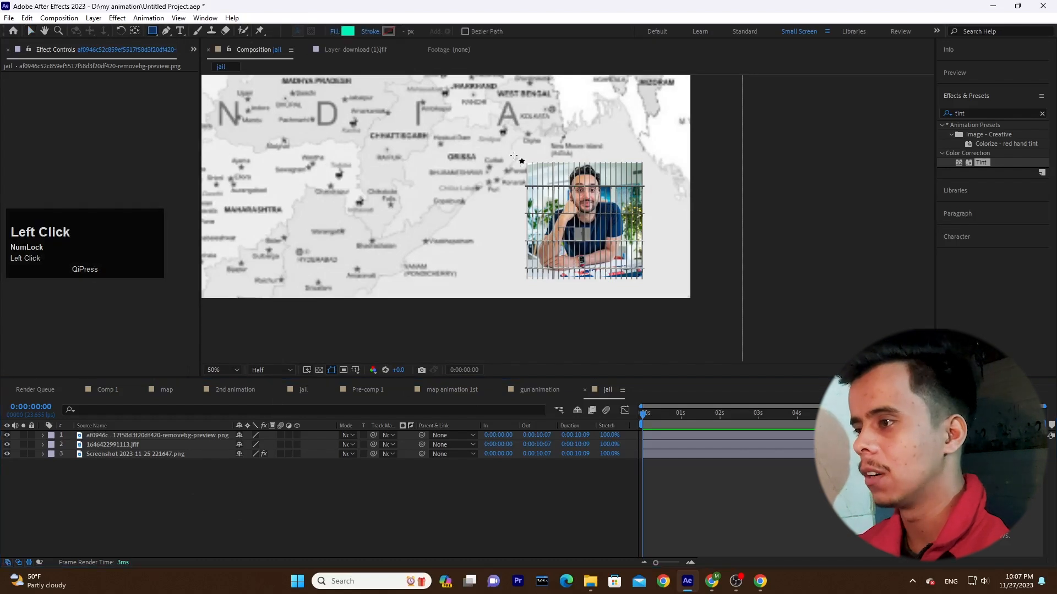
{"action": "left_click_drag", "start_coordinate": [520, 159], "coordinate": [649, 283]}
{"action": "left_click", "coordinate": [170, 531]}
{"action": "left_click", "coordinate": [150, 438]}
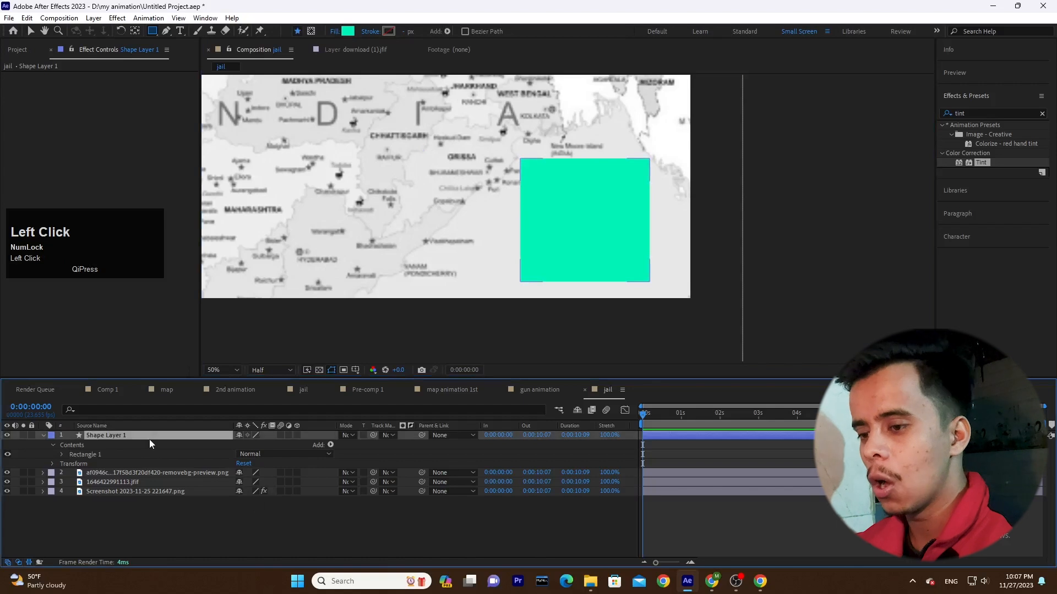
Hide the rectangle shape layer and rename the jail bars layer as jail
{"action": "left_click", "coordinate": [161, 476]}
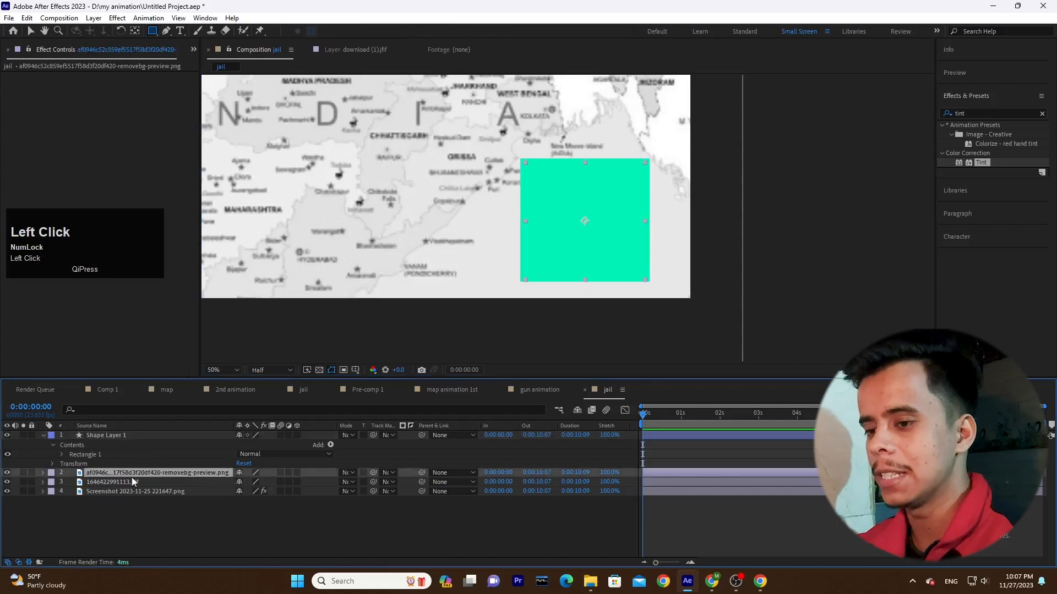
{"action": "left_click", "coordinate": [8, 434]}
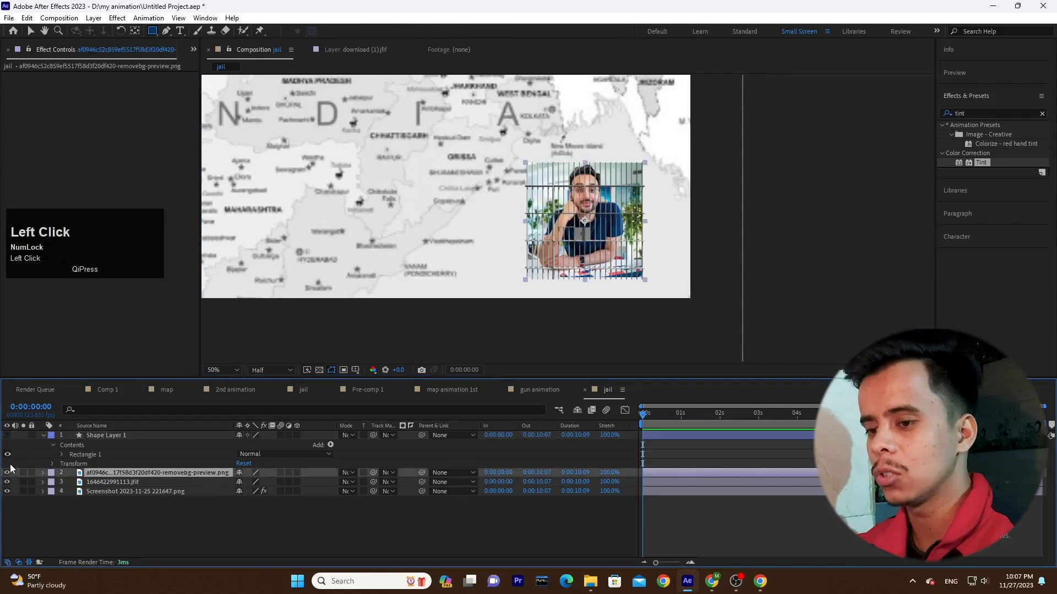
{"action": "left_click", "coordinate": [7, 472]}
{"action": "left_click", "coordinate": [8, 472]}
{"action": "right_click", "coordinate": [113, 471]}
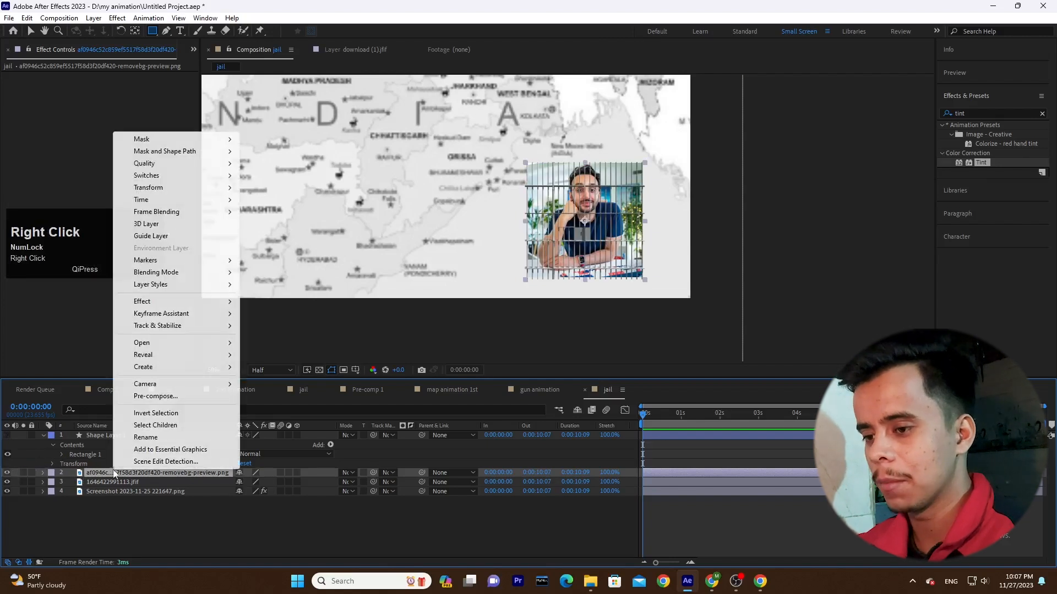
{"action": "left_click", "coordinate": [164, 437]}
{"action": "type", "text": "jail"}
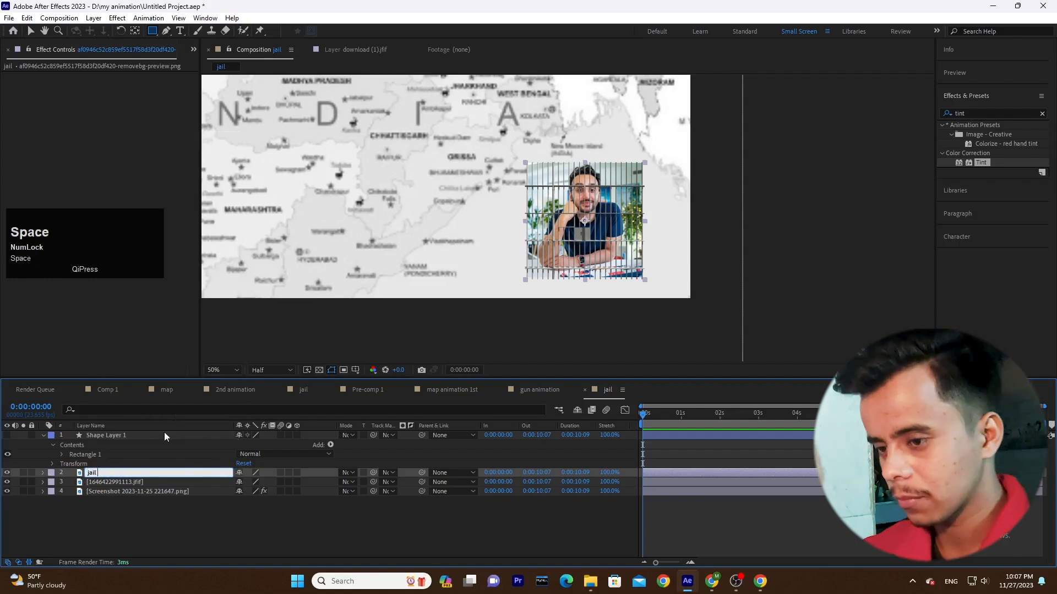
{"action": "key", "text": "Return"}
Switch to the Selection tool and rename the portrait photo layer as ali
{"action": "left_click", "coordinate": [151, 458]}
{"action": "left_click", "coordinate": [31, 31]}
{"action": "right_click", "coordinate": [137, 456]}
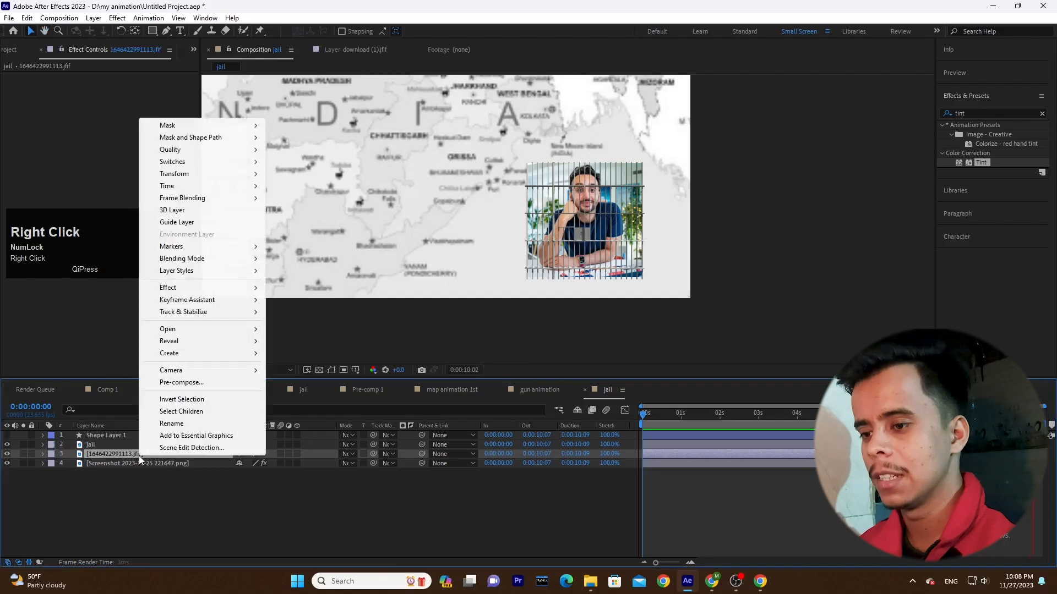
{"action": "left_click", "coordinate": [187, 430]}
{"action": "type", "text": "ali"}
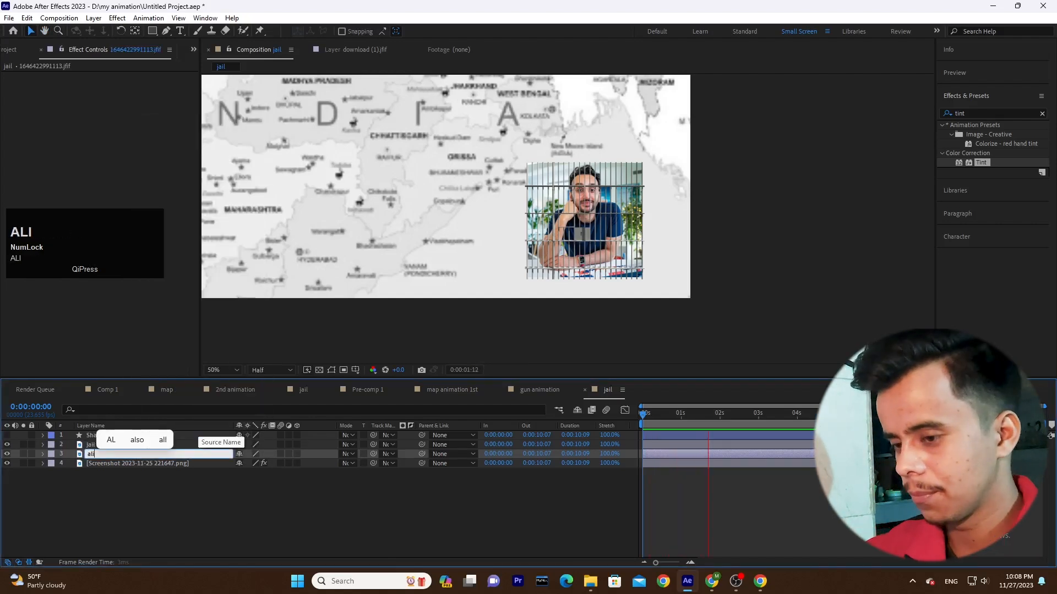
{"action": "key", "text": "Return"}
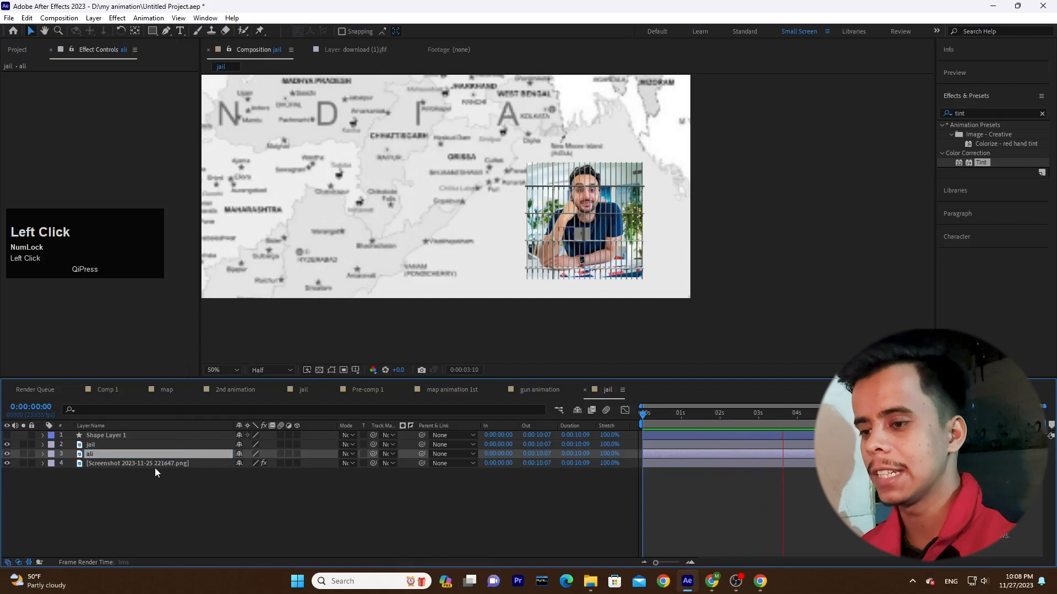
Rename the map screenshot layer as map
{"action": "right_click", "coordinate": [155, 468]}
{"action": "left_click", "coordinate": [206, 437]}
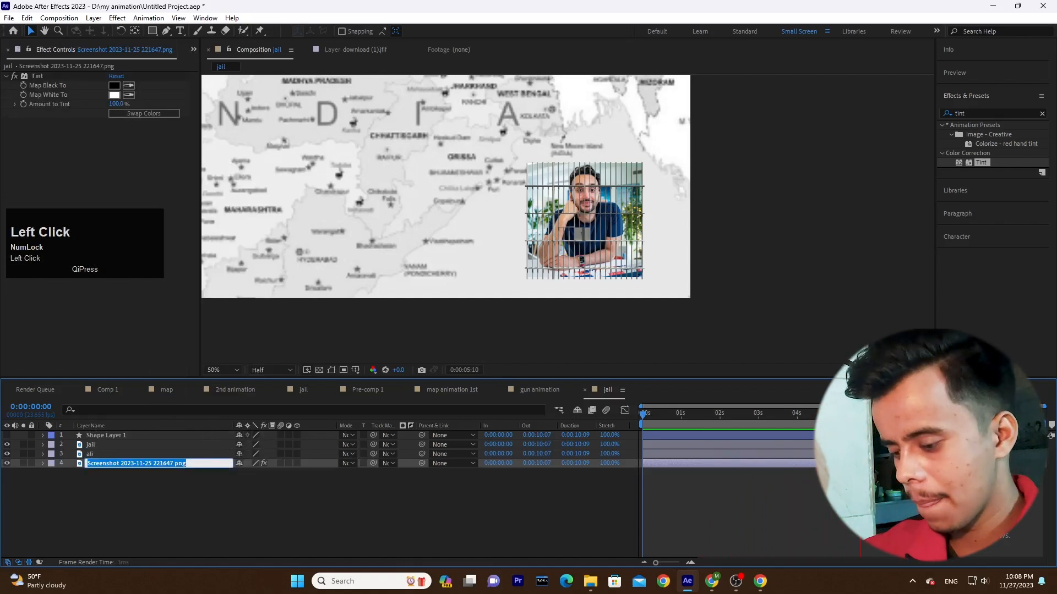
{"action": "type", "text": "map"}
{"action": "key", "text": "Return"}
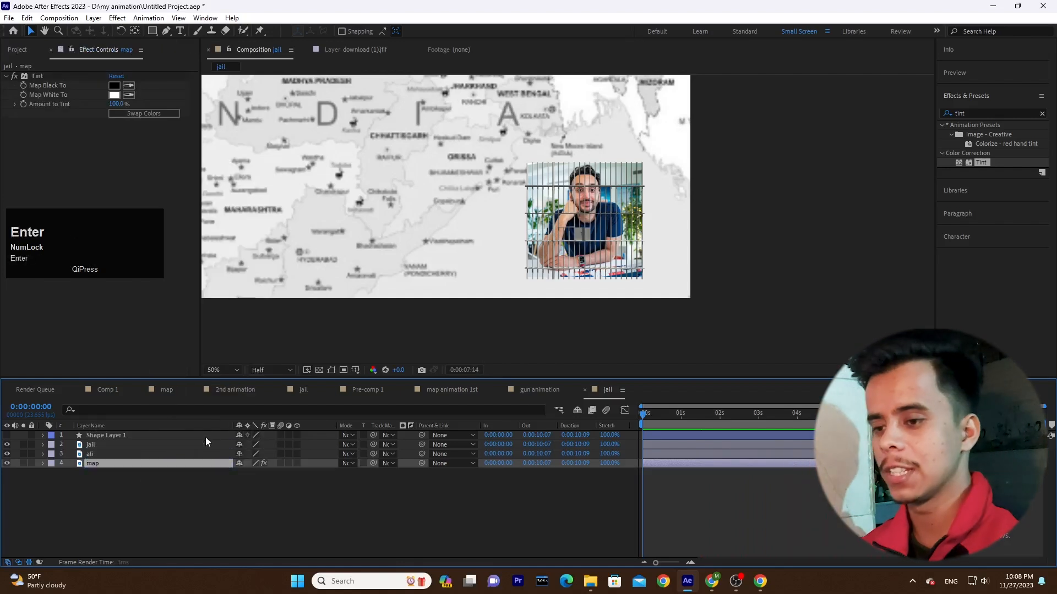
Make the teal rectangle layer visible again and rename it as shape 1
{"action": "left_click", "coordinate": [150, 471]}
{"action": "left_click", "coordinate": [156, 433]}
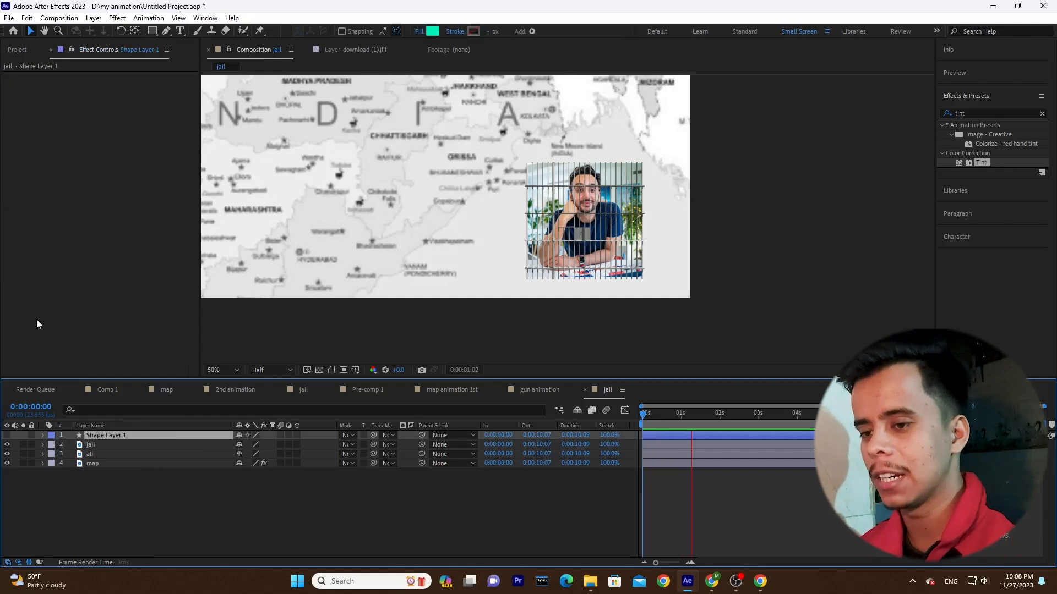
{"action": "left_click", "coordinate": [7, 436]}
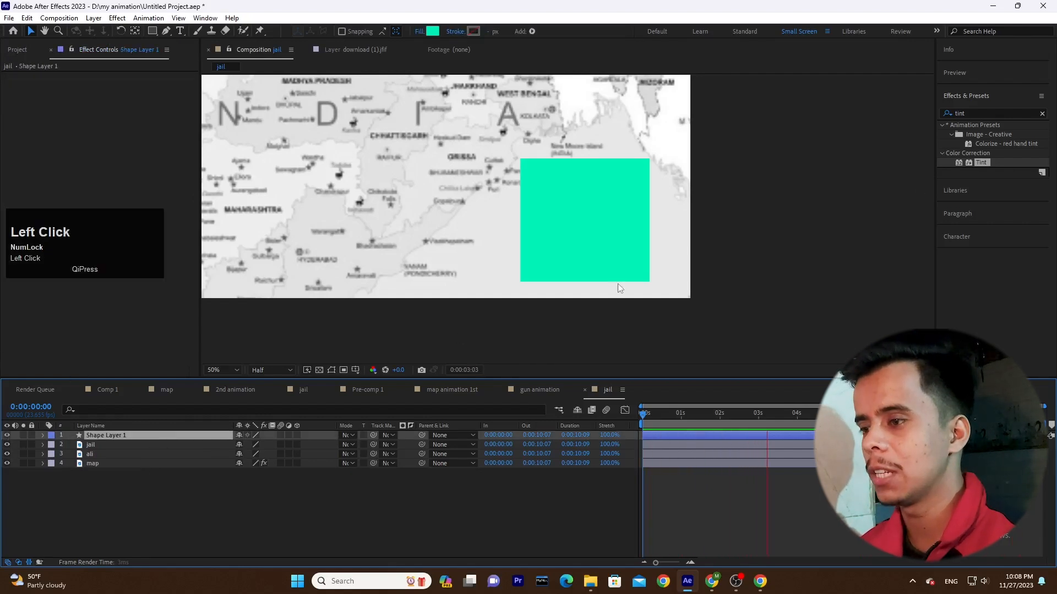
{"action": "right_click", "coordinate": [157, 435]}
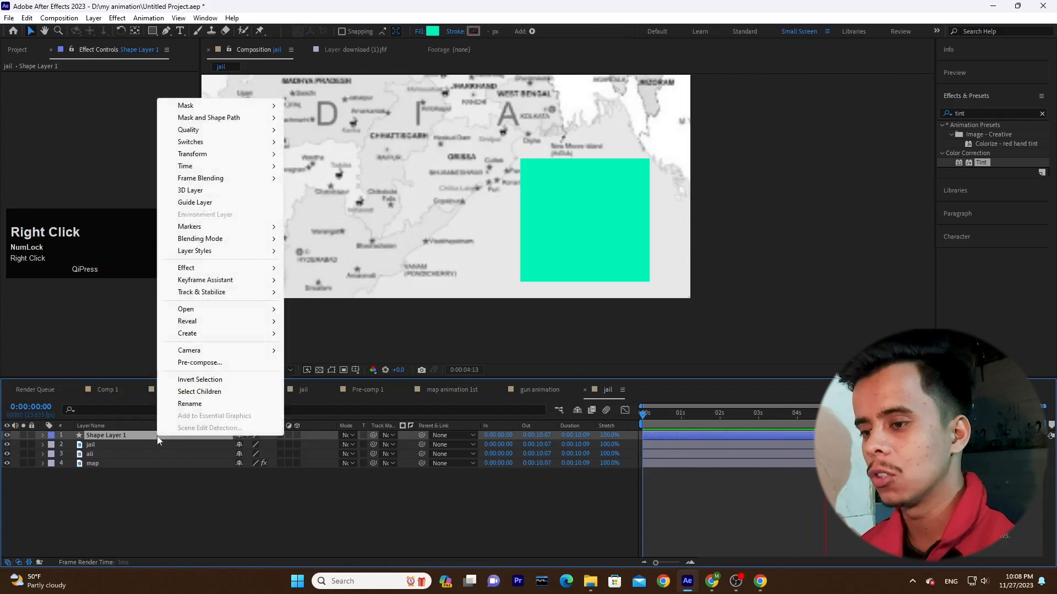
{"action": "left_click", "coordinate": [208, 404]}
{"action": "type", "text": "sha"}
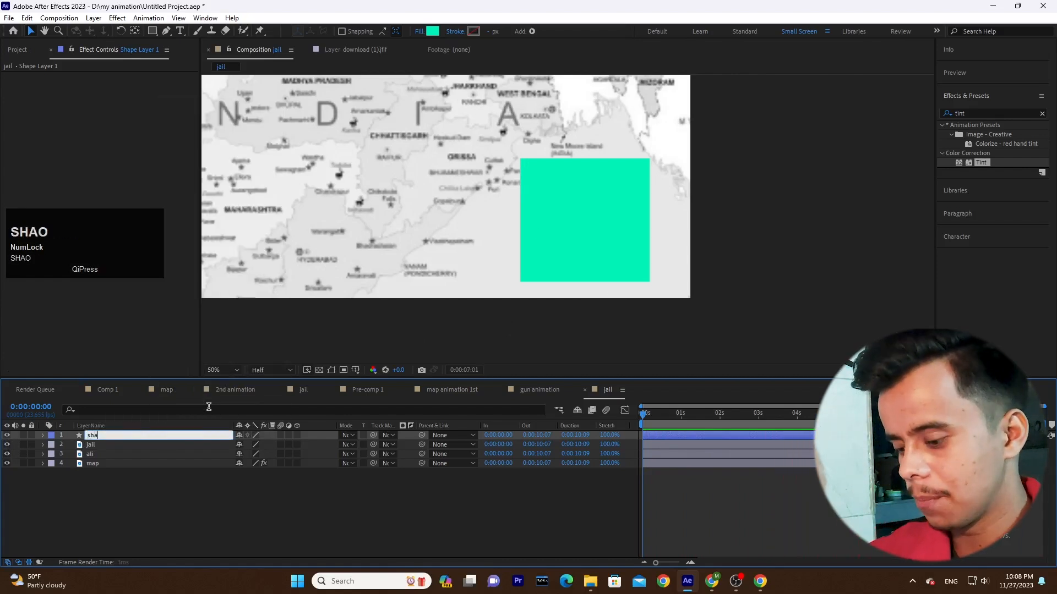
{"action": "type", "text": "pe 1"}
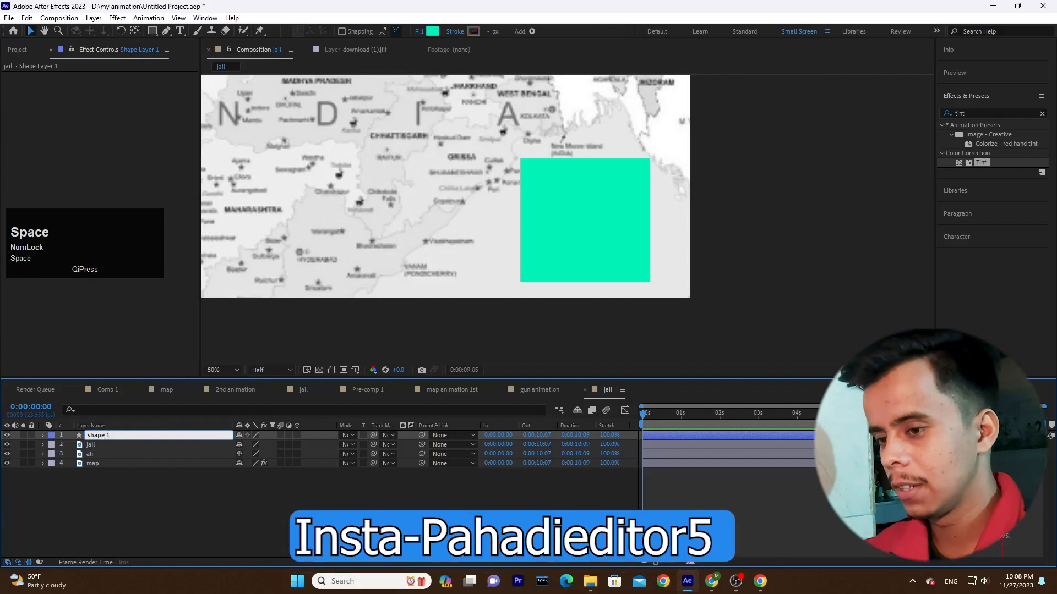
{"action": "key", "text": "Return"}
{"action": "left_click", "coordinate": [146, 521]}
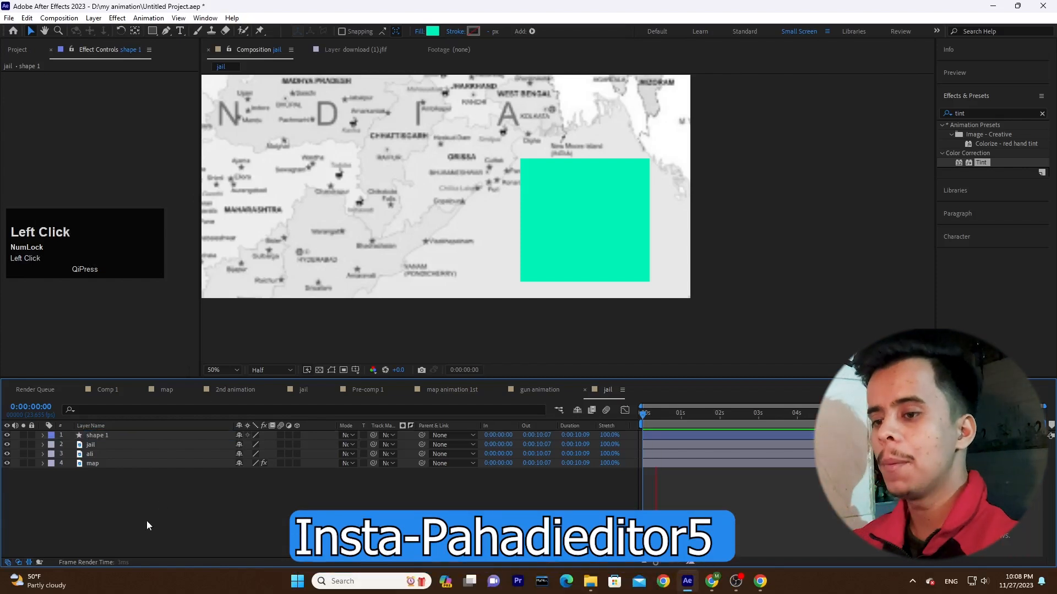
Use the shape 1 layer as the track matte for the jail bars layer
{"action": "left_click", "coordinate": [124, 440]}
{"action": "left_click", "coordinate": [144, 444]}
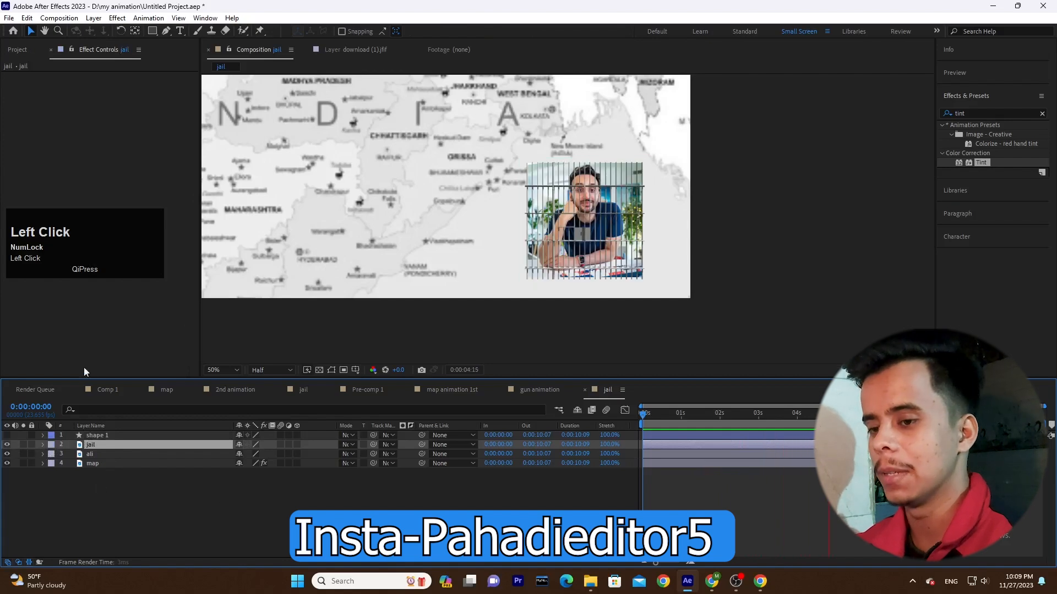
{"action": "left_click", "coordinate": [7, 436]}
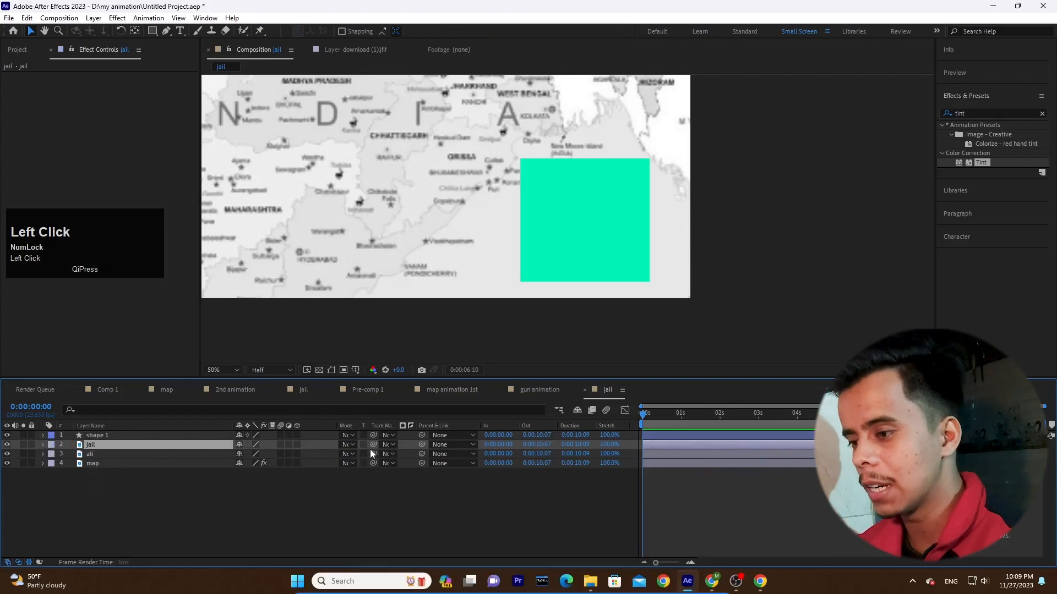
{"action": "left_click_drag", "start_coordinate": [216, 440], "coordinate": [150, 434]}
{"action": "left_click", "coordinate": [127, 504]}
{"action": "left_click", "coordinate": [140, 437]}
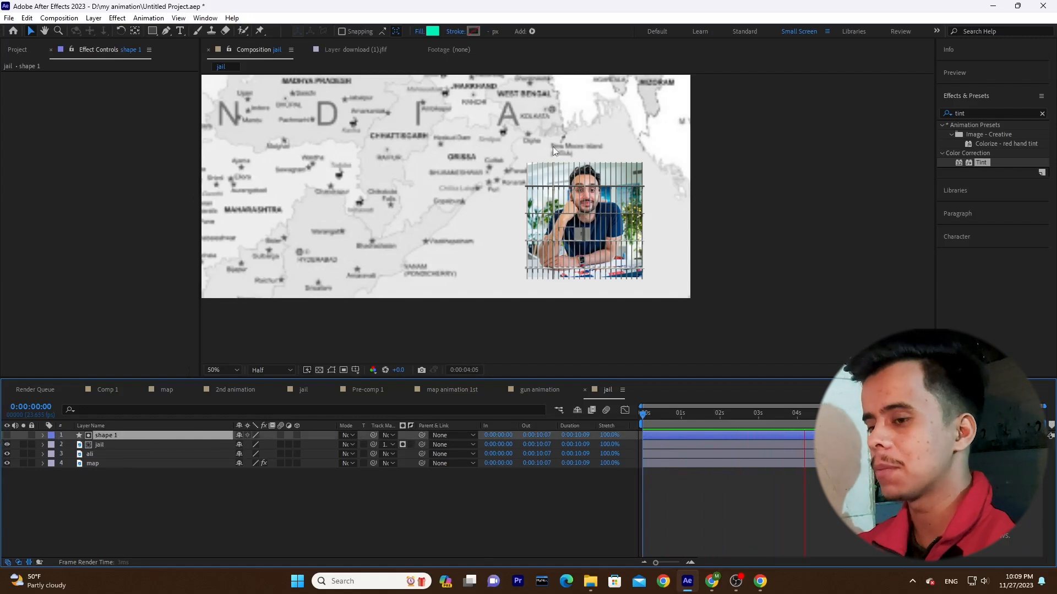
Move the jail bars layer straight up out of the matte area, to Position 1536, 314
{"action": "left_click", "coordinate": [118, 446]}
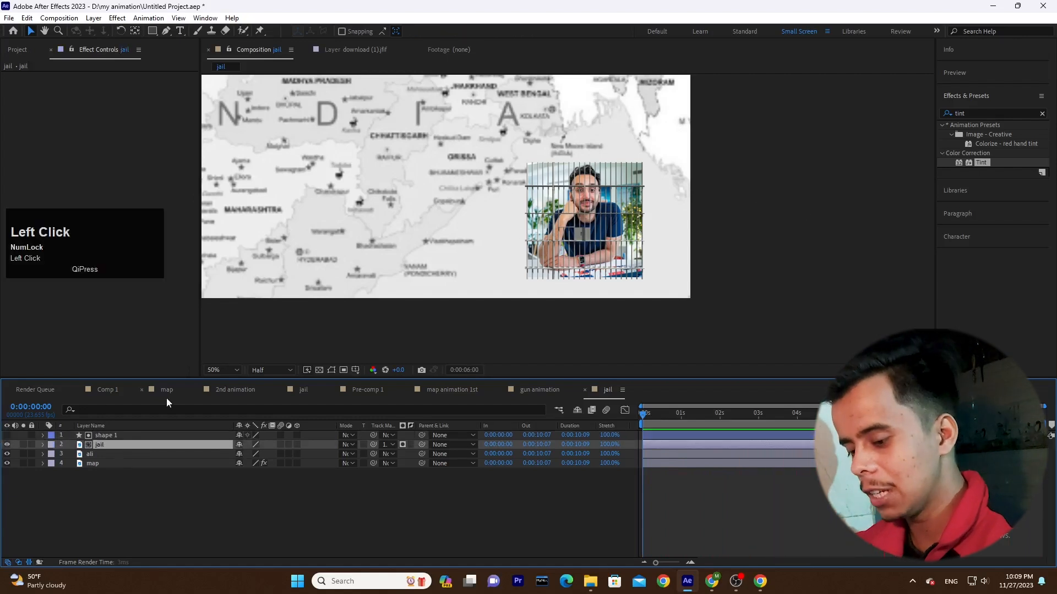
{"action": "key", "text": "p"}
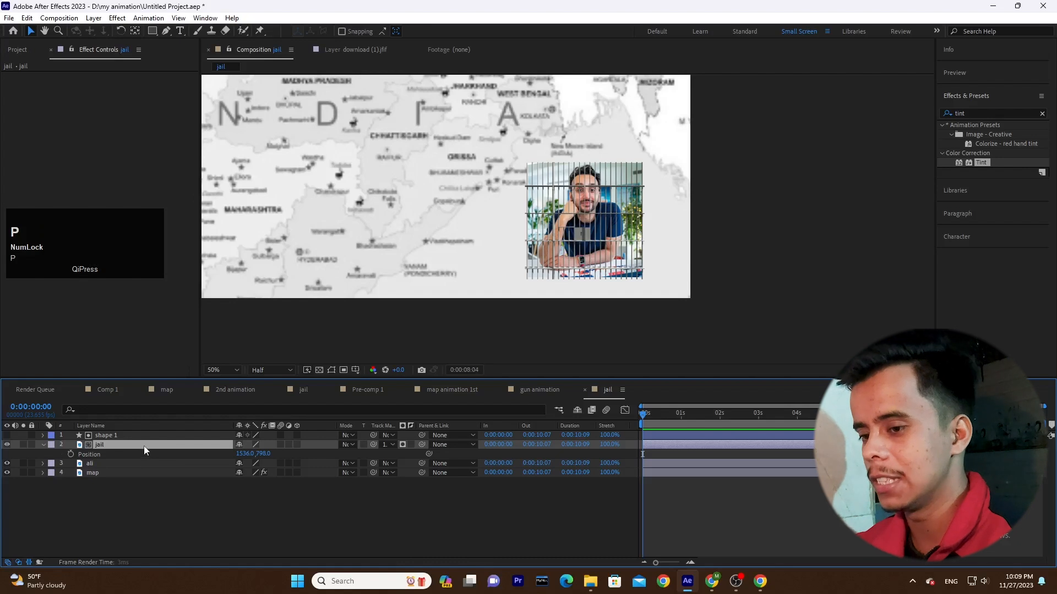
{"action": "left_click", "coordinate": [137, 448]}
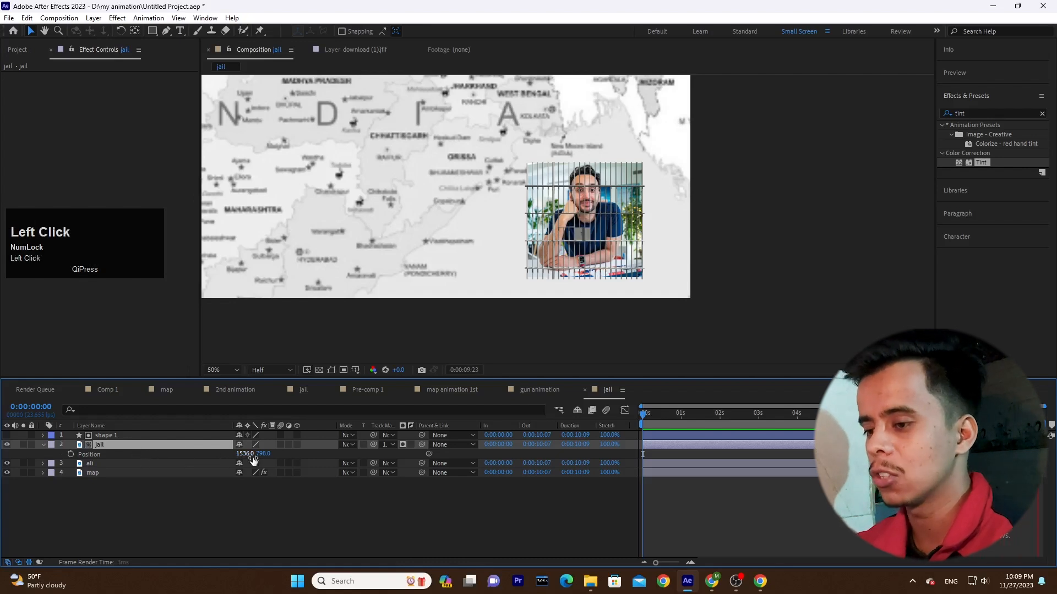
{"action": "left_click_drag", "start_coordinate": [262, 453], "coordinate": [3, 493]}
{"action": "left_click_drag", "start_coordinate": [78, 492], "coordinate": [85, 491]}
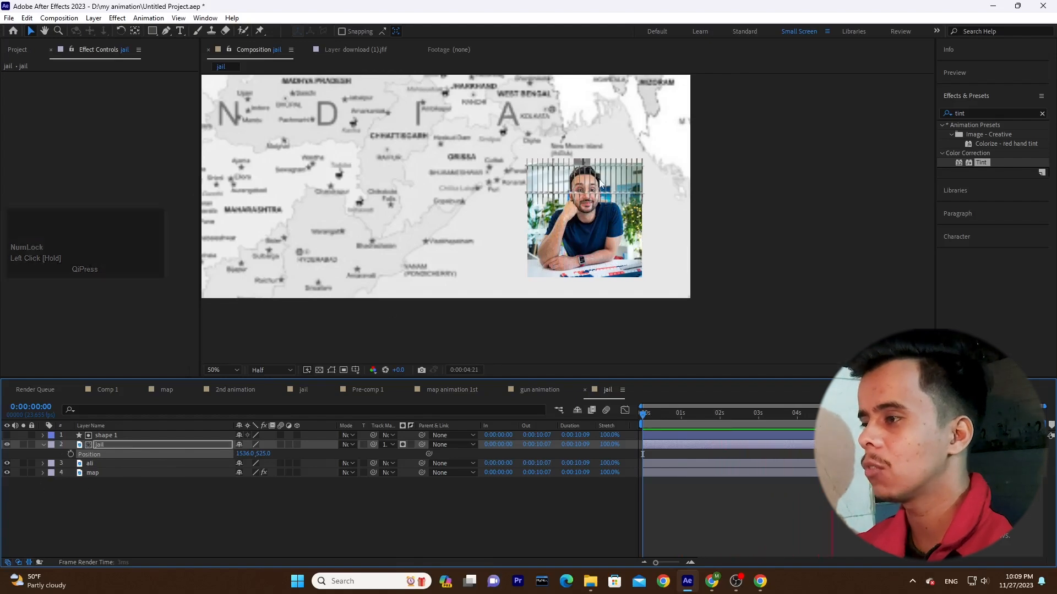
{"action": "left_click_drag", "start_coordinate": [266, 454], "coordinate": [177, 459]}
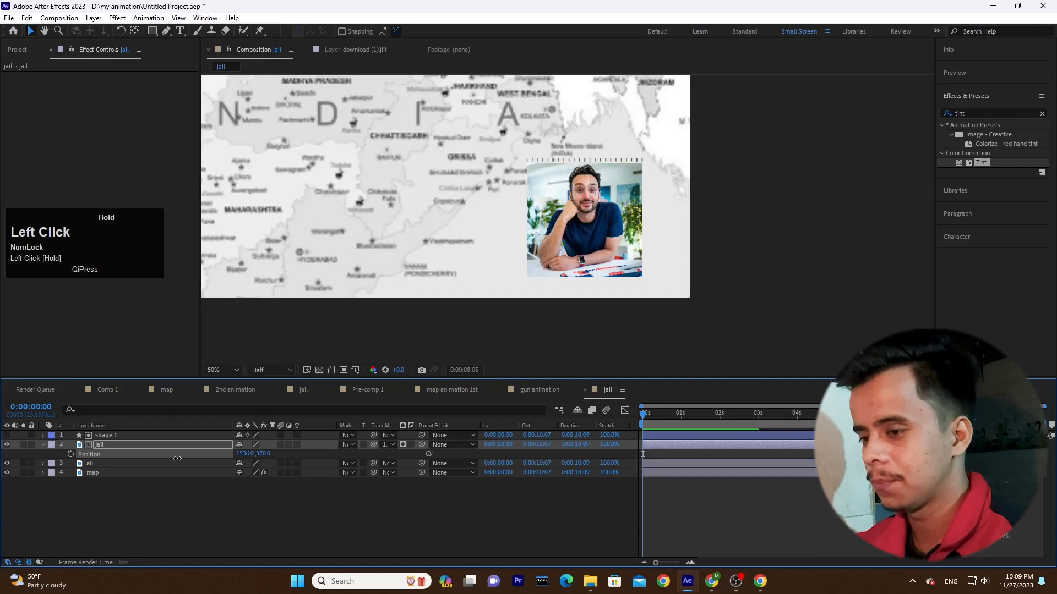
{"action": "left_click_drag", "start_coordinate": [270, 457], "coordinate": [71, 461]}
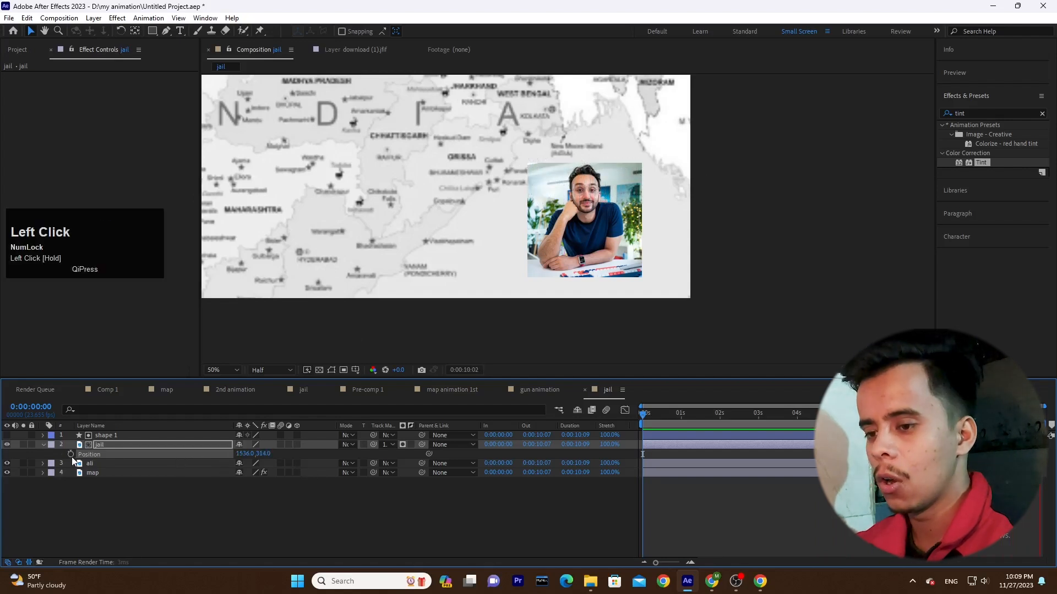
Keyframe the jail layer's Position at the start, then lower the bars over the portrait to 1536, 792 at 0:00:03:07
{"action": "left_click", "coordinate": [71, 455]}
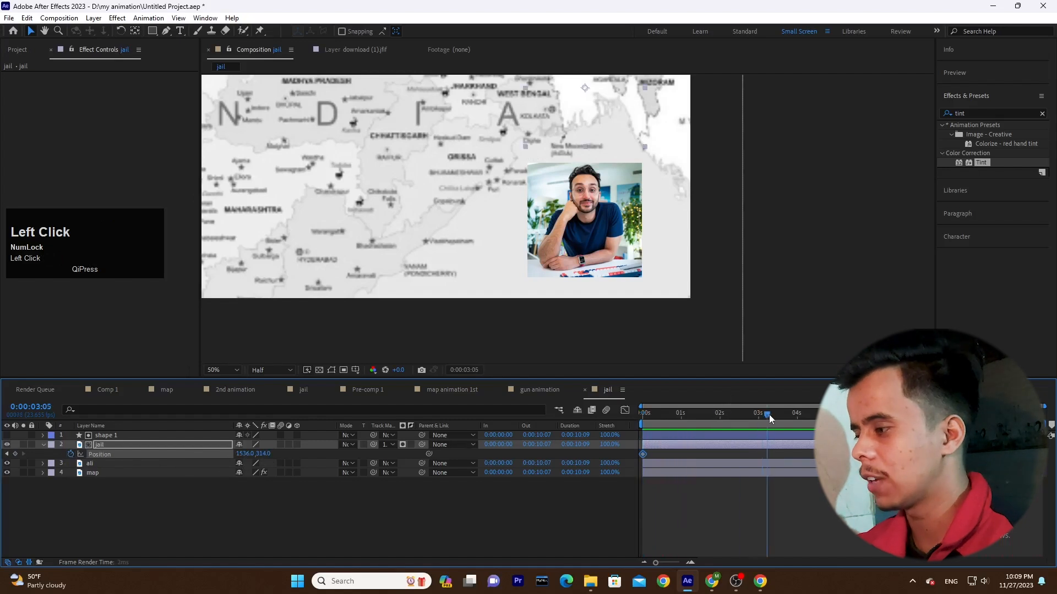
{"action": "left_click", "coordinate": [769, 414]}
{"action": "left_click_drag", "start_coordinate": [419, 444], "coordinate": [536, 452]}
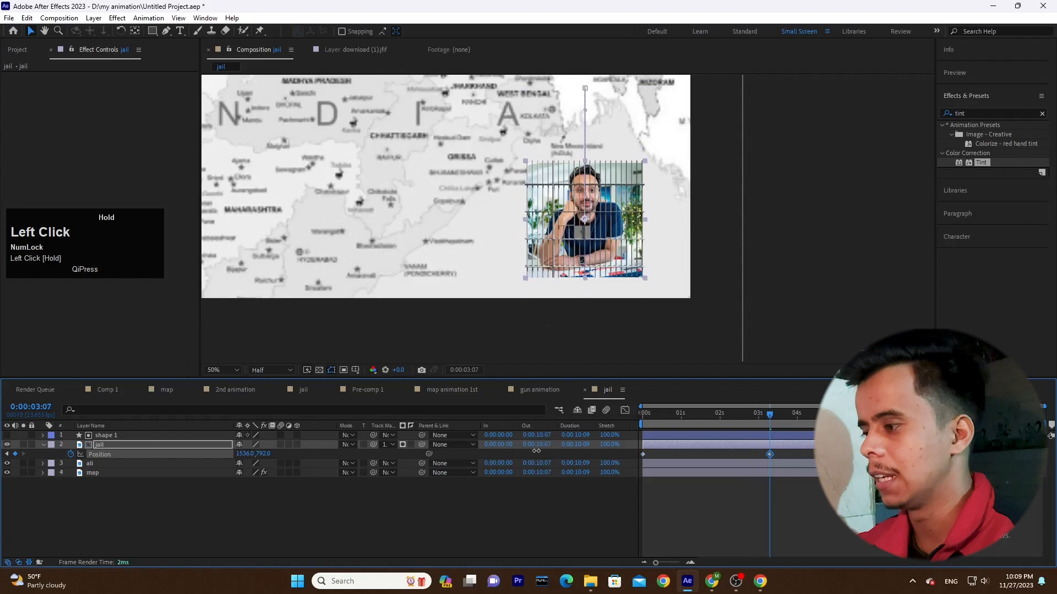
Apply Easy Ease to both Position keyframes of the jail layer and preview the drop from the start
{"action": "key", "text": "Home"}
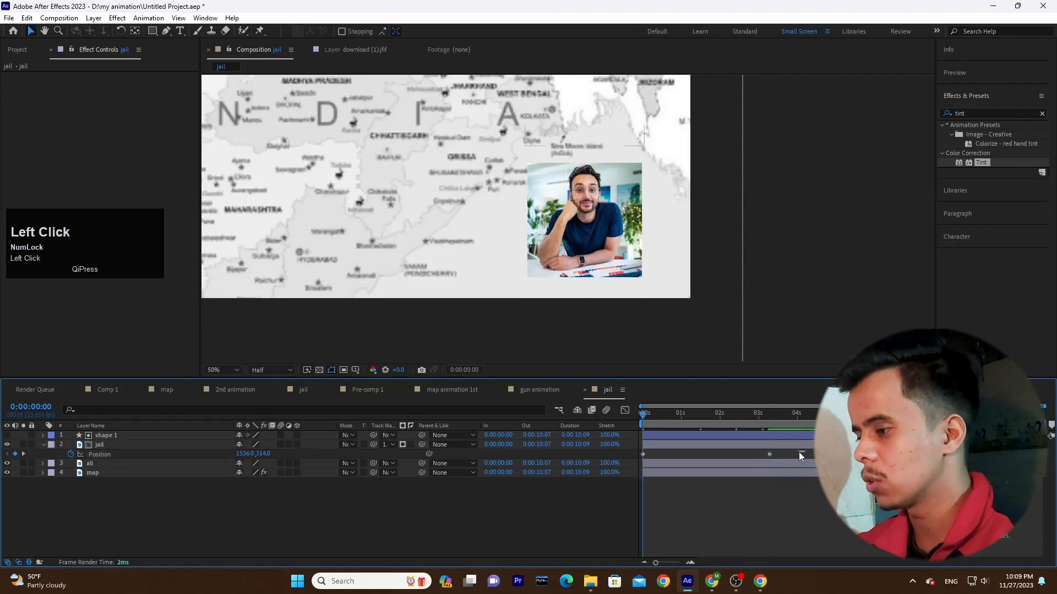
{"action": "left_click_drag", "start_coordinate": [800, 451], "coordinate": [600, 460]}
{"action": "key", "text": "F9"}
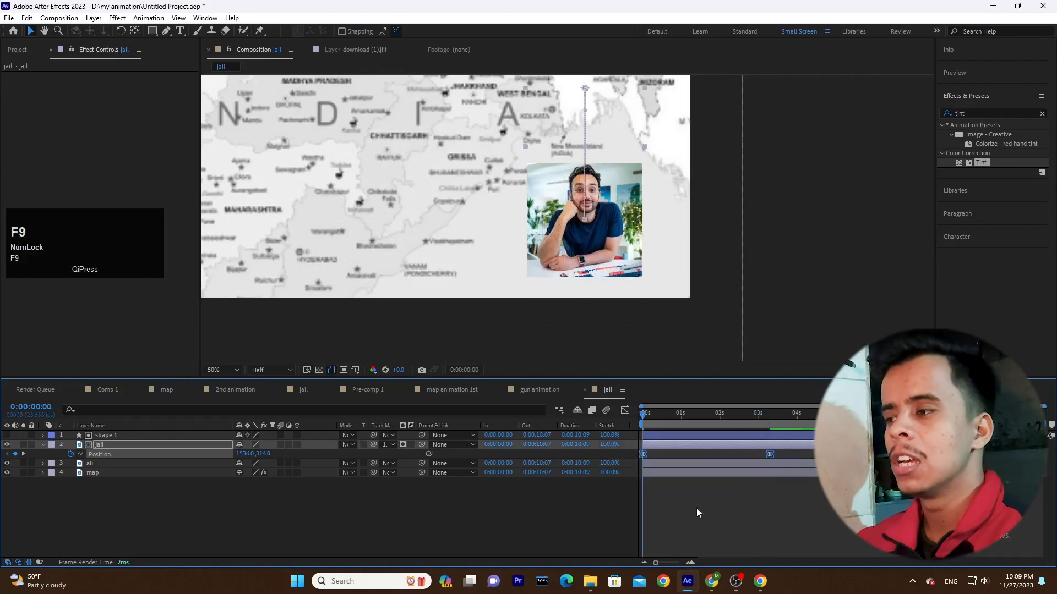
{"action": "key", "text": "space"}
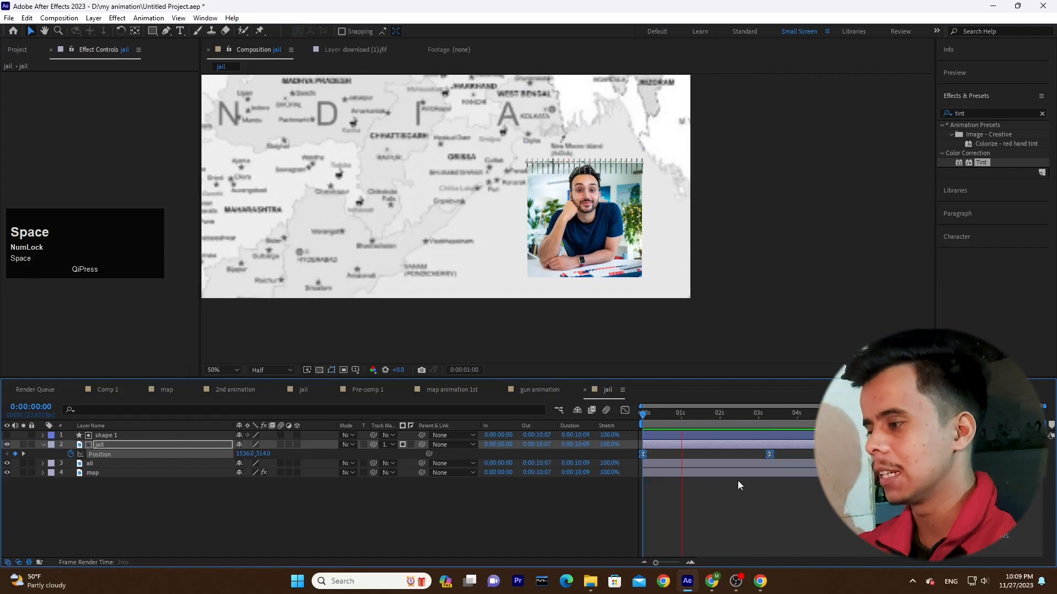
Speed up the bars' drop by moving the jail layer's second Position keyframe to about 1 second, previewing the timing
{"action": "left_click", "coordinate": [701, 412]}
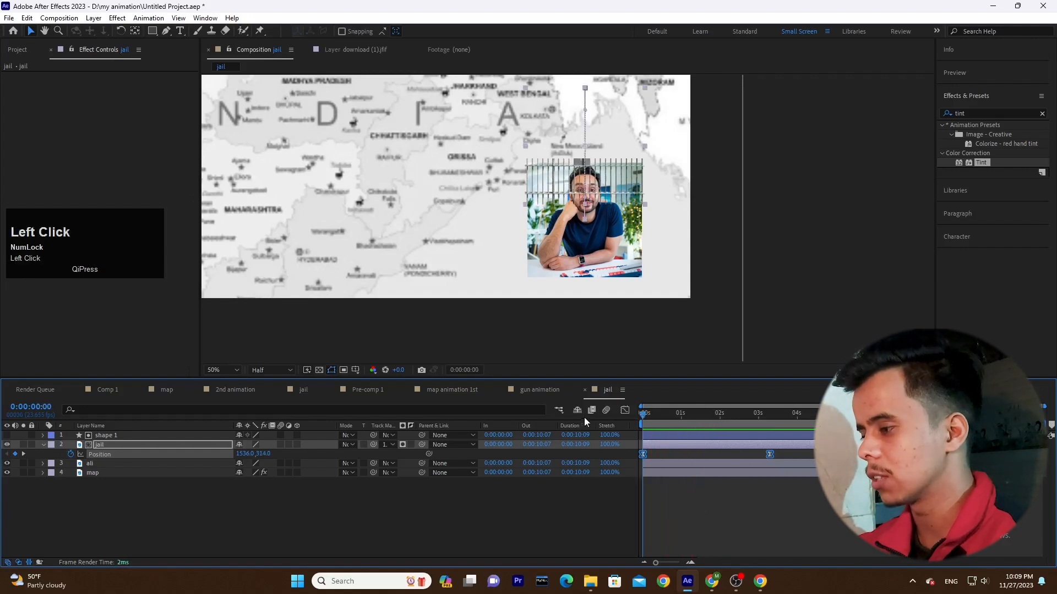
{"action": "left_click", "coordinate": [770, 454]}
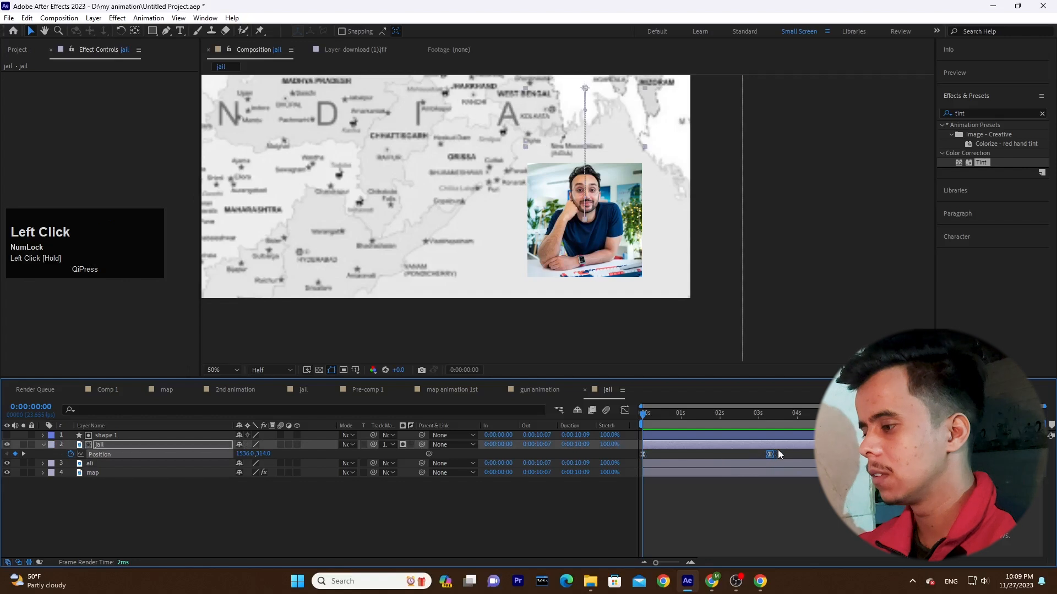
{"action": "left_click", "coordinate": [768, 457]}
{"action": "left_click_drag", "start_coordinate": [770, 454], "coordinate": [706, 454]}
{"action": "key", "text": "space"}
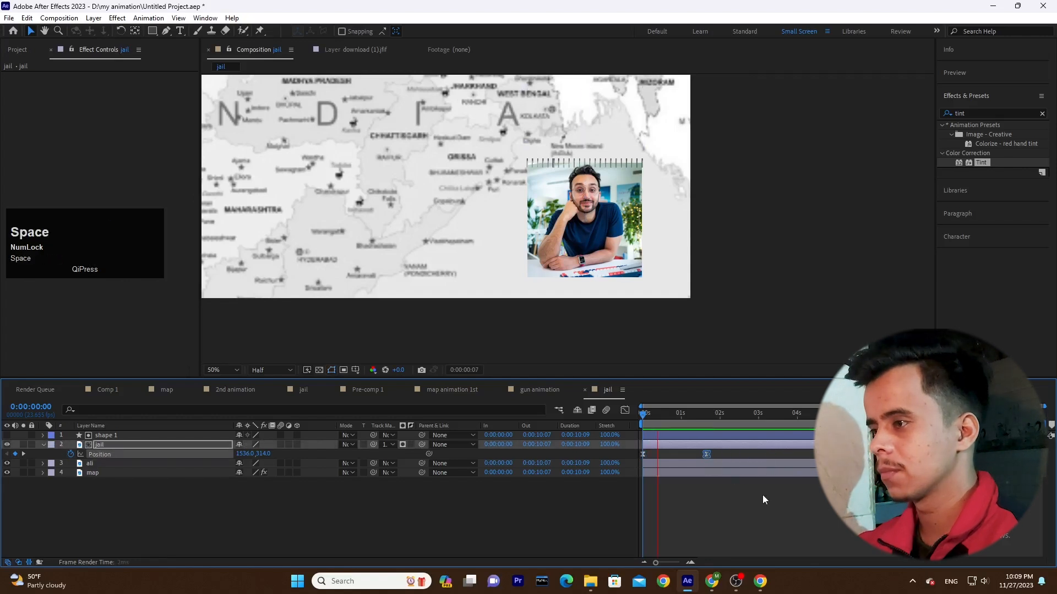
{"action": "left_click", "coordinate": [692, 414]}
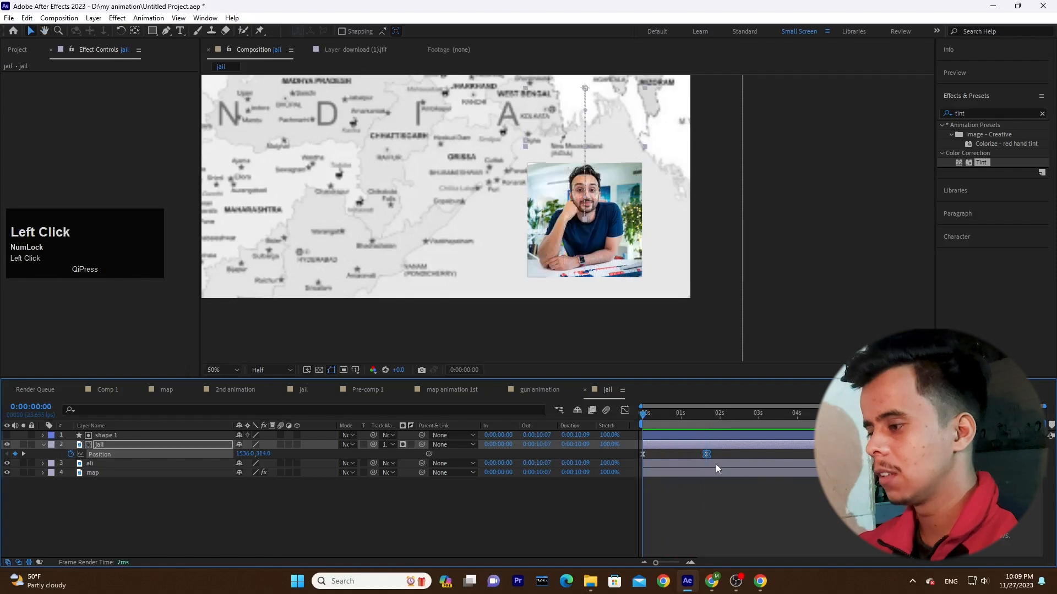
{"action": "left_click_drag", "start_coordinate": [706, 456], "coordinate": [681, 455]}
{"action": "key", "text": "space"}
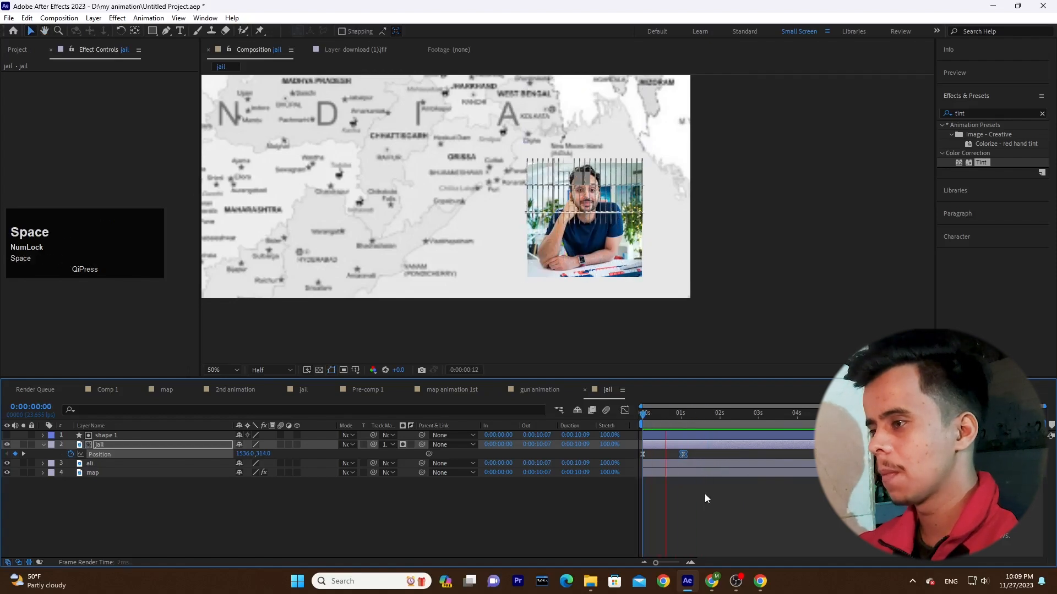
{"action": "left_click", "coordinate": [574, 481]}
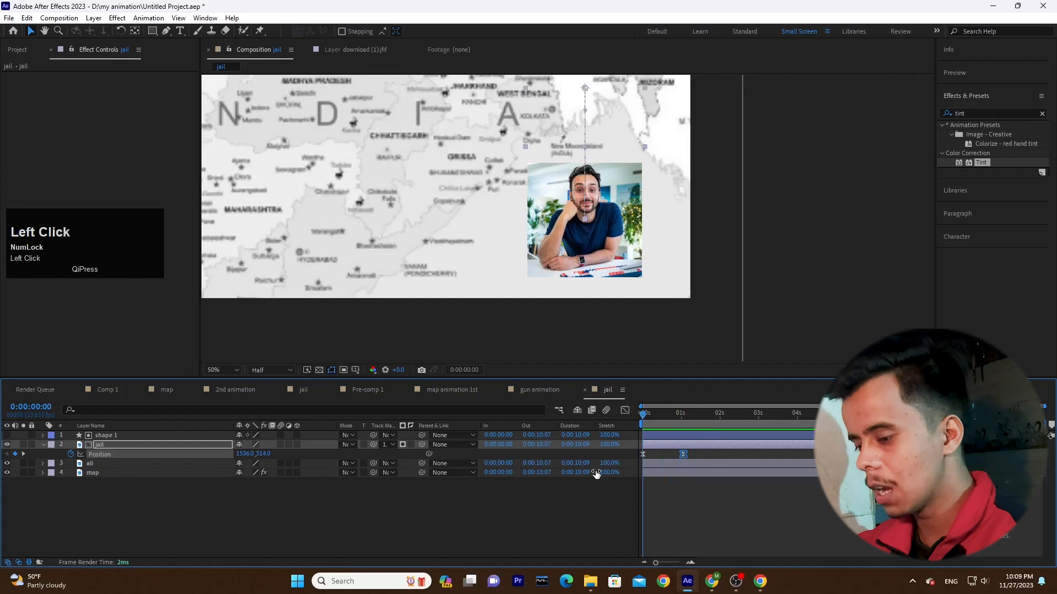
{"action": "key", "text": "ctrl+minus"}
{"action": "key", "text": "space"}
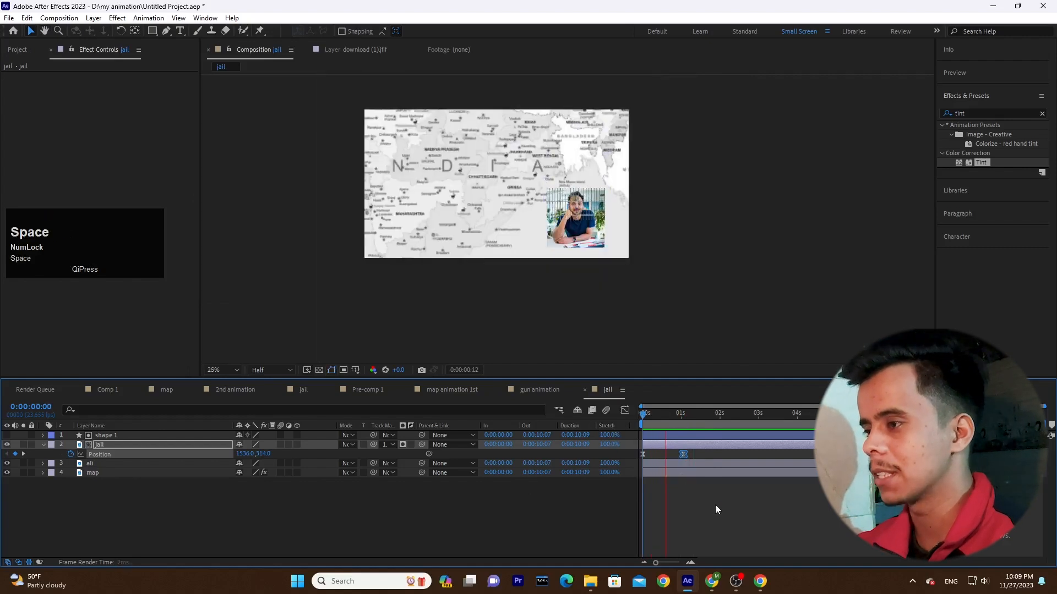
{"action": "key", "text": "space"}
{"action": "left_click_drag", "start_coordinate": [692, 416], "coordinate": [612, 418]}
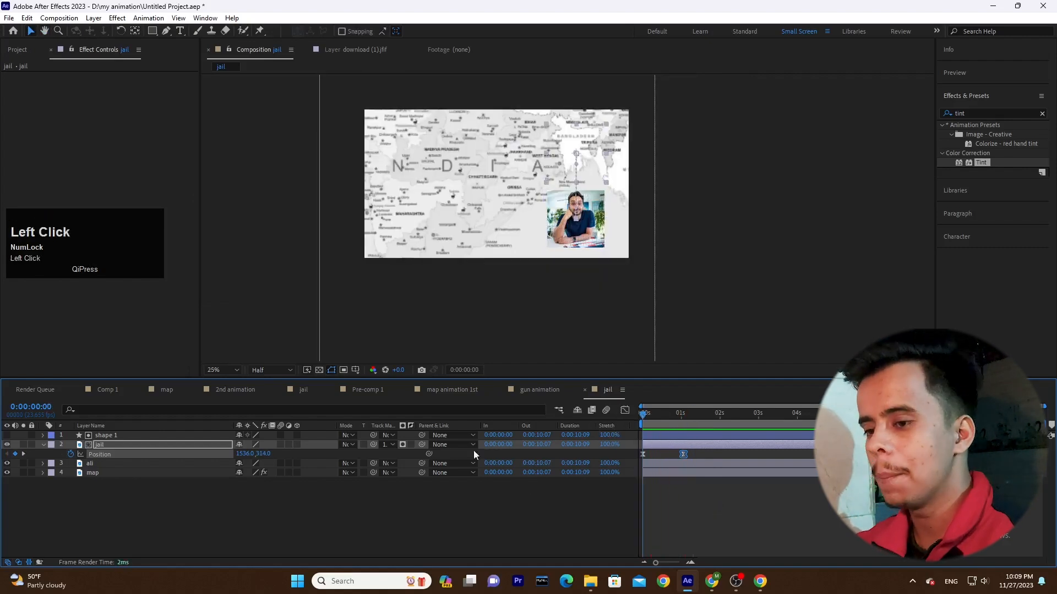
Shape the speed graph of the jail layer's Position keyframes so the bars drop fast early and slow down gradually
{"action": "key", "text": "equal"}
{"action": "key", "text": "equal"}
{"action": "left_click", "coordinate": [134, 435]}
{"action": "key", "text": "ctrl+equal"}
{"action": "key", "text": "ctrl+equal"}
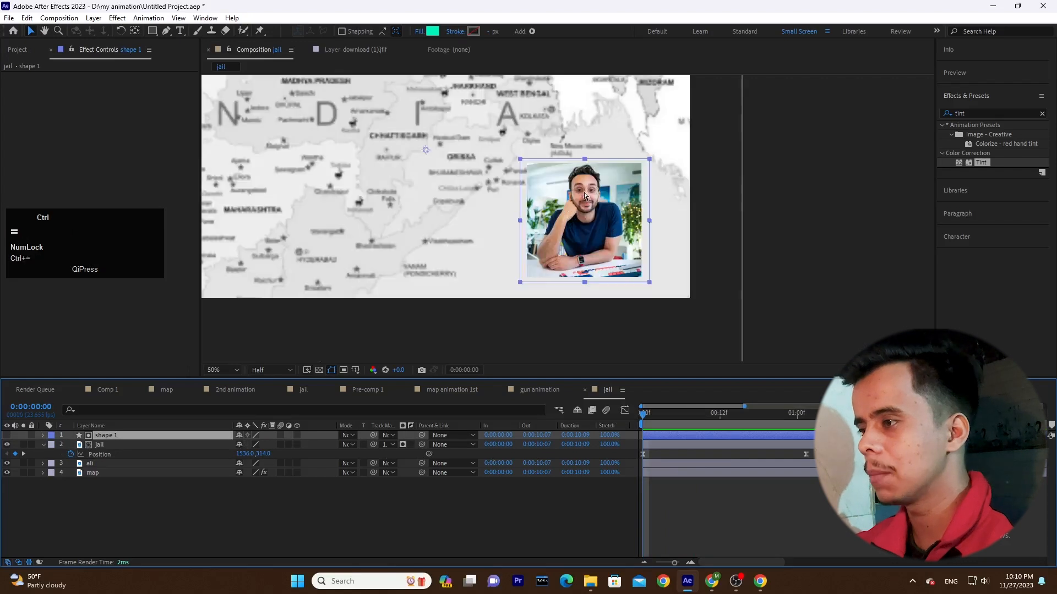
{"action": "left_click_drag", "start_coordinate": [602, 98], "coordinate": [738, 389]}
{"action": "left_click_drag", "start_coordinate": [700, 422], "coordinate": [692, 478]}
{"action": "left_click", "coordinate": [732, 504]}
{"action": "left_click_drag", "start_coordinate": [851, 445], "coordinate": [733, 466]}
{"action": "key", "text": "ctrl+z"}
{"action": "left_click_drag", "start_coordinate": [815, 453], "coordinate": [568, 469]}
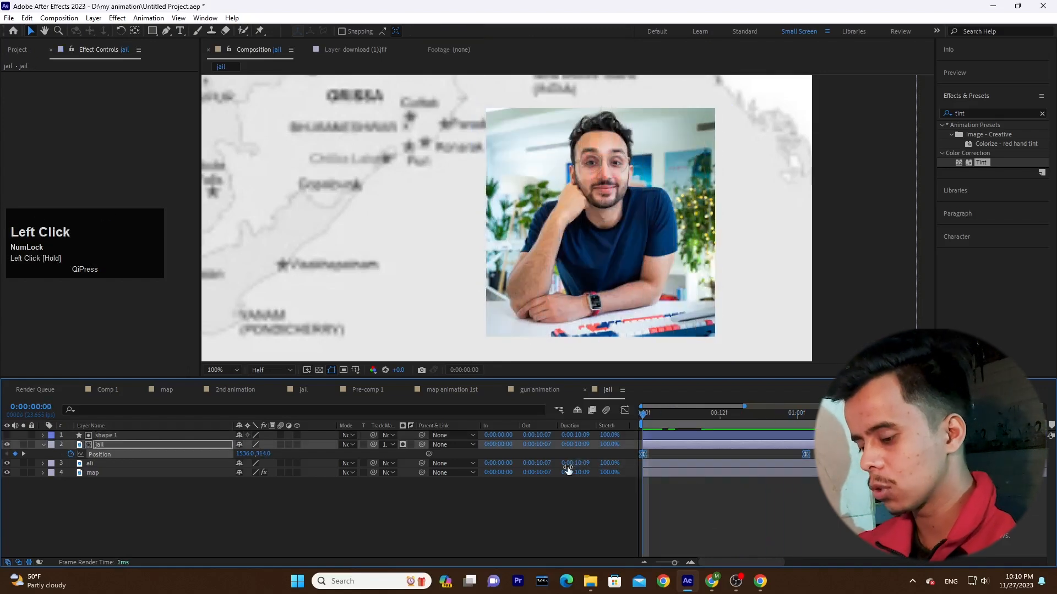
{"action": "left_click", "coordinate": [625, 410]}
{"action": "left_click_drag", "start_coordinate": [837, 522], "coordinate": [629, 546]}
{"action": "left_click_drag", "start_coordinate": [782, 532], "coordinate": [714, 498]}
{"action": "key", "text": "ctrl+z"}
{"action": "key", "text": "space"}
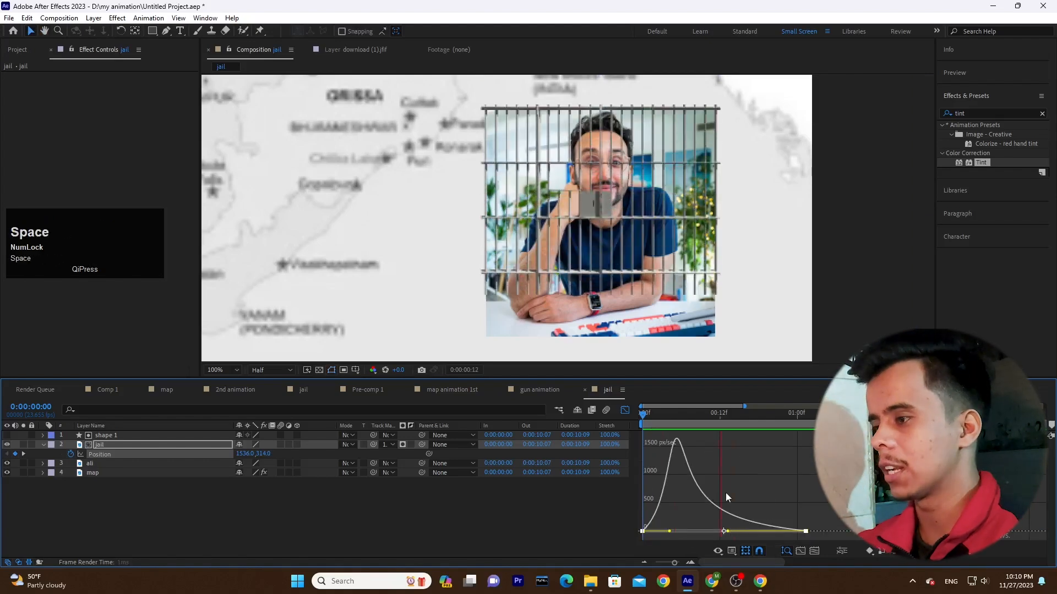
{"action": "left_click", "coordinate": [624, 412]}
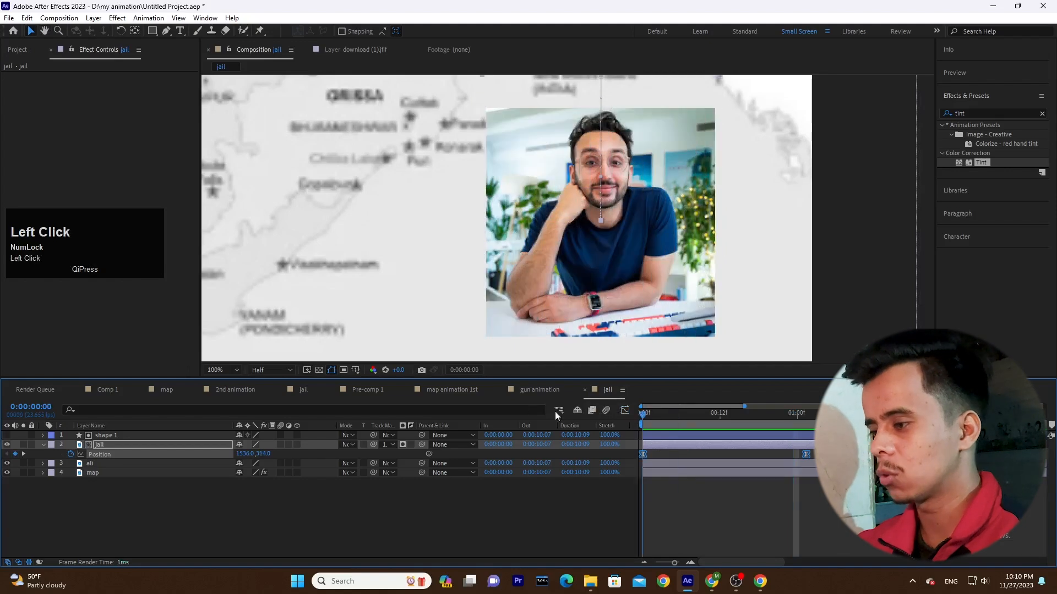
Play back the jail bars' drop with the whole composition in view and return to the first frame
{"action": "key", "text": "space"}
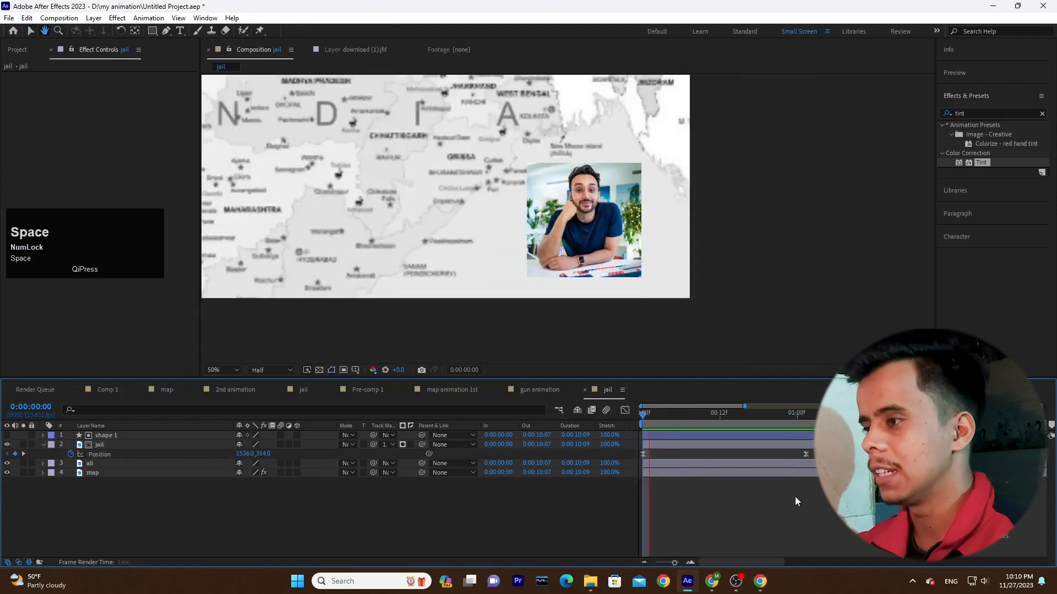
{"action": "key", "text": "ctrl+minus"}
{"action": "key", "text": "space"}
{"action": "left_click_drag", "start_coordinate": [683, 419], "coordinate": [612, 427]}
{"action": "key", "text": "space"}
{"action": "key", "text": "space"}
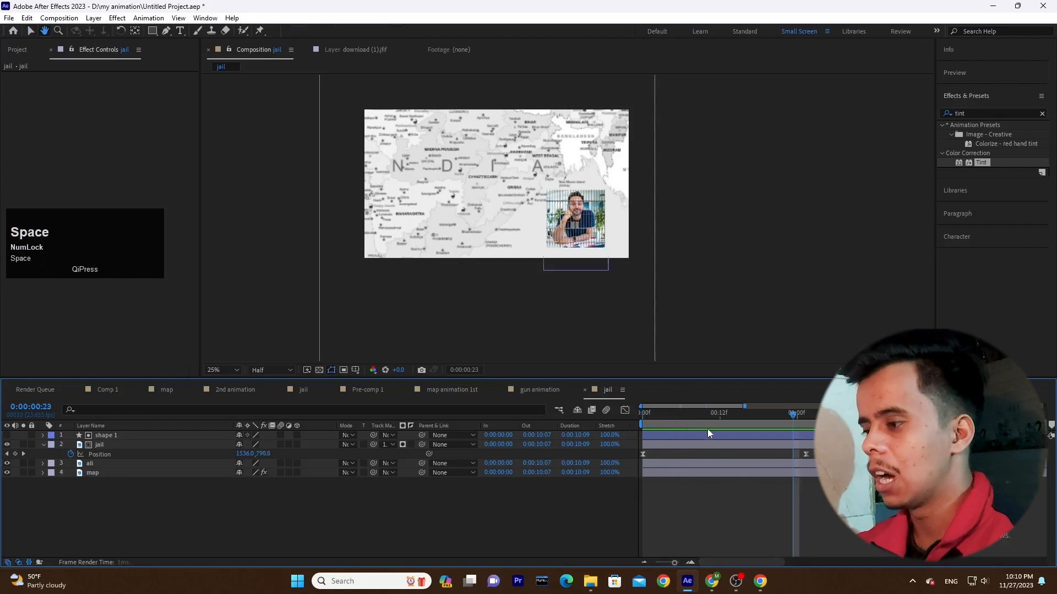
{"action": "left_click_drag", "start_coordinate": [694, 416], "coordinate": [431, 477]}
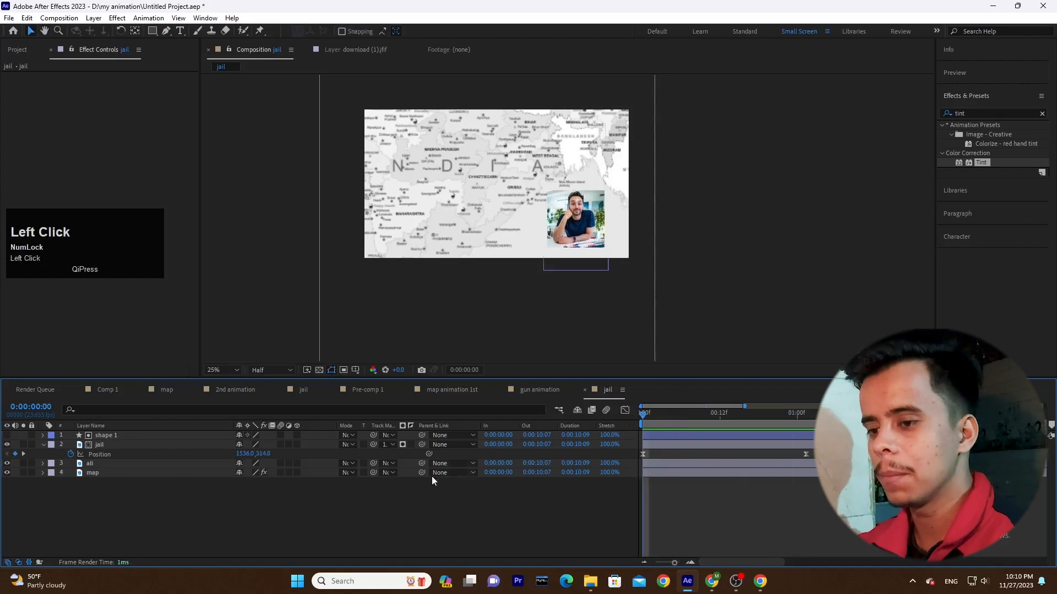
Pre-compose the shape 1, jail and portrait photo layers as jail, and move the precomp so the portrait sits near the map's centre
{"action": "left_click", "coordinate": [42, 444]}
{"action": "left_click", "coordinate": [103, 445]}
{"action": "left_click", "coordinate": [125, 435], "text": "shift"}
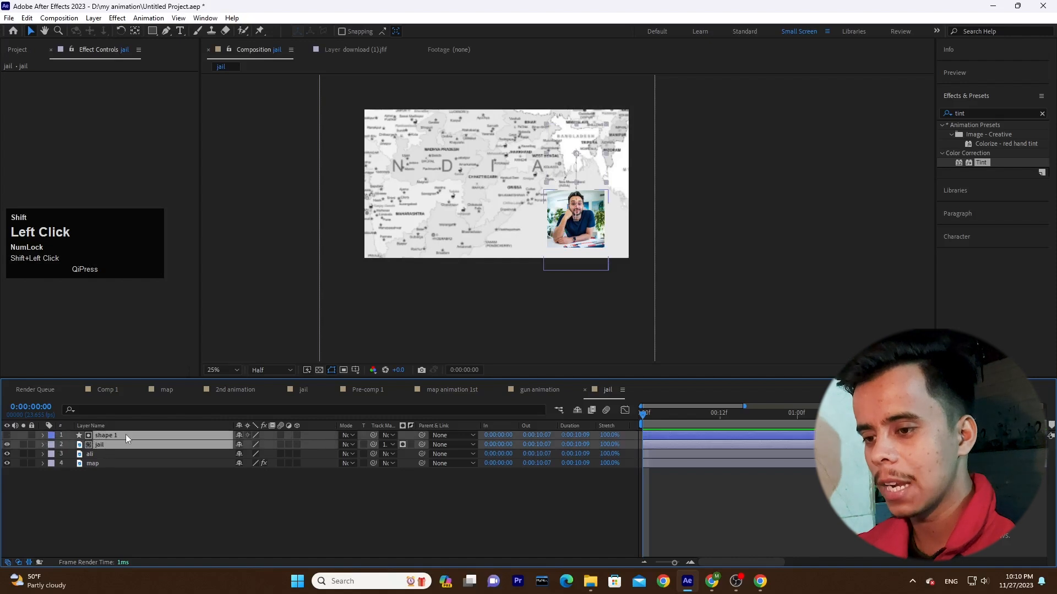
{"action": "left_click", "coordinate": [122, 451]}
{"action": "right_click", "coordinate": [124, 451]}
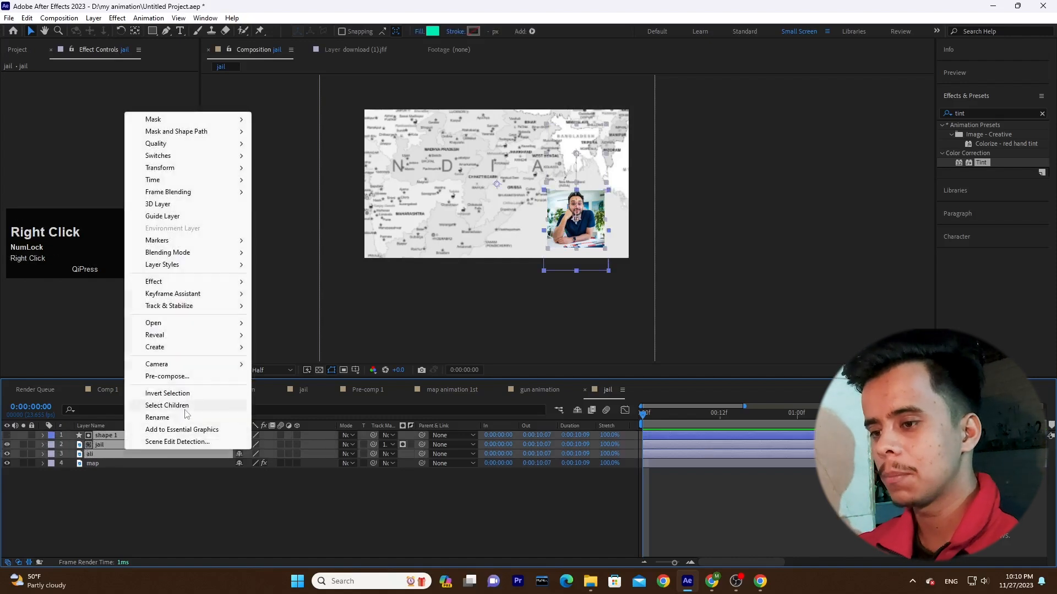
{"action": "left_click", "coordinate": [189, 377]}
{"action": "type", "text": "jail"}
{"action": "key", "text": "Return"}
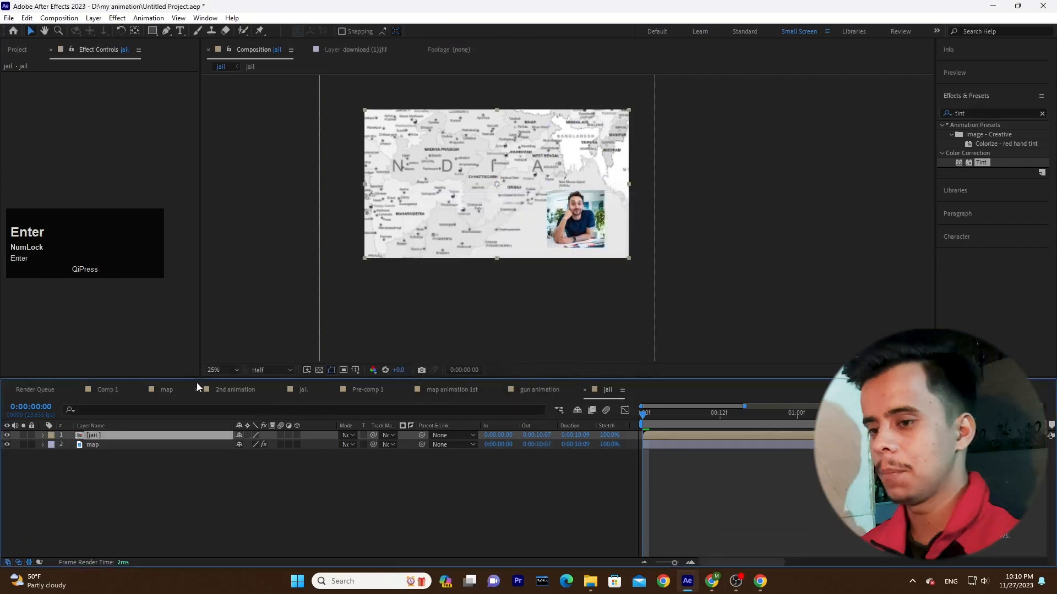
{"action": "left_click_drag", "start_coordinate": [588, 219], "coordinate": [497, 170]}
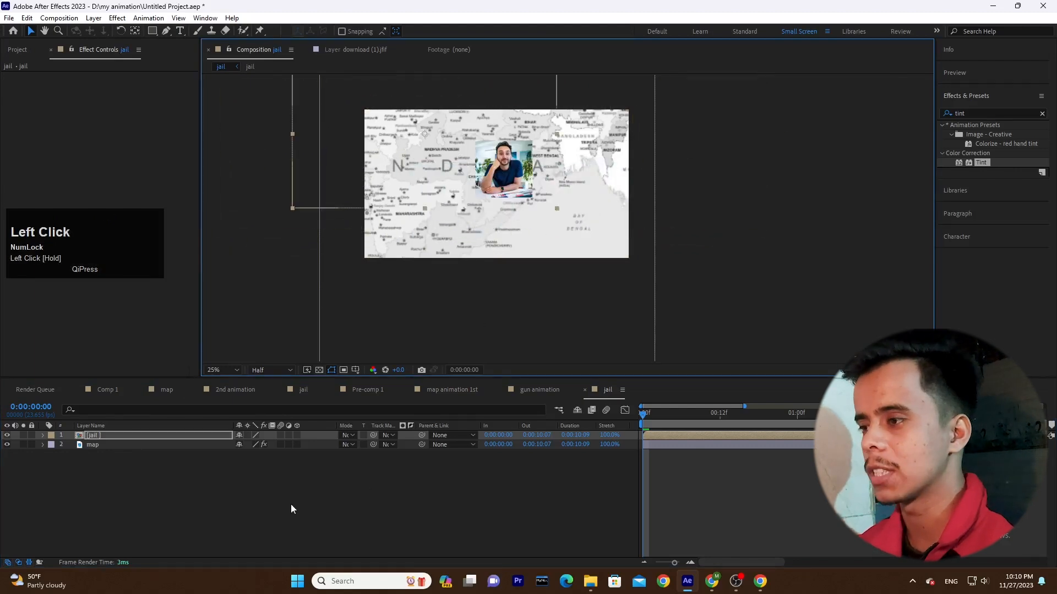